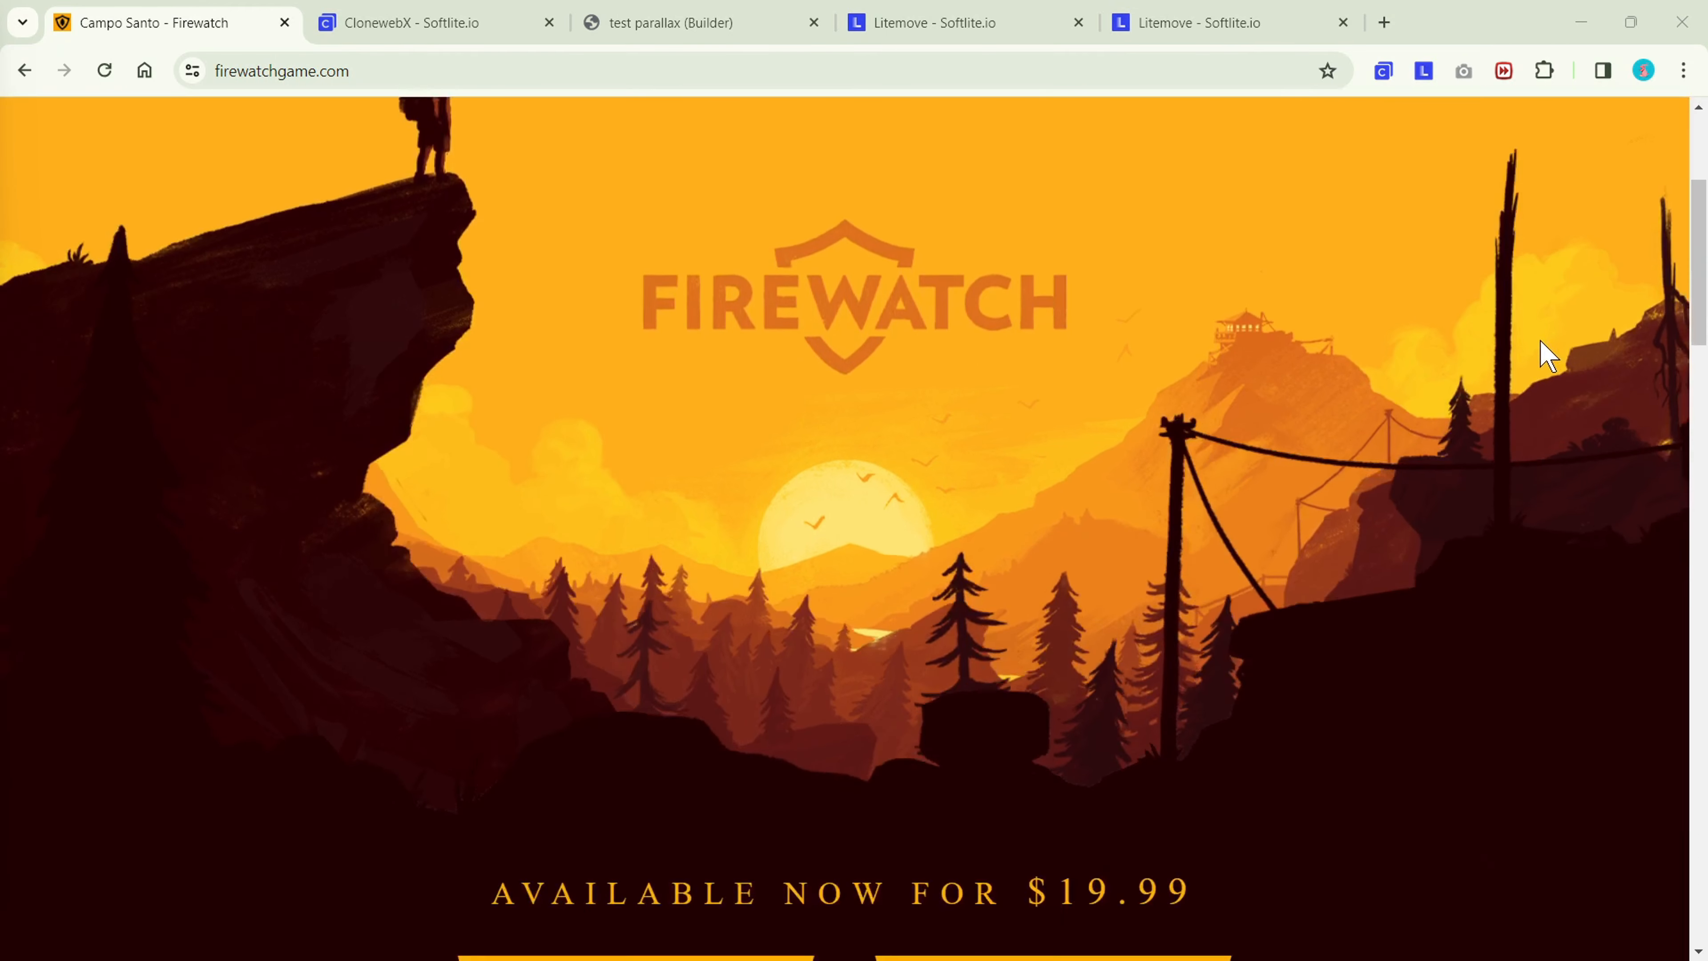
Copy the address of the Firewatch game site.
{"action": "scroll", "coordinate": [1547, 349], "scroll_direction": "up", "scroll_amount": 4}
{"action": "scroll", "coordinate": [1547, 350], "scroll_direction": "up", "scroll_amount": 1}
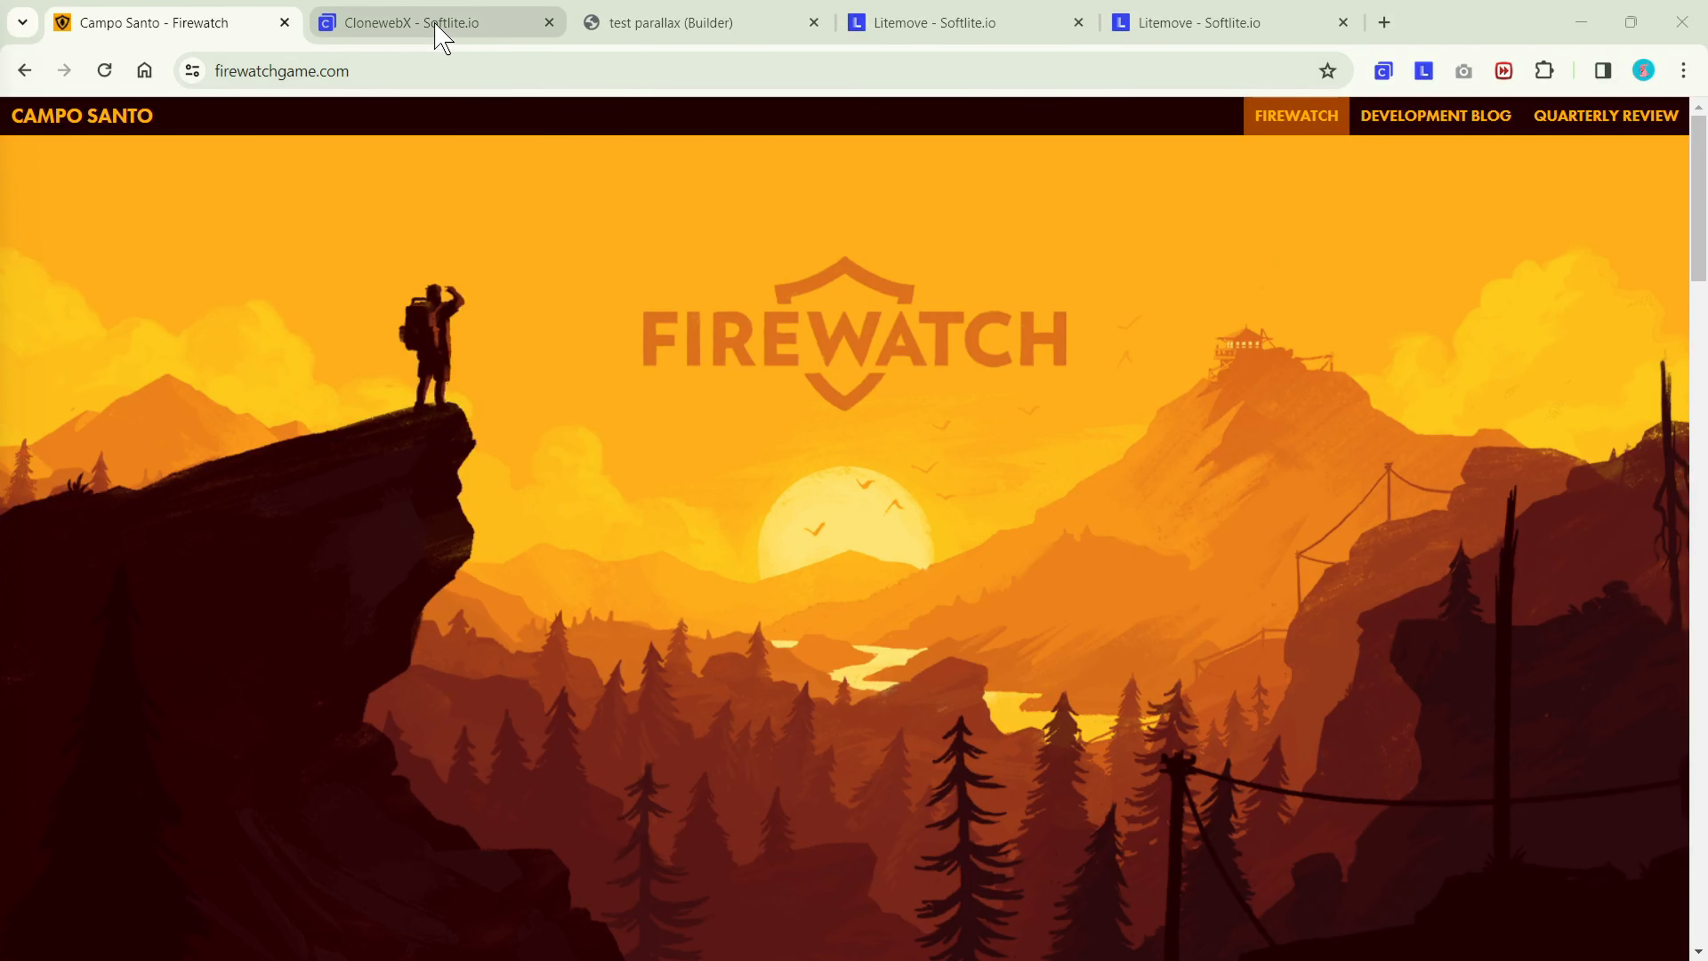
{"action": "left_click", "coordinate": [424, 71]}
{"action": "key", "text": "ctrl+c"}
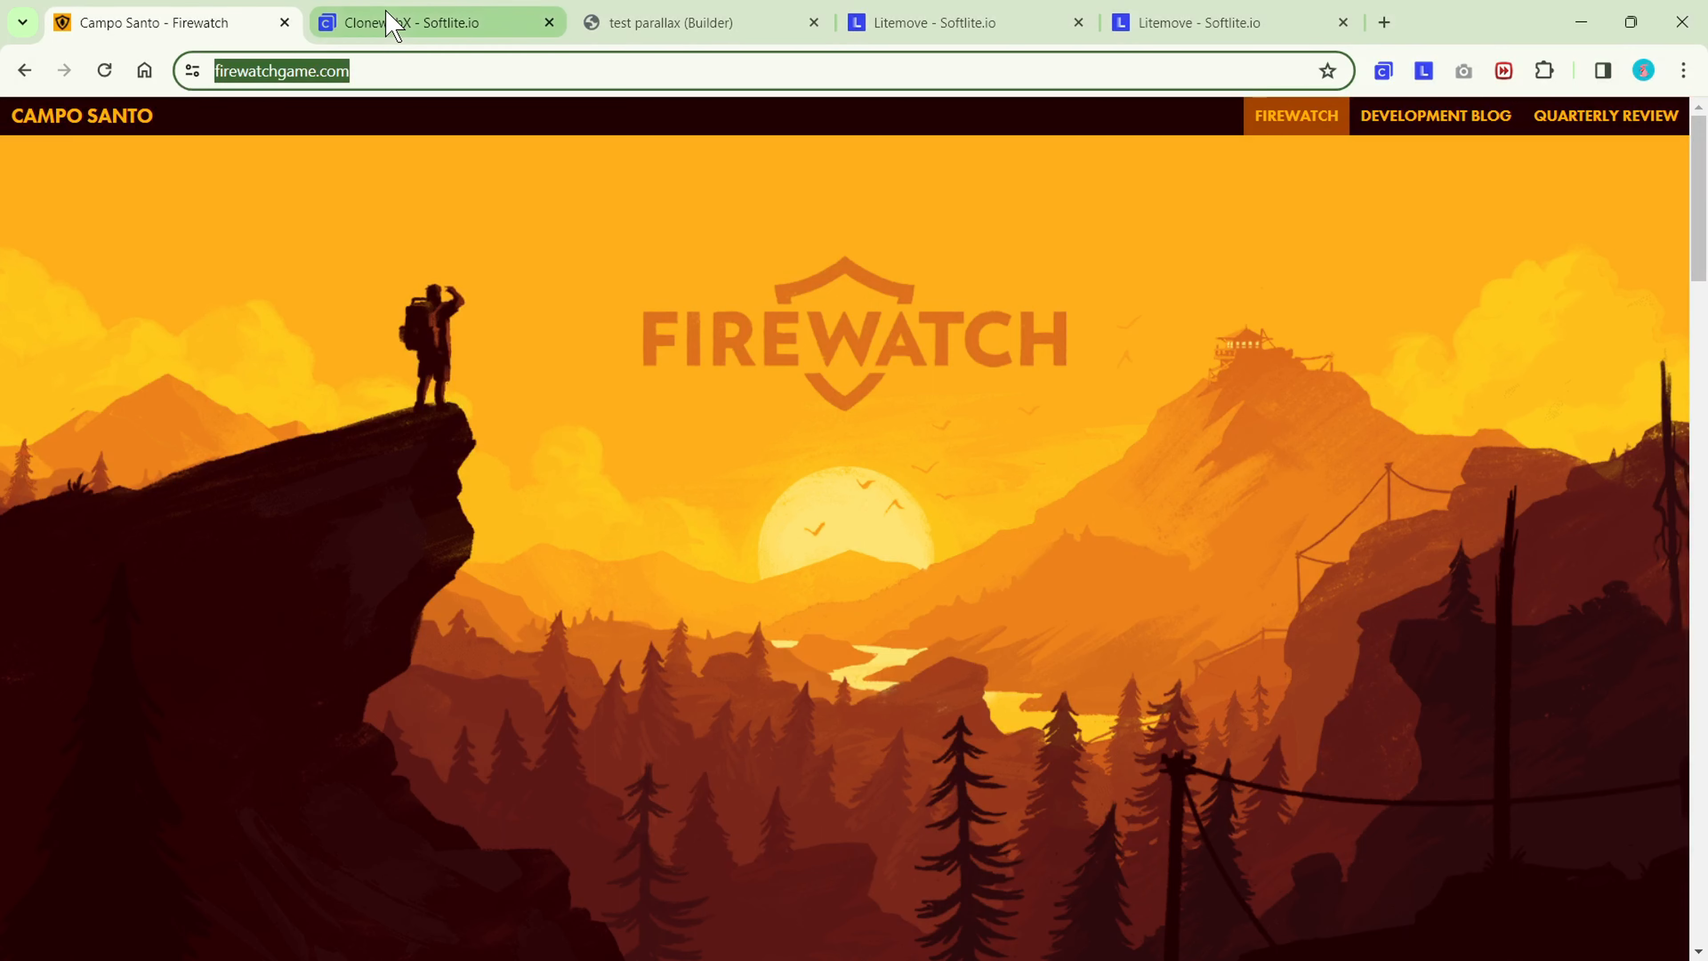
{"action": "left_click", "coordinate": [396, 24]}
{"action": "left_click", "coordinate": [368, 321]}
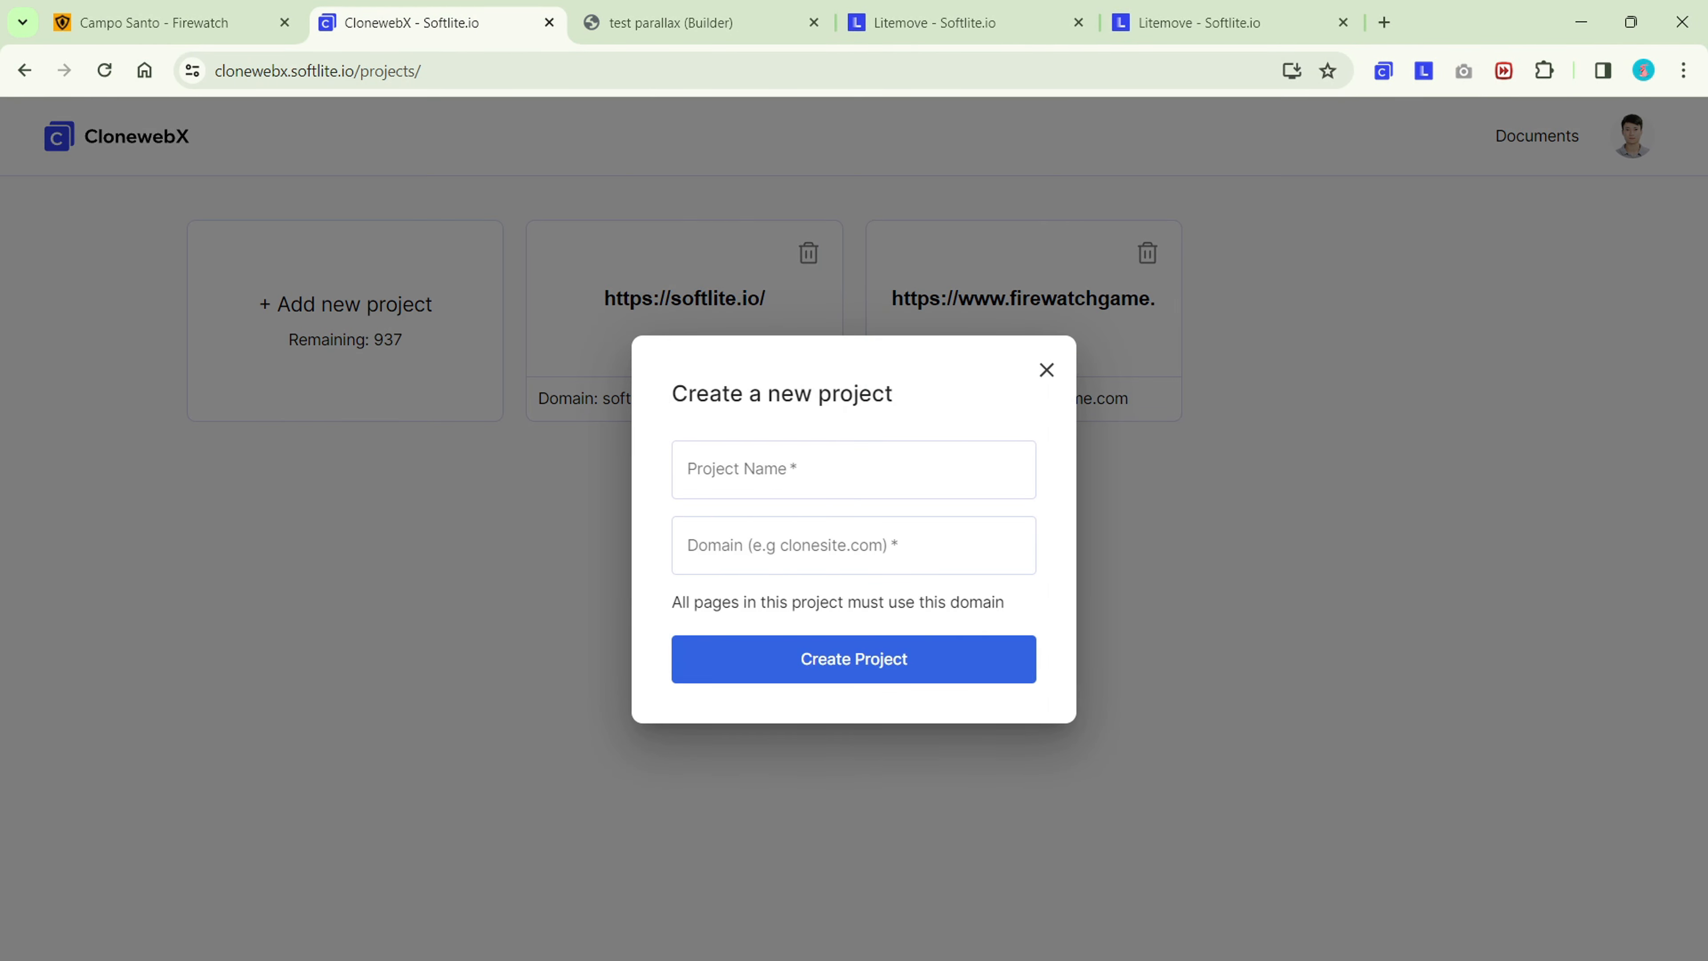
{"action": "left_click", "coordinate": [854, 470]}
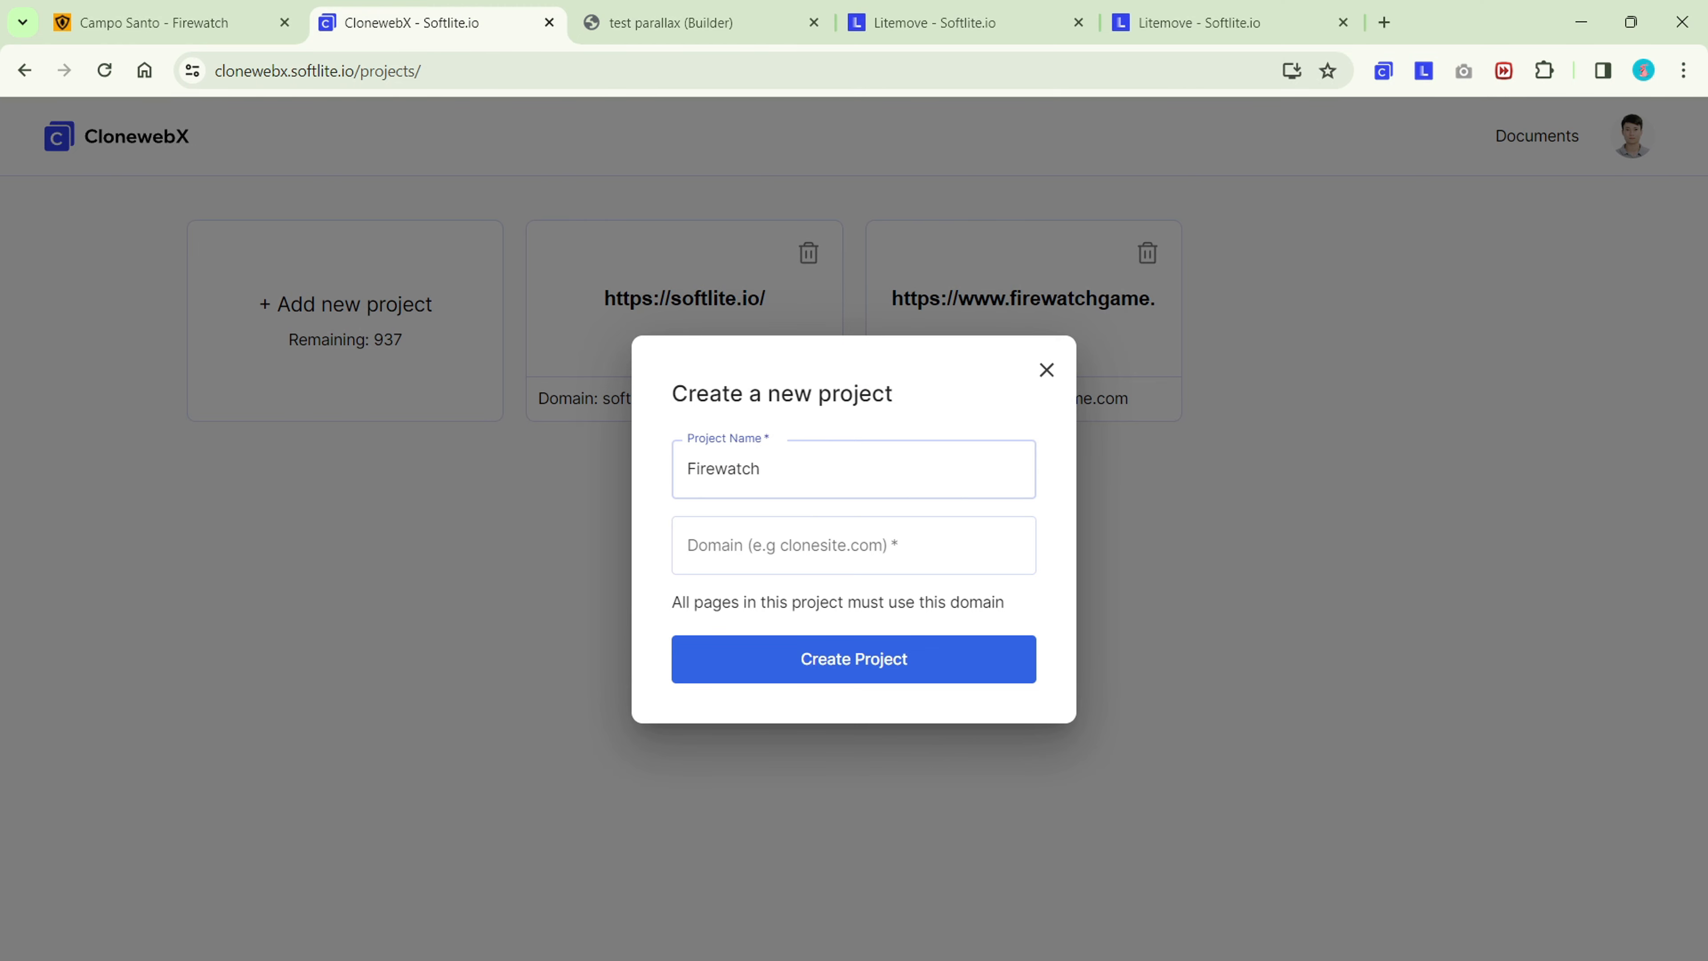
{"action": "left_click", "coordinate": [853, 545]}
{"action": "key", "text": "ctrl+v"}
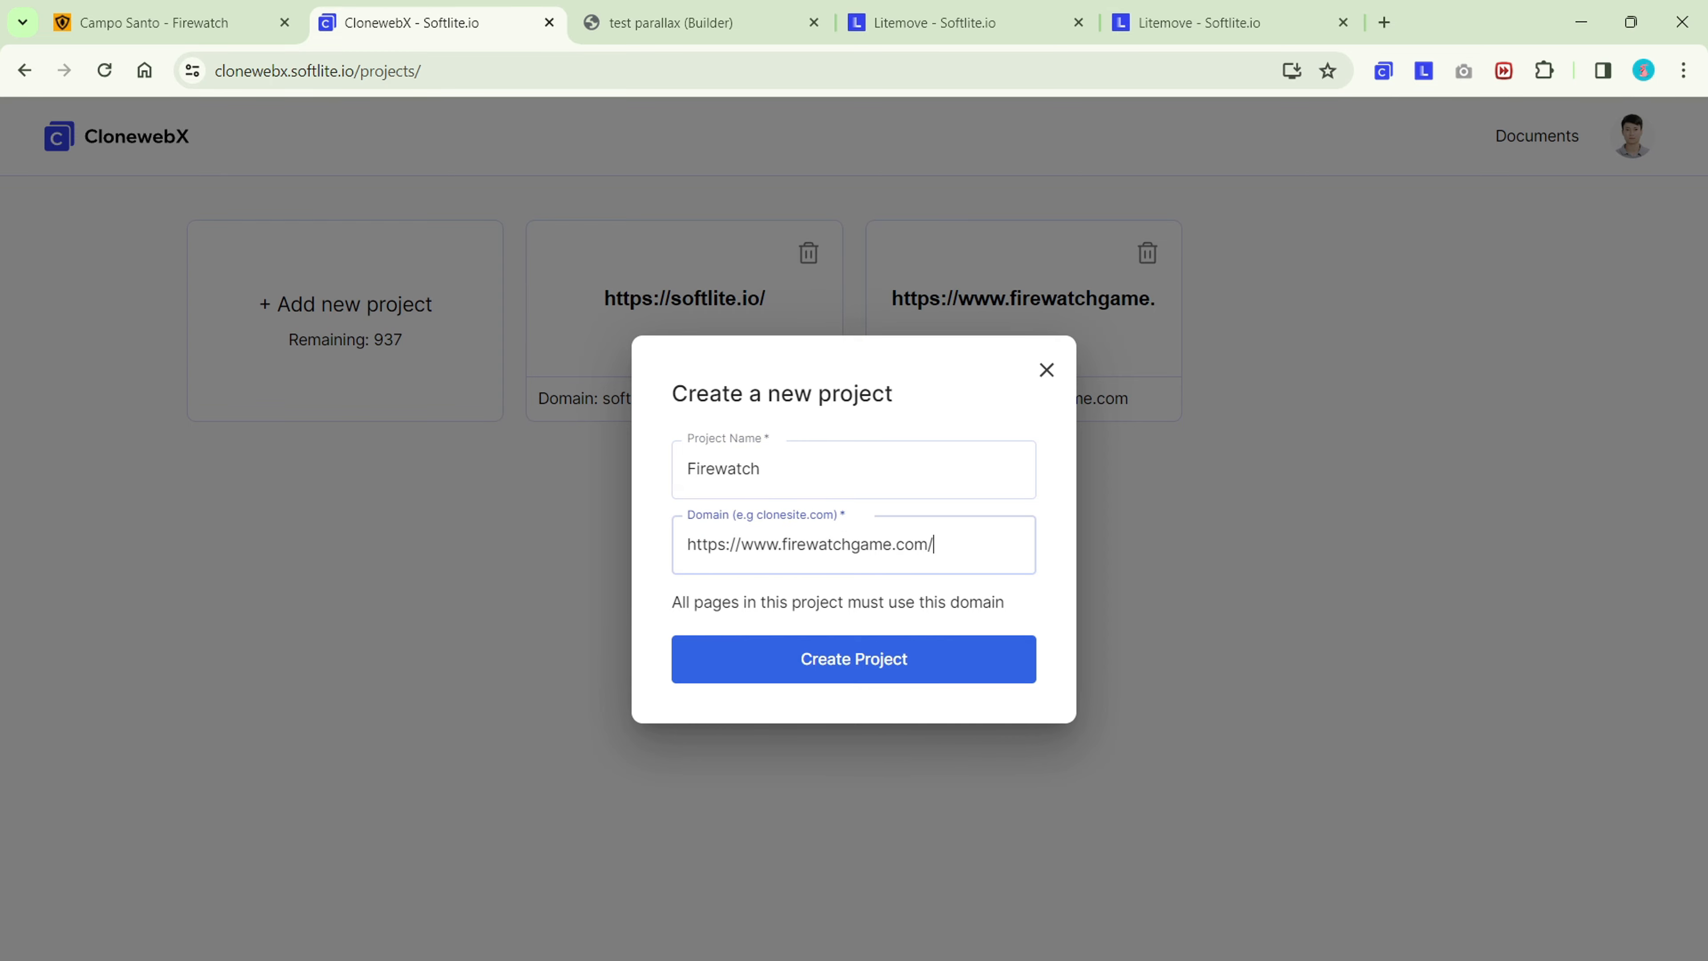
{"action": "left_click", "coordinate": [850, 657]}
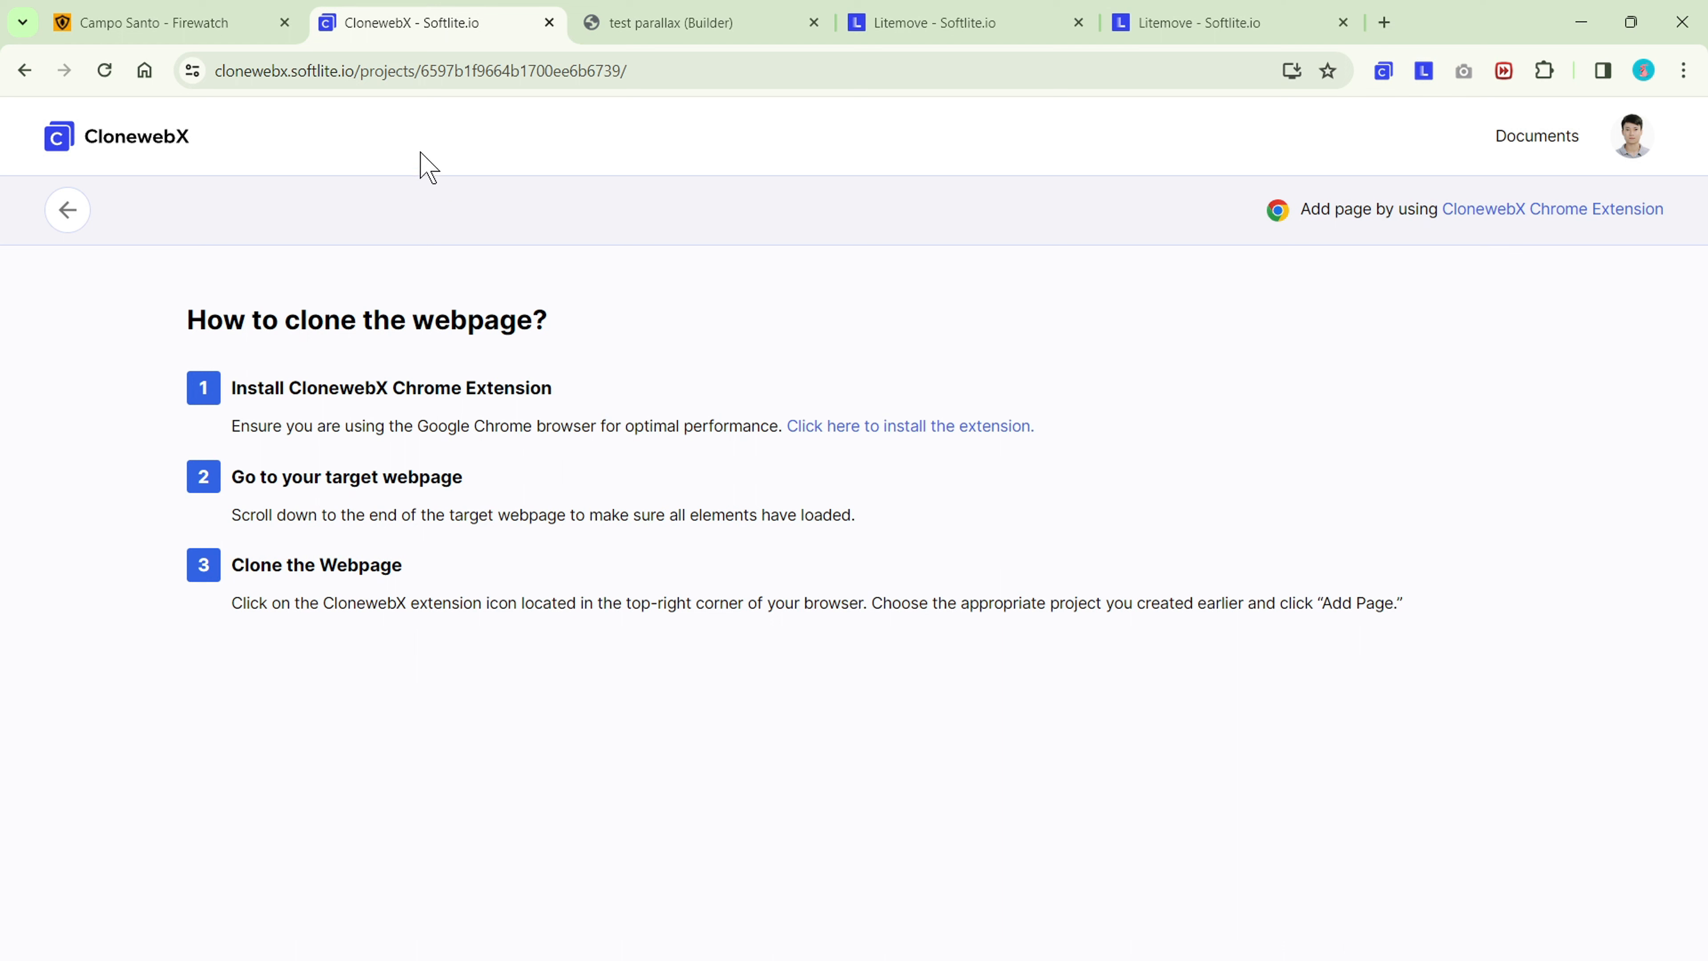
Add the Firewatch site's home page to the Firewatch project with the CloneWebX extension.
{"action": "left_click", "coordinate": [199, 35]}
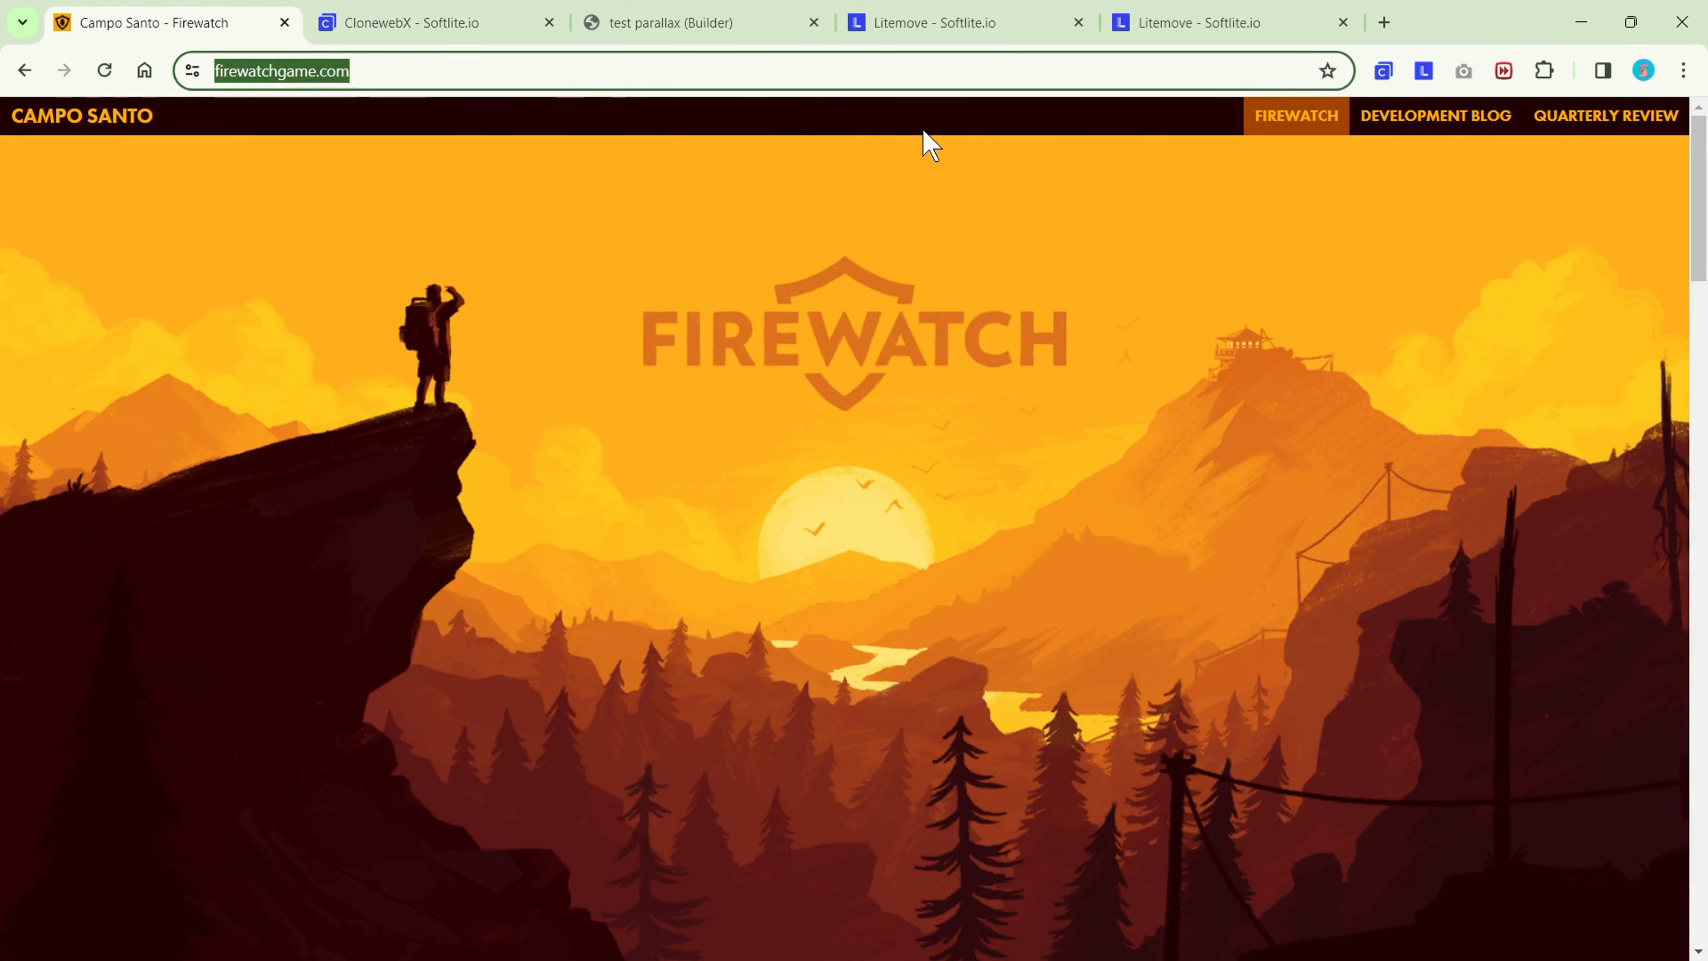
{"action": "left_click", "coordinate": [1384, 71]}
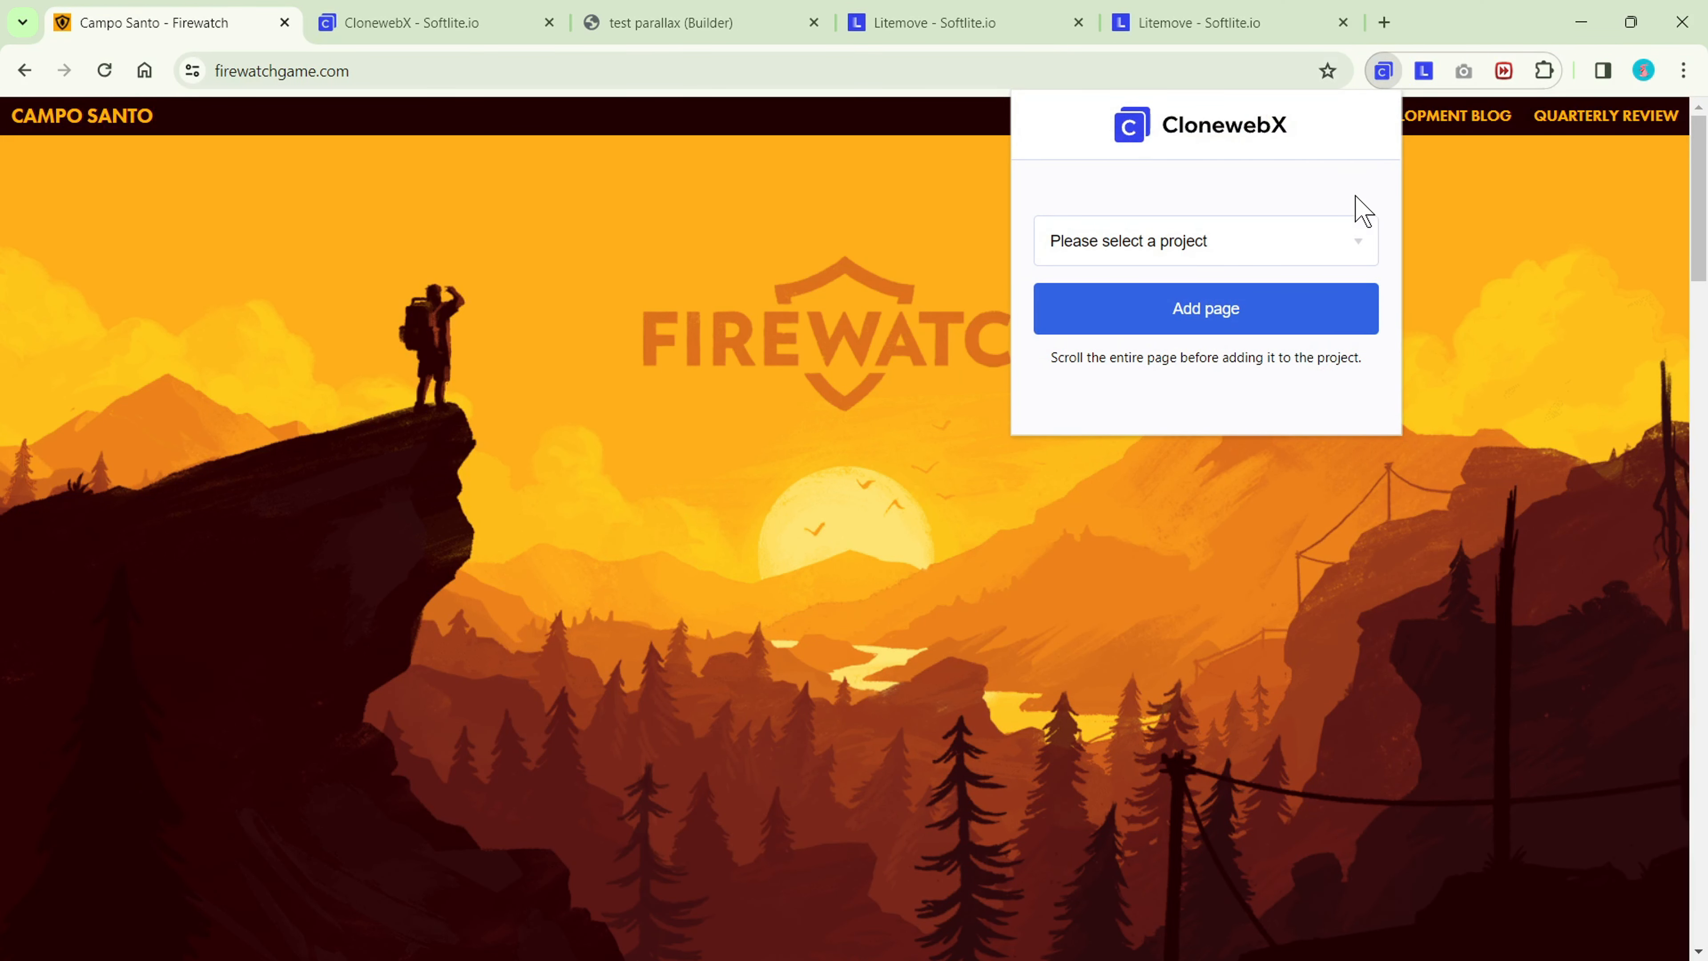
{"action": "left_click", "coordinate": [1355, 240]}
{"action": "left_click", "coordinate": [1288, 343]}
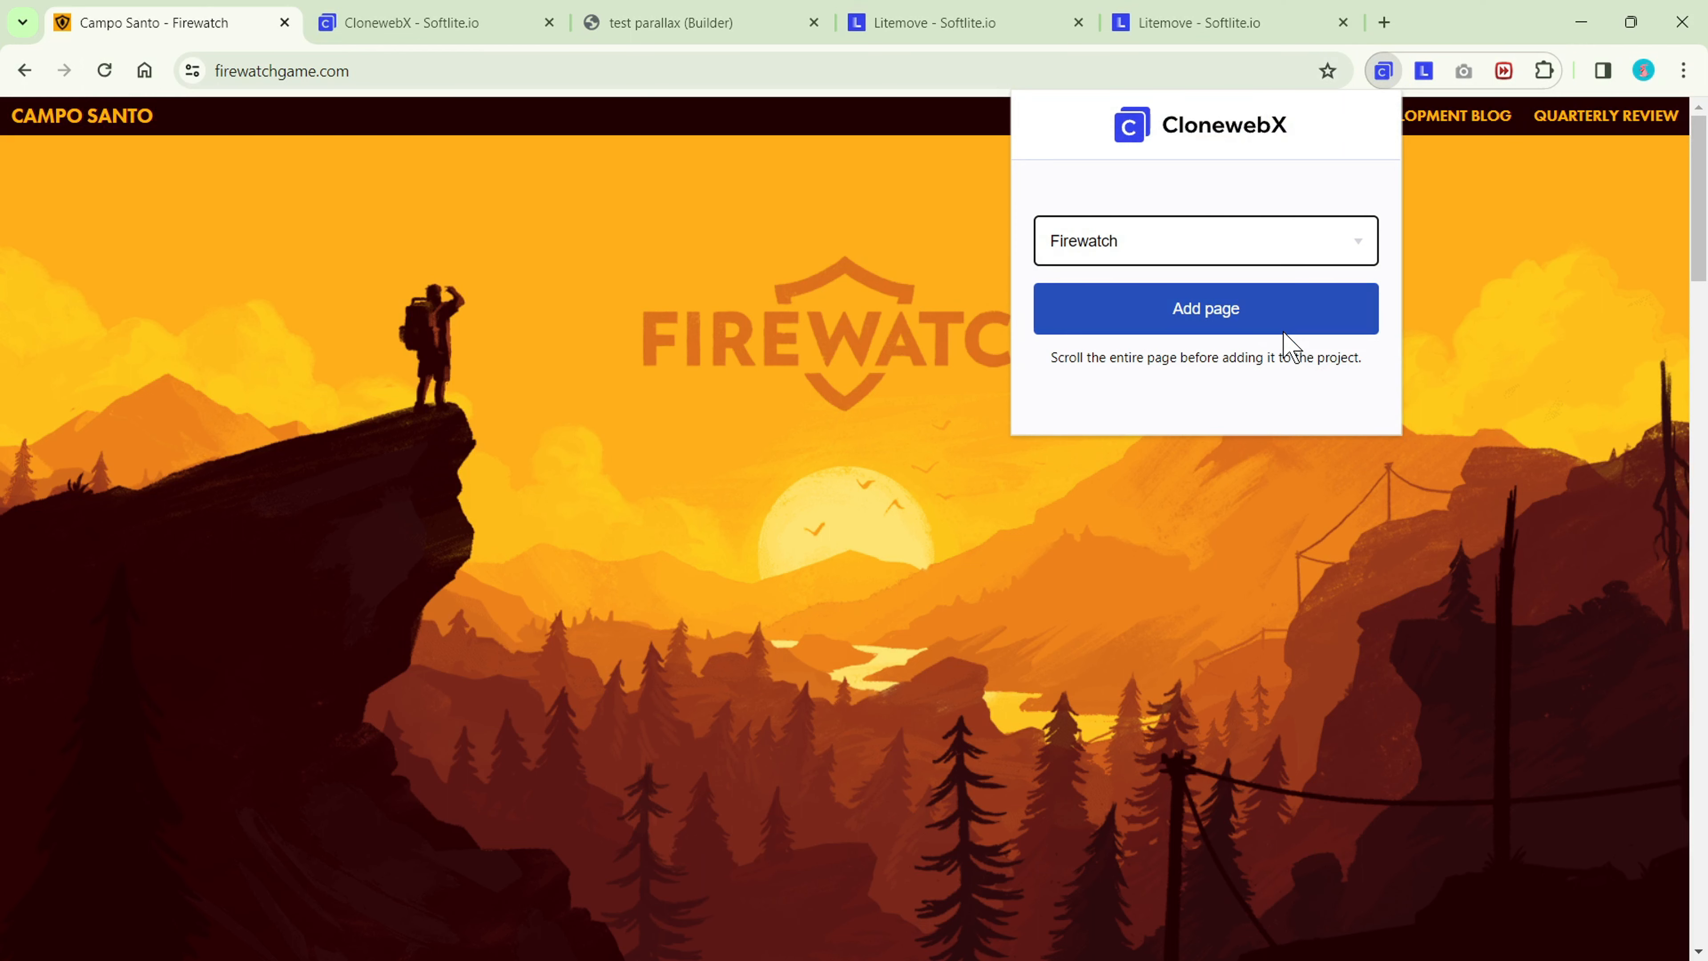
{"action": "left_click", "coordinate": [1277, 324]}
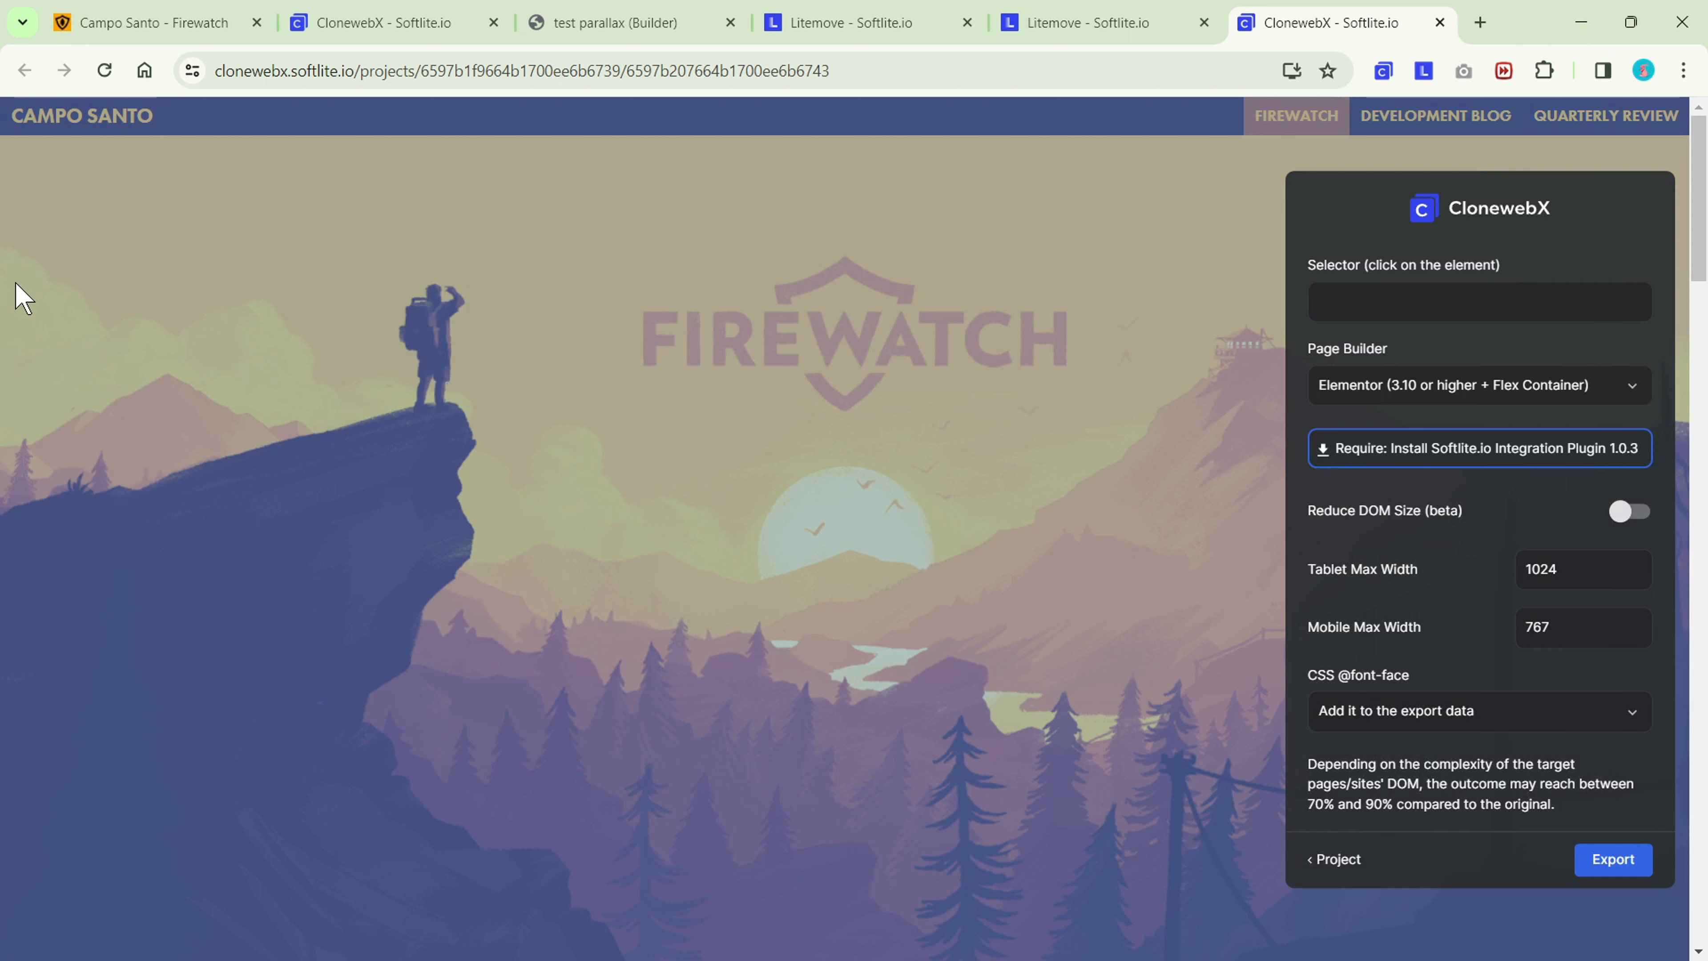
Preview the #parallax container, and choose its parent #page as the element to clone.
{"action": "left_click", "coordinate": [24, 296]}
{"action": "left_click", "coordinate": [60, 444]}
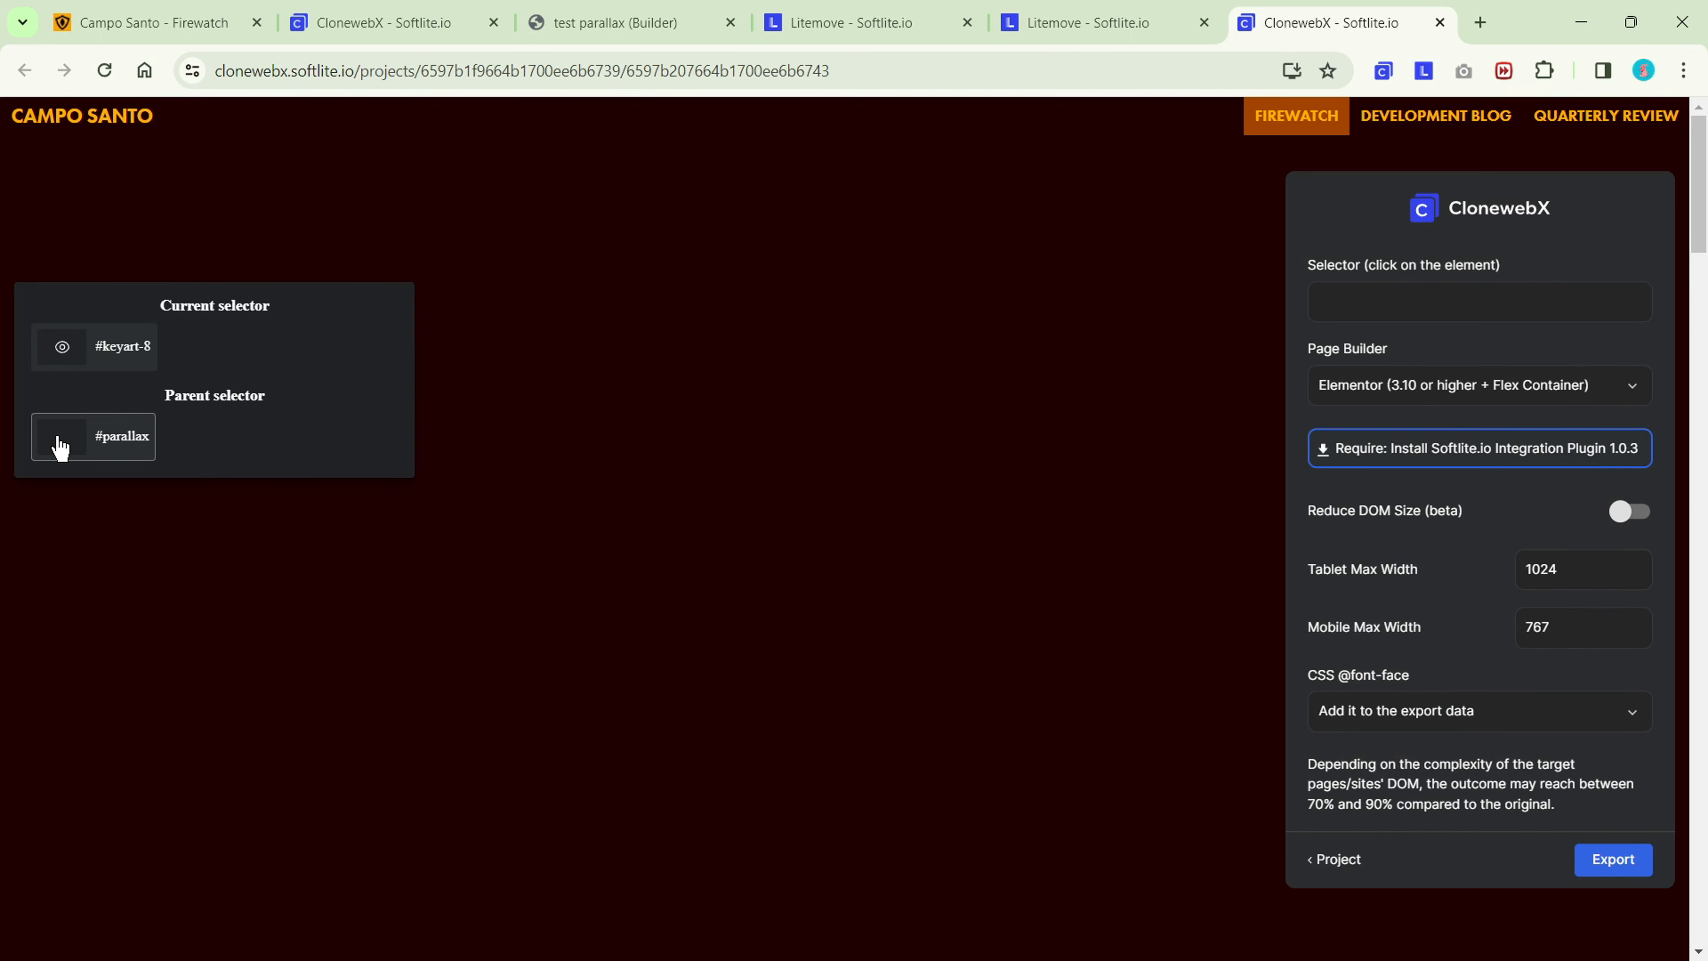
{"action": "left_click", "coordinate": [60, 437]}
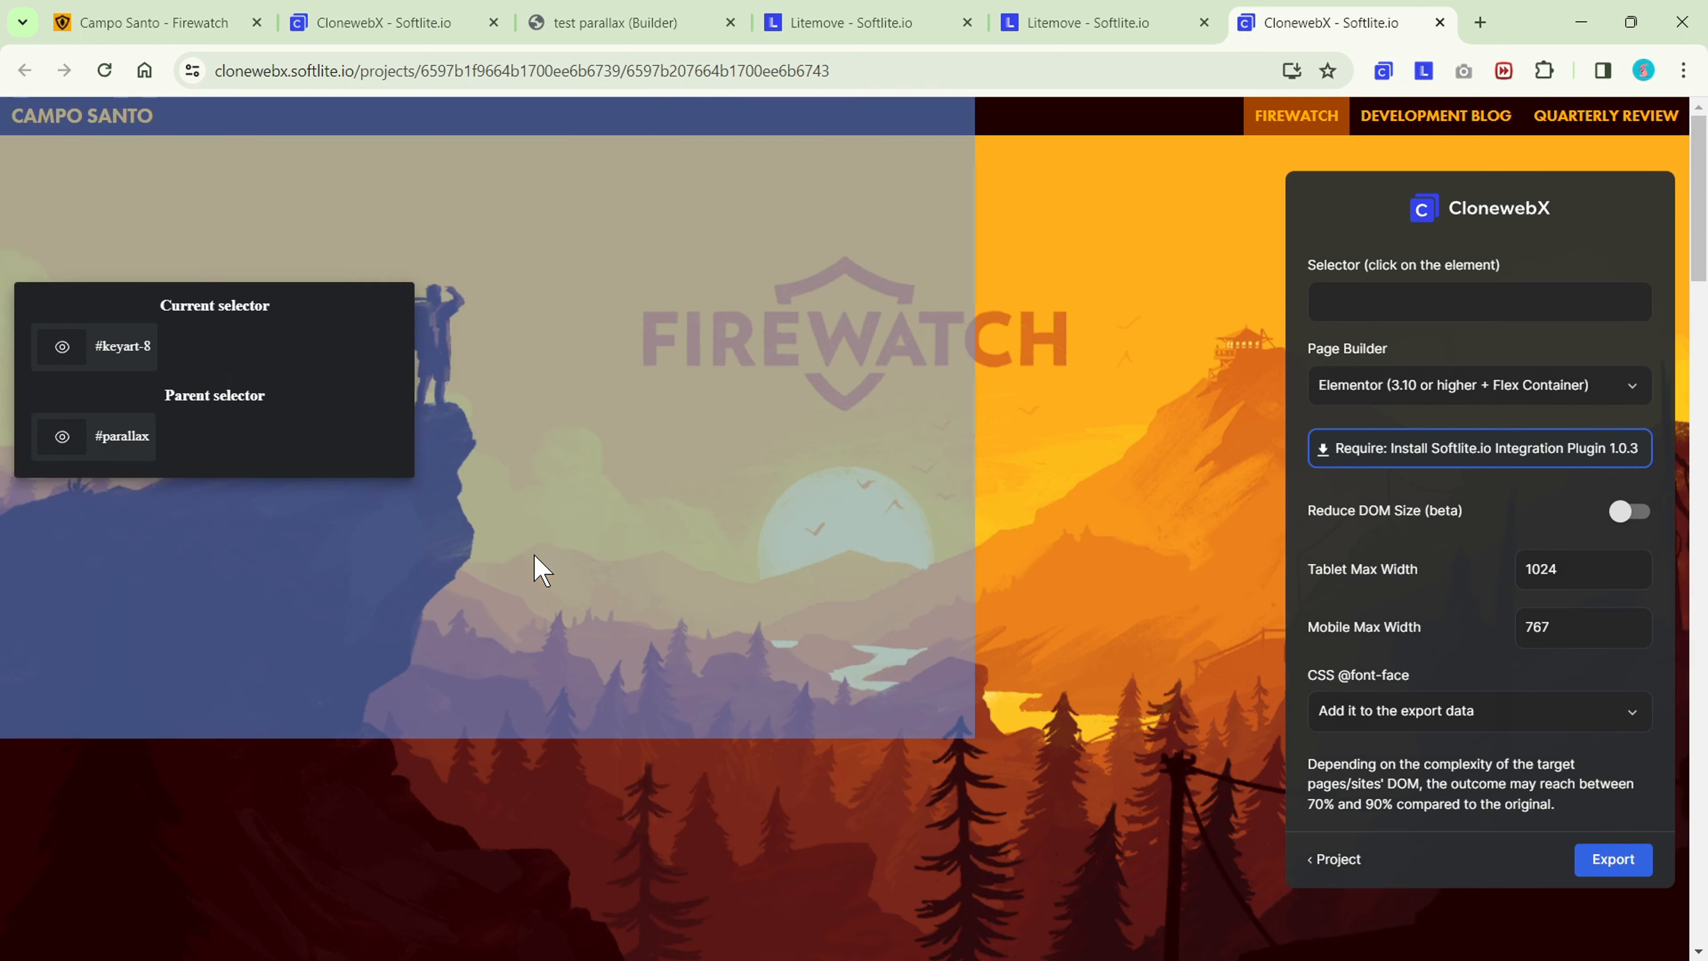
{"action": "scroll", "coordinate": [537, 571], "scroll_direction": "down", "scroll_amount": 5}
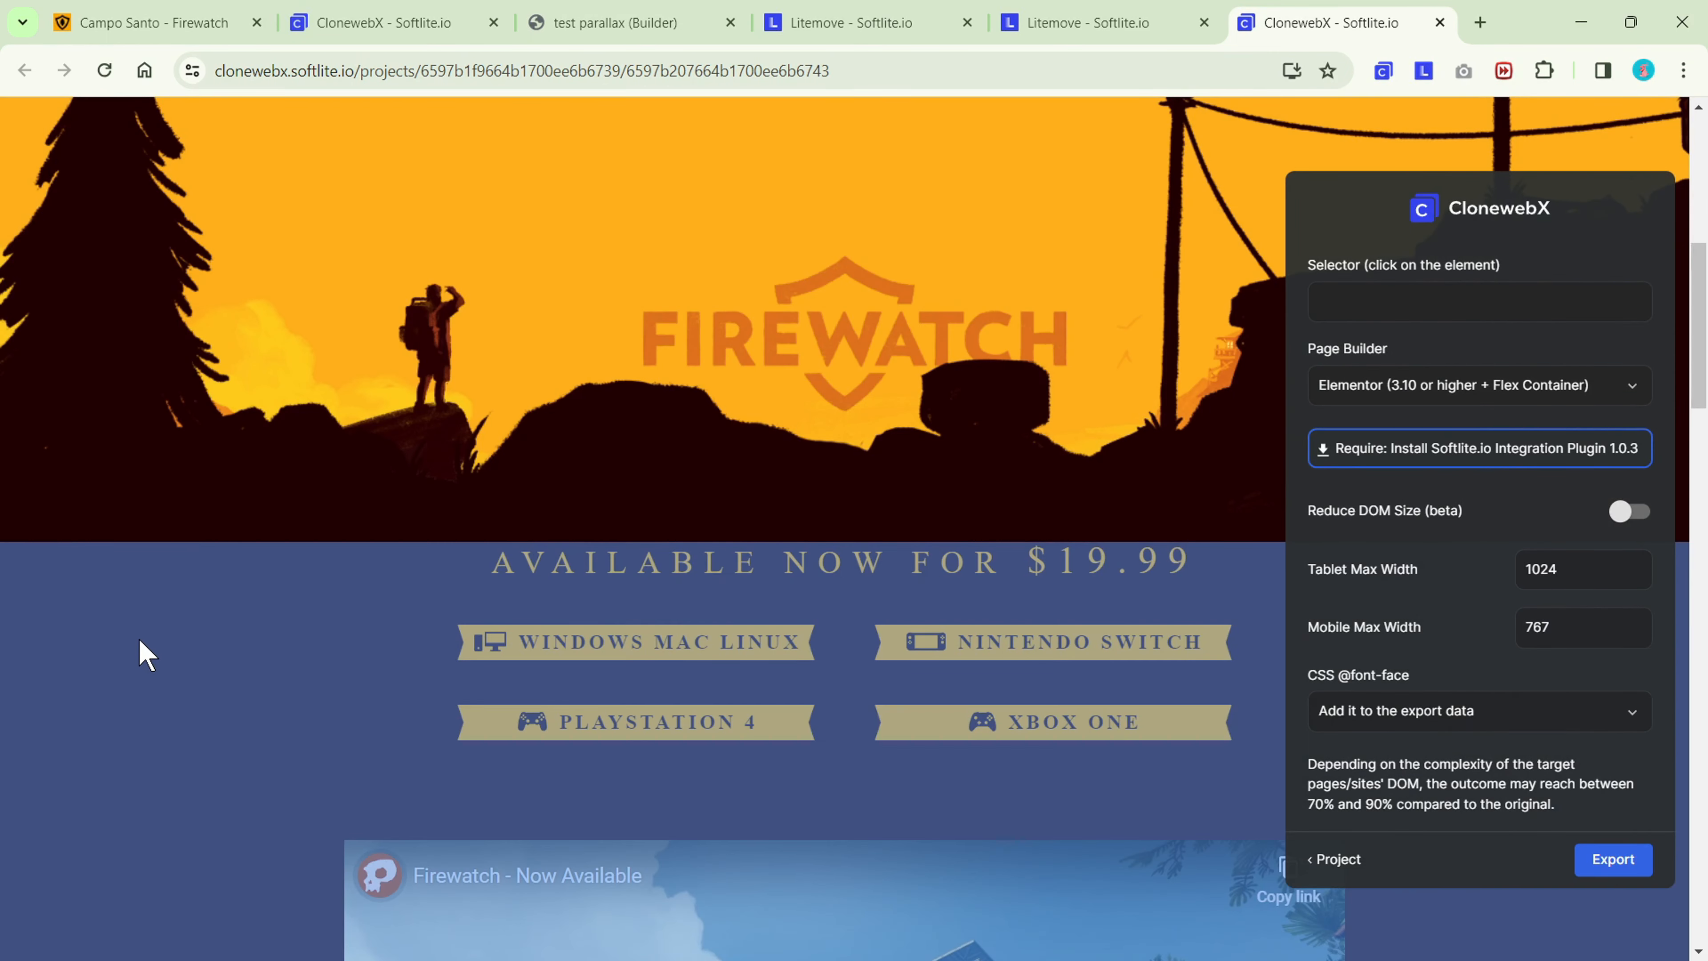
{"action": "left_click", "coordinate": [138, 649]}
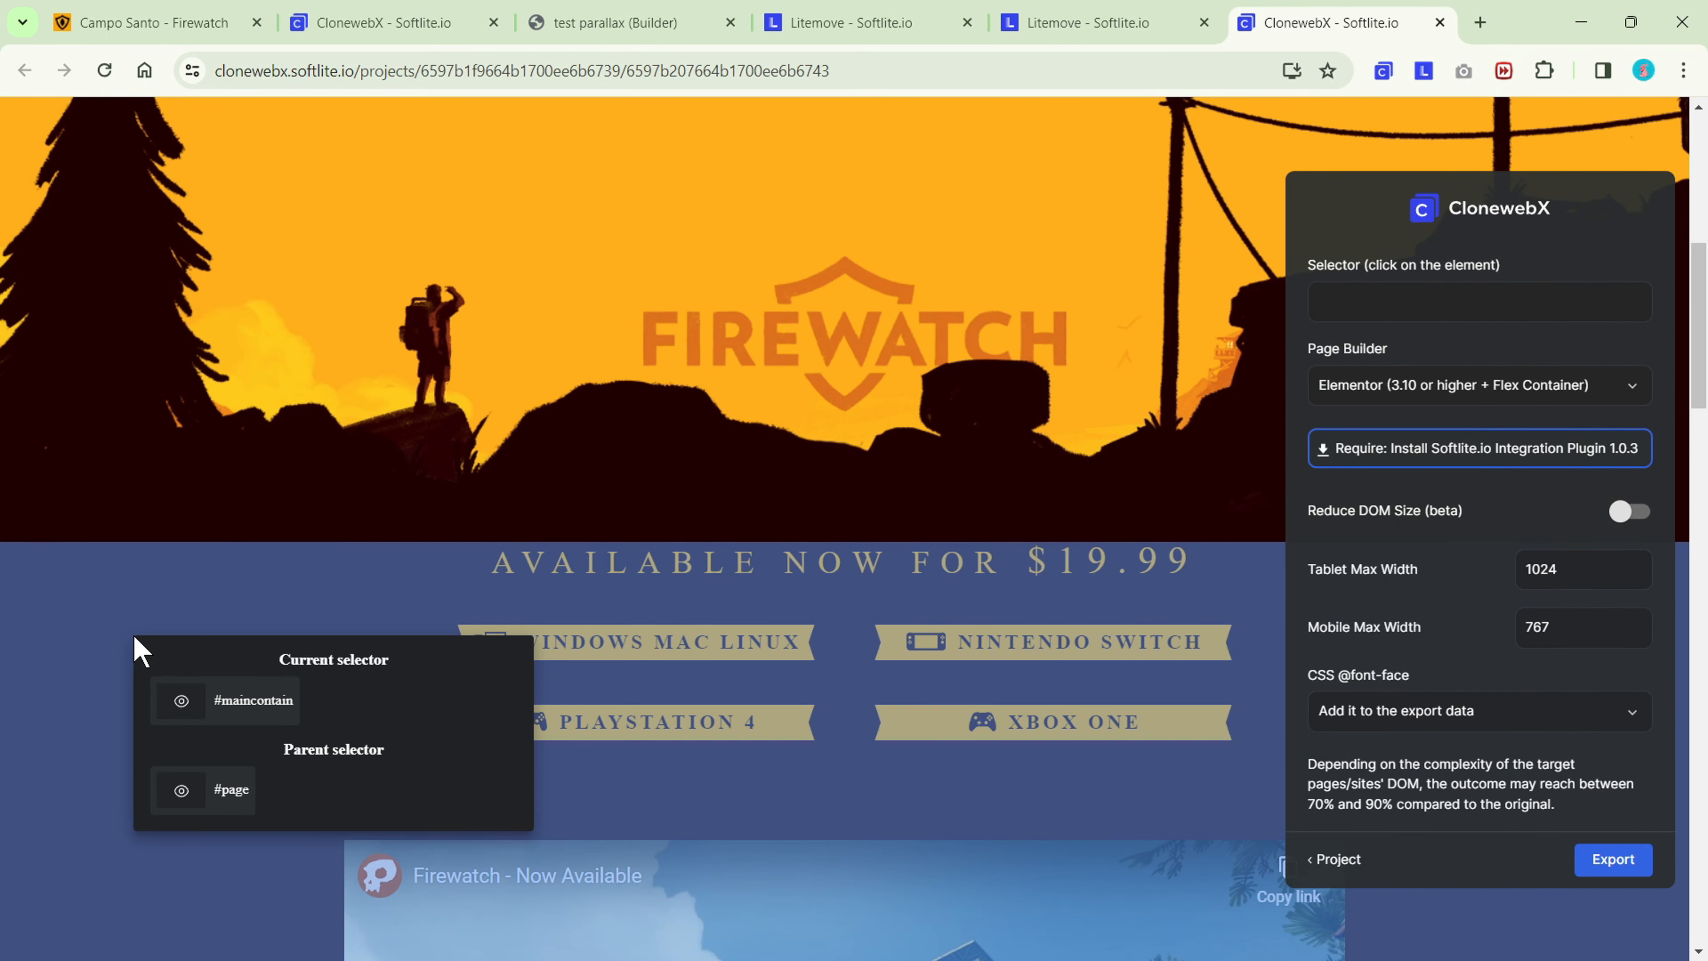
{"action": "left_click", "coordinate": [235, 795]}
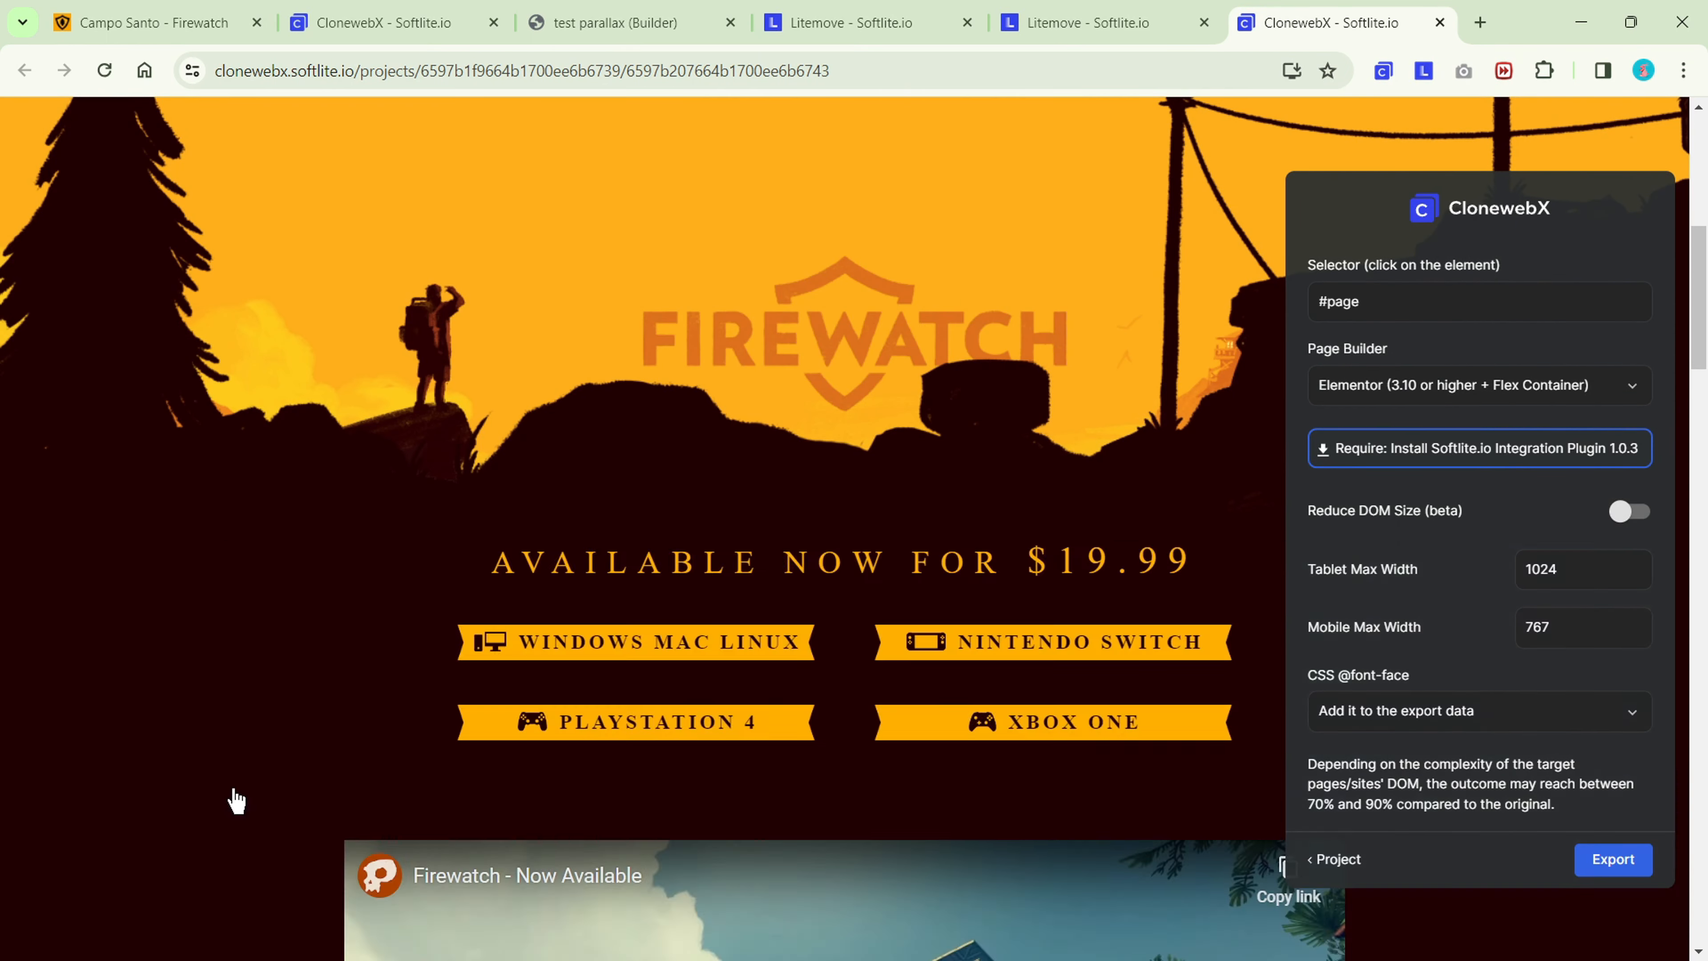
Export the #page selection for the Bricks page builder and paste it onto the empty canvas of the test parallax page.
{"action": "scroll", "coordinate": [1049, 417], "scroll_direction": "up", "scroll_amount": 5}
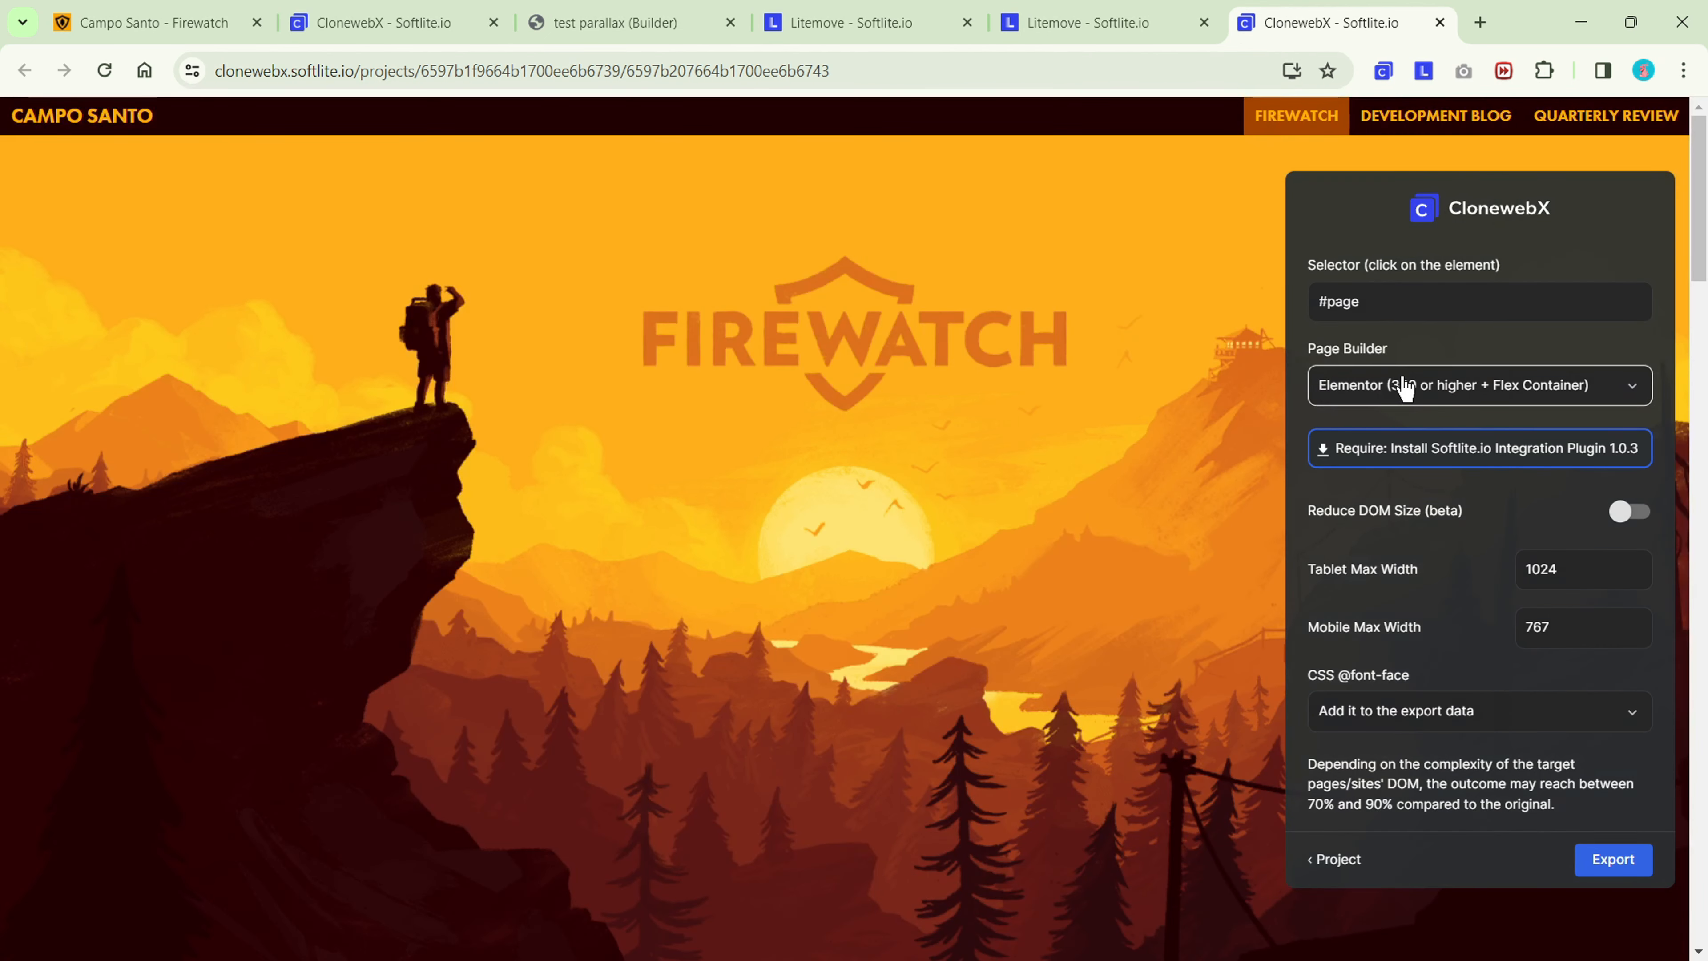
{"action": "left_click", "coordinate": [1405, 387]}
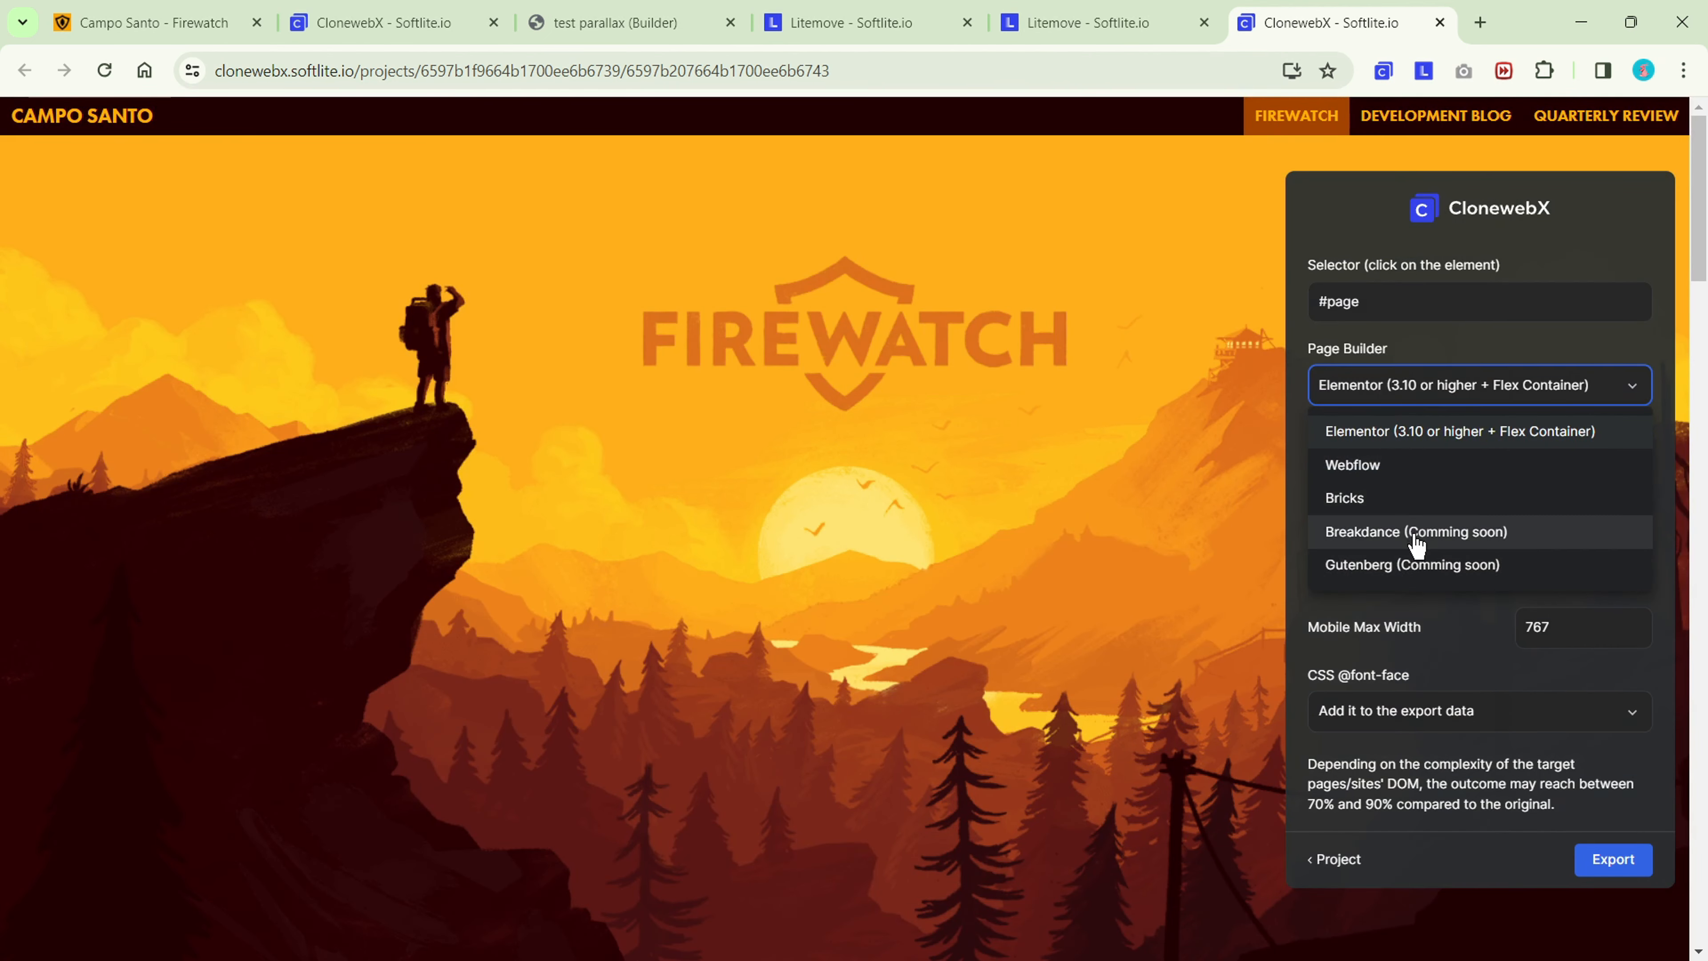
{"action": "left_click", "coordinate": [1413, 499]}
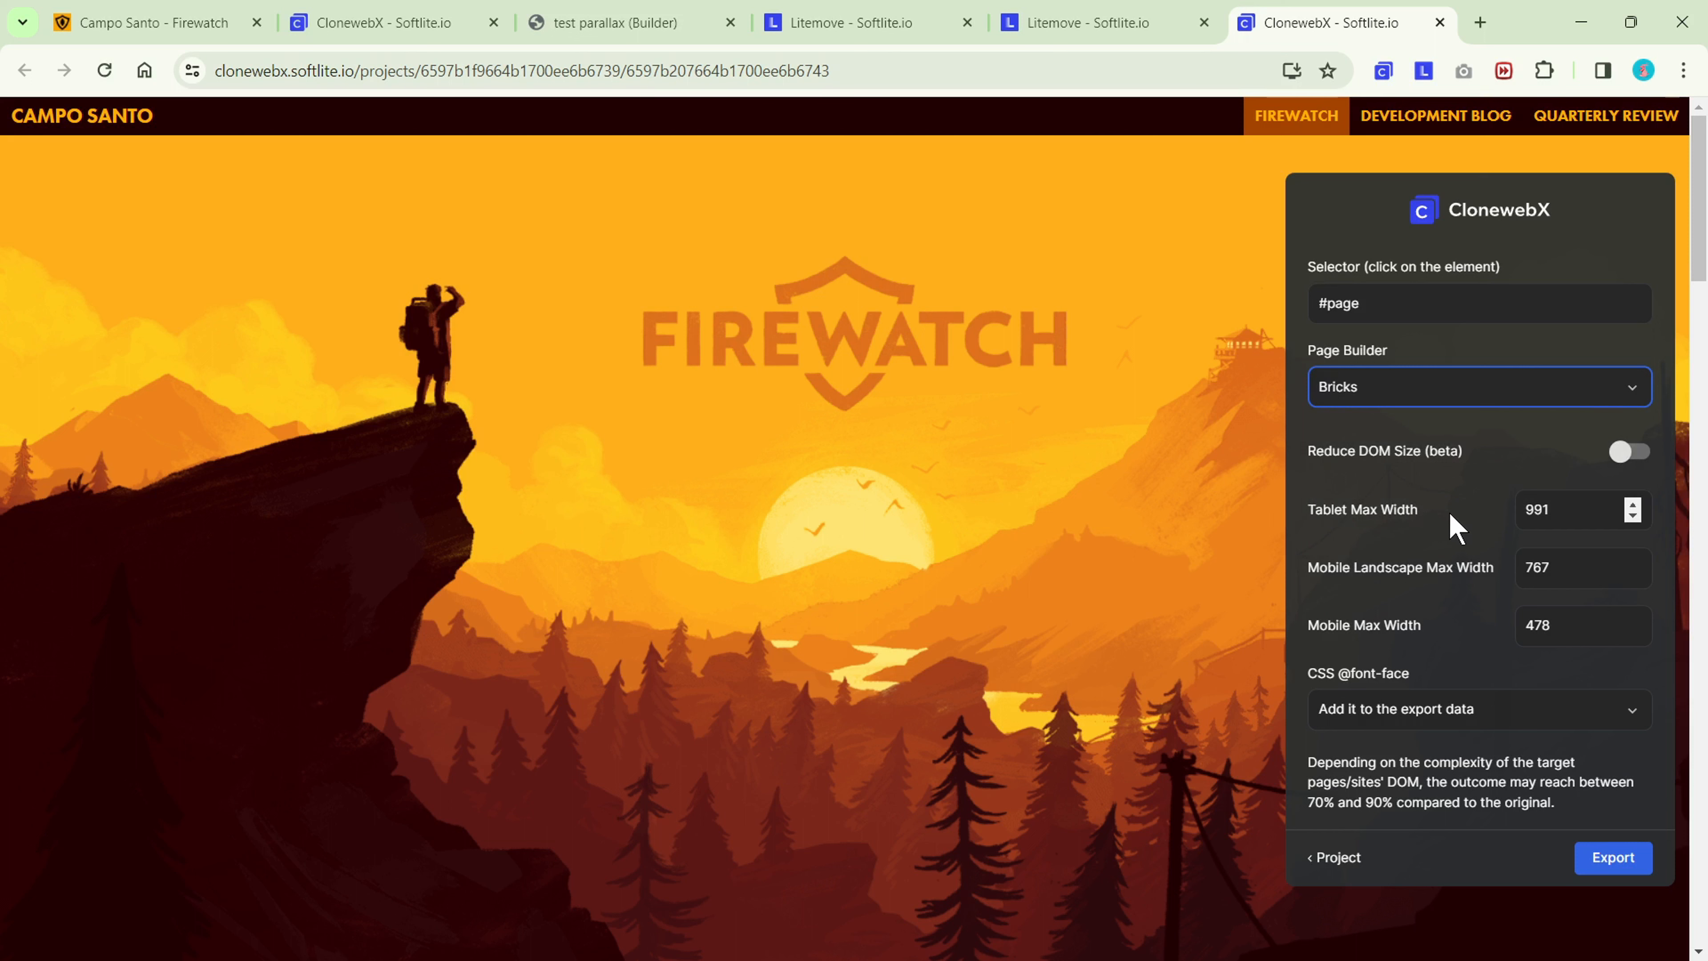
{"action": "left_click", "coordinate": [1616, 859]}
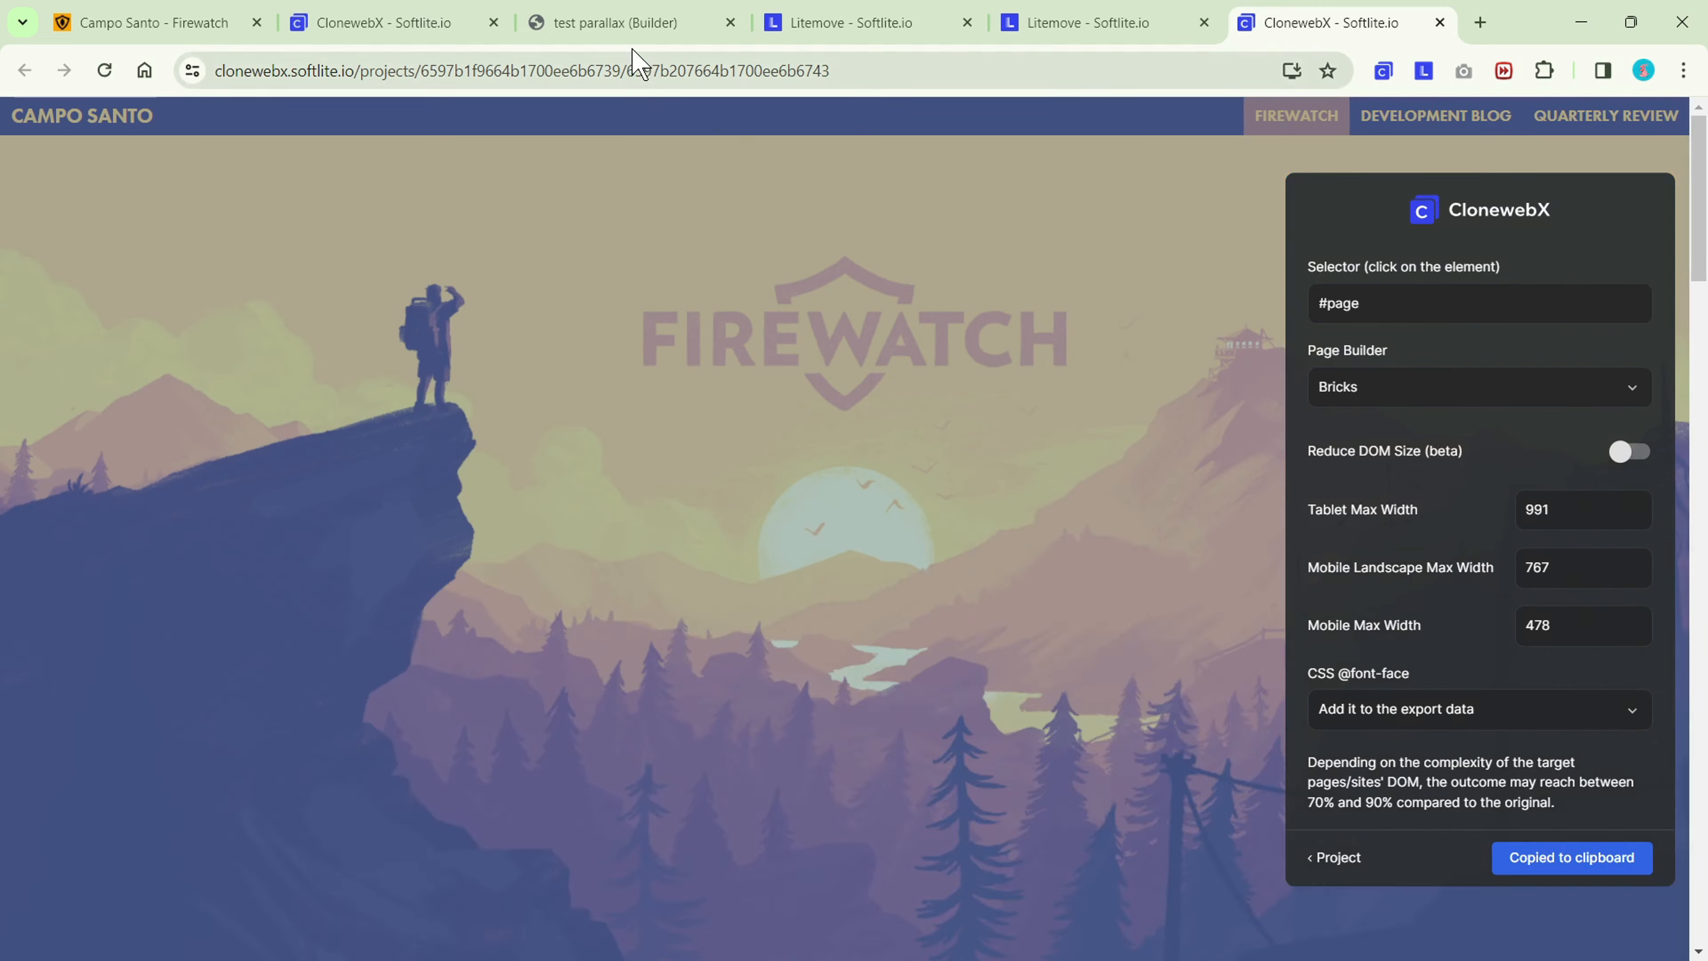
{"action": "left_click", "coordinate": [605, 25]}
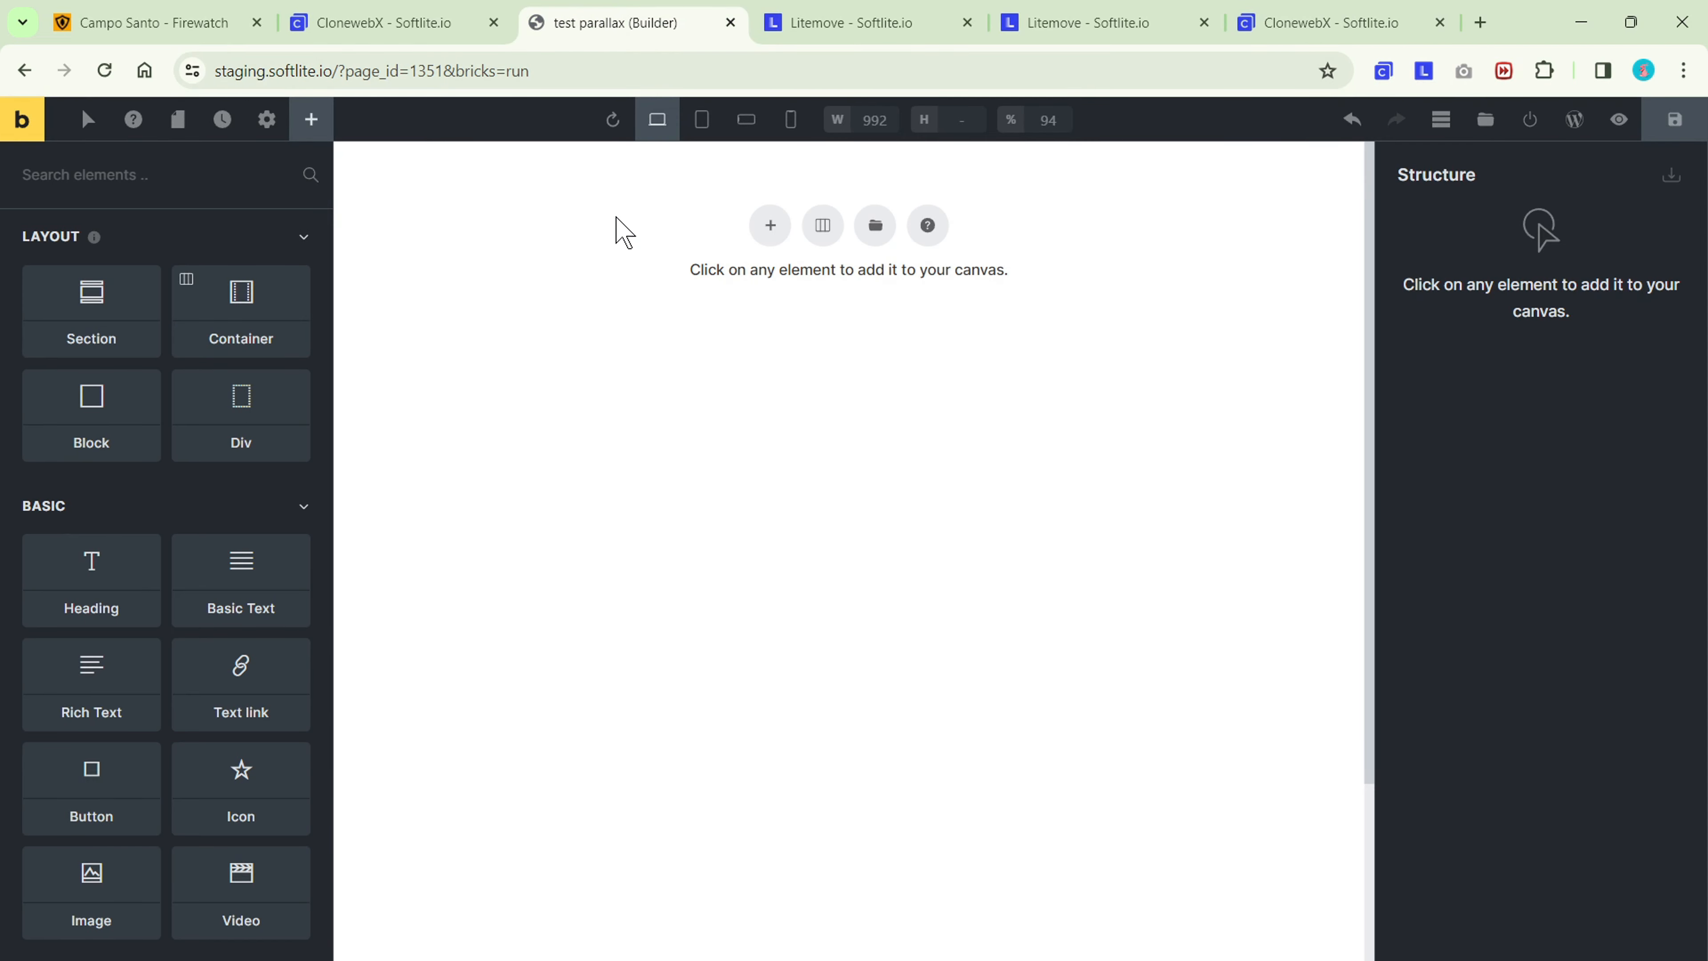
{"action": "key", "text": "ctrl+v"}
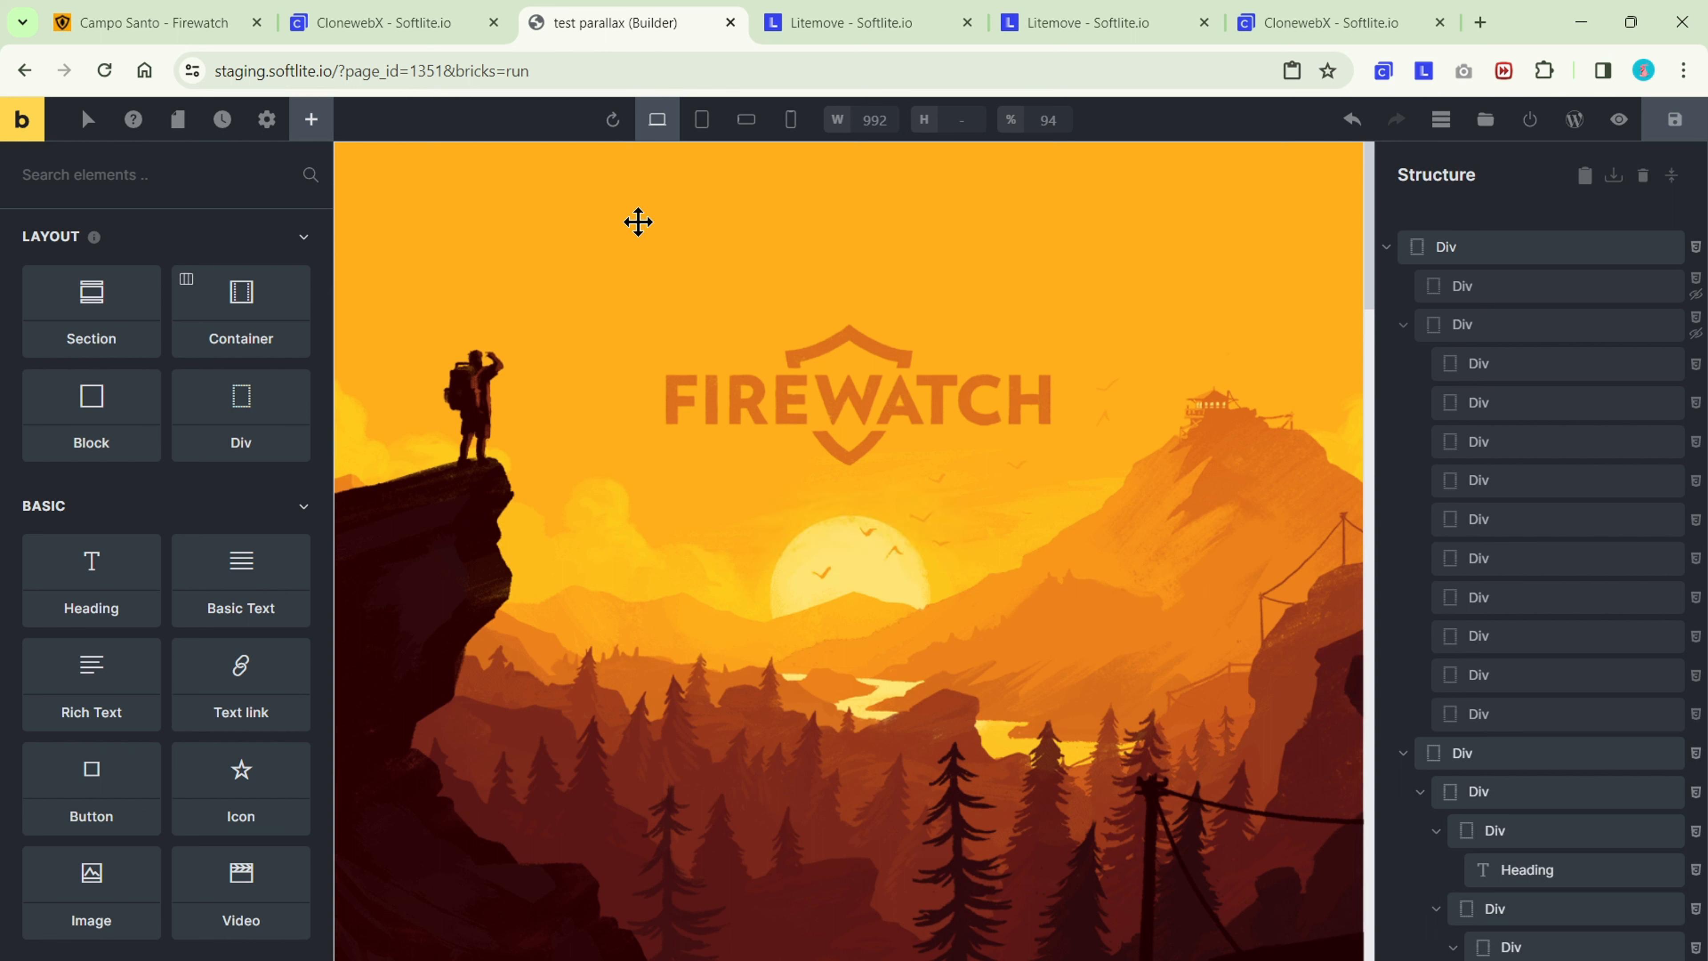
Examine the background styles of the hidden Div and the first parallax layer Divs, and collapse the content Div in the structure.
{"action": "left_click", "coordinate": [1541, 244]}
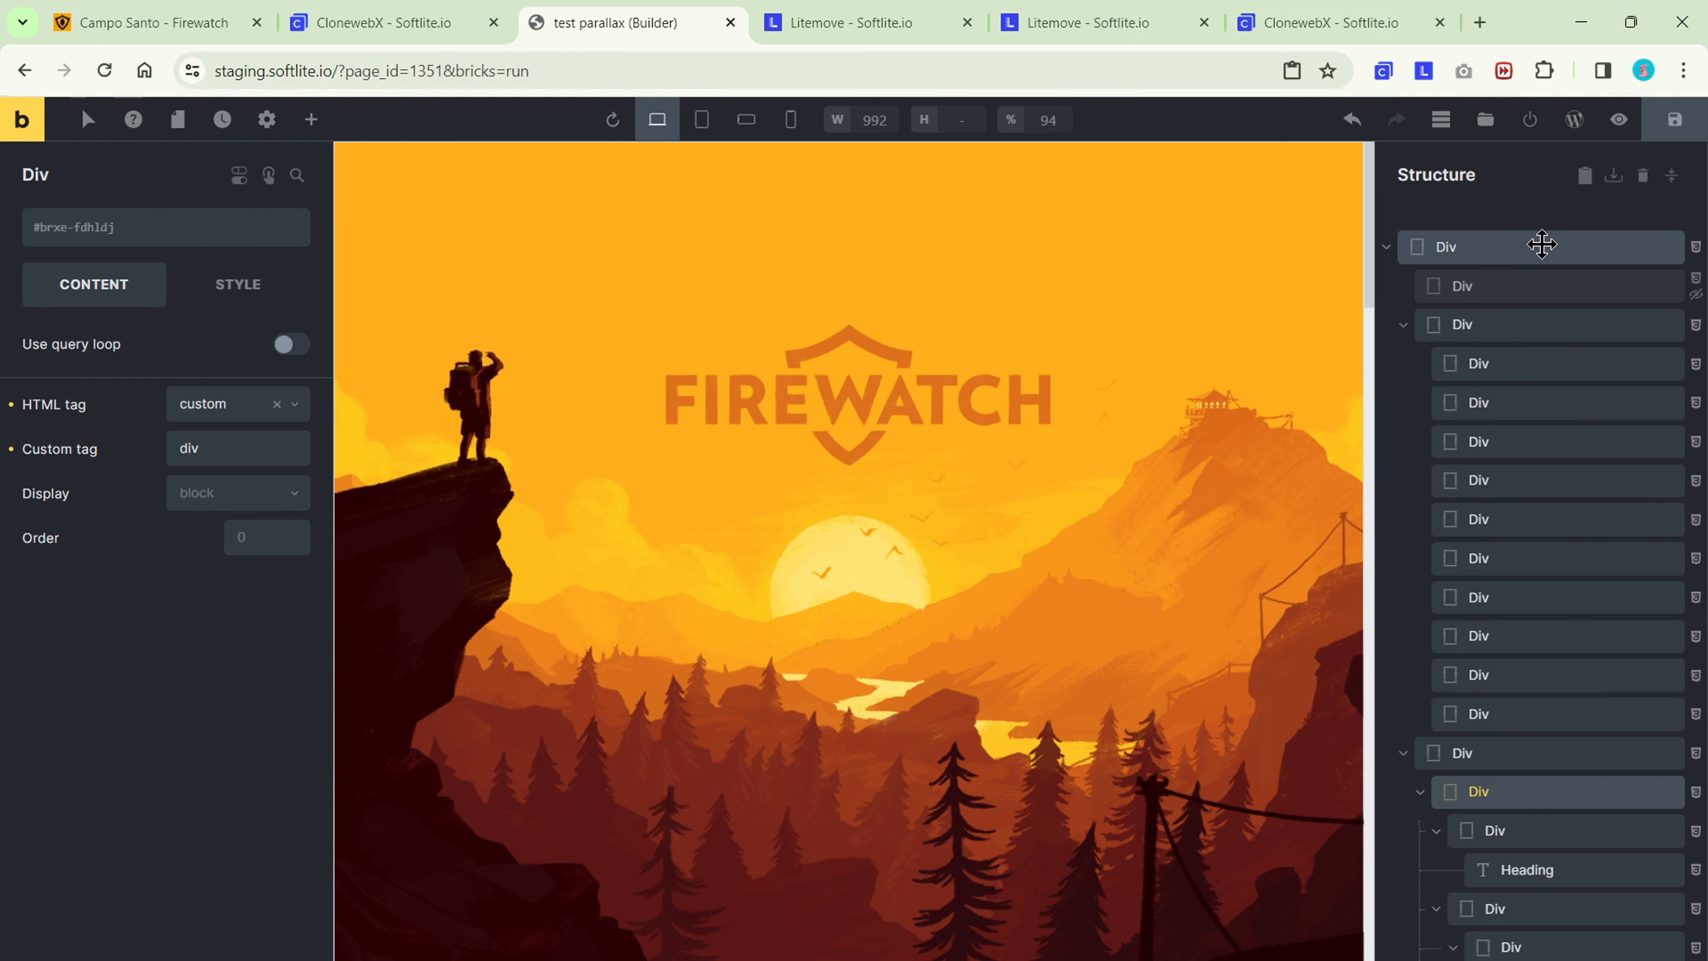
{"action": "left_click", "coordinate": [1541, 244]}
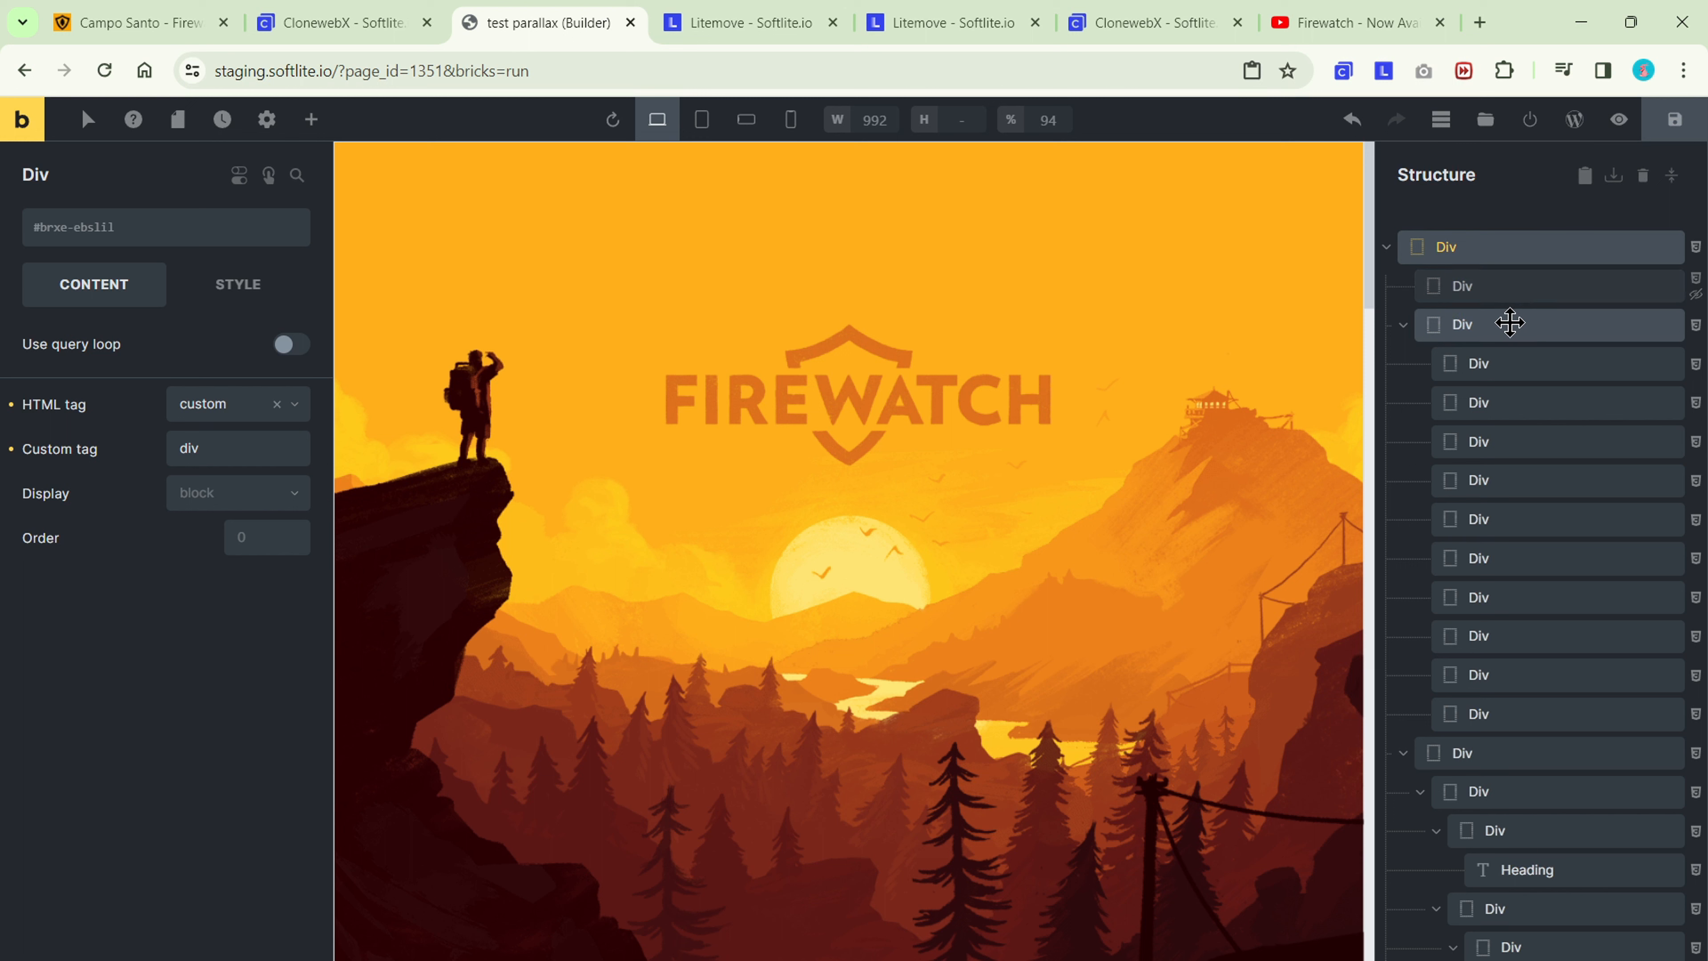
{"action": "left_click", "coordinate": [1516, 286]}
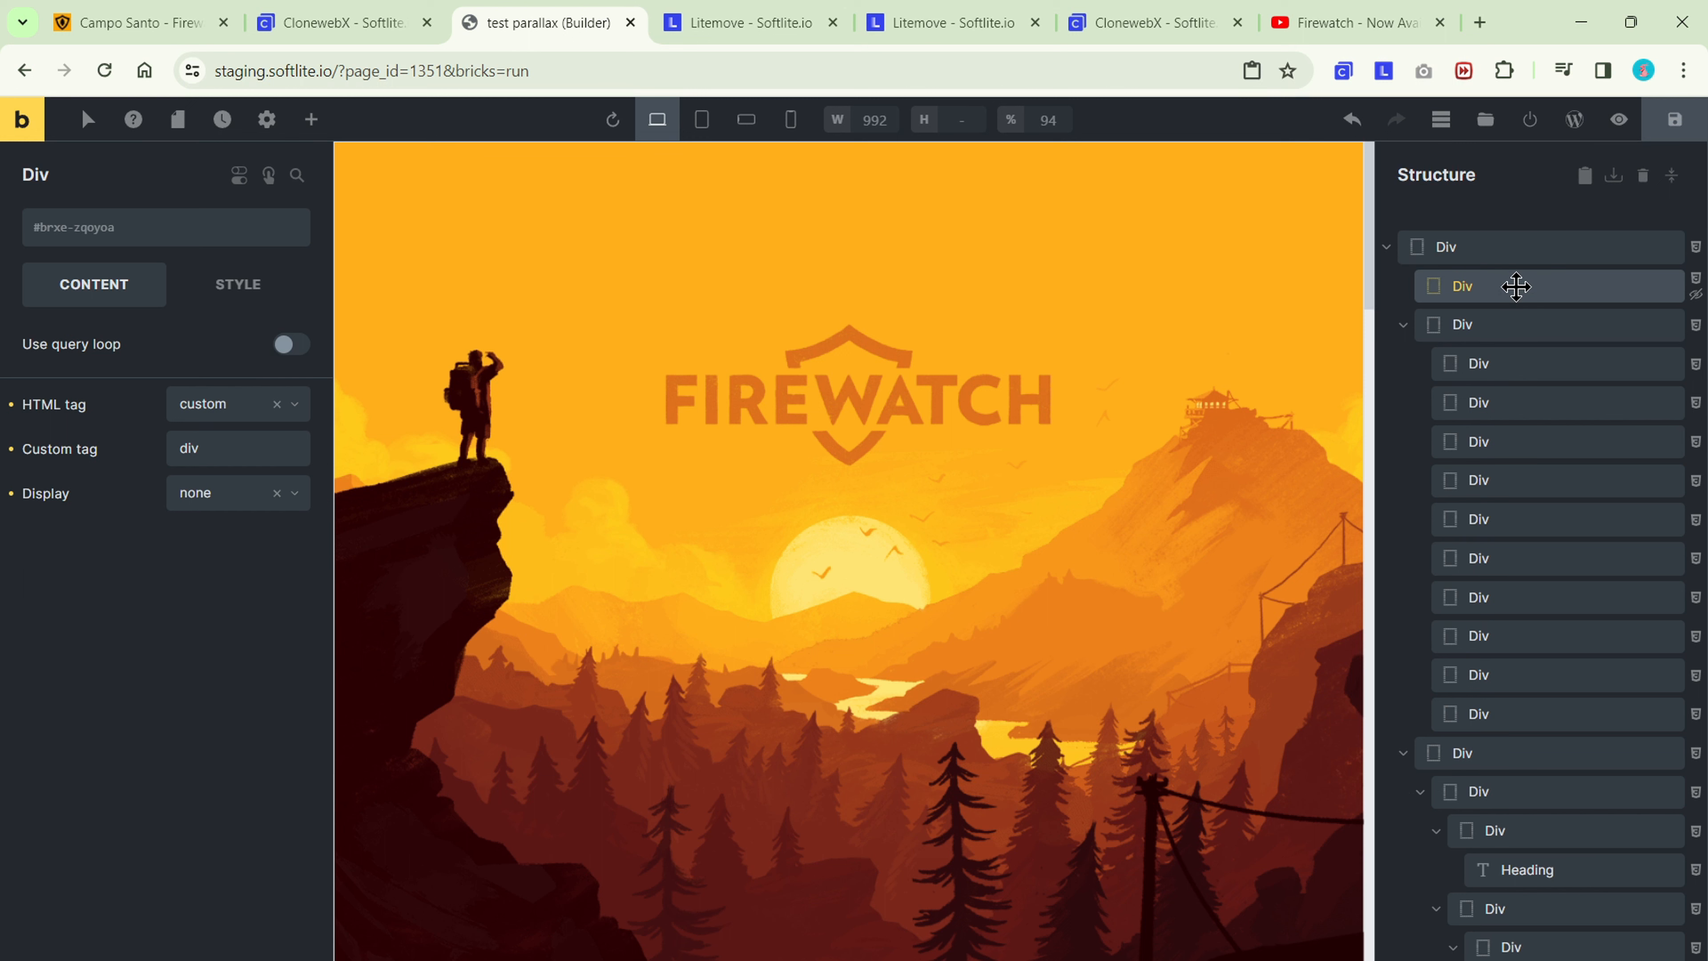
{"action": "left_click", "coordinate": [236, 290]}
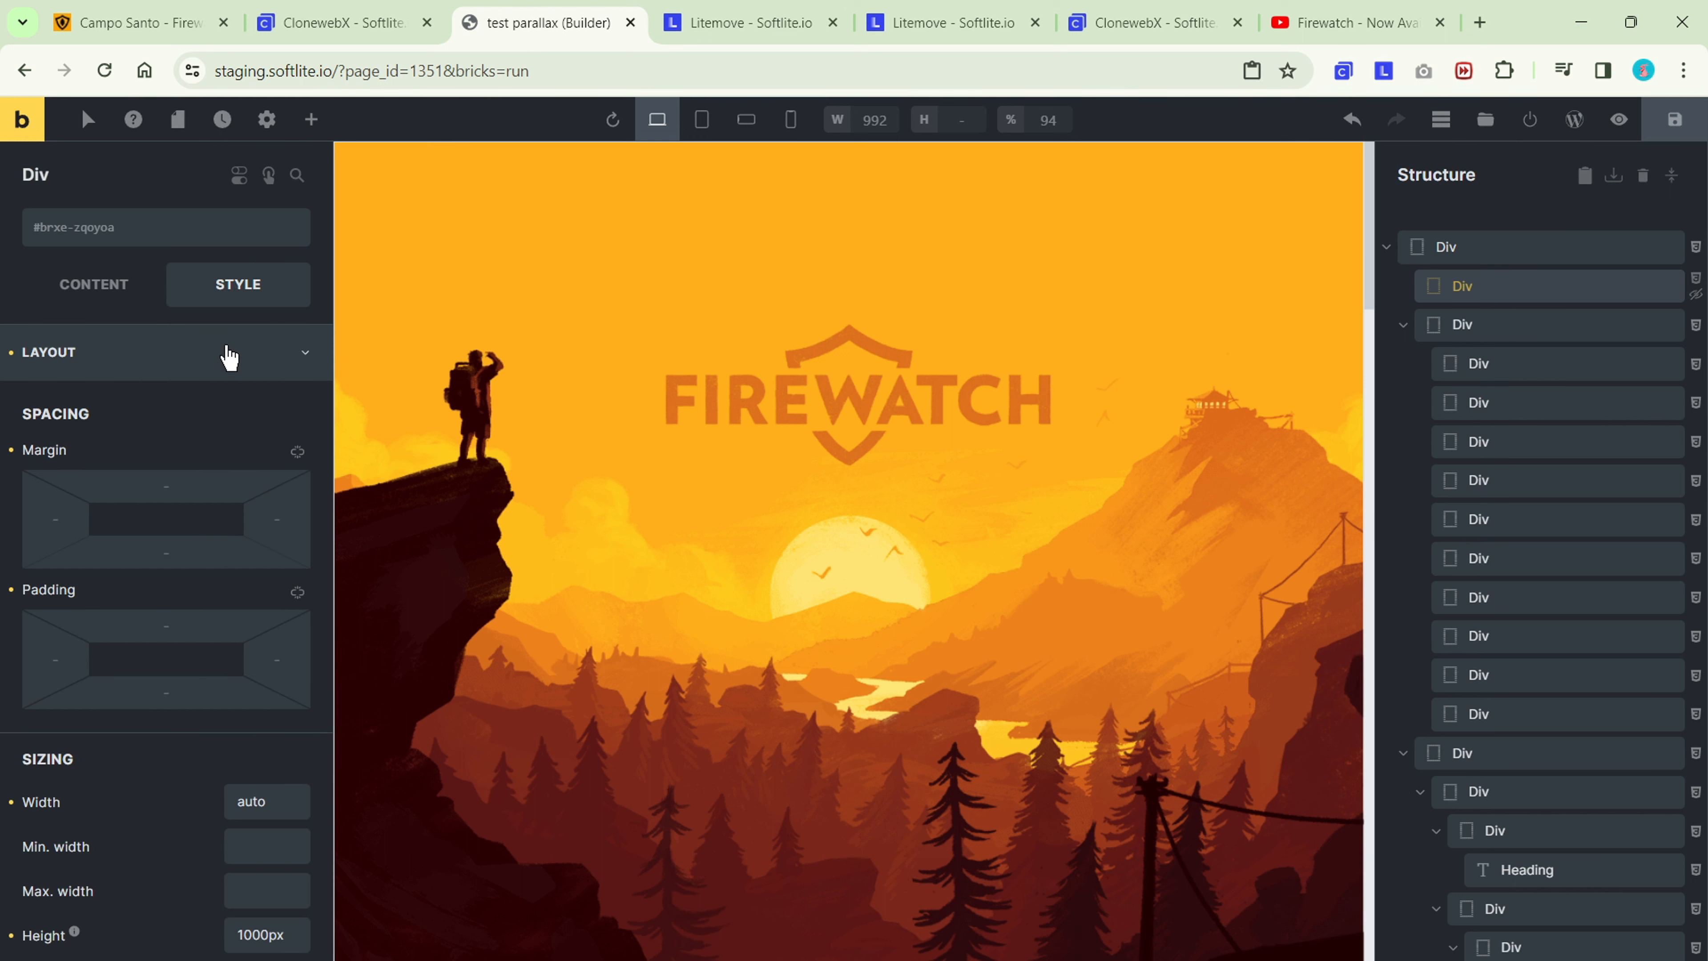
{"action": "left_click", "coordinate": [228, 353]}
{"action": "left_click", "coordinate": [222, 474]}
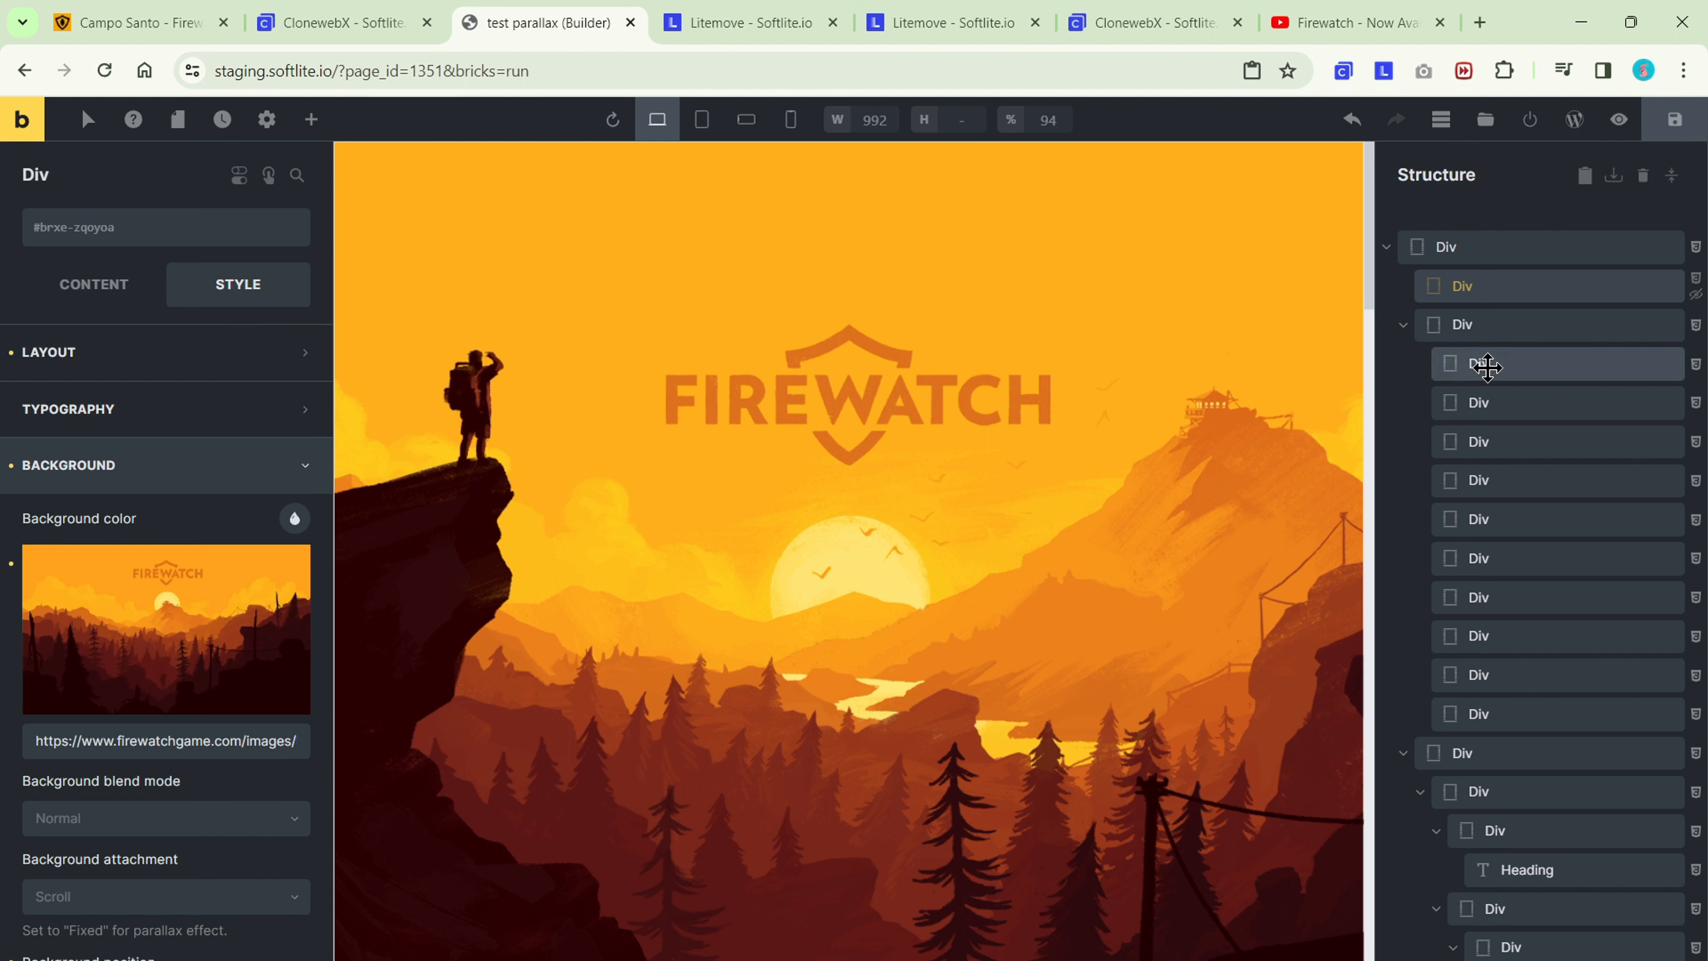
{"action": "left_click", "coordinate": [1488, 367]}
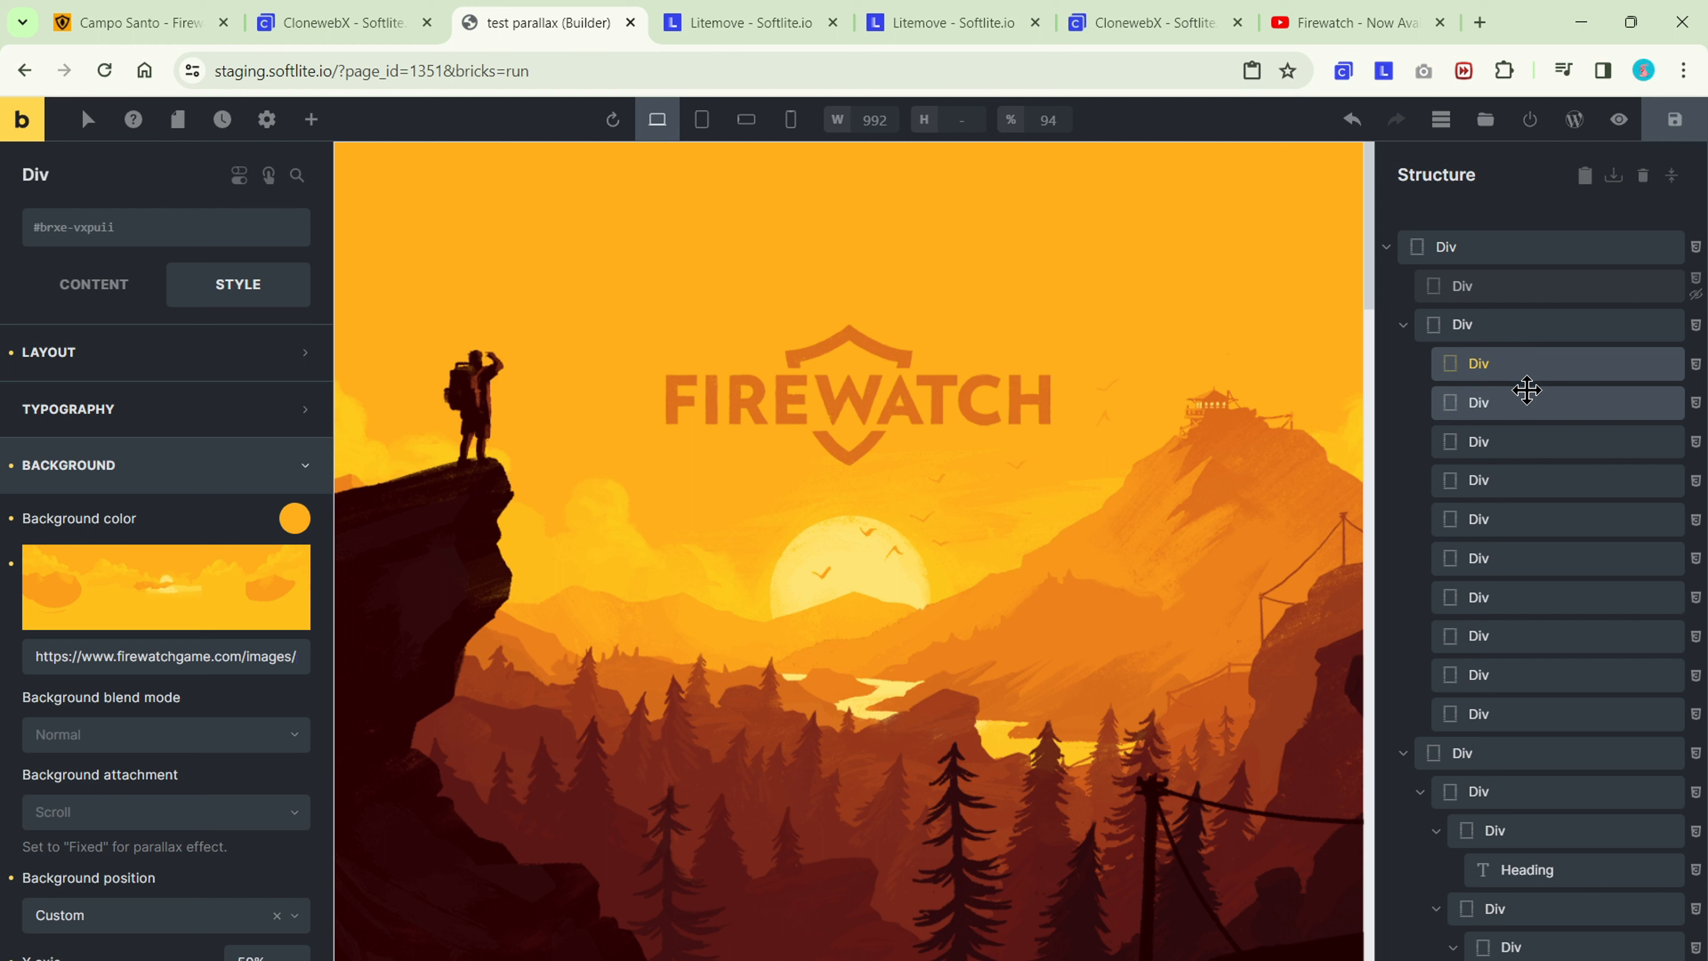
{"action": "left_click", "coordinate": [1529, 401]}
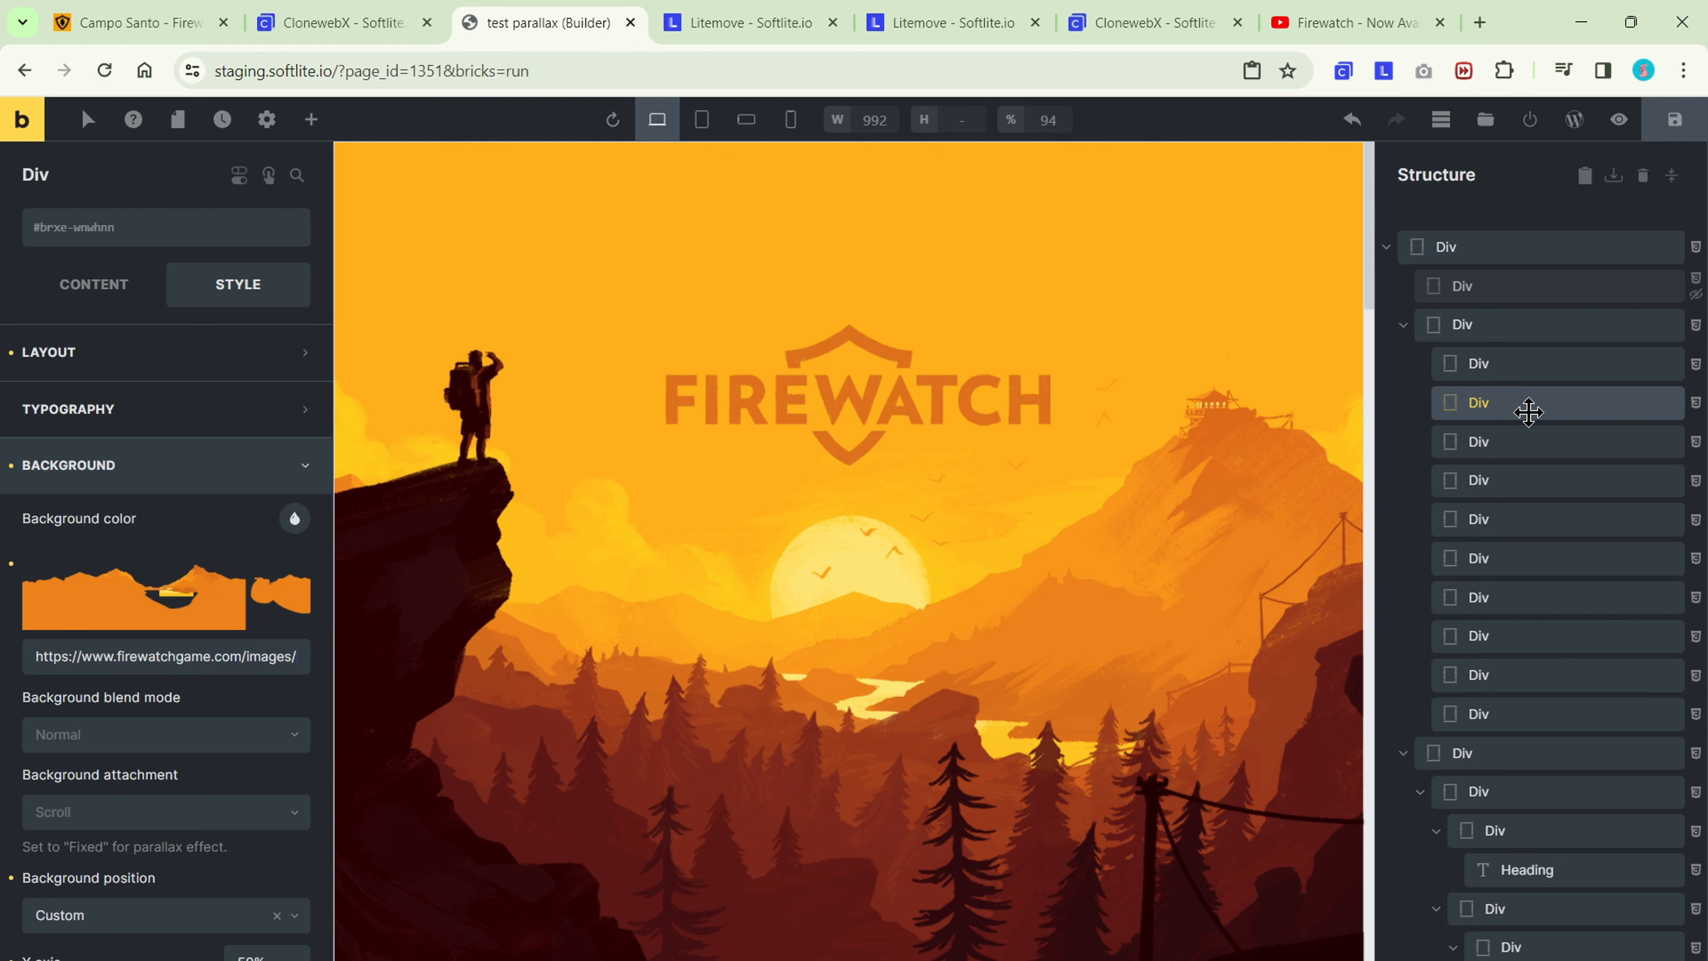
{"action": "left_click", "coordinate": [1526, 444]}
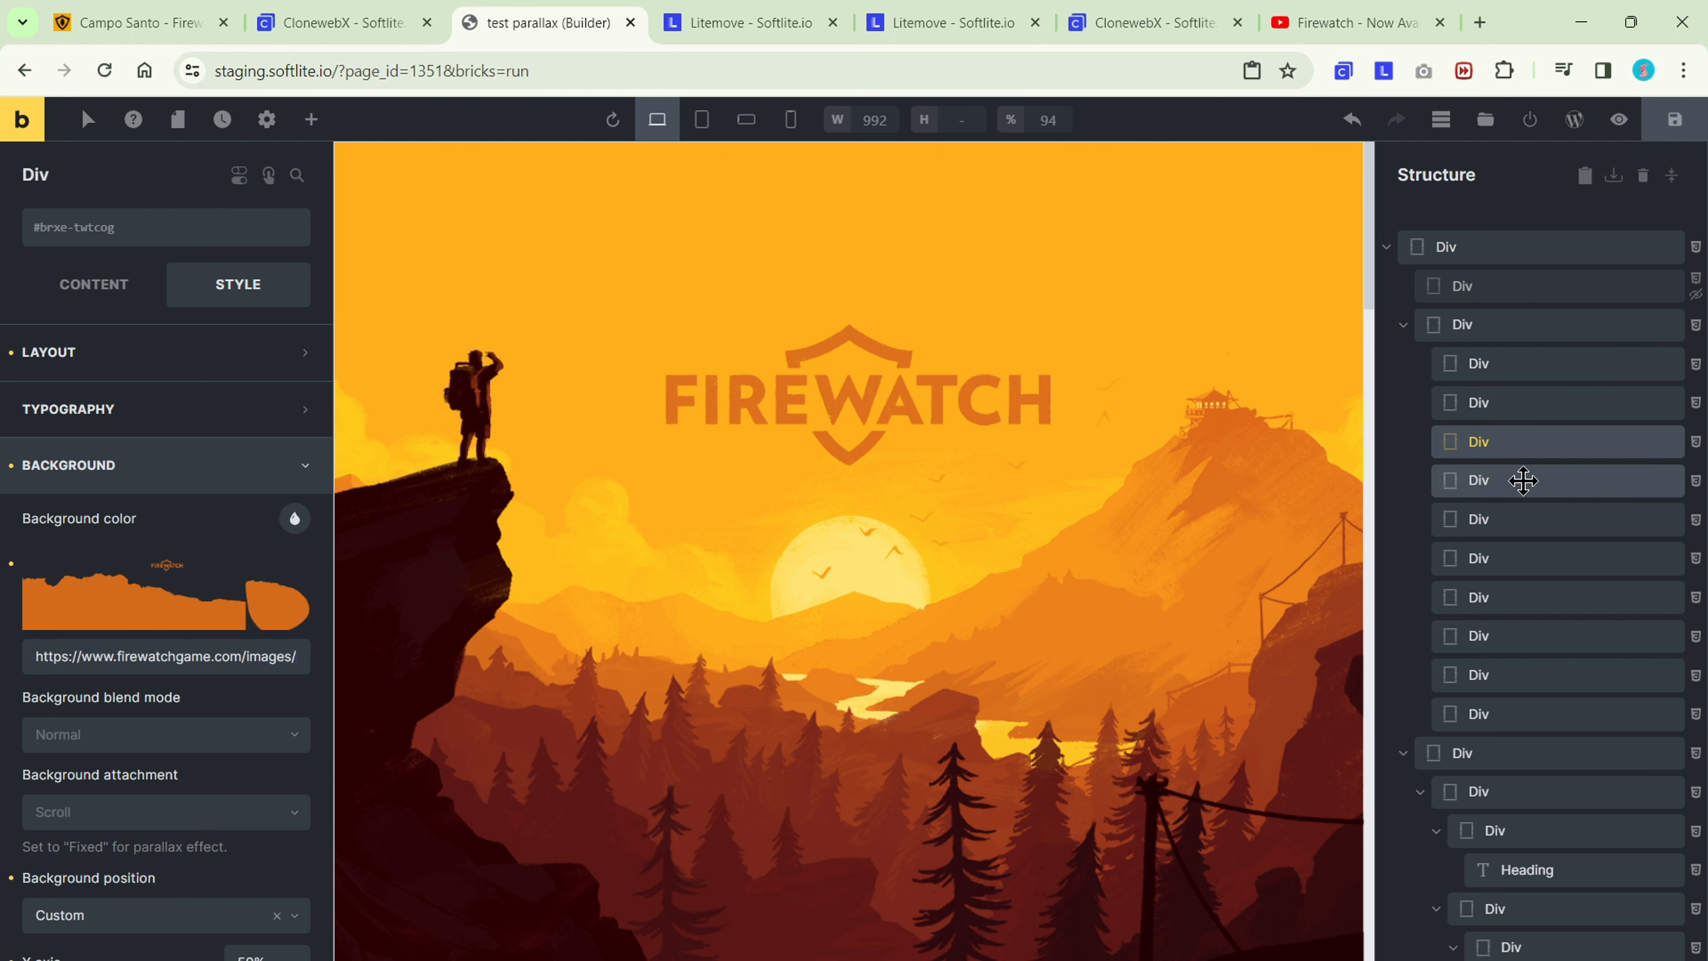
{"action": "left_click", "coordinate": [1524, 482]}
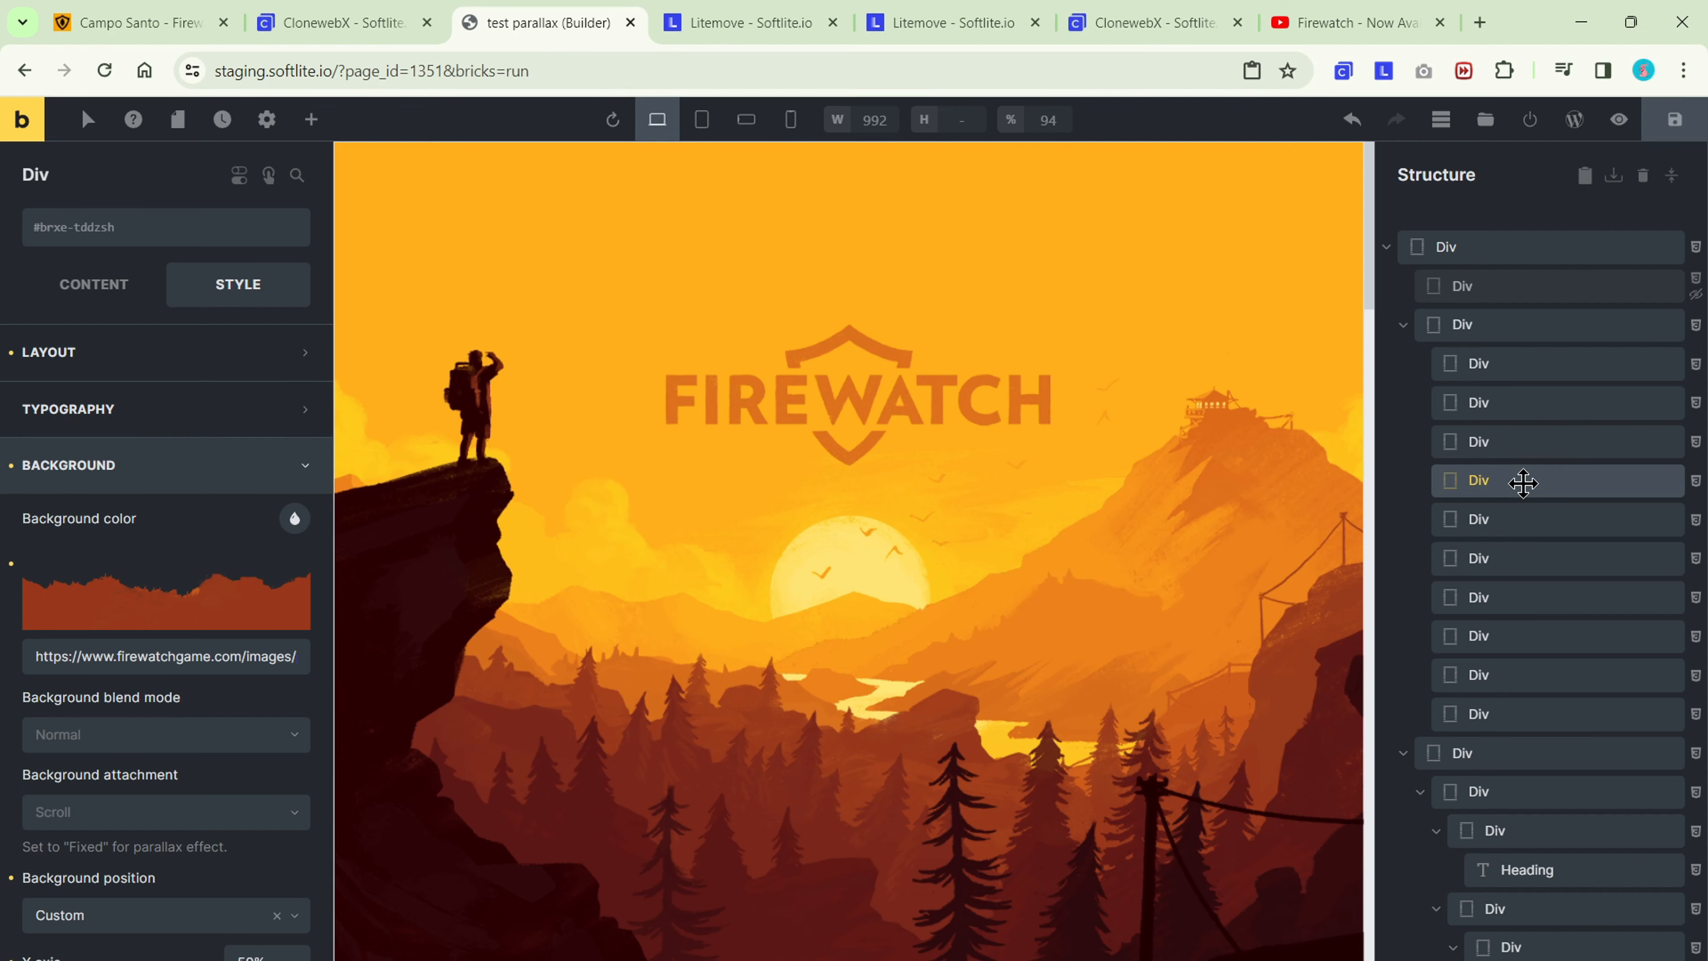
{"action": "left_click", "coordinate": [1407, 764]}
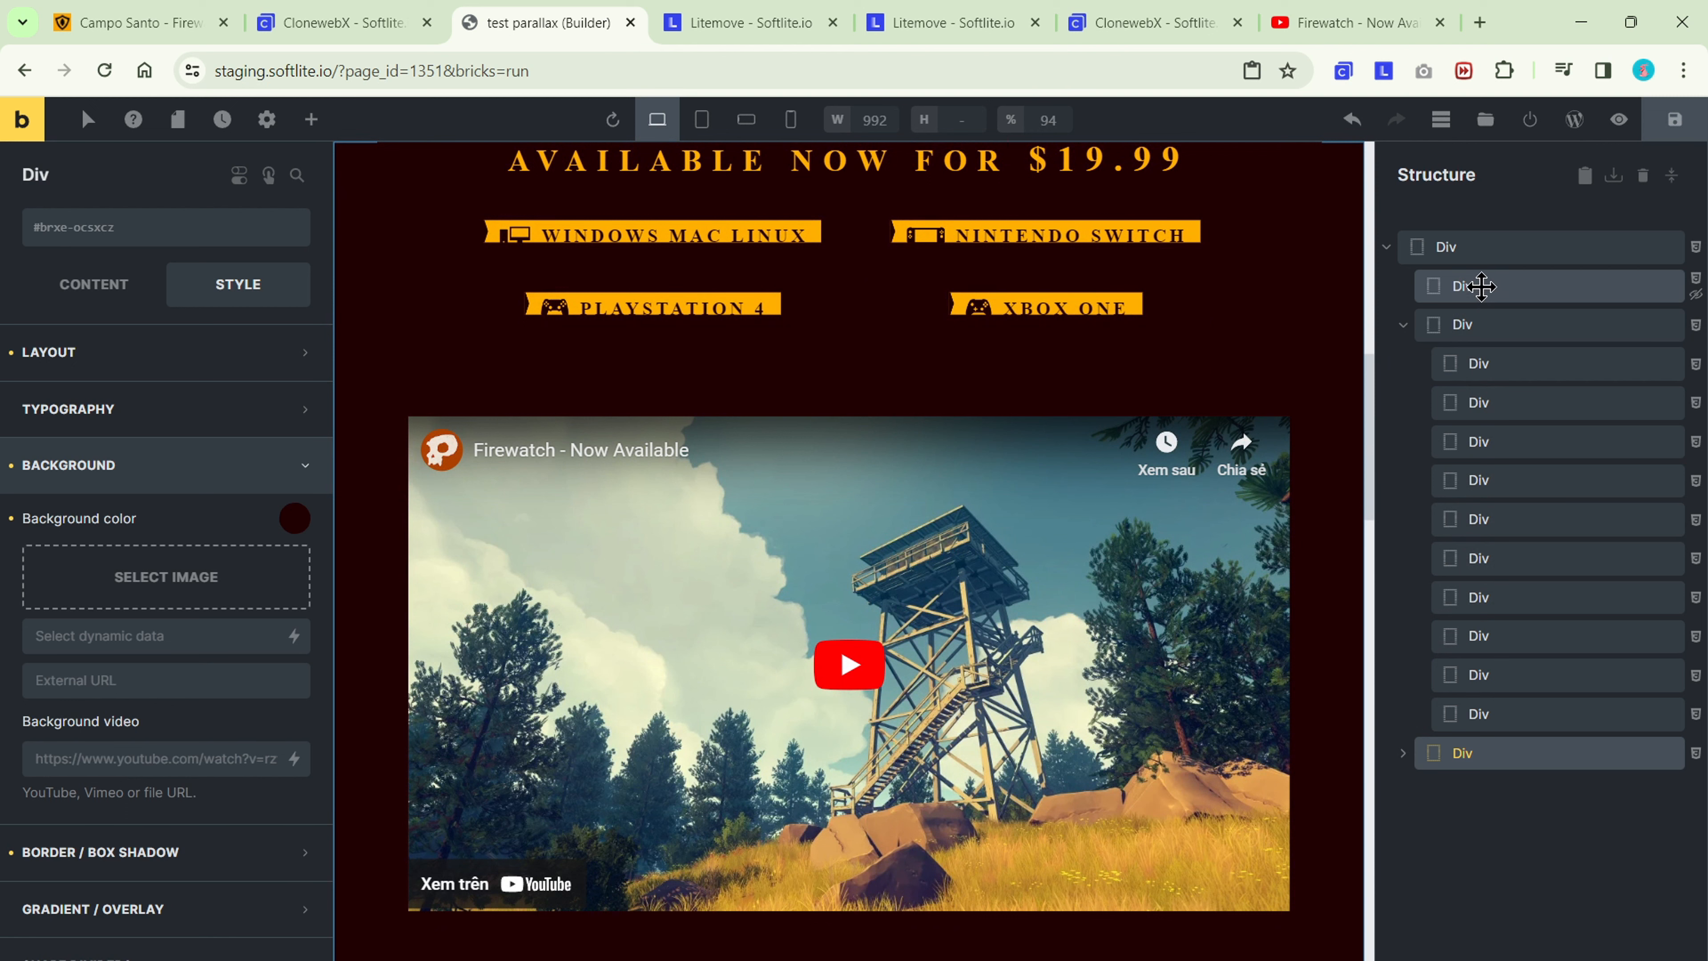
Set the CSS ID of the outermost Div to main-wrapper.
{"action": "left_click", "coordinate": [1495, 249]}
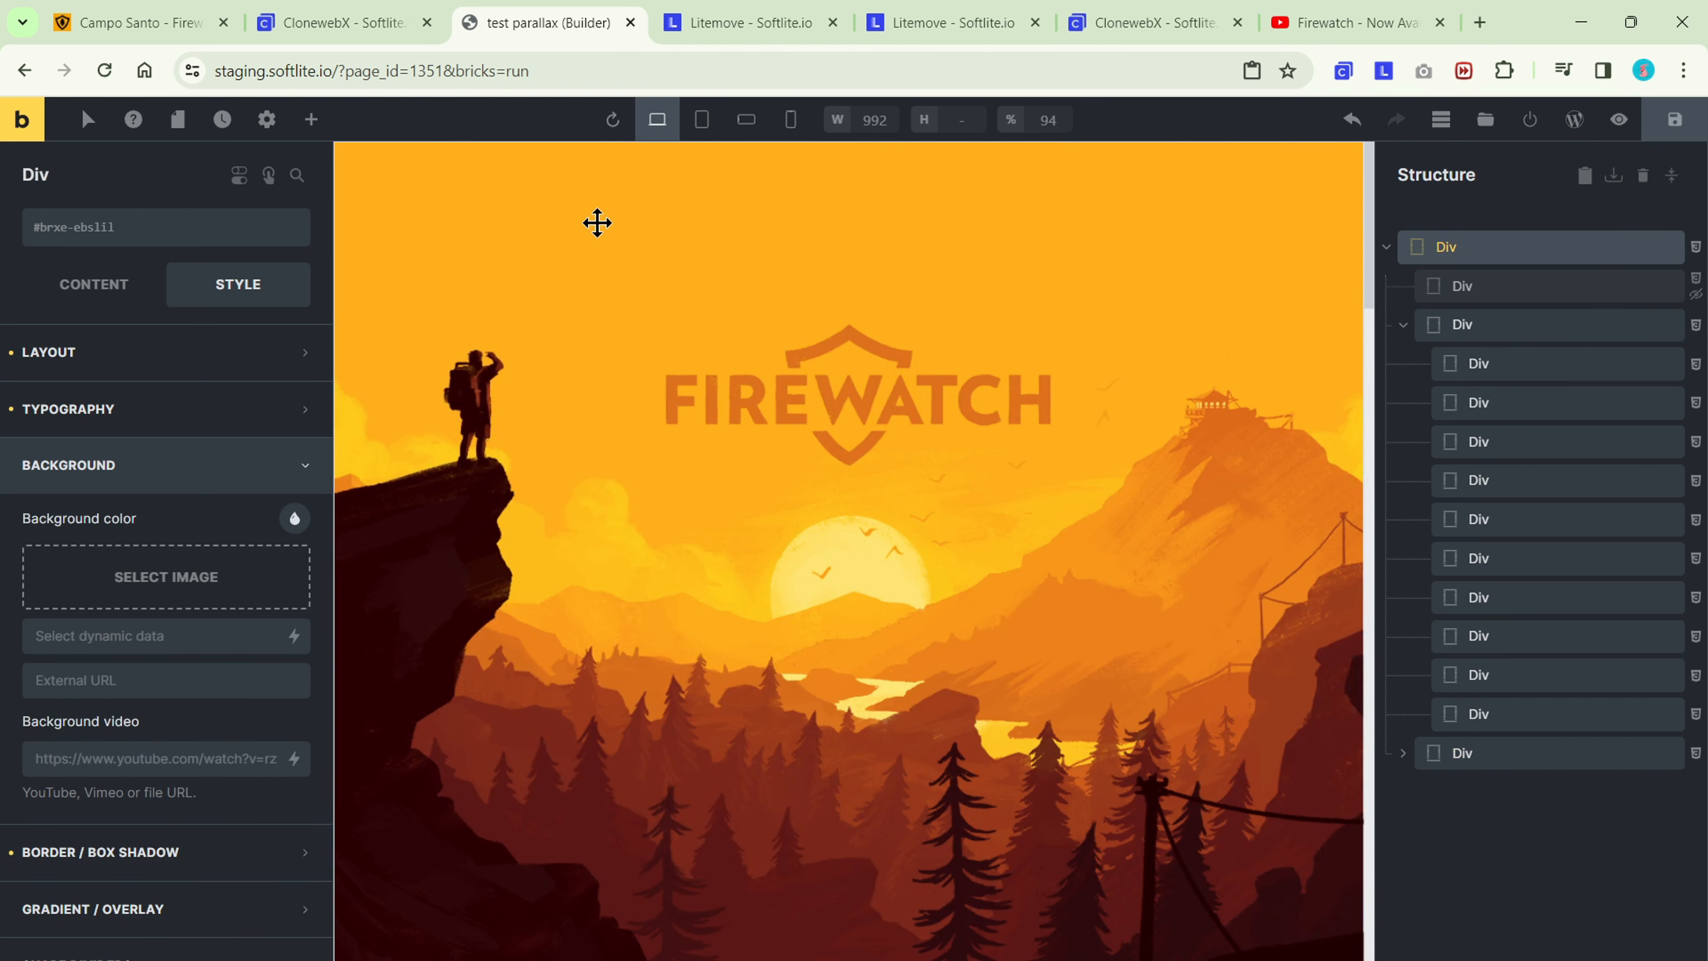
{"action": "left_click", "coordinate": [278, 229]}
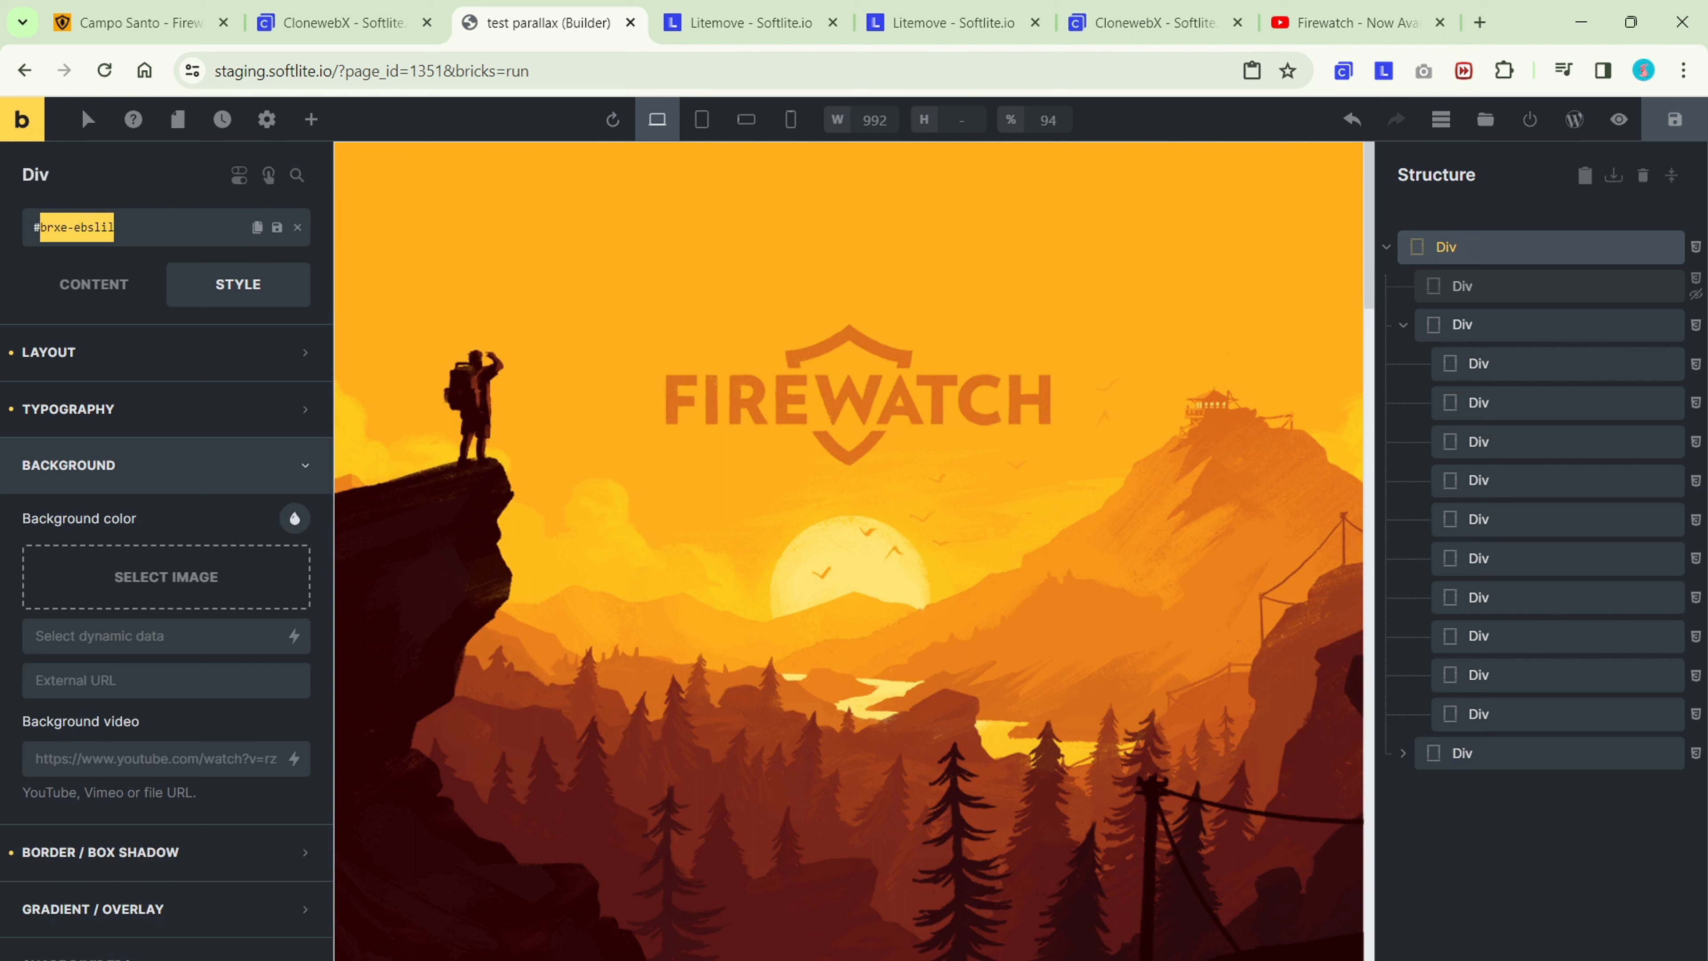
{"action": "type", "text": "her"}
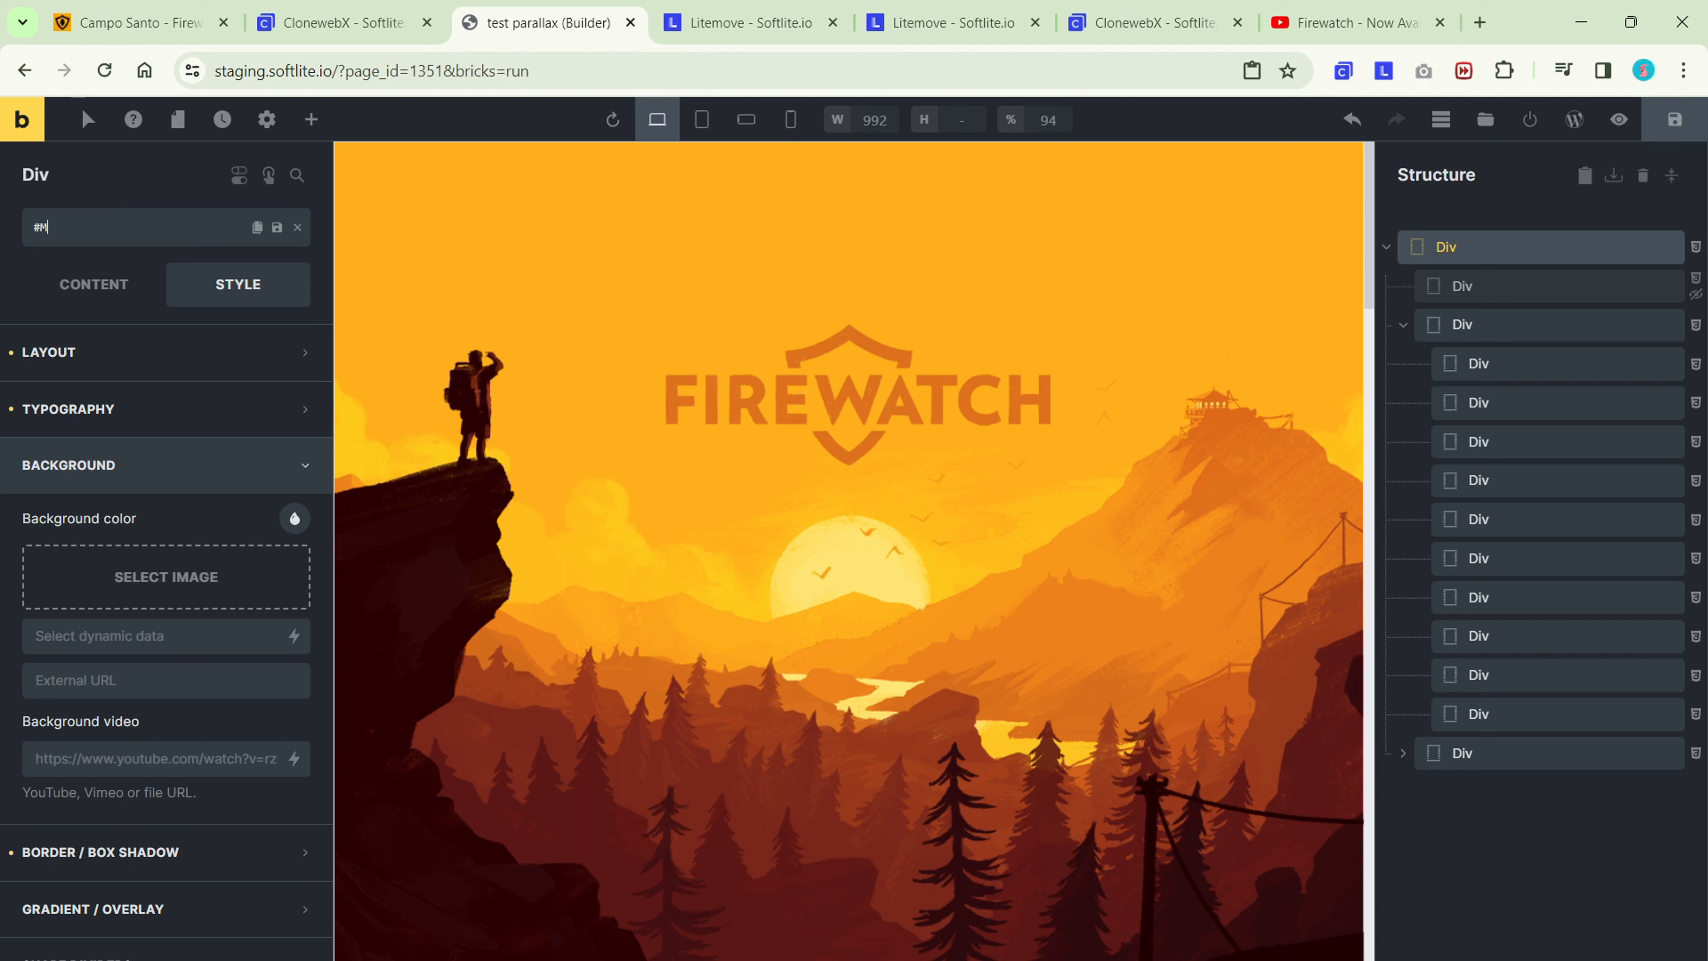
{"action": "key", "text": "BackSpace"}
{"action": "key", "text": "BackSpace"}
{"action": "key", "text": "BackSpace"}
{"action": "type", "text": "main-wrapper"}
Rename the outermost Div as "Main wrapper".
{"action": "double_click", "coordinate": [24, 175]}
{"action": "type", "text": "M"}
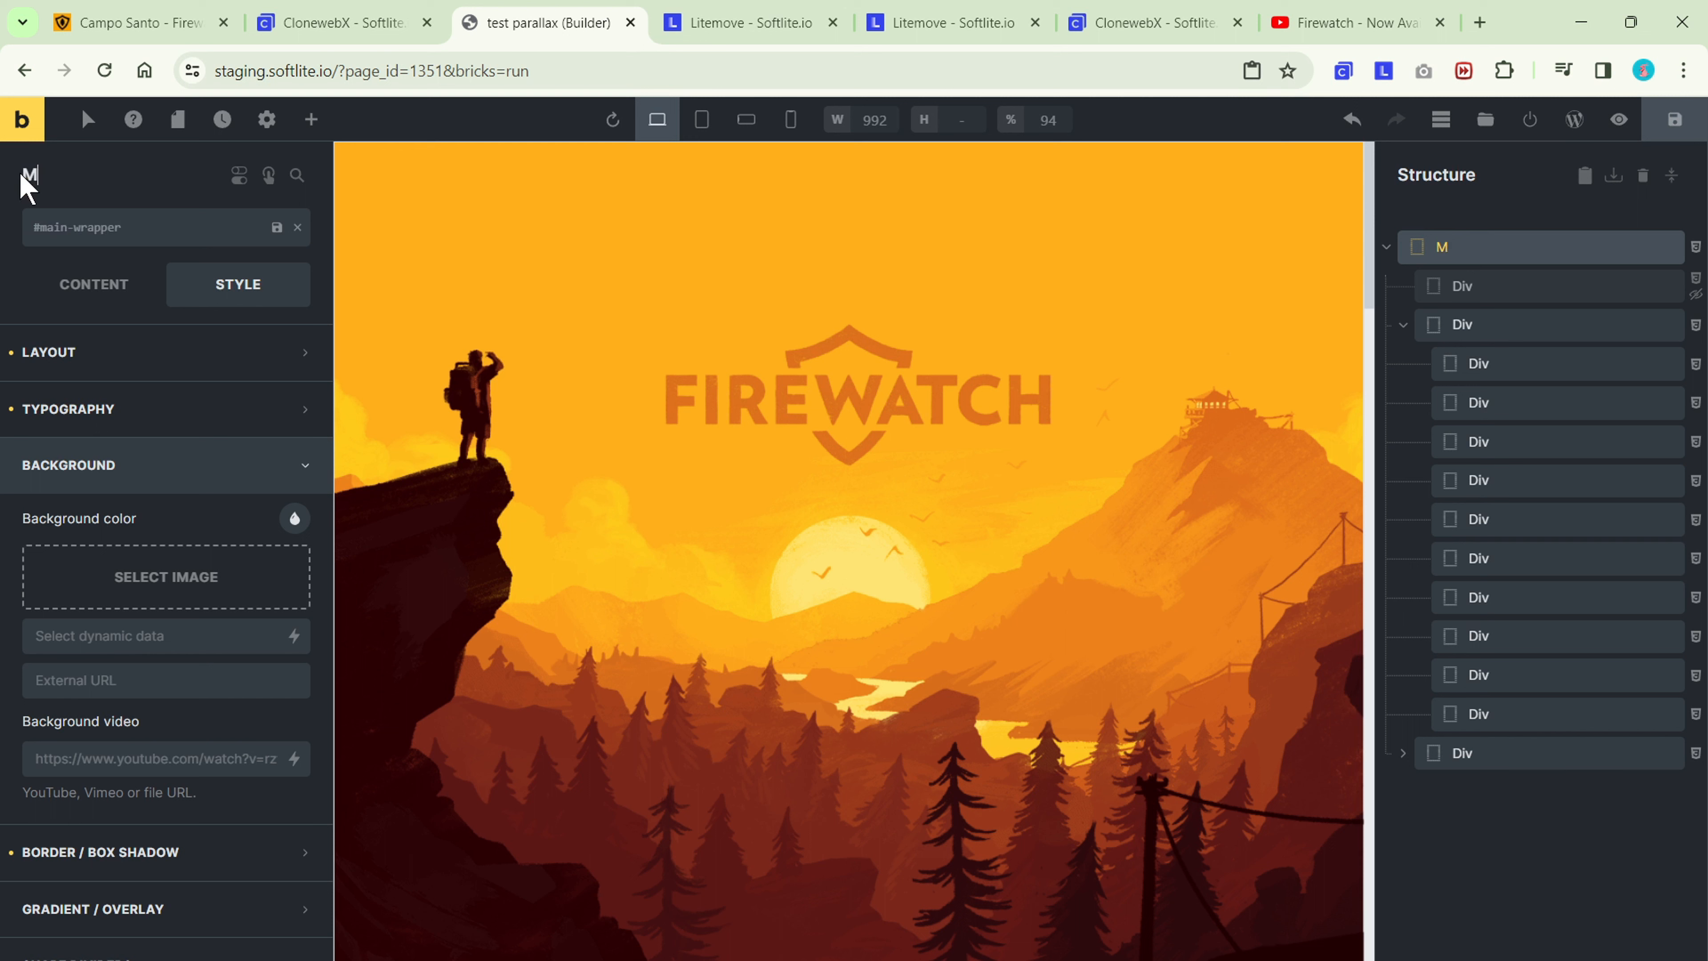
{"action": "type", "text": "ain wrapper"}
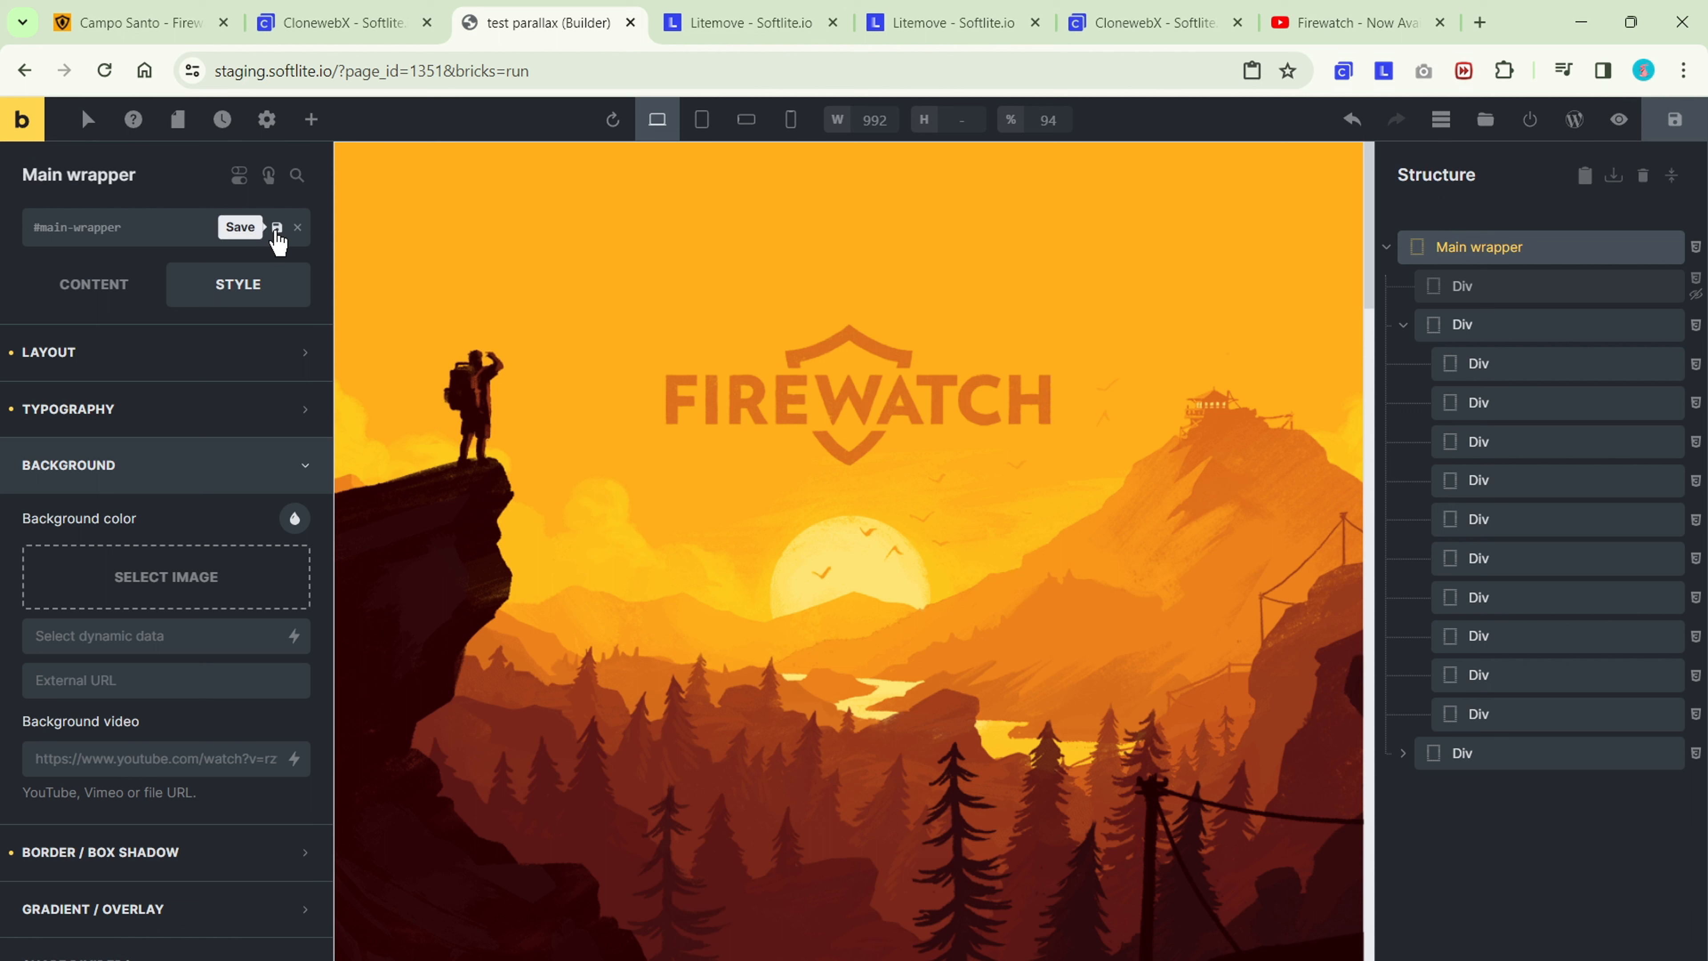
Save the Main wrapper's CSS ID and rename the Div holding the ten layers as "Parallax".
{"action": "left_click", "coordinate": [276, 230]}
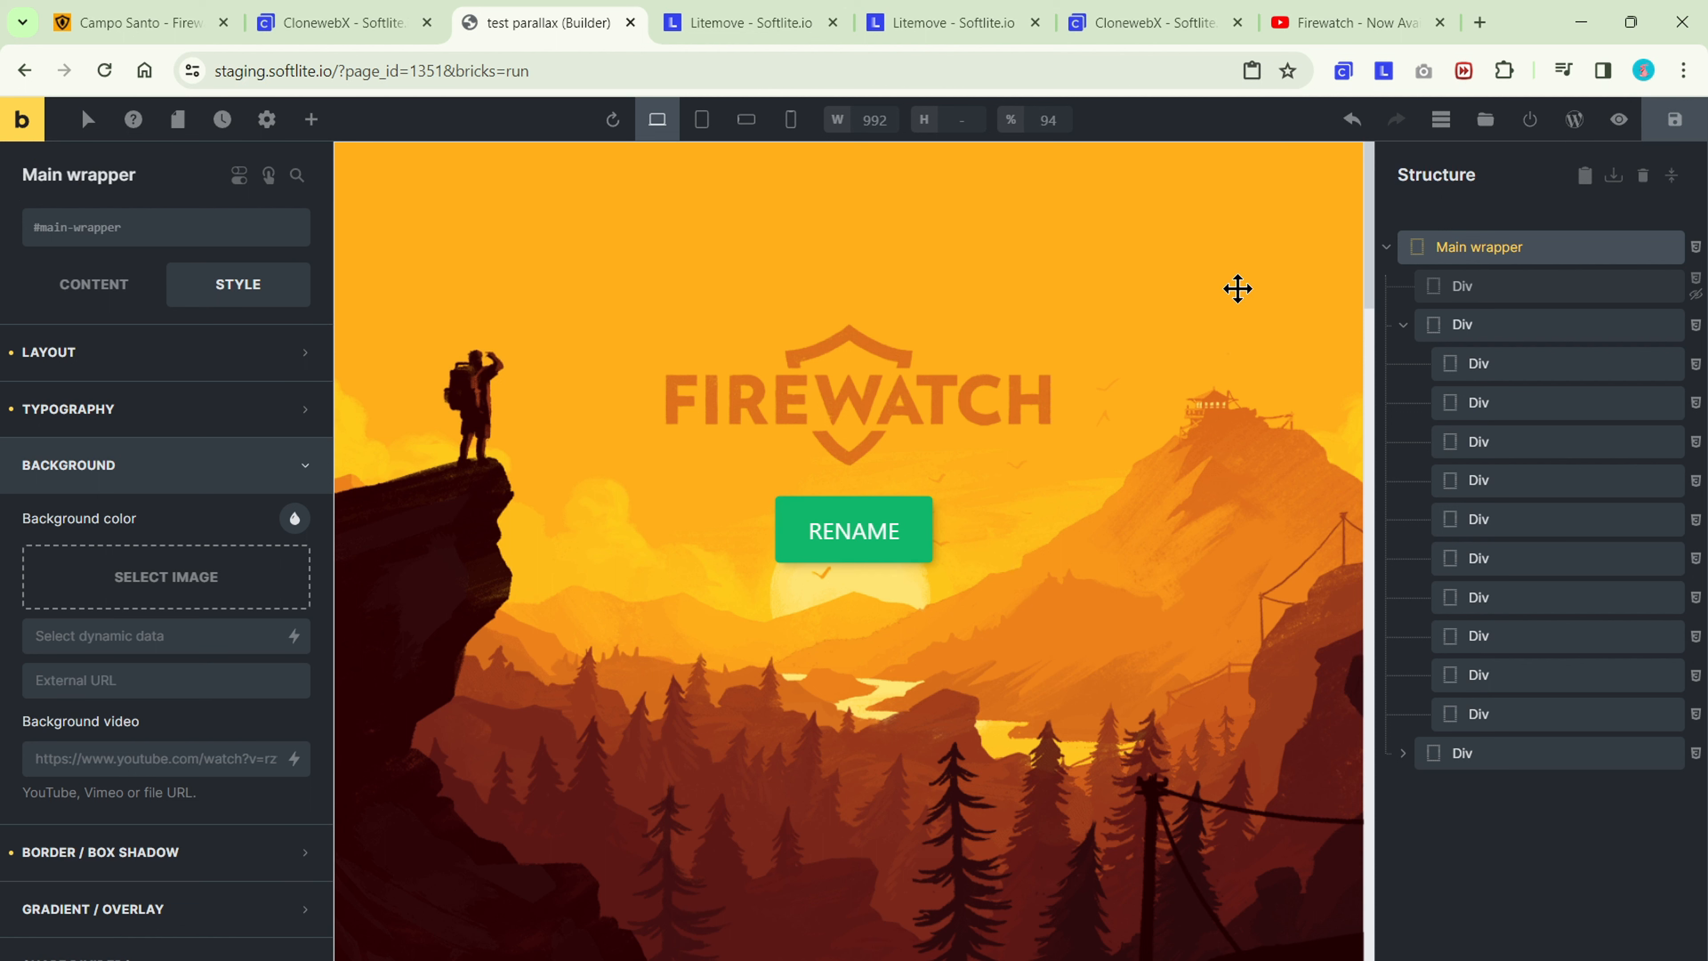
{"action": "left_click", "coordinate": [1486, 289]}
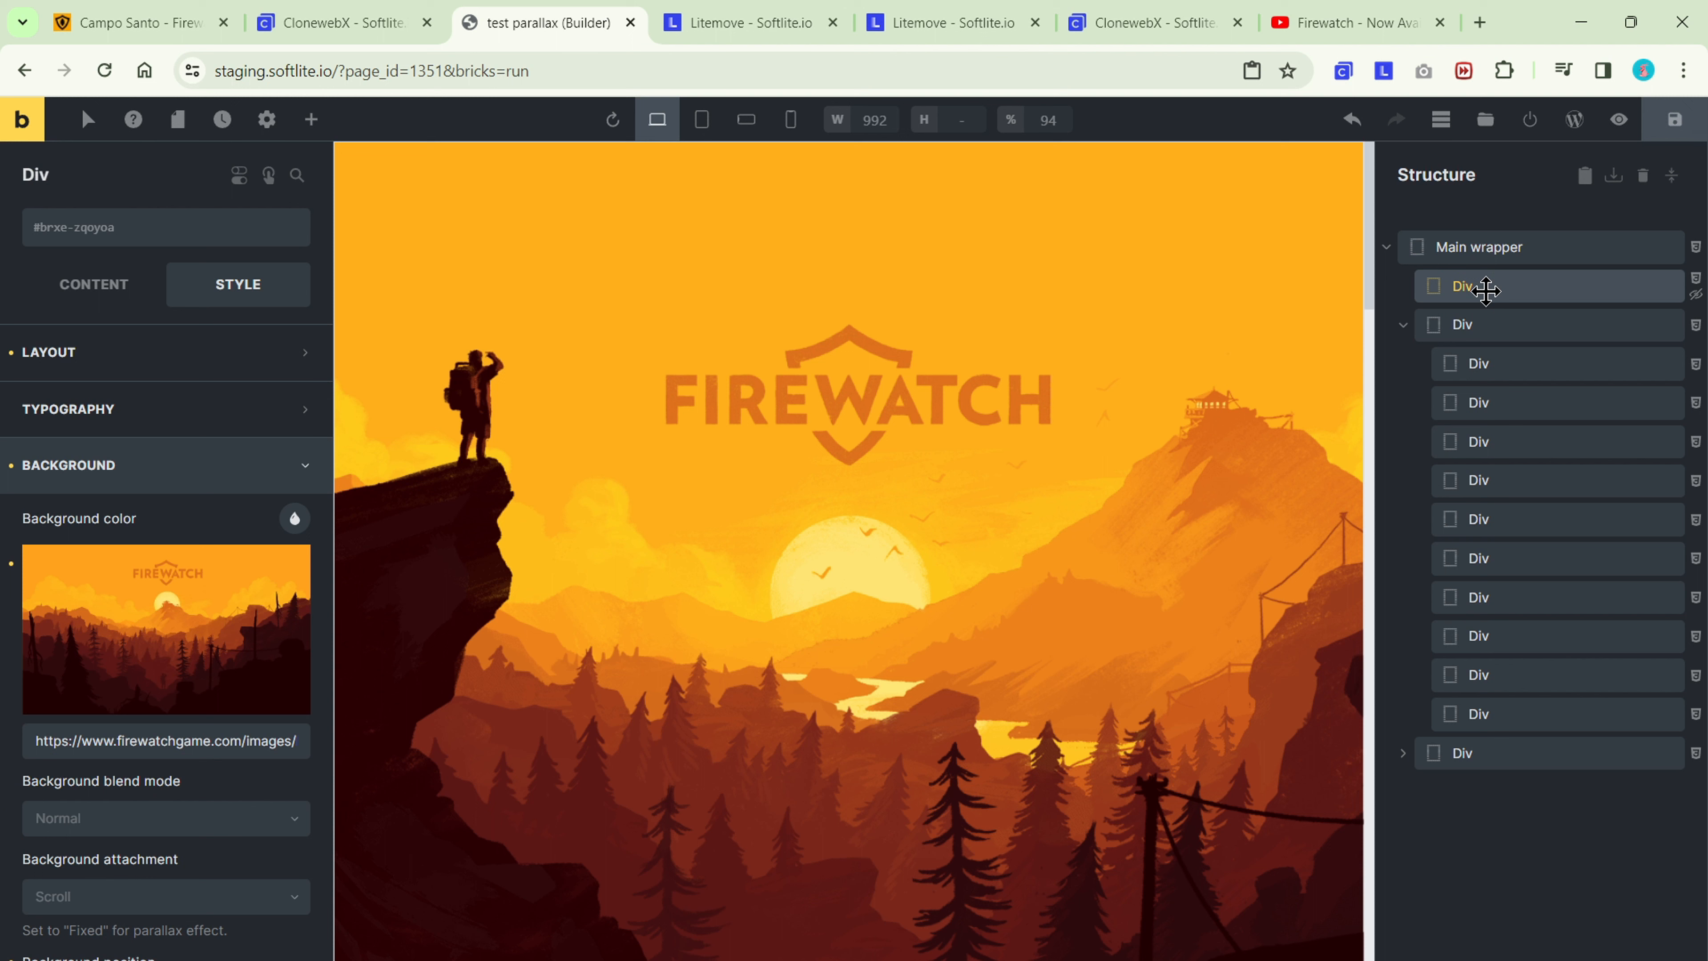
{"action": "left_click", "coordinate": [1492, 328]}
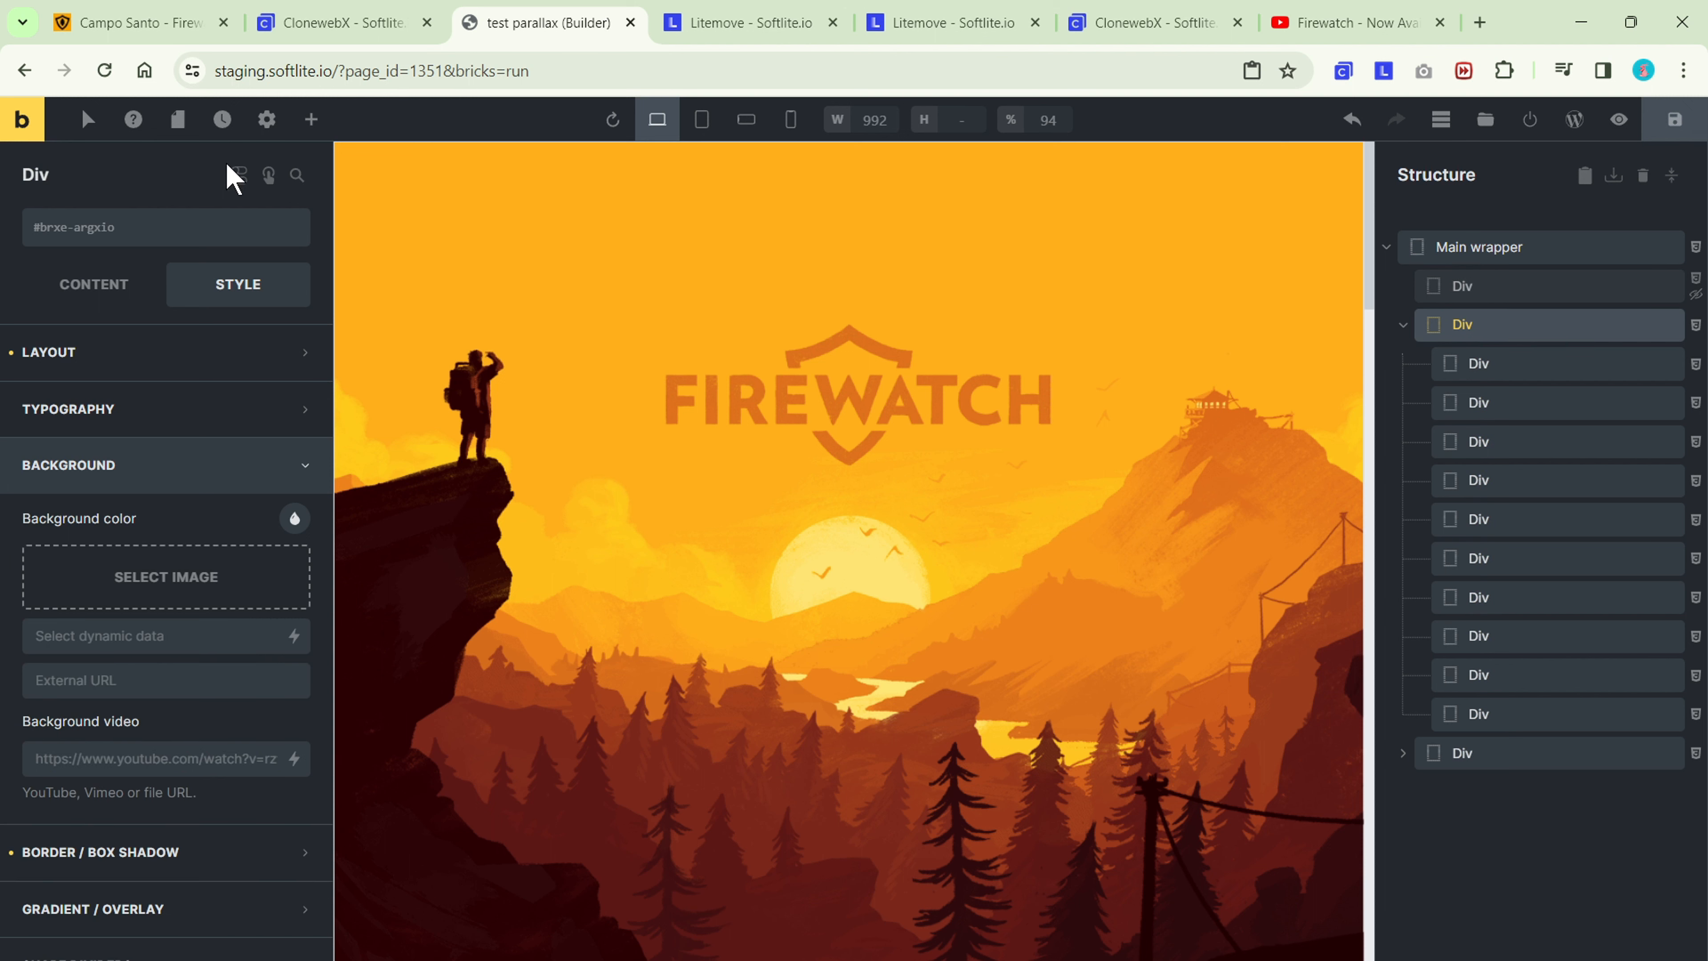
{"action": "double_click", "coordinate": [36, 175]}
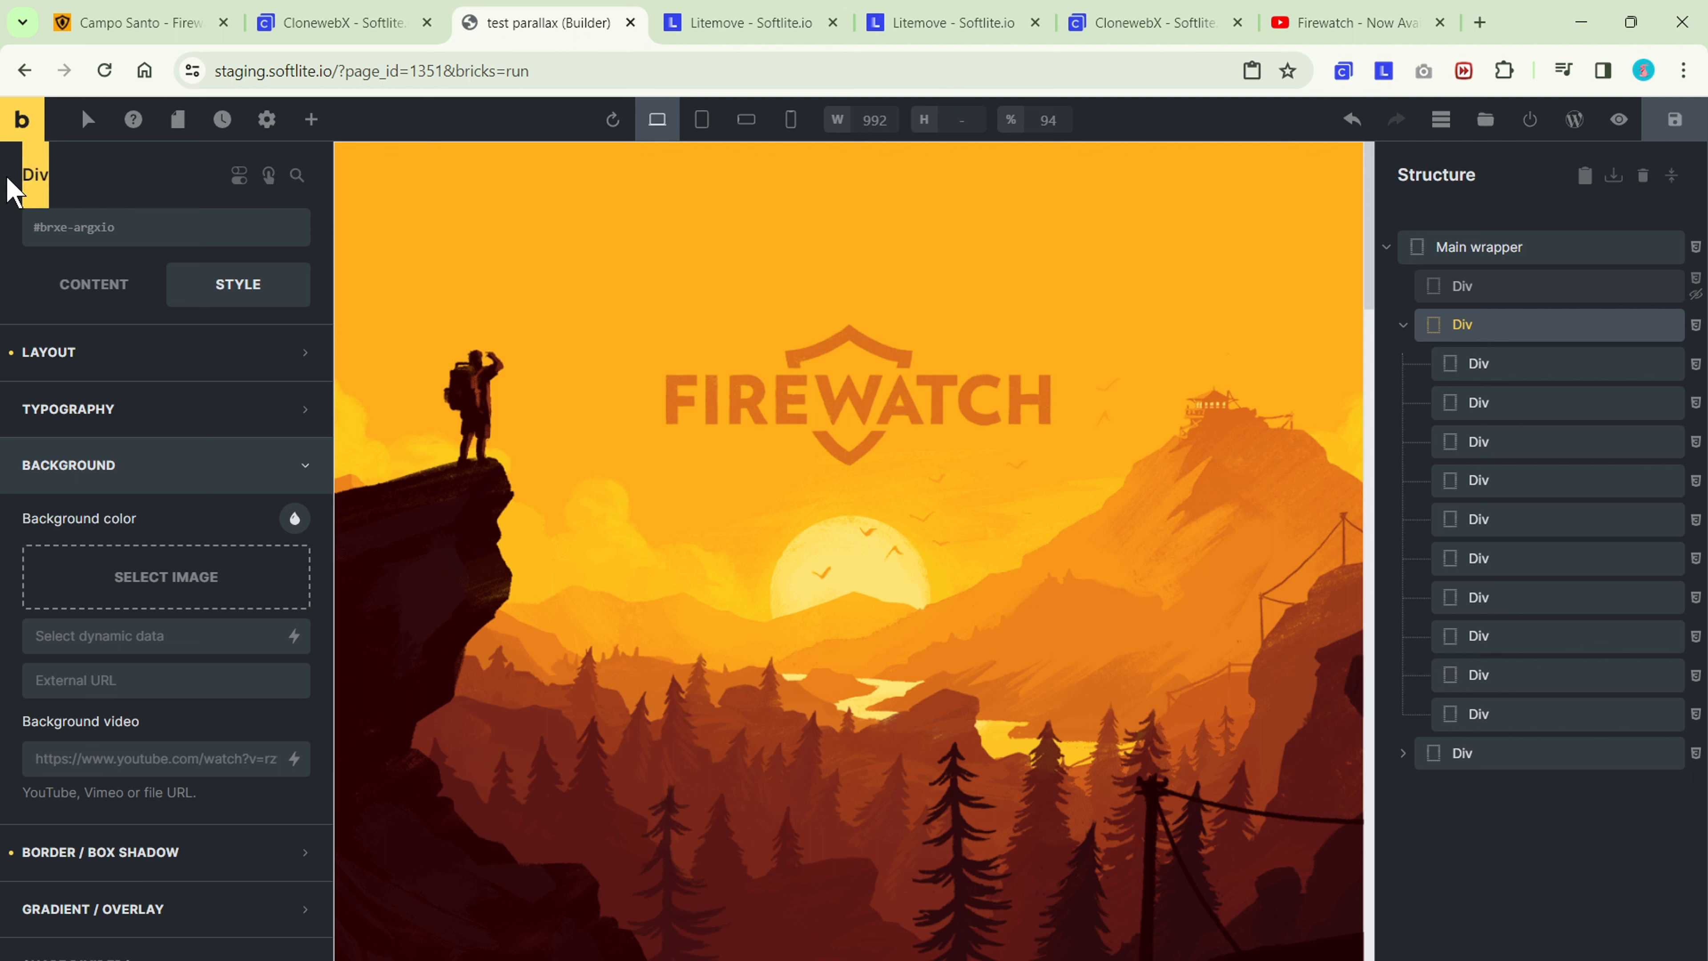
{"action": "type", "text": "Parallax"}
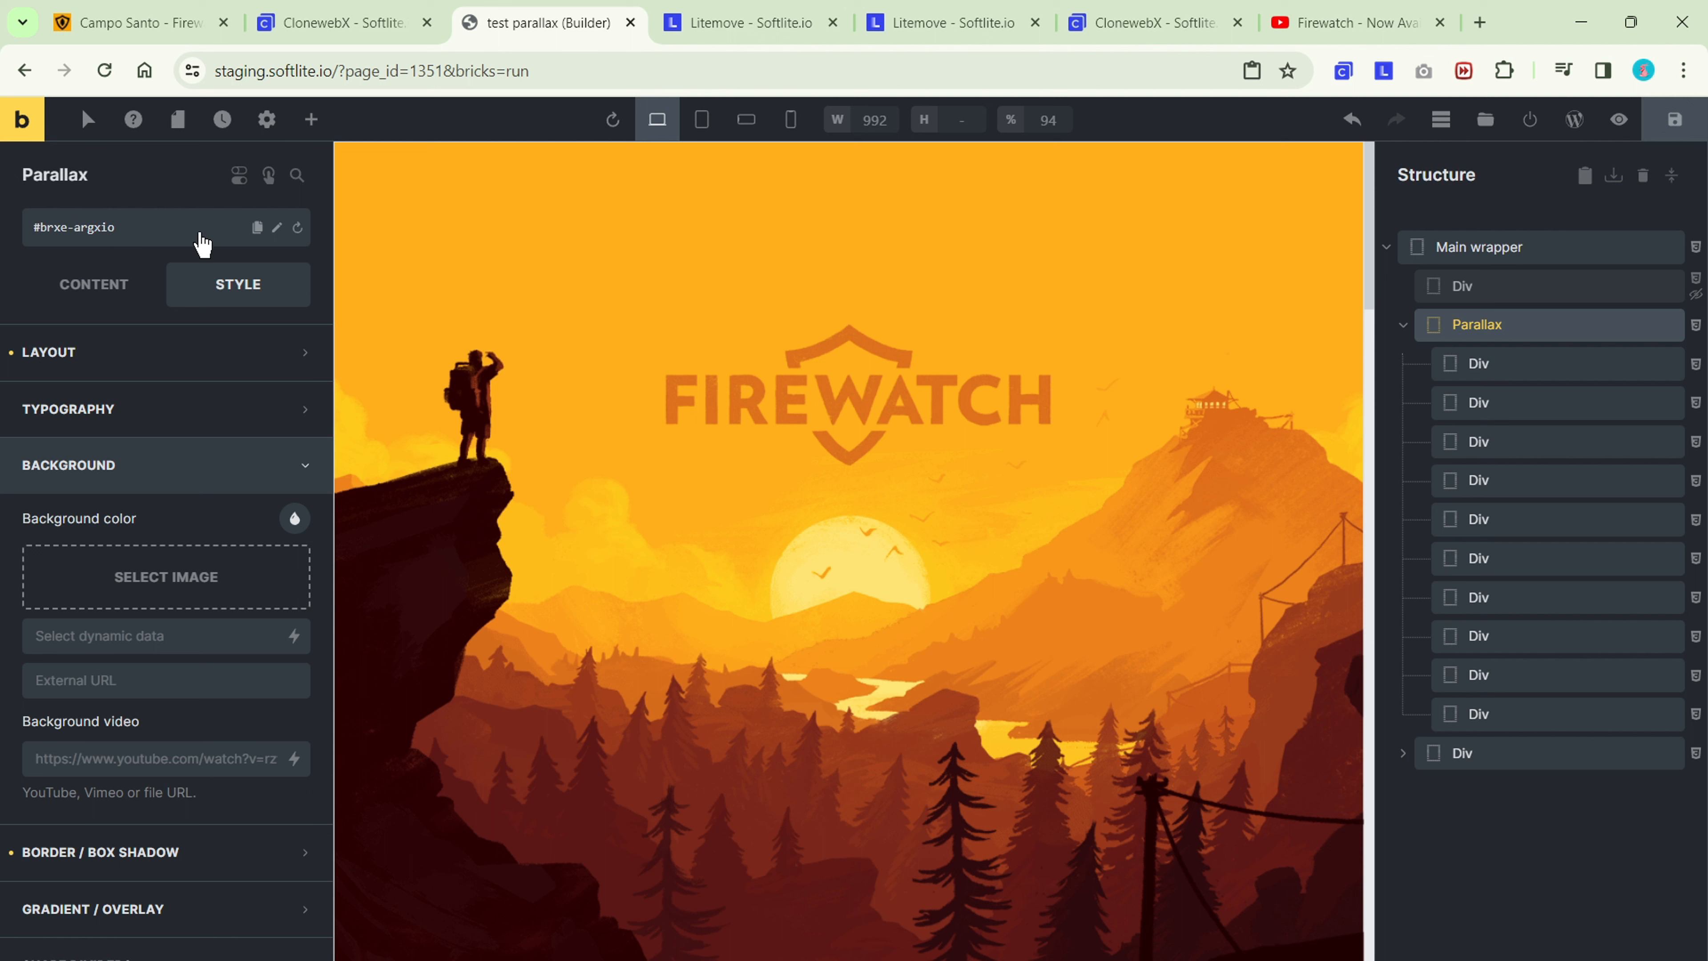
Set the Parallax element's CSS ID to parallax and check its layout sizing and positioning.
{"action": "left_click", "coordinate": [277, 227]}
{"action": "left_click_drag", "start_coordinate": [114, 227], "coordinate": [39, 230]}
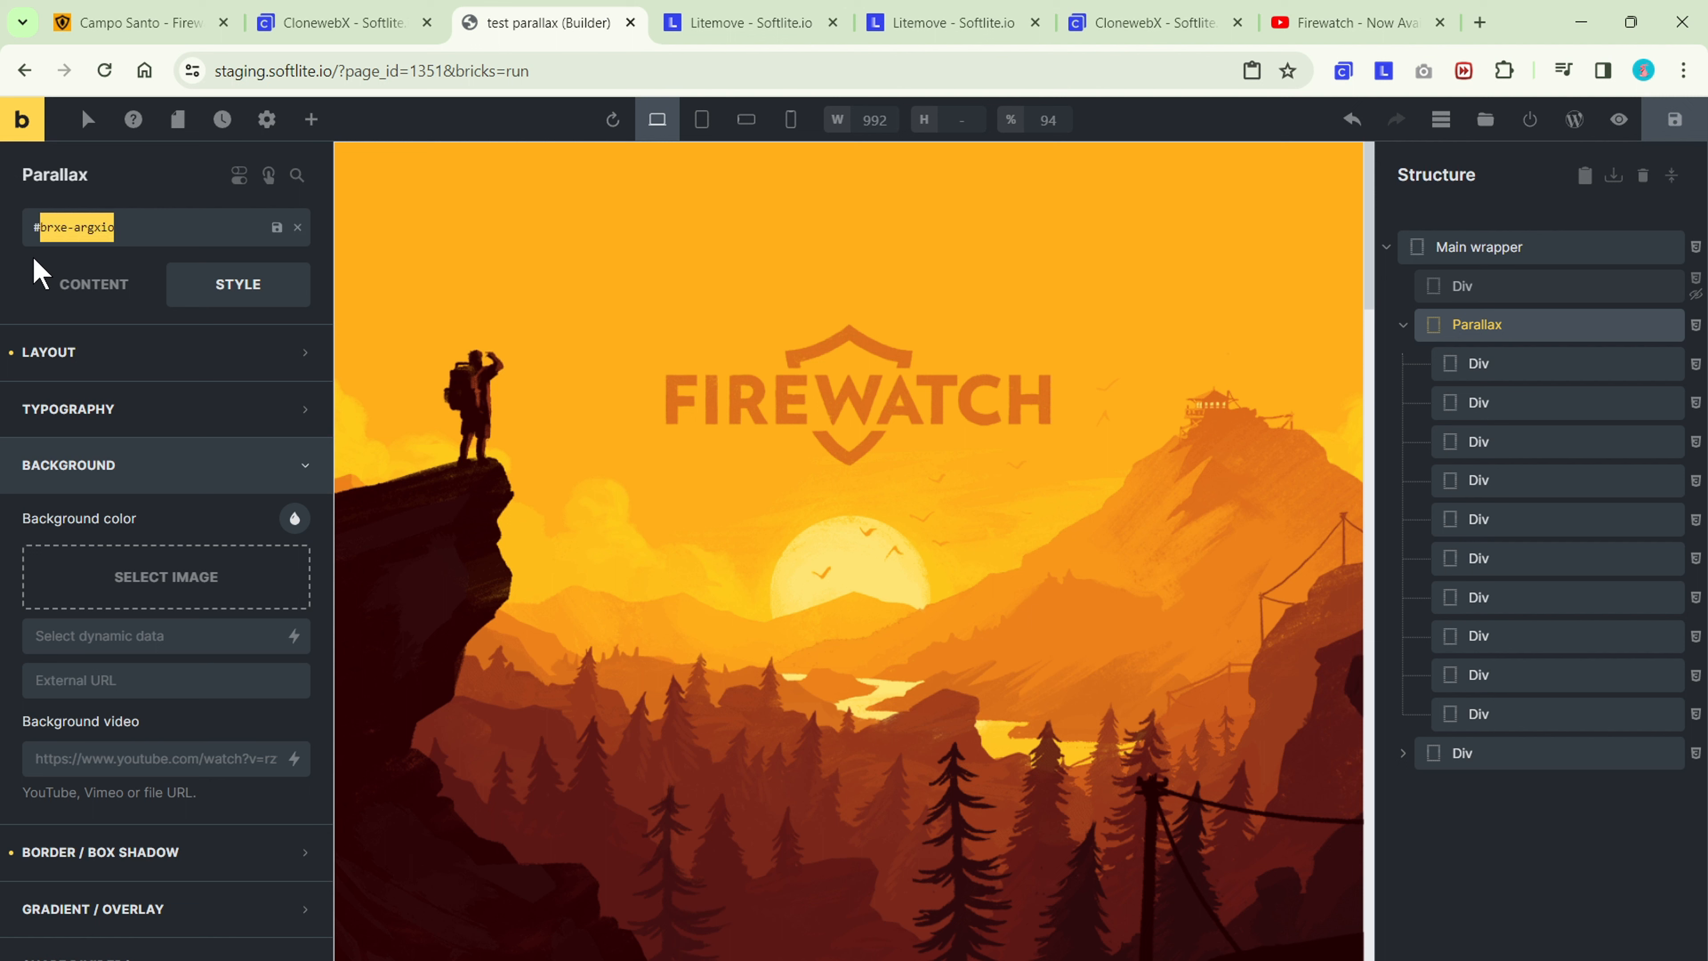
{"action": "type", "text": "parall"}
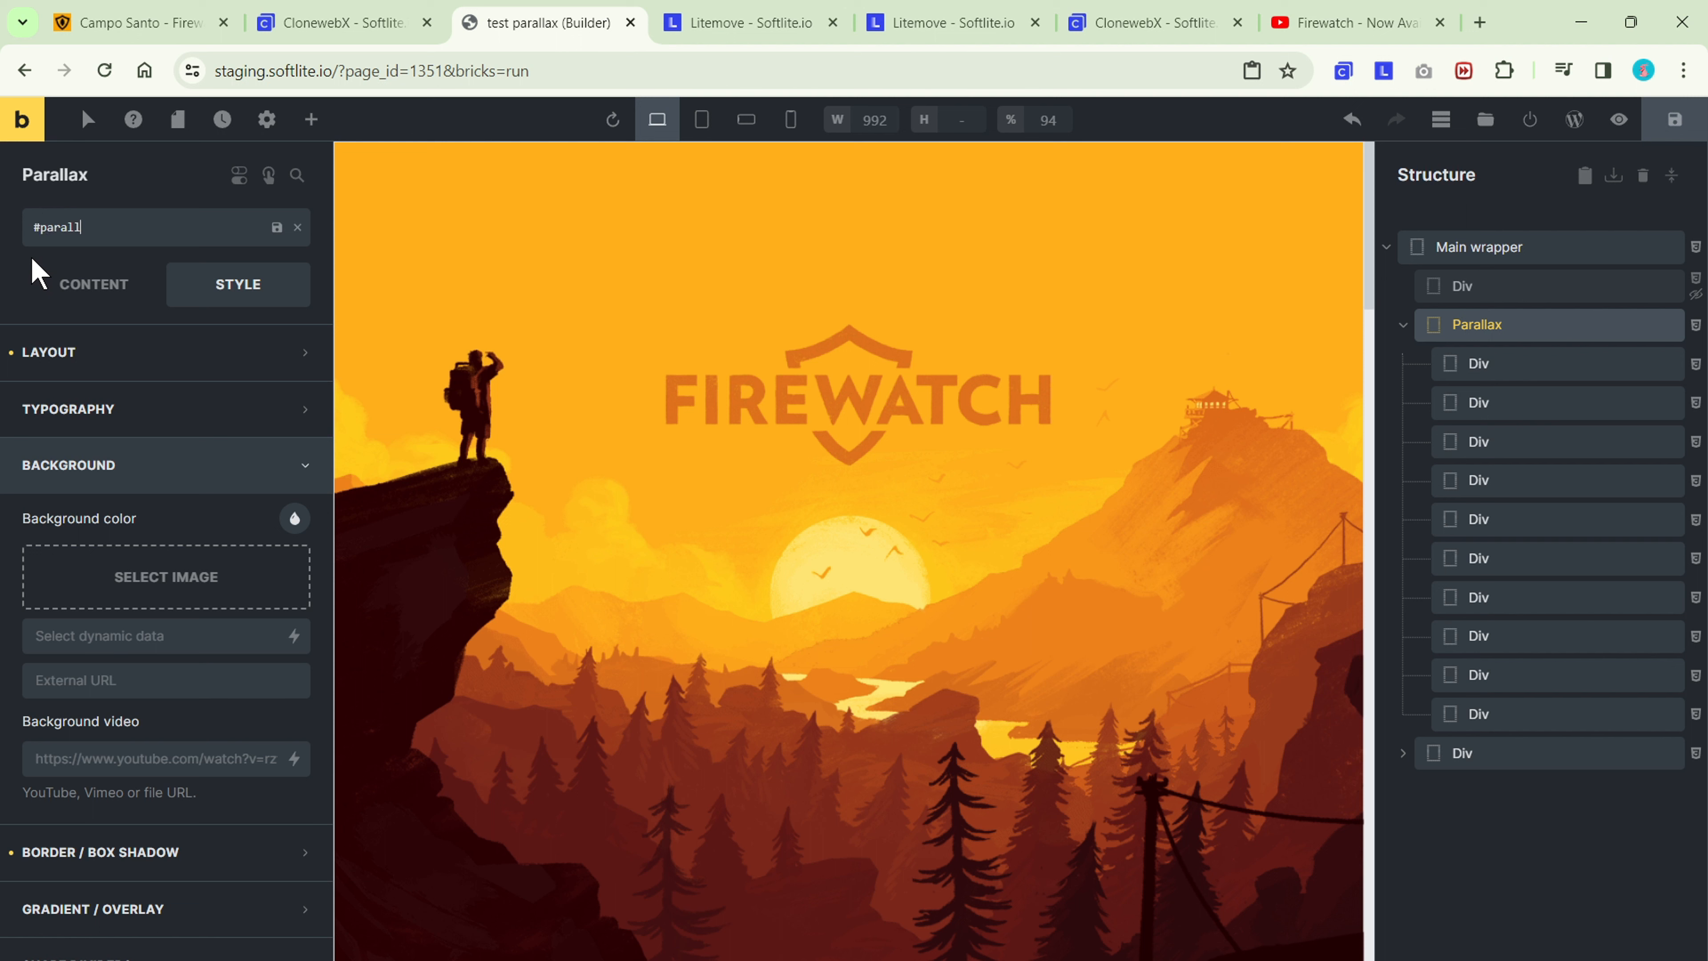
{"action": "type", "text": "ax"}
{"action": "left_click", "coordinate": [276, 227]}
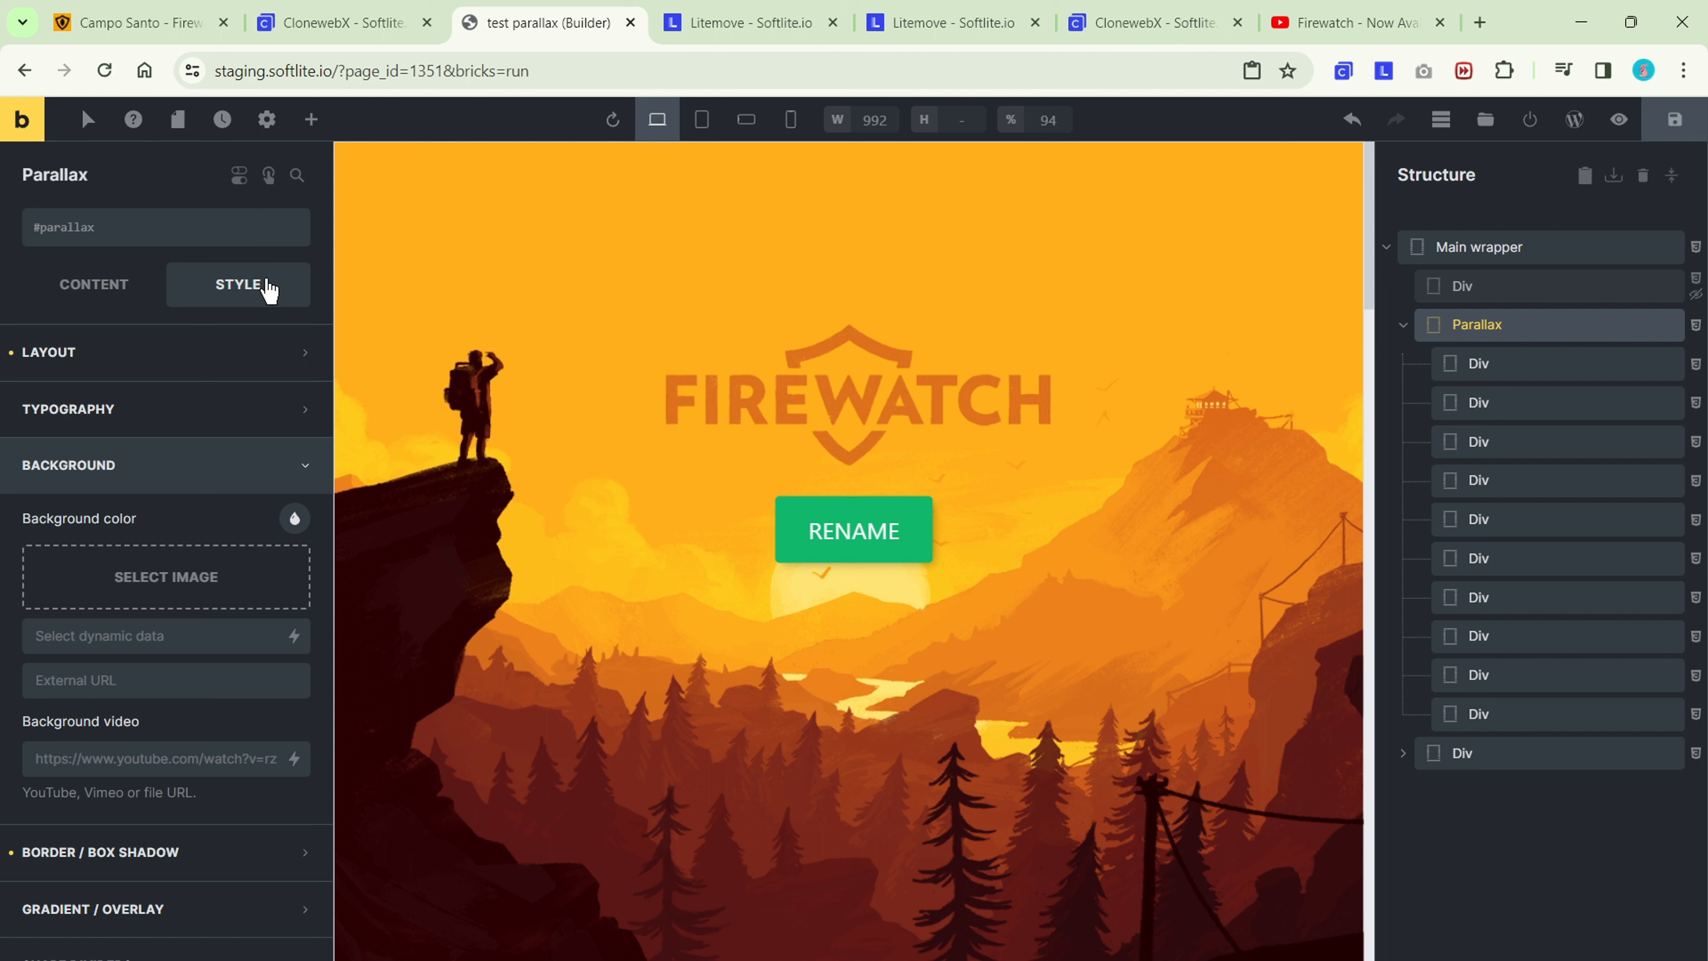
{"action": "left_click", "coordinate": [249, 344]}
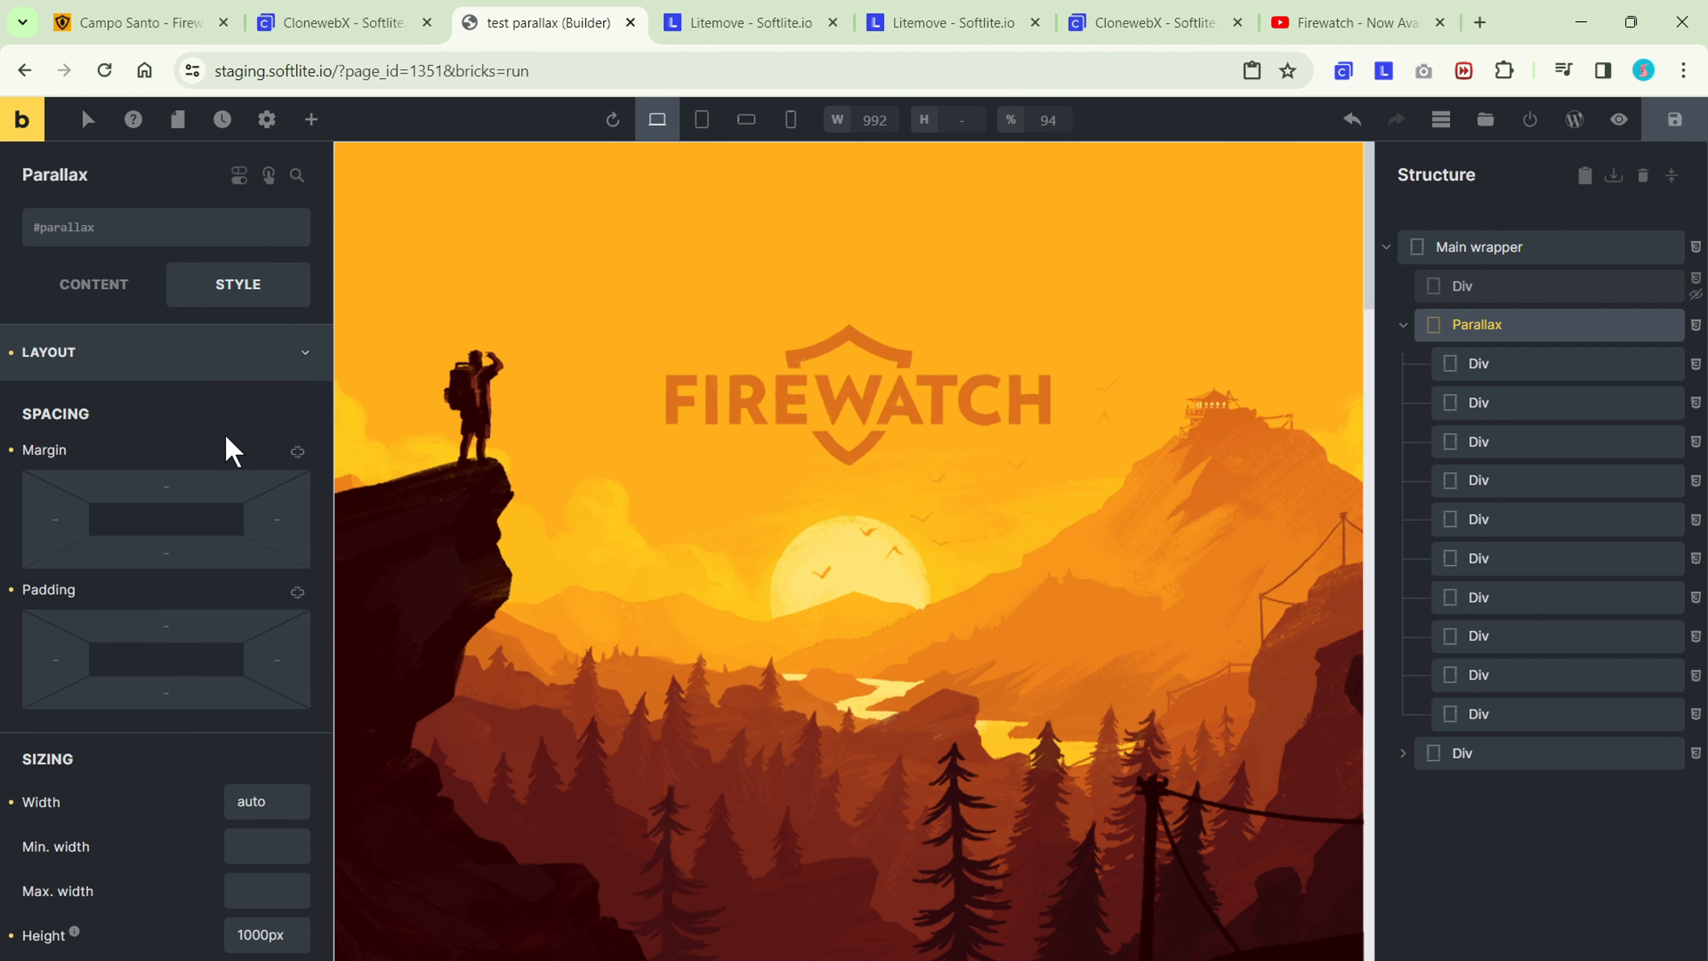
{"action": "scroll", "coordinate": [222, 518], "scroll_direction": "down", "scroll_amount": 6}
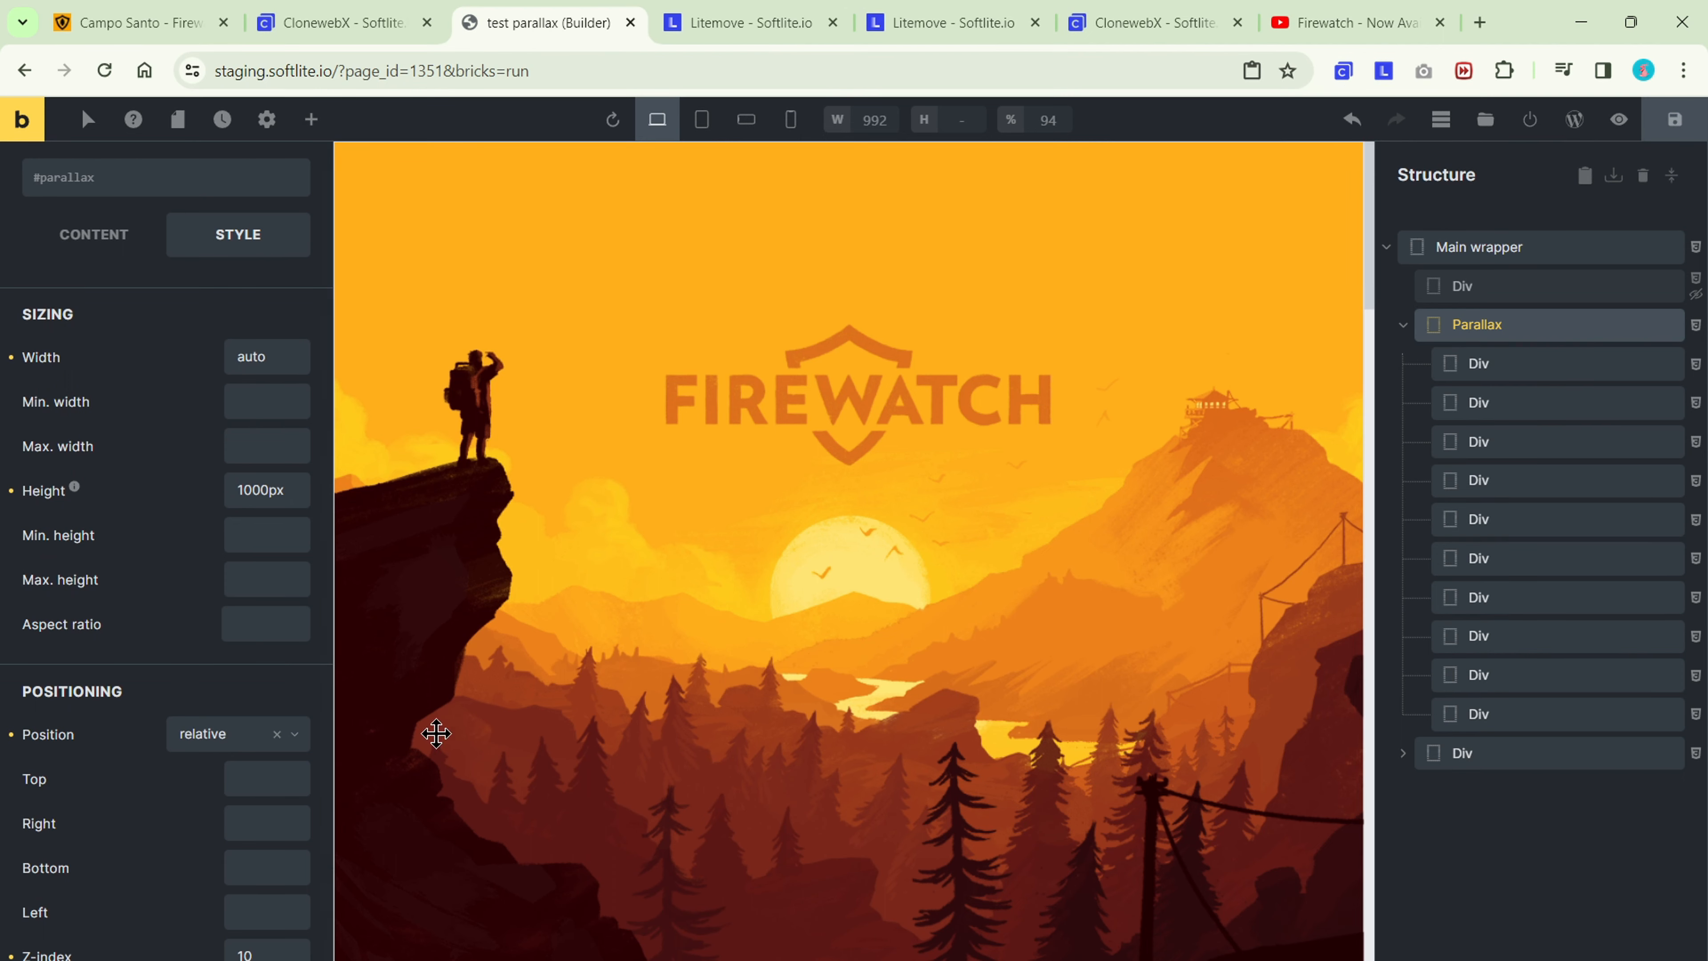
Give the first layer Div inside Parallax the CSS ID sun and rename it "Sun".
{"action": "left_click", "coordinate": [1483, 374]}
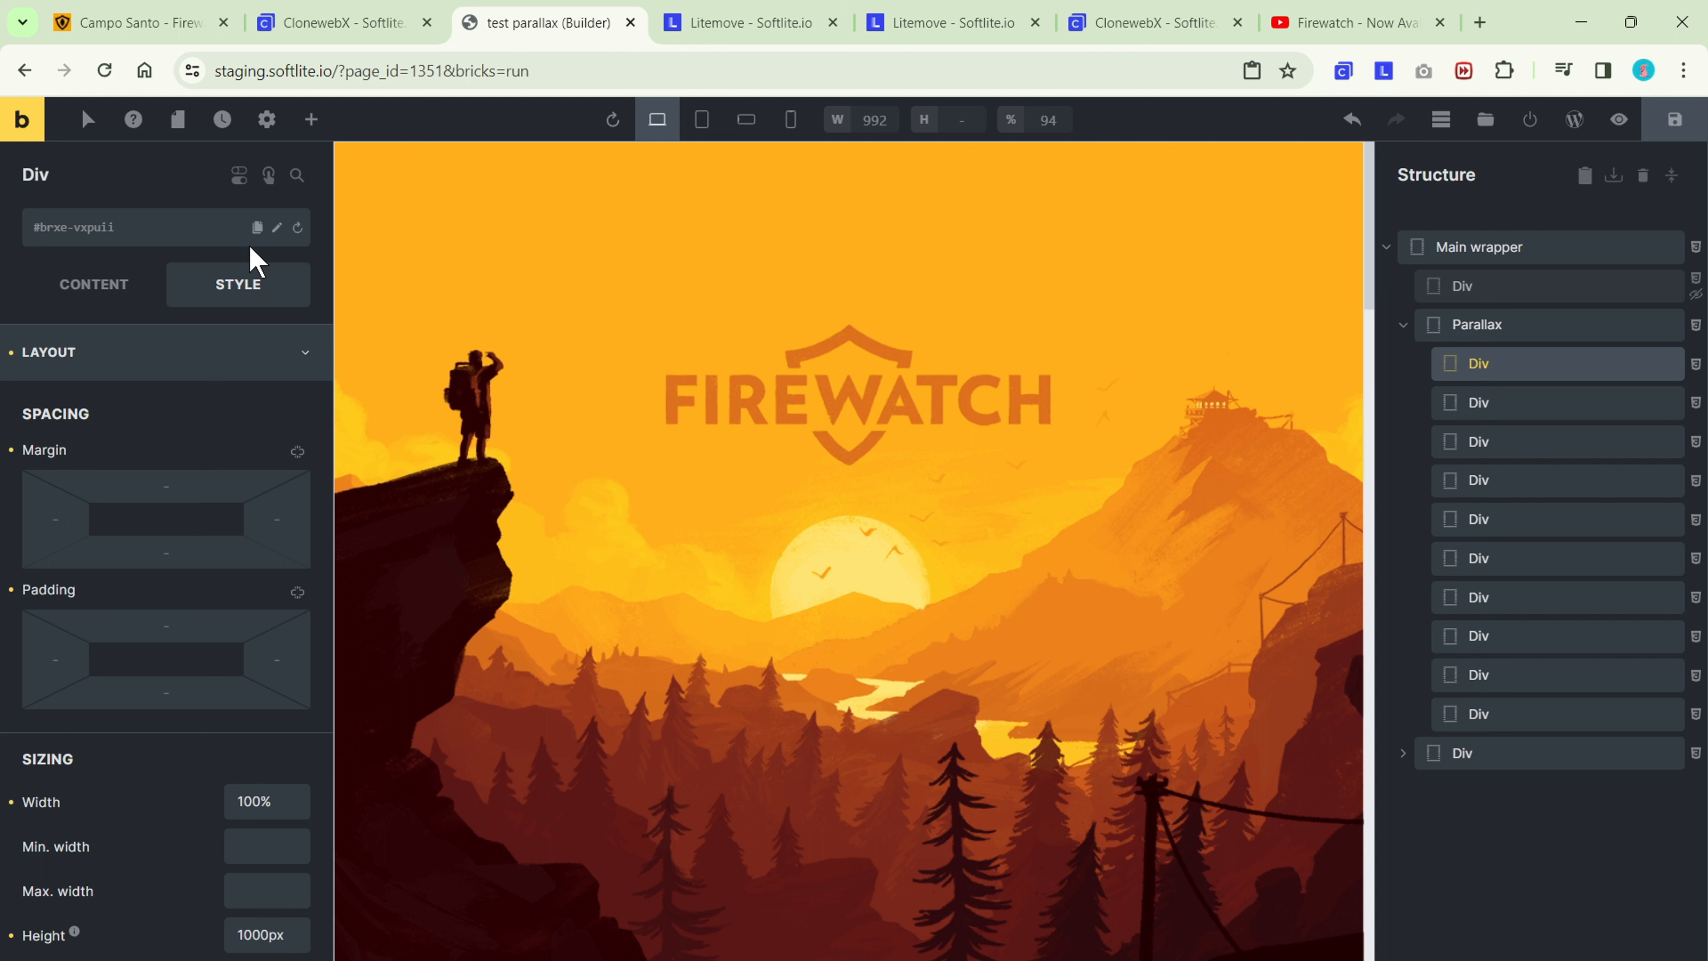
{"action": "left_click", "coordinate": [195, 353]}
{"action": "left_click", "coordinate": [185, 464]}
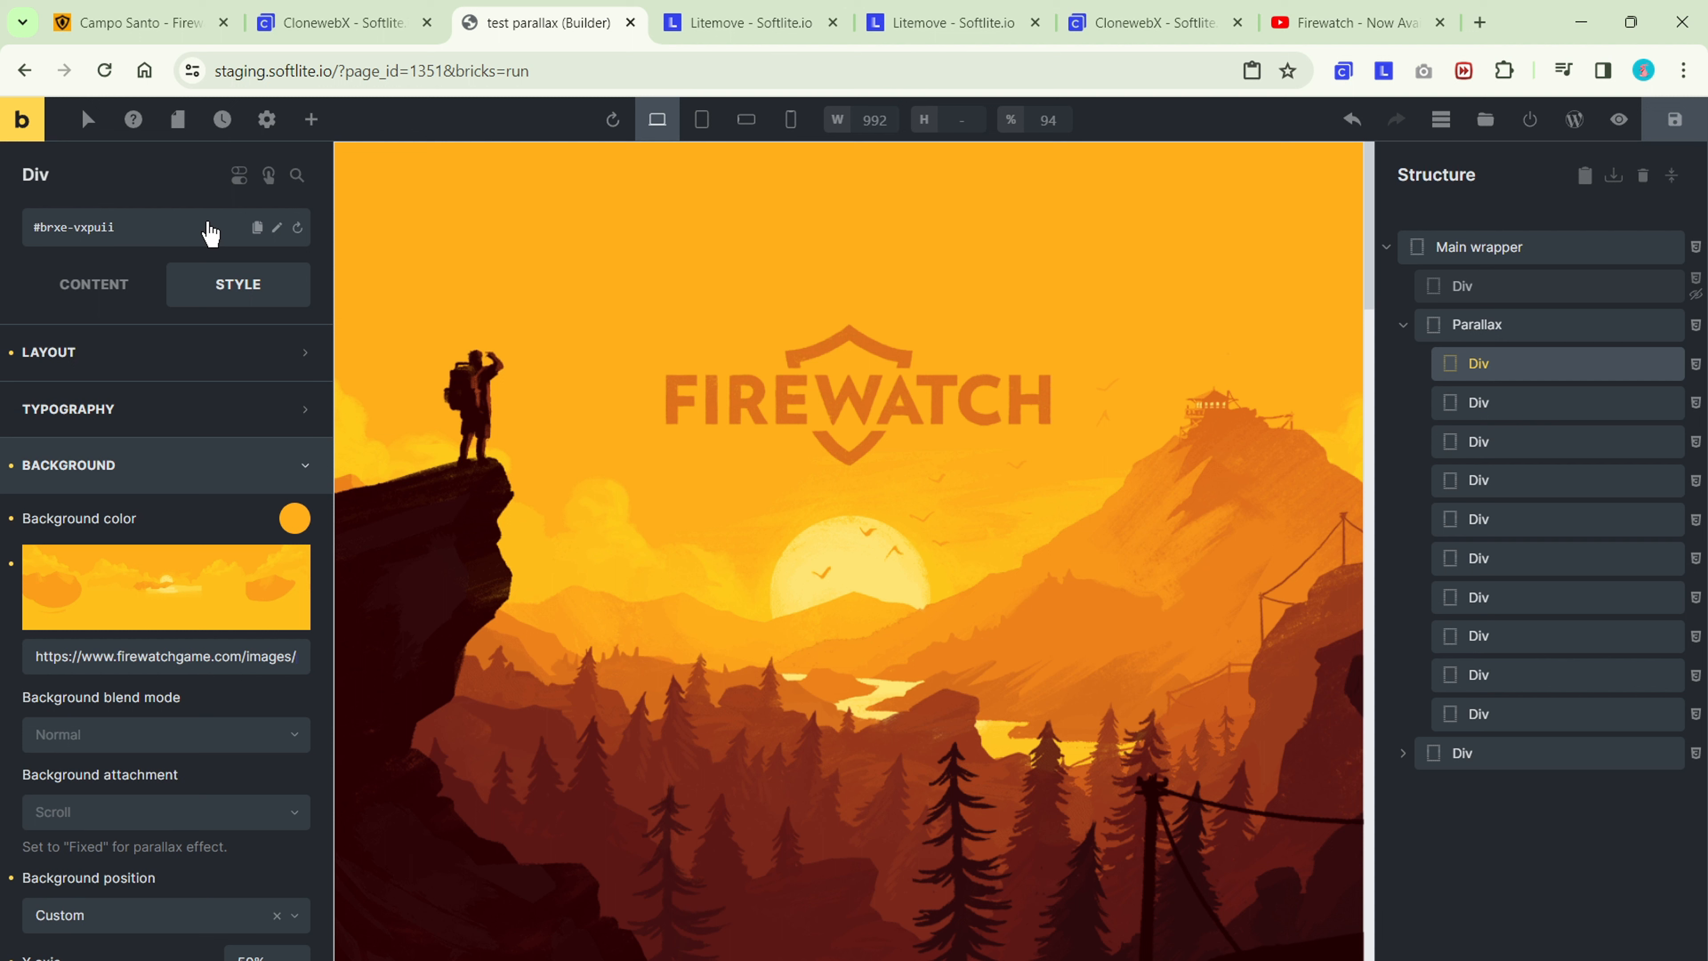
{"action": "left_click", "coordinate": [277, 227]}
{"action": "left_click_drag", "start_coordinate": [116, 227], "coordinate": [40, 227]}
{"action": "type", "text": "sun"}
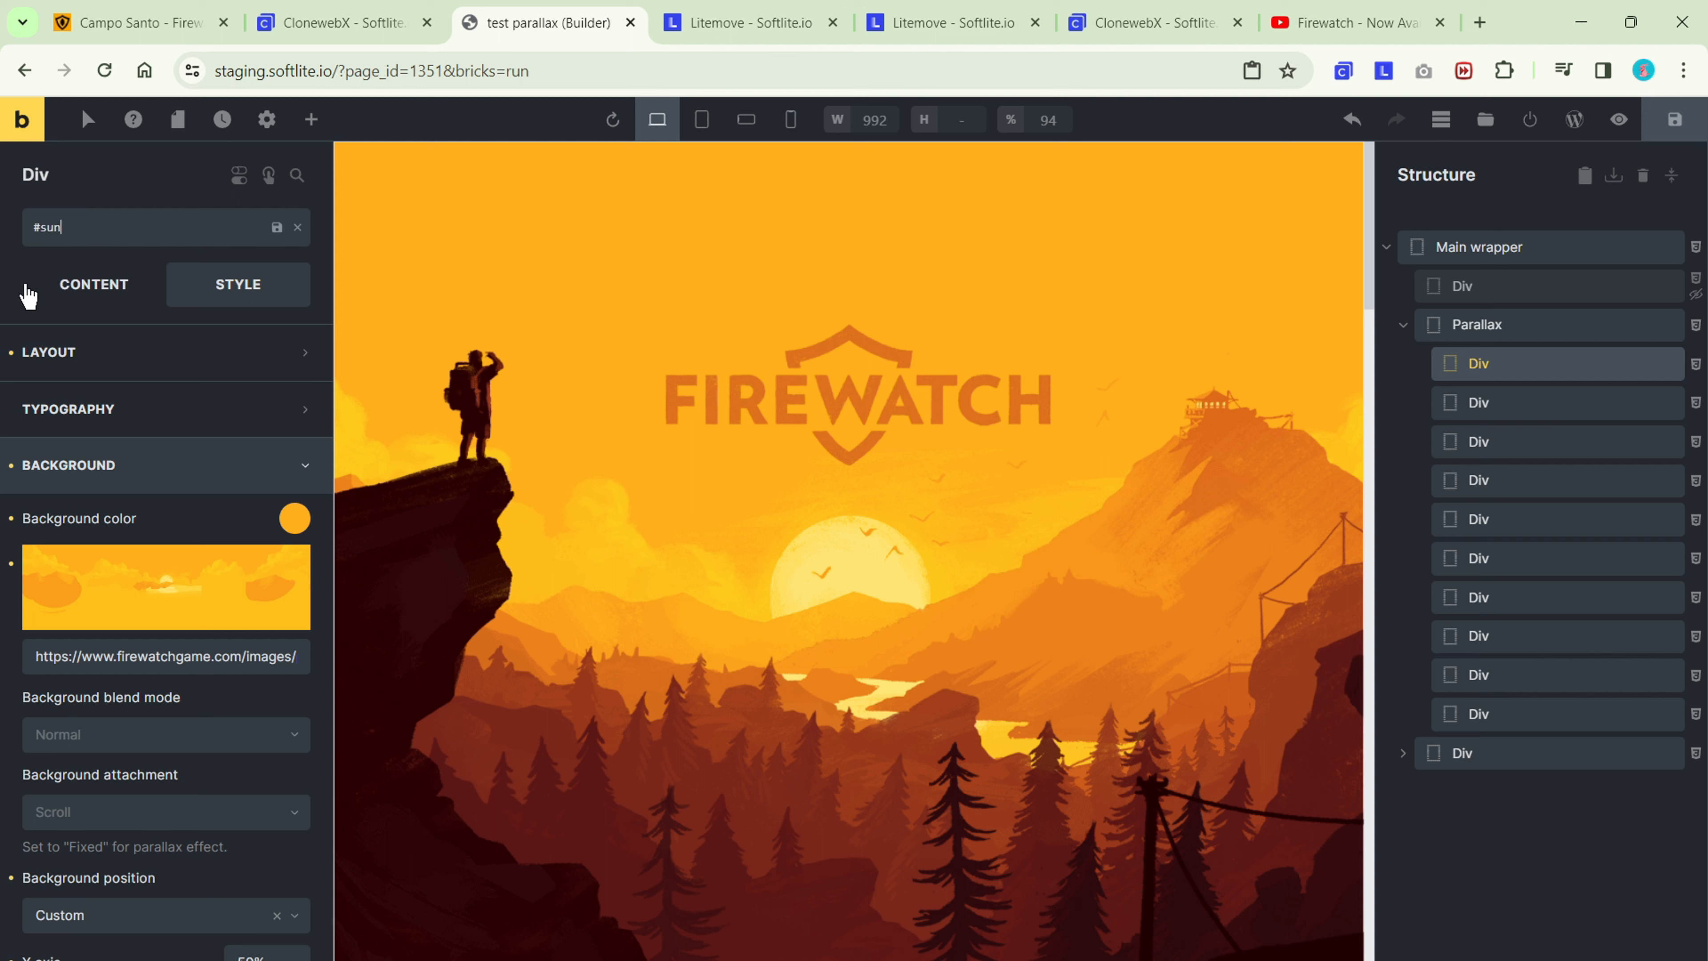
{"action": "left_click_drag", "start_coordinate": [53, 180], "coordinate": [12, 185]}
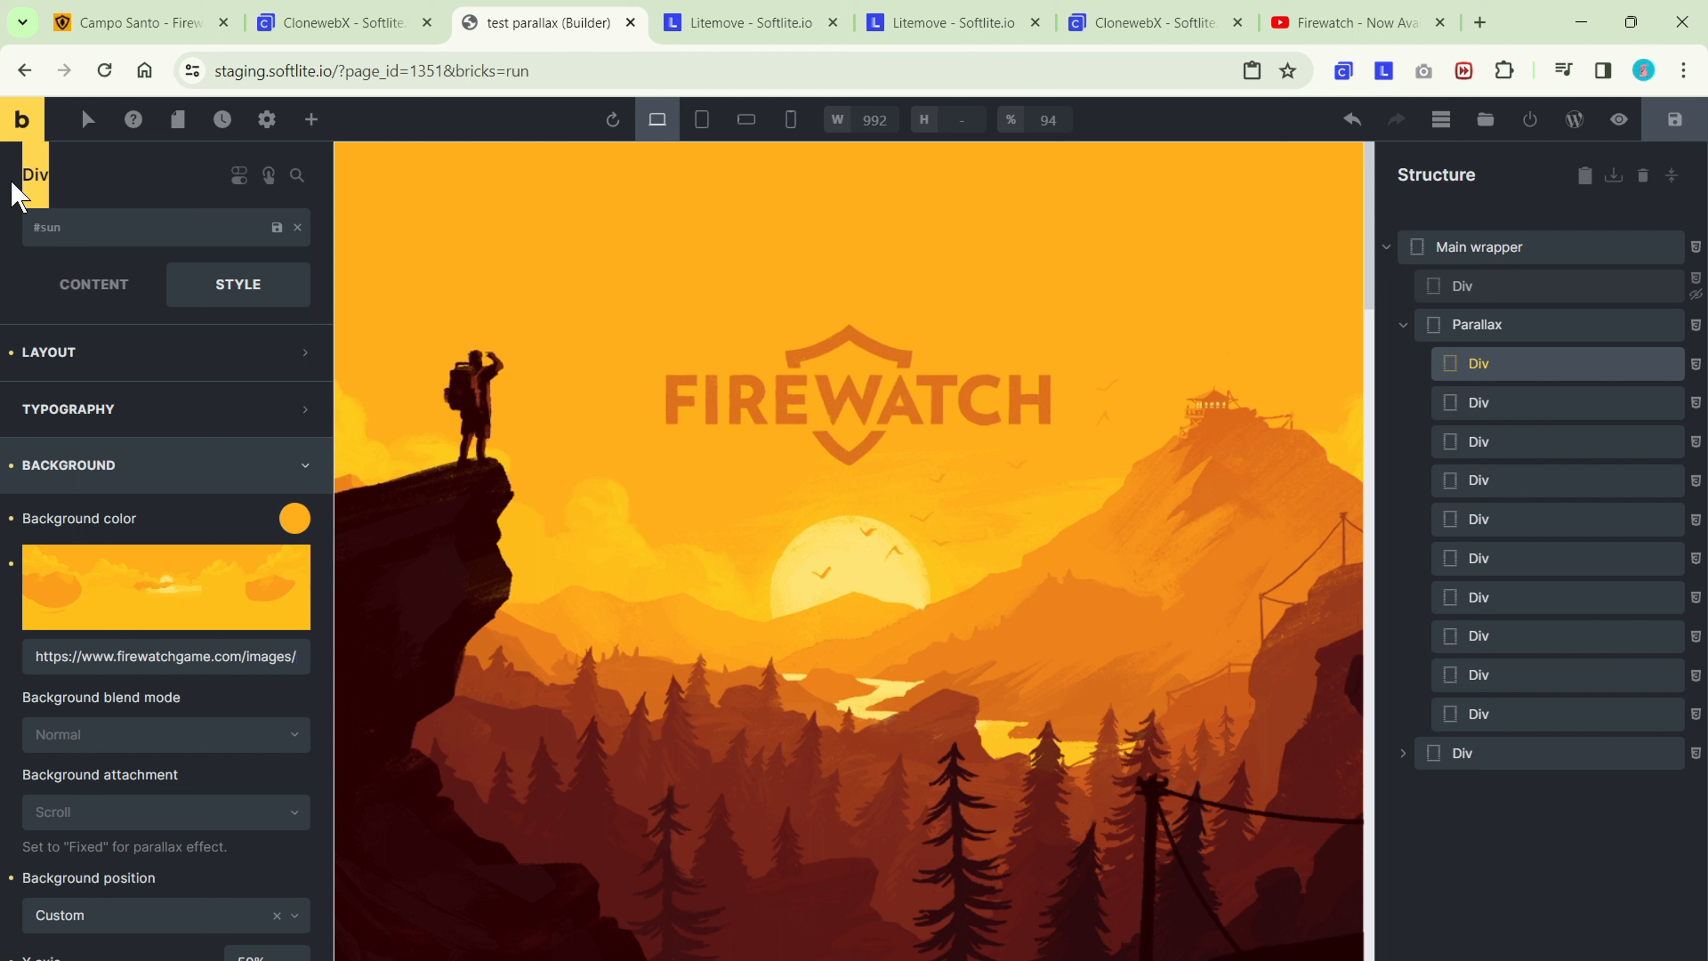
{"action": "type", "text": "Sun"}
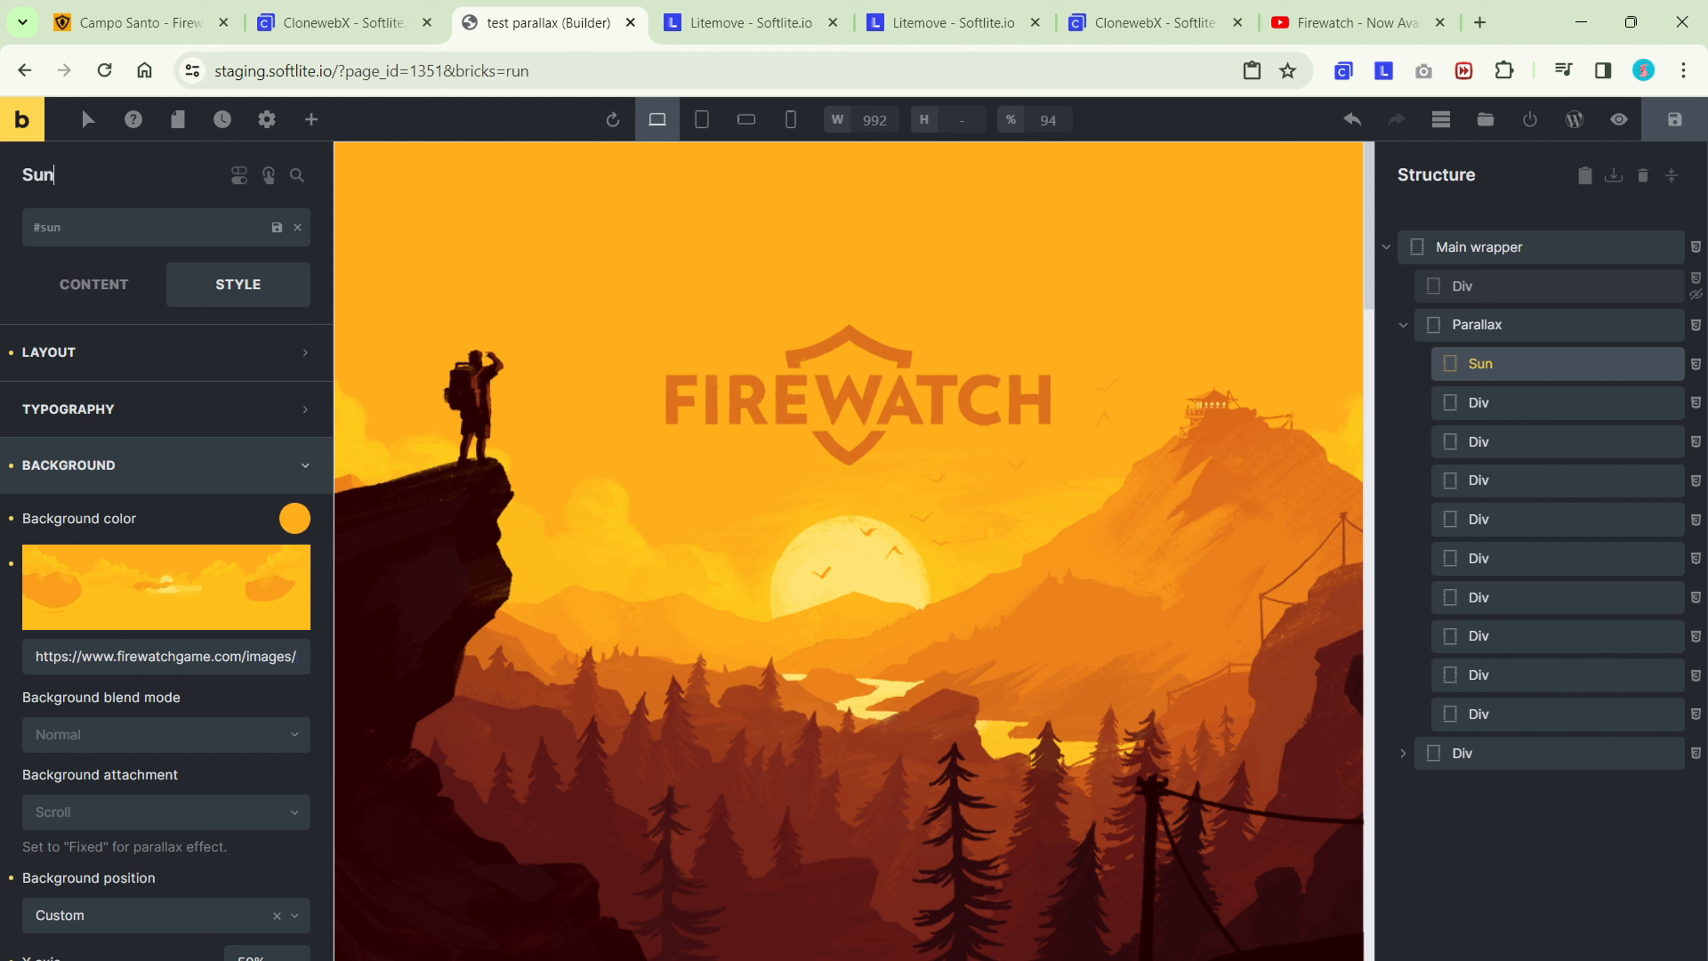
{"action": "left_click", "coordinate": [276, 228]}
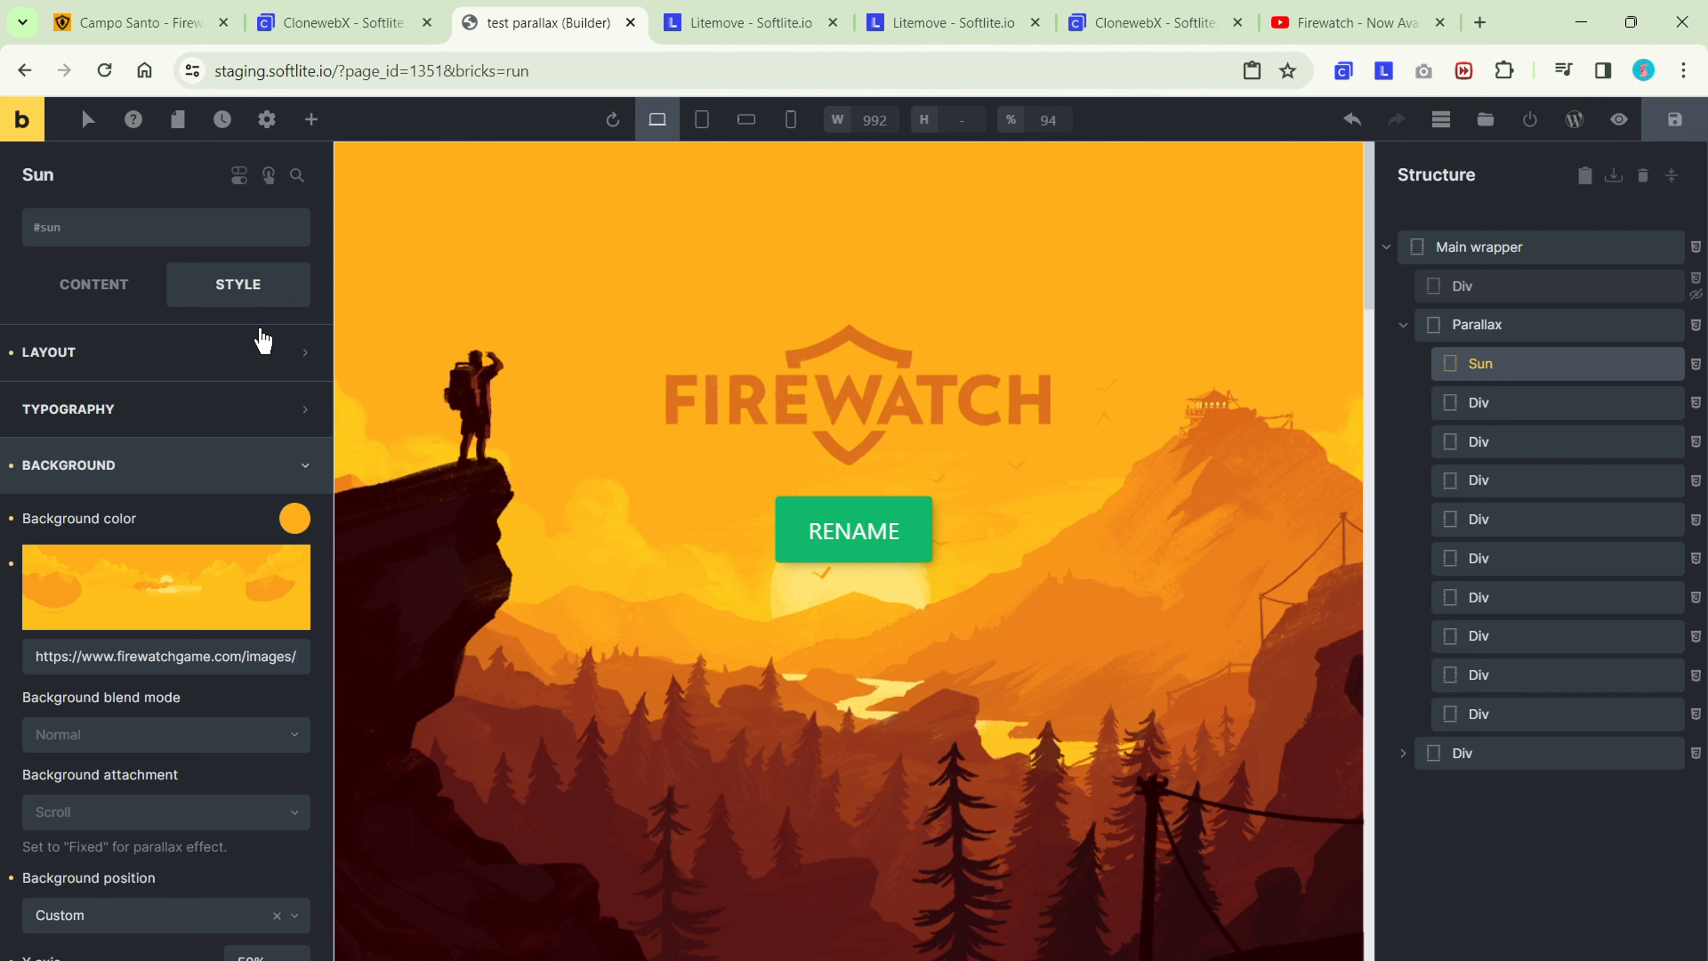
Set the Sun layer's position to absolute.
{"action": "scroll", "coordinate": [262, 337], "scroll_direction": "down", "scroll_amount": 2}
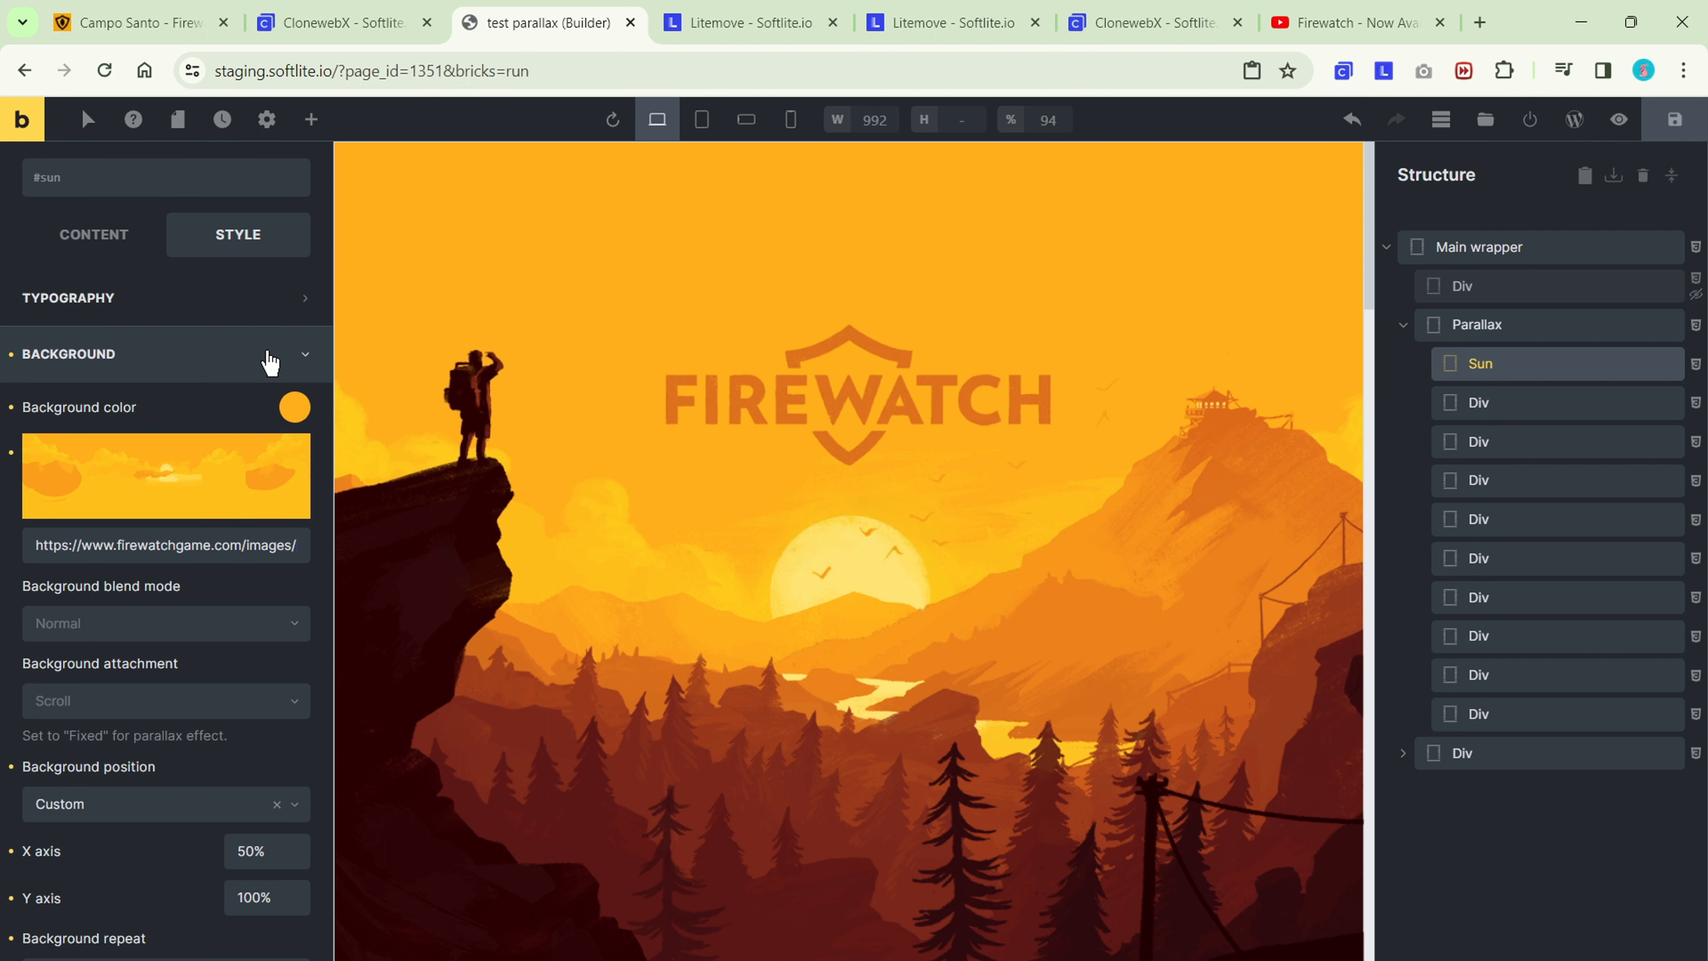
{"action": "left_click", "coordinate": [269, 357]}
{"action": "left_click", "coordinate": [269, 353]}
{"action": "scroll", "coordinate": [268, 430], "scroll_direction": "down", "scroll_amount": 5}
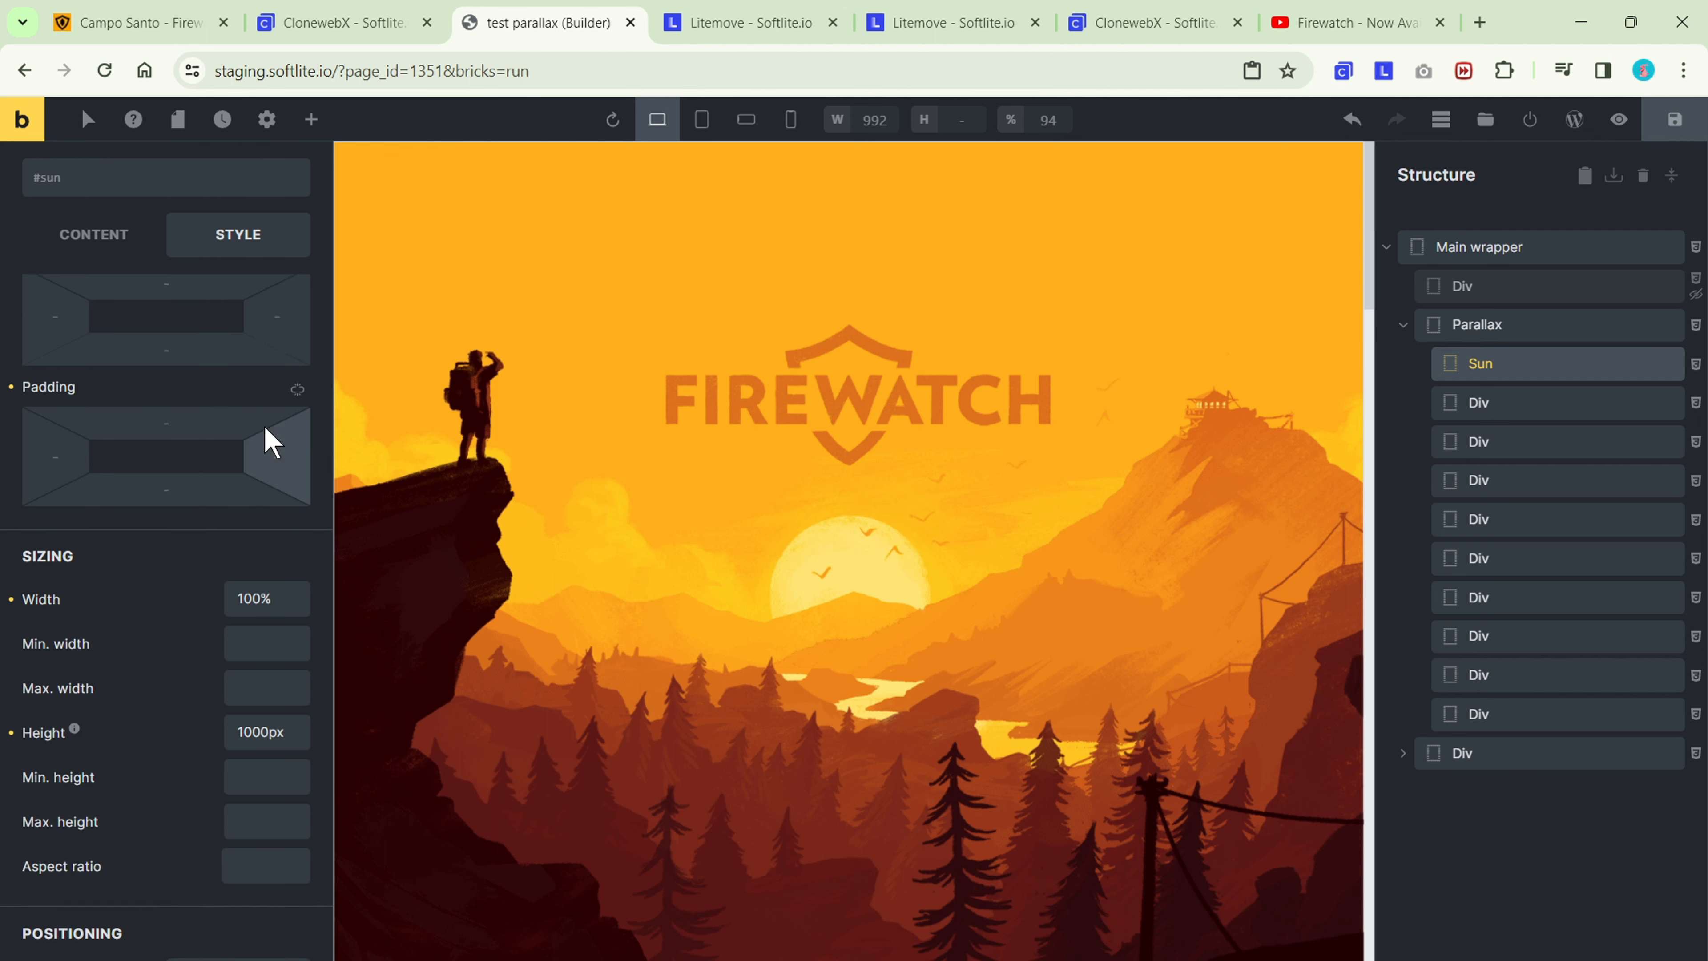
{"action": "scroll", "coordinate": [269, 444], "scroll_direction": "down", "scroll_amount": 3}
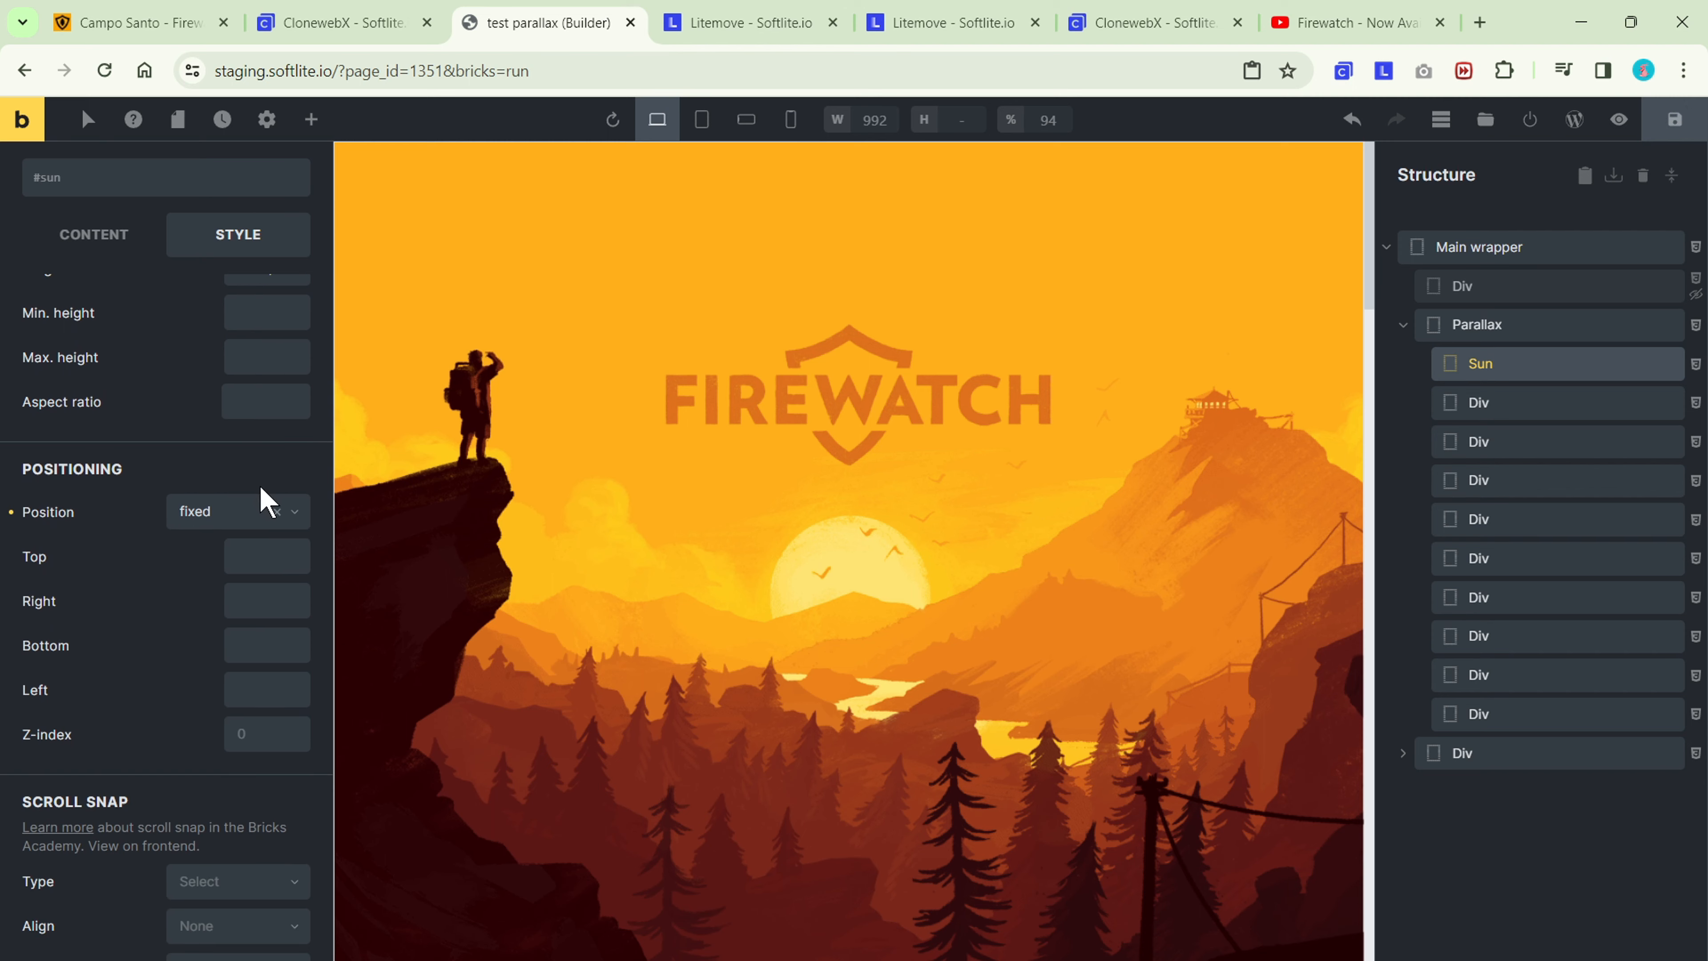
{"action": "left_click", "coordinate": [296, 519]}
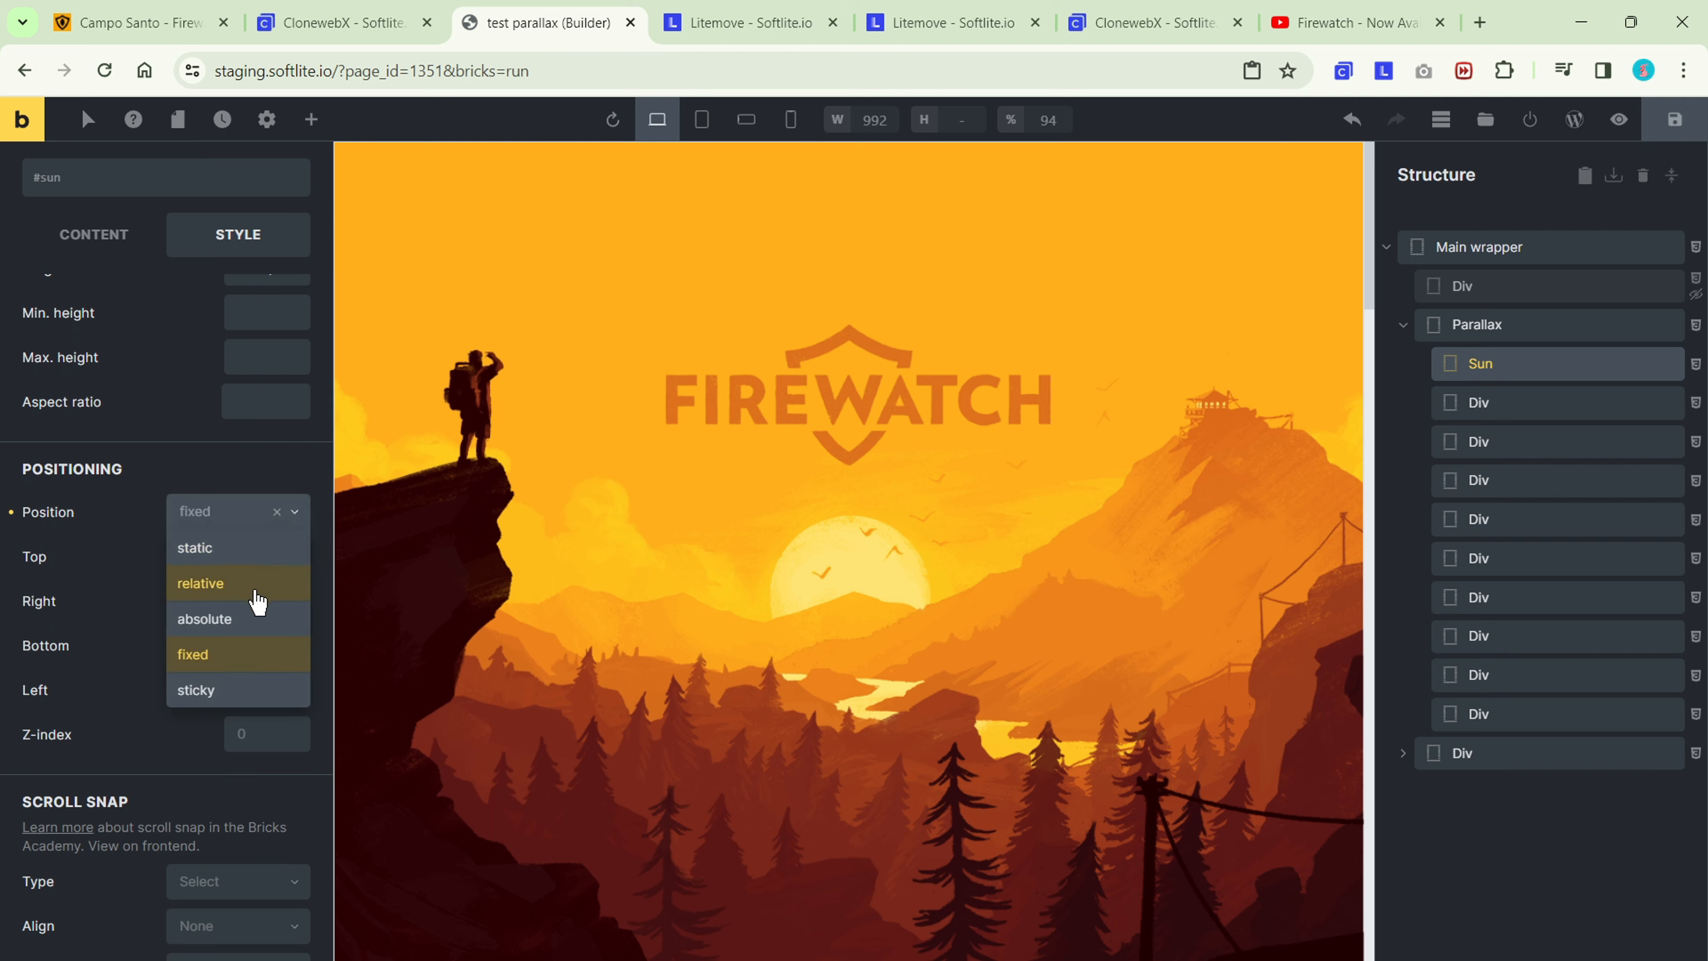
{"action": "left_click", "coordinate": [244, 621]}
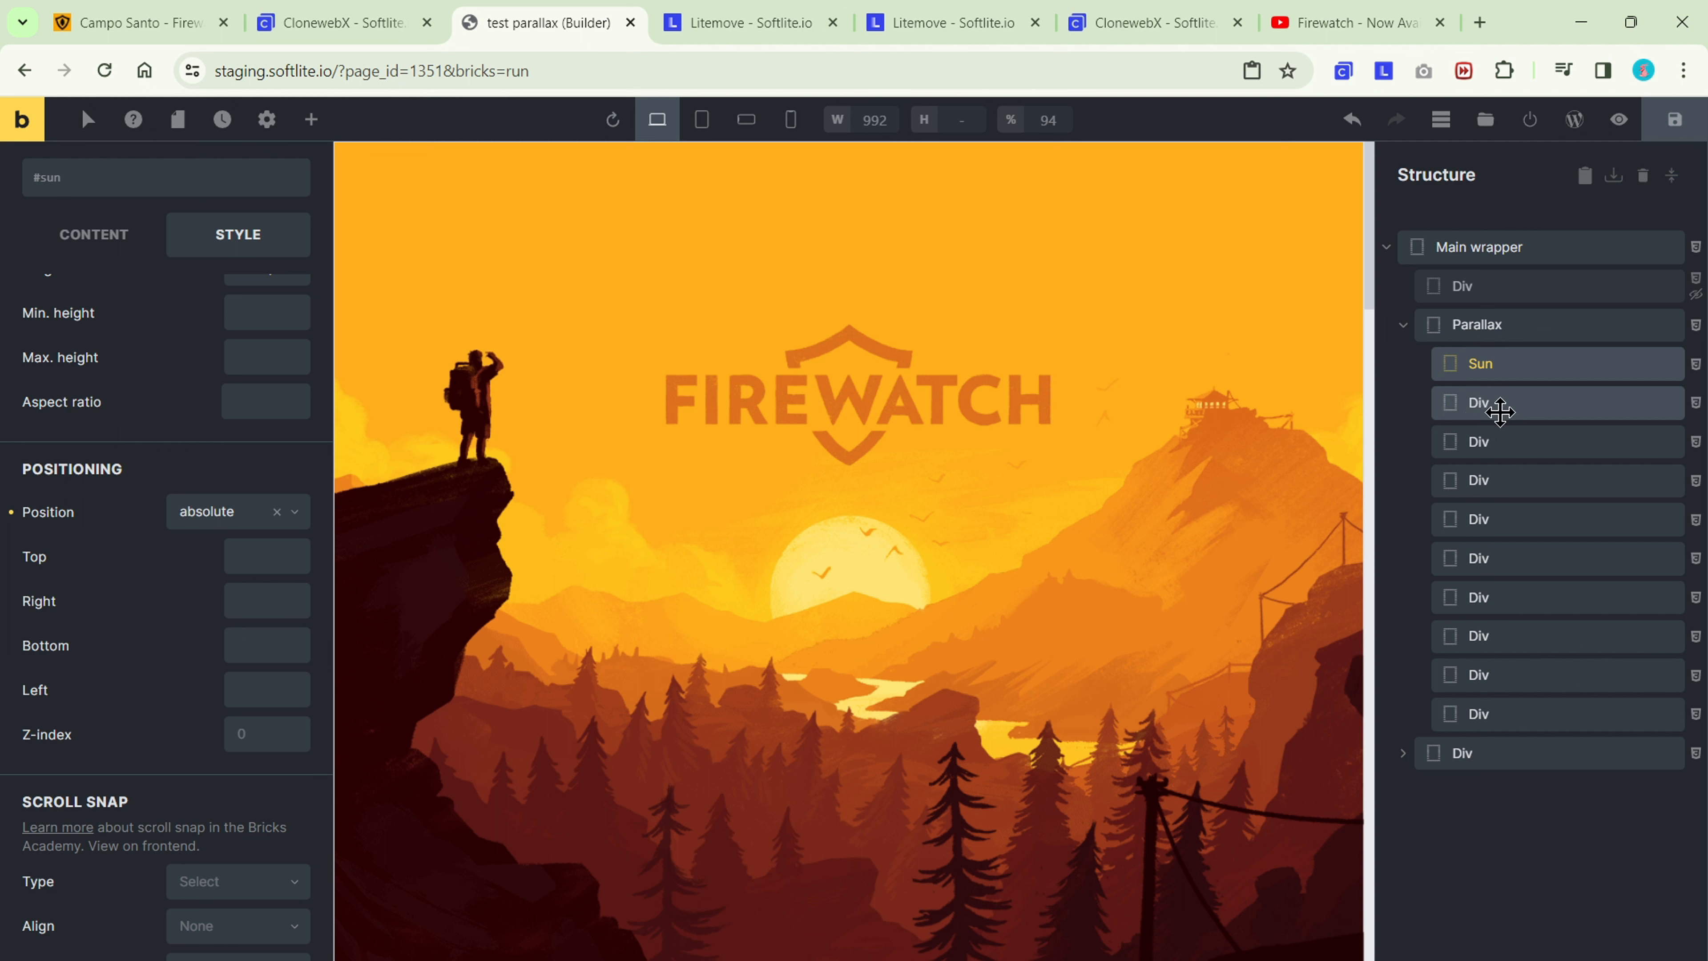
Give the second layer Div inside Parallax the CSS ID mountain and rename it "Mountain".
{"action": "left_click", "coordinate": [1506, 409]}
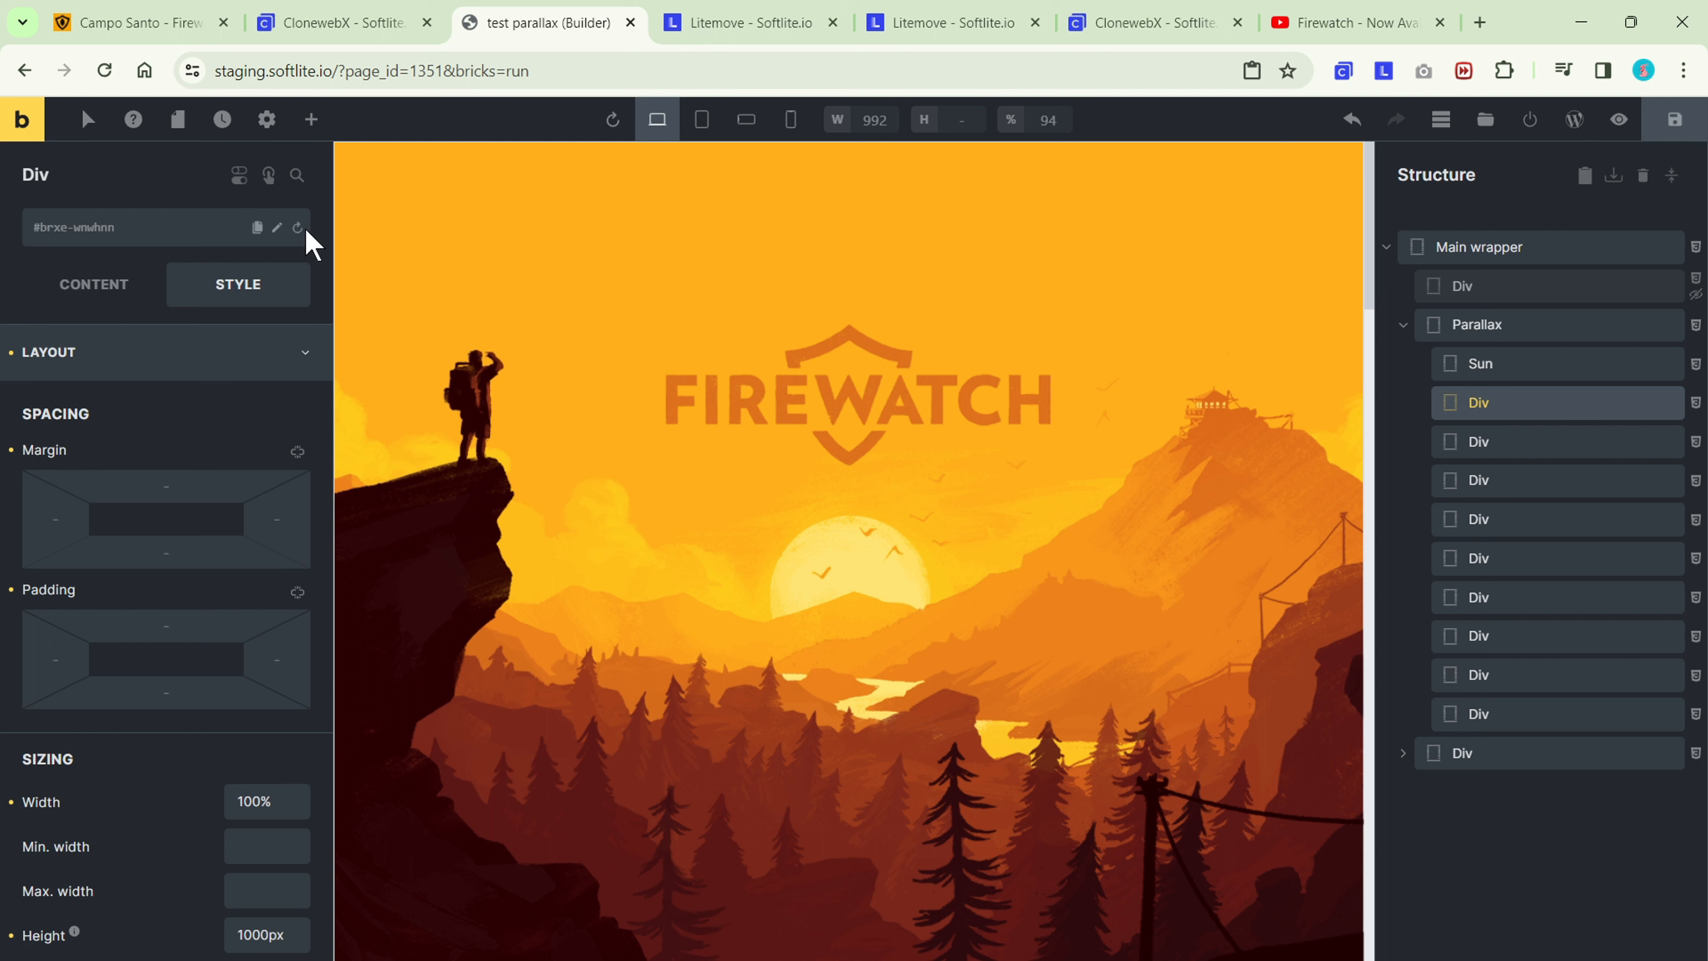
{"action": "left_click", "coordinate": [279, 357]}
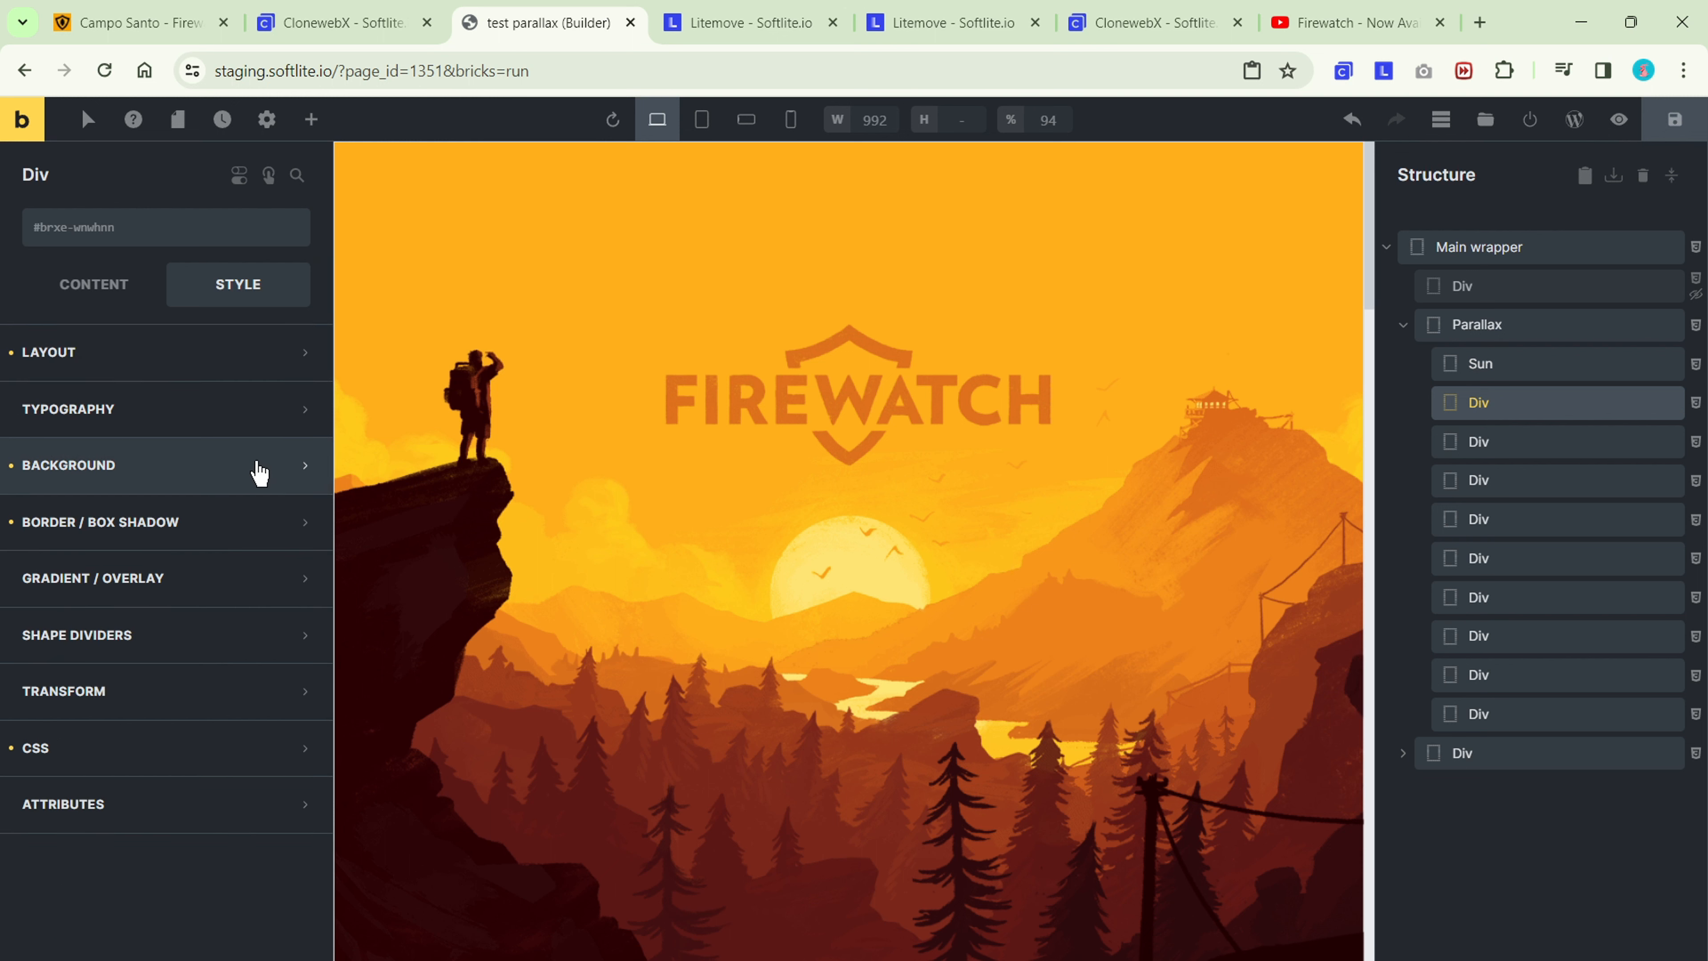
{"action": "left_click", "coordinate": [261, 469]}
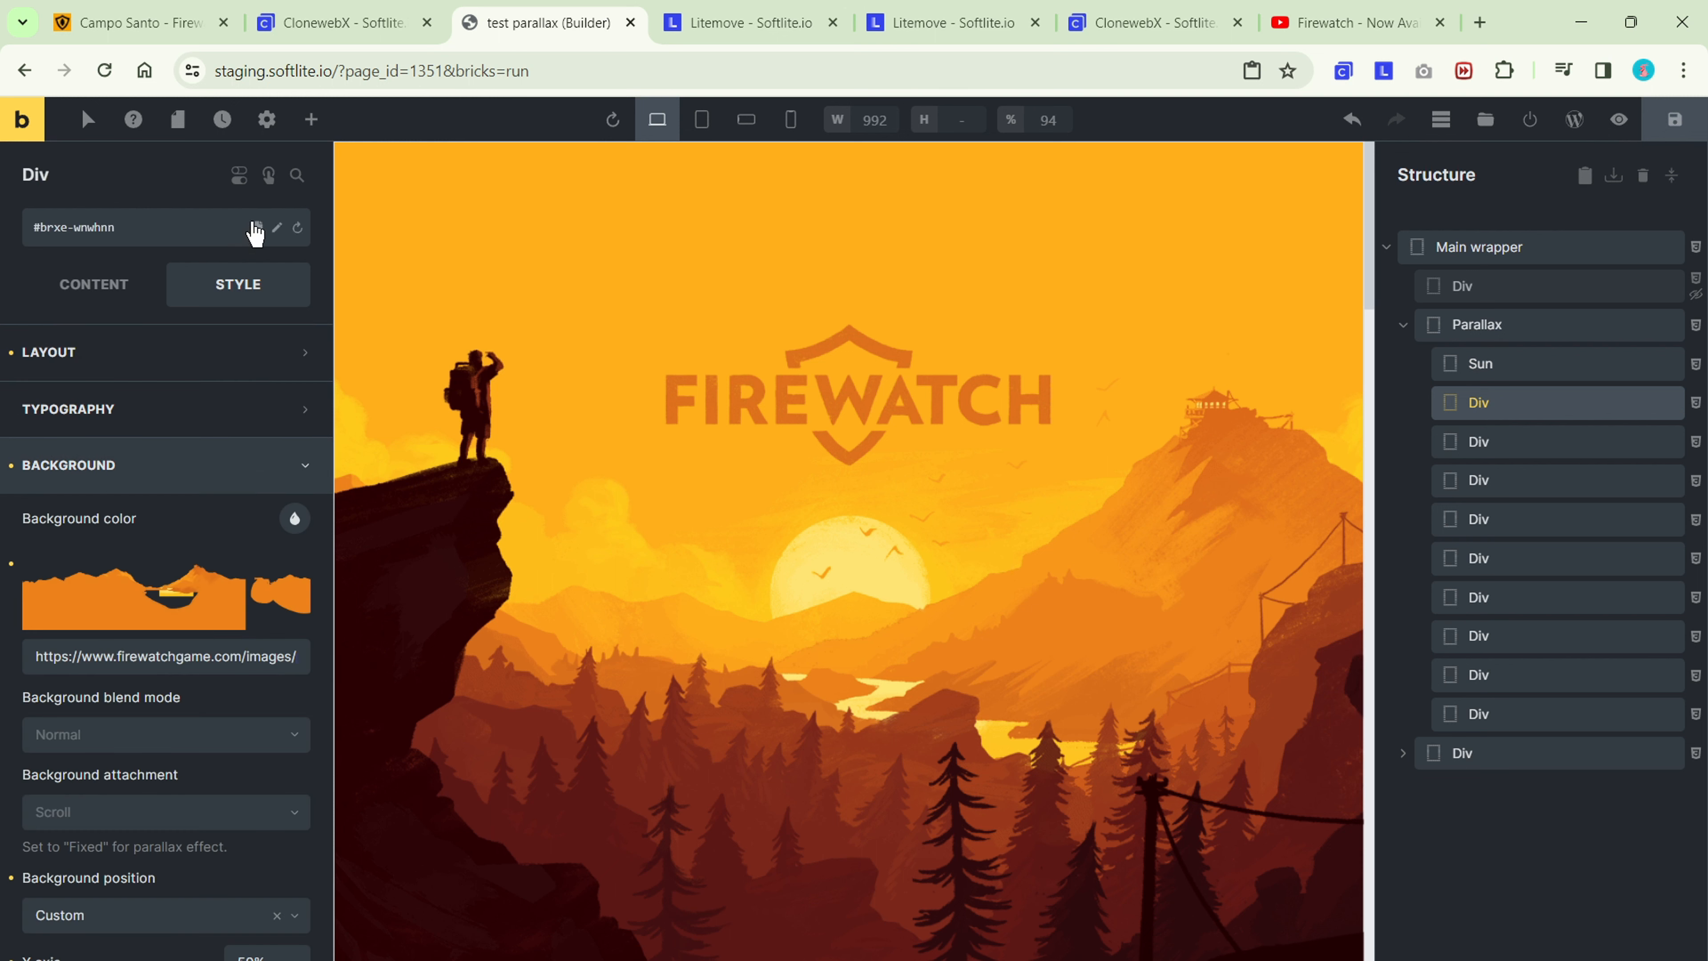
{"action": "left_click", "coordinate": [276, 227]}
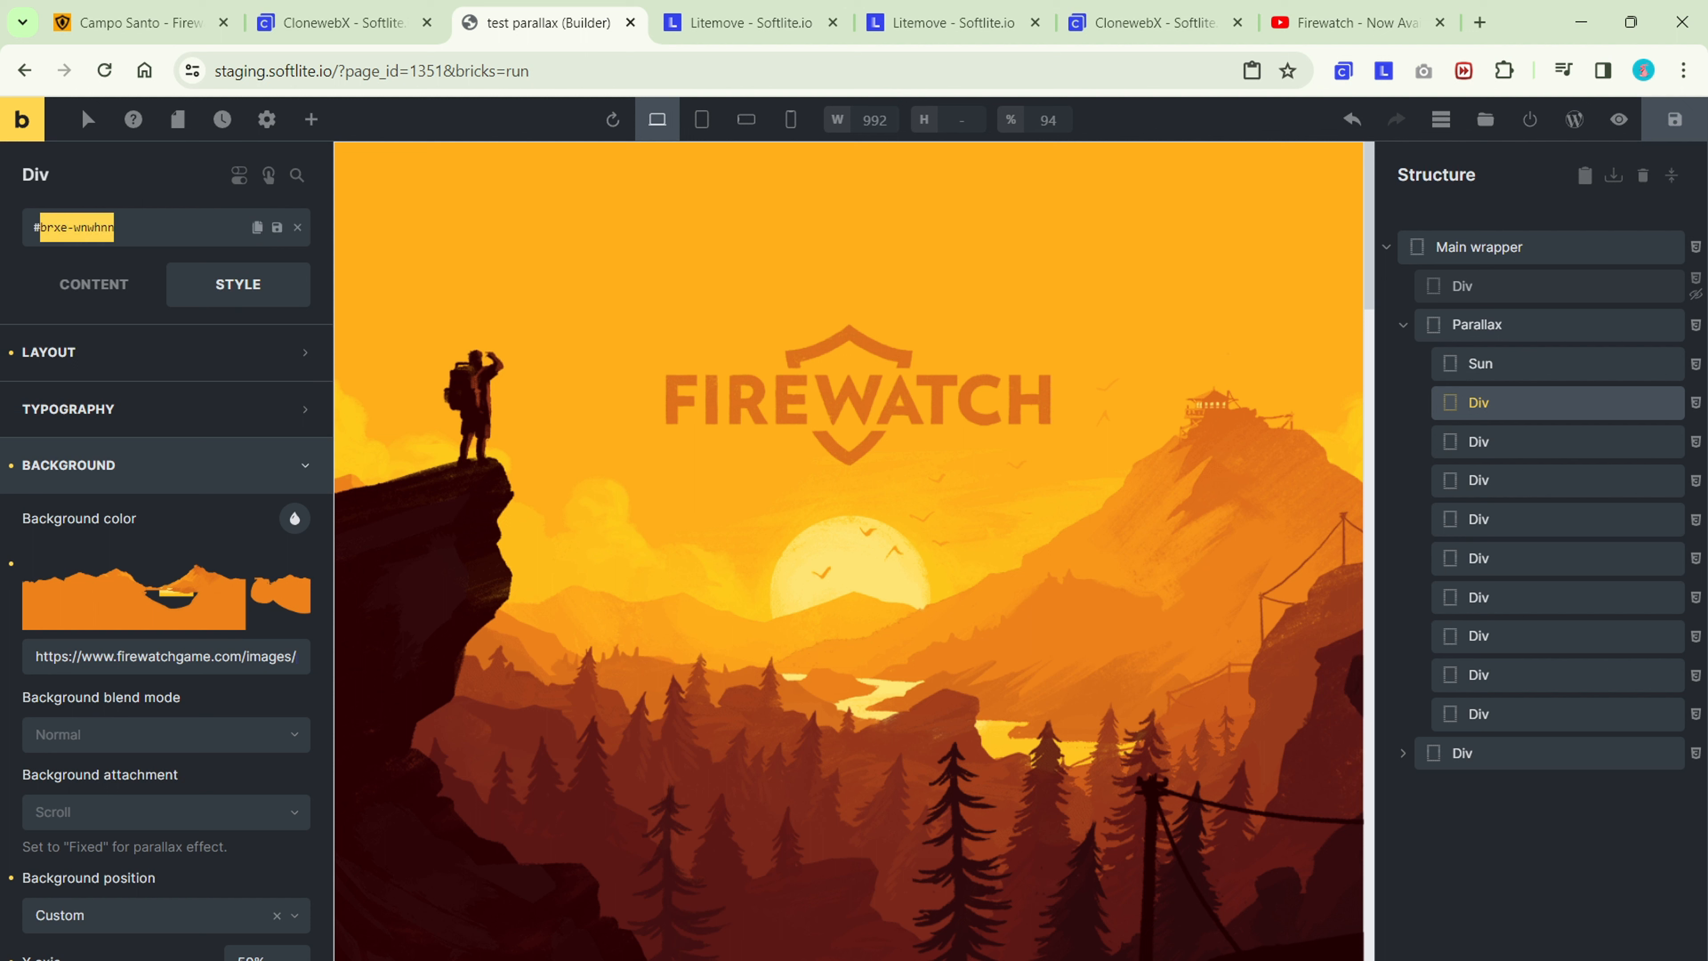
{"action": "type", "text": "mountain"}
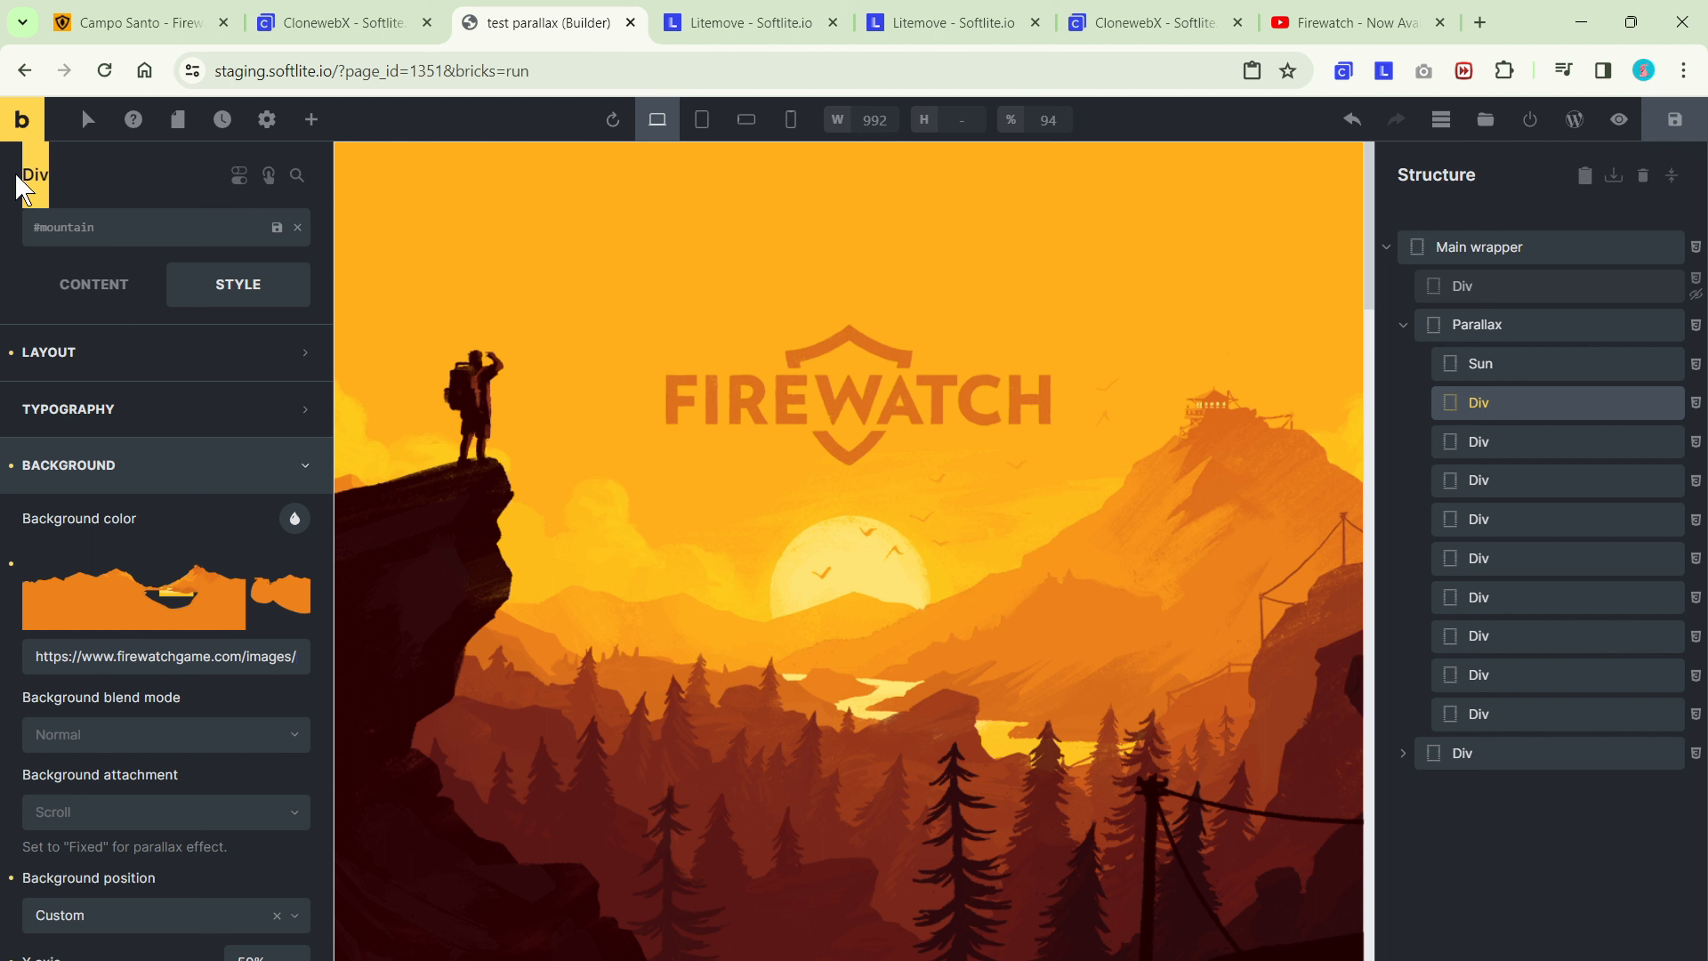
{"action": "left_click", "coordinate": [26, 175]}
{"action": "type", "text": "Mountain"}
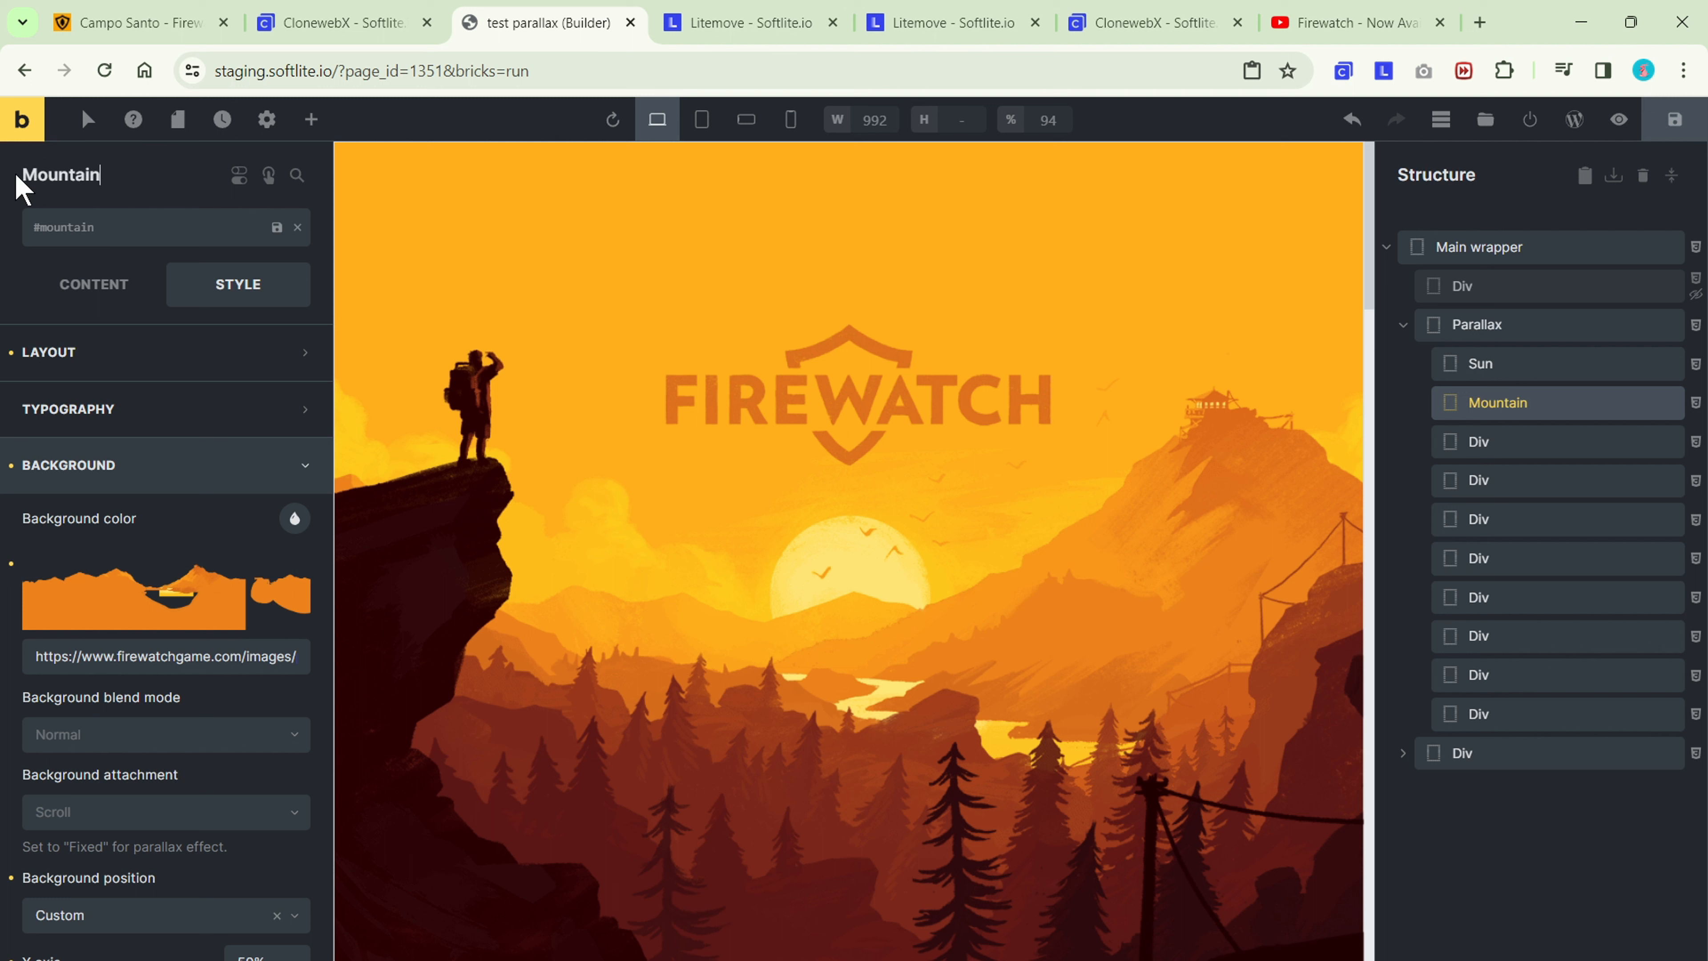
{"action": "left_click", "coordinate": [277, 227]}
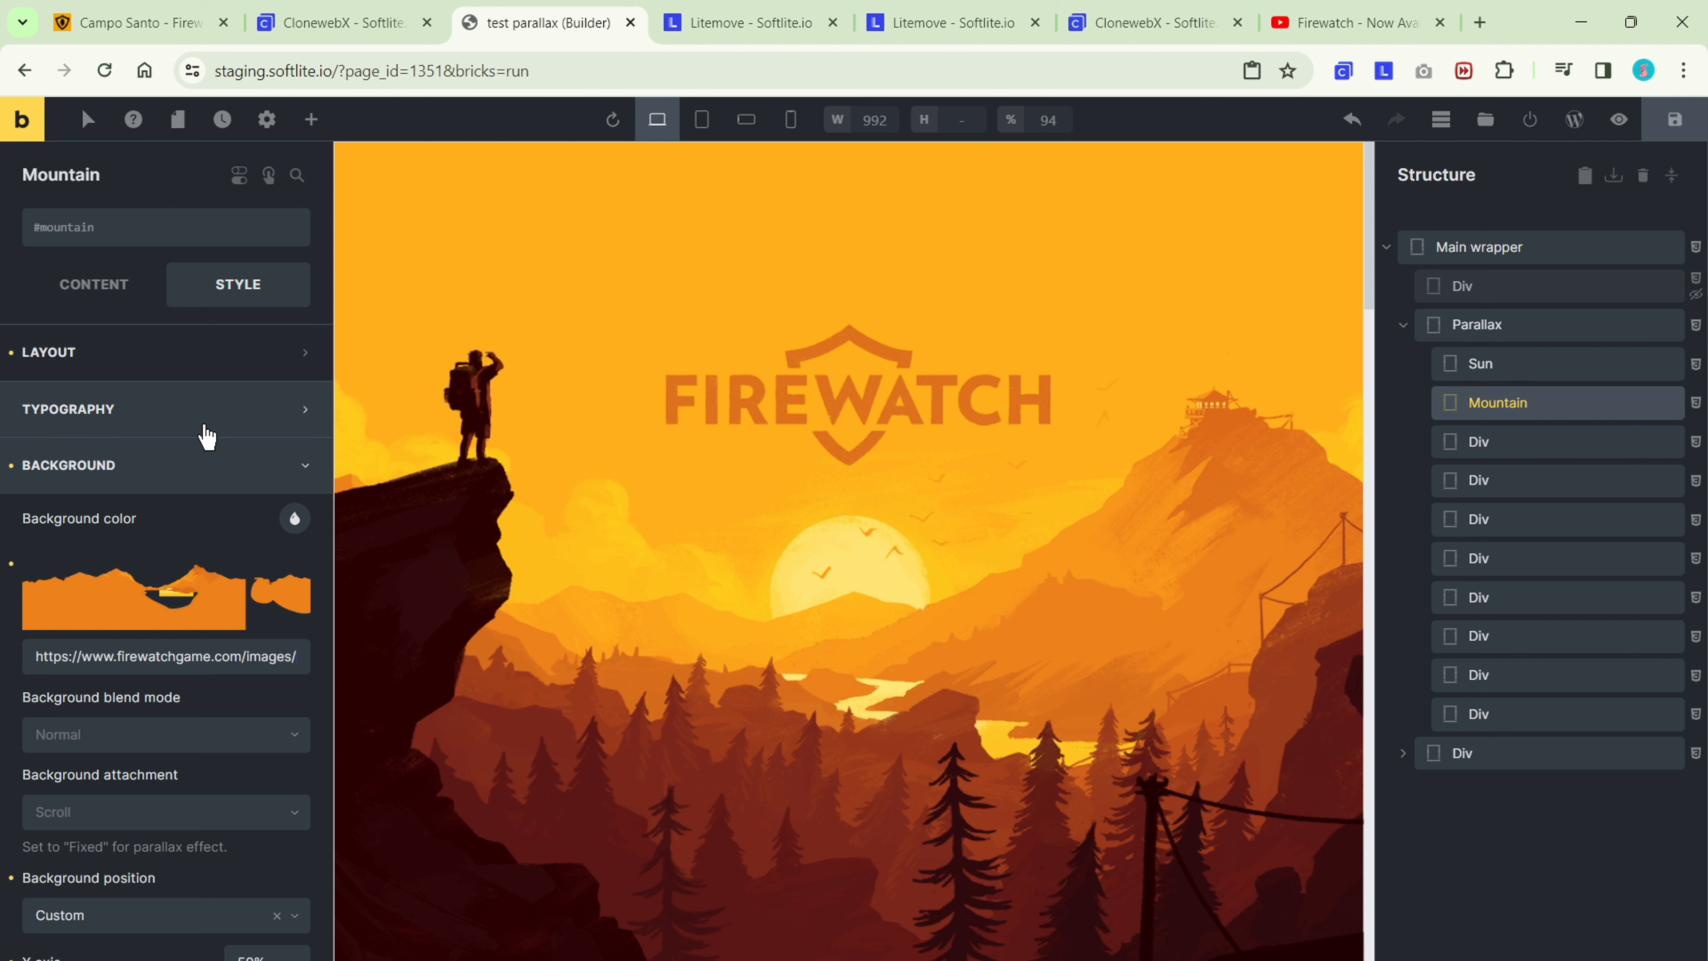
Set the Mountain layer's position to absolute.
{"action": "left_click", "coordinate": [213, 483]}
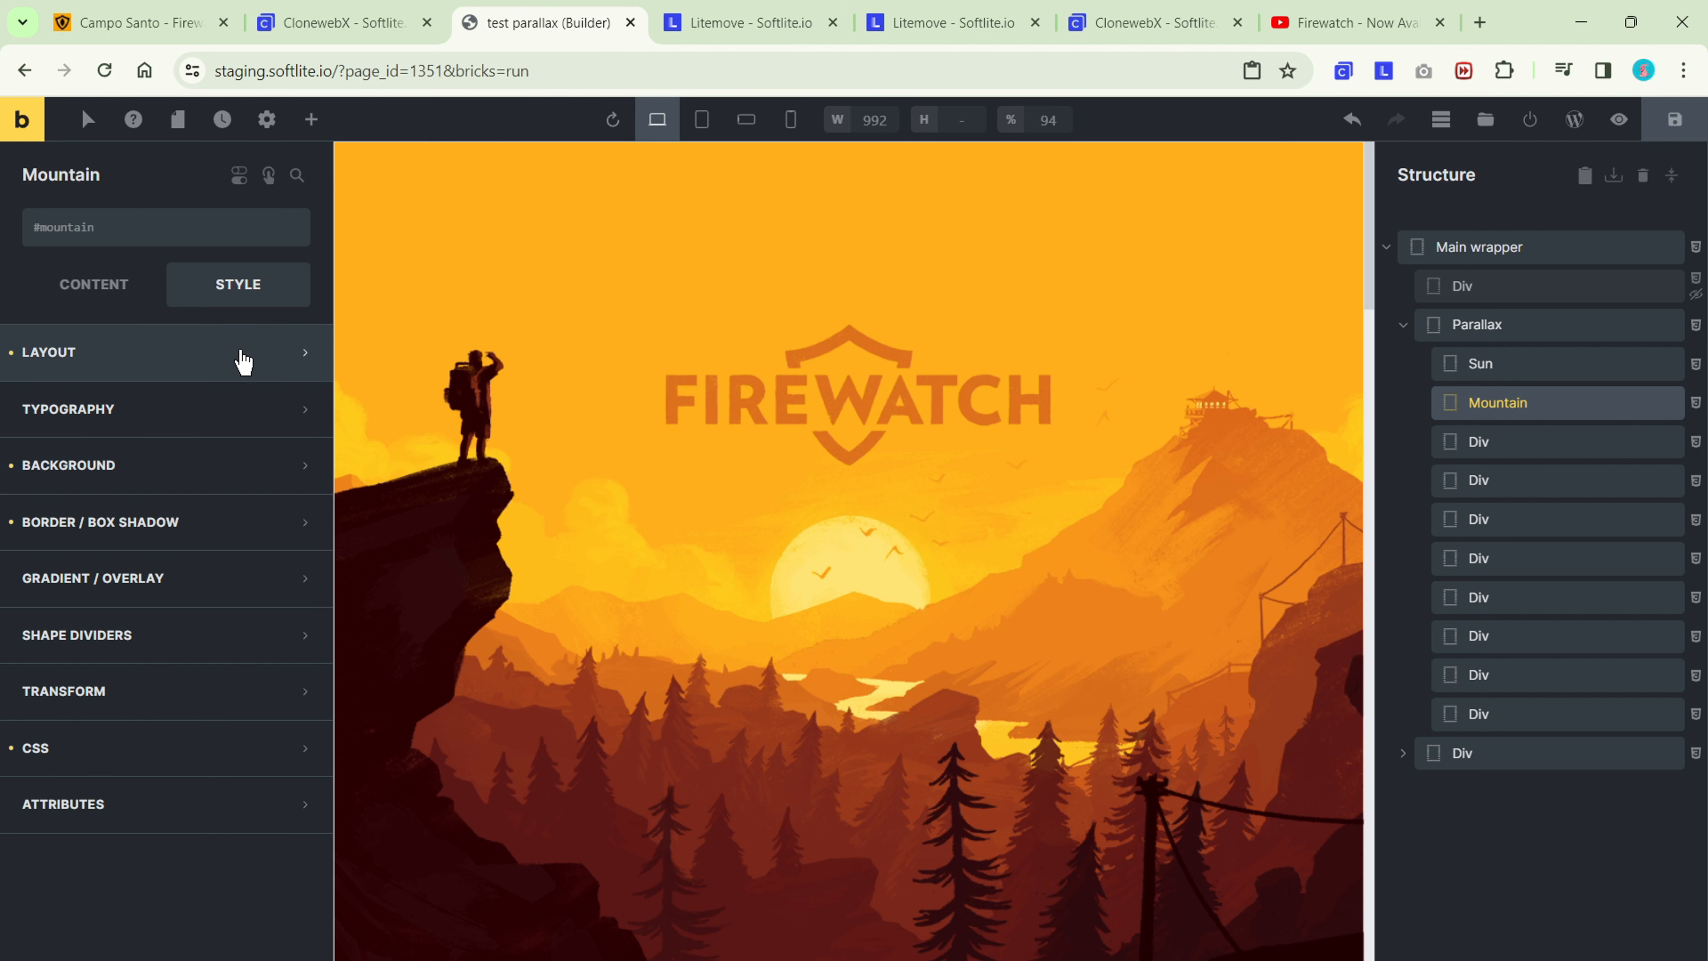
{"action": "left_click", "coordinate": [240, 358]}
{"action": "scroll", "coordinate": [240, 446], "scroll_direction": "down", "scroll_amount": 3}
{"action": "scroll", "coordinate": [275, 824], "scroll_direction": "down", "scroll_amount": 5}
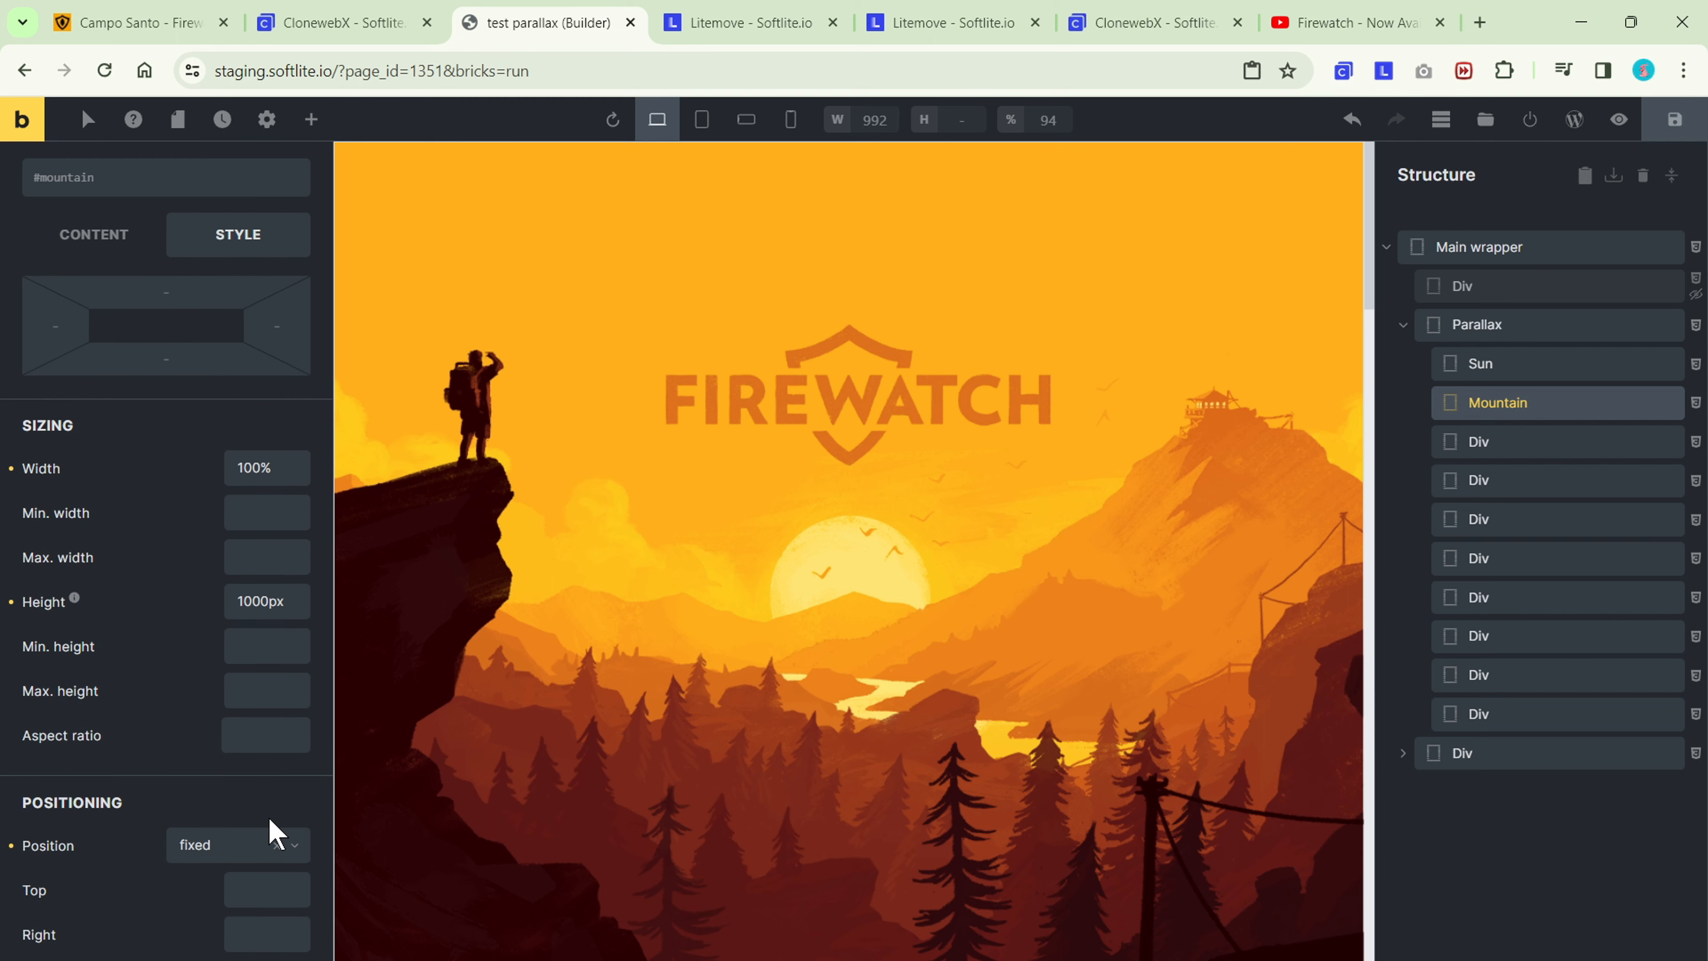
{"action": "left_click", "coordinate": [243, 629]}
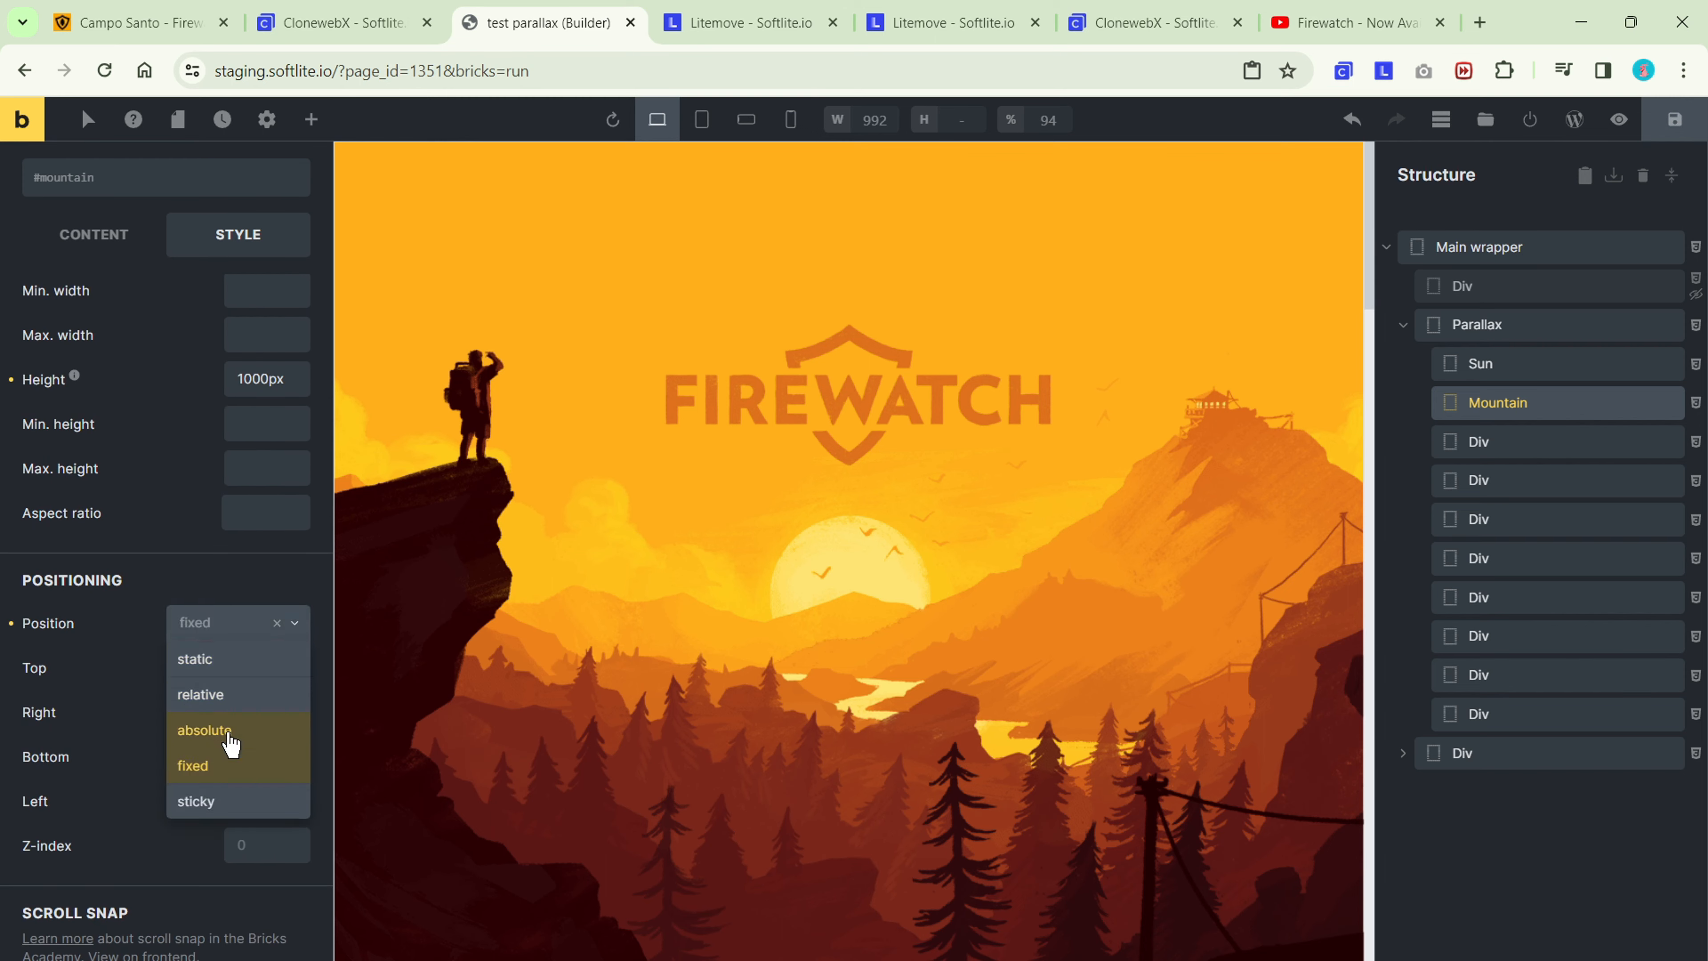
{"action": "left_click", "coordinate": [229, 737]}
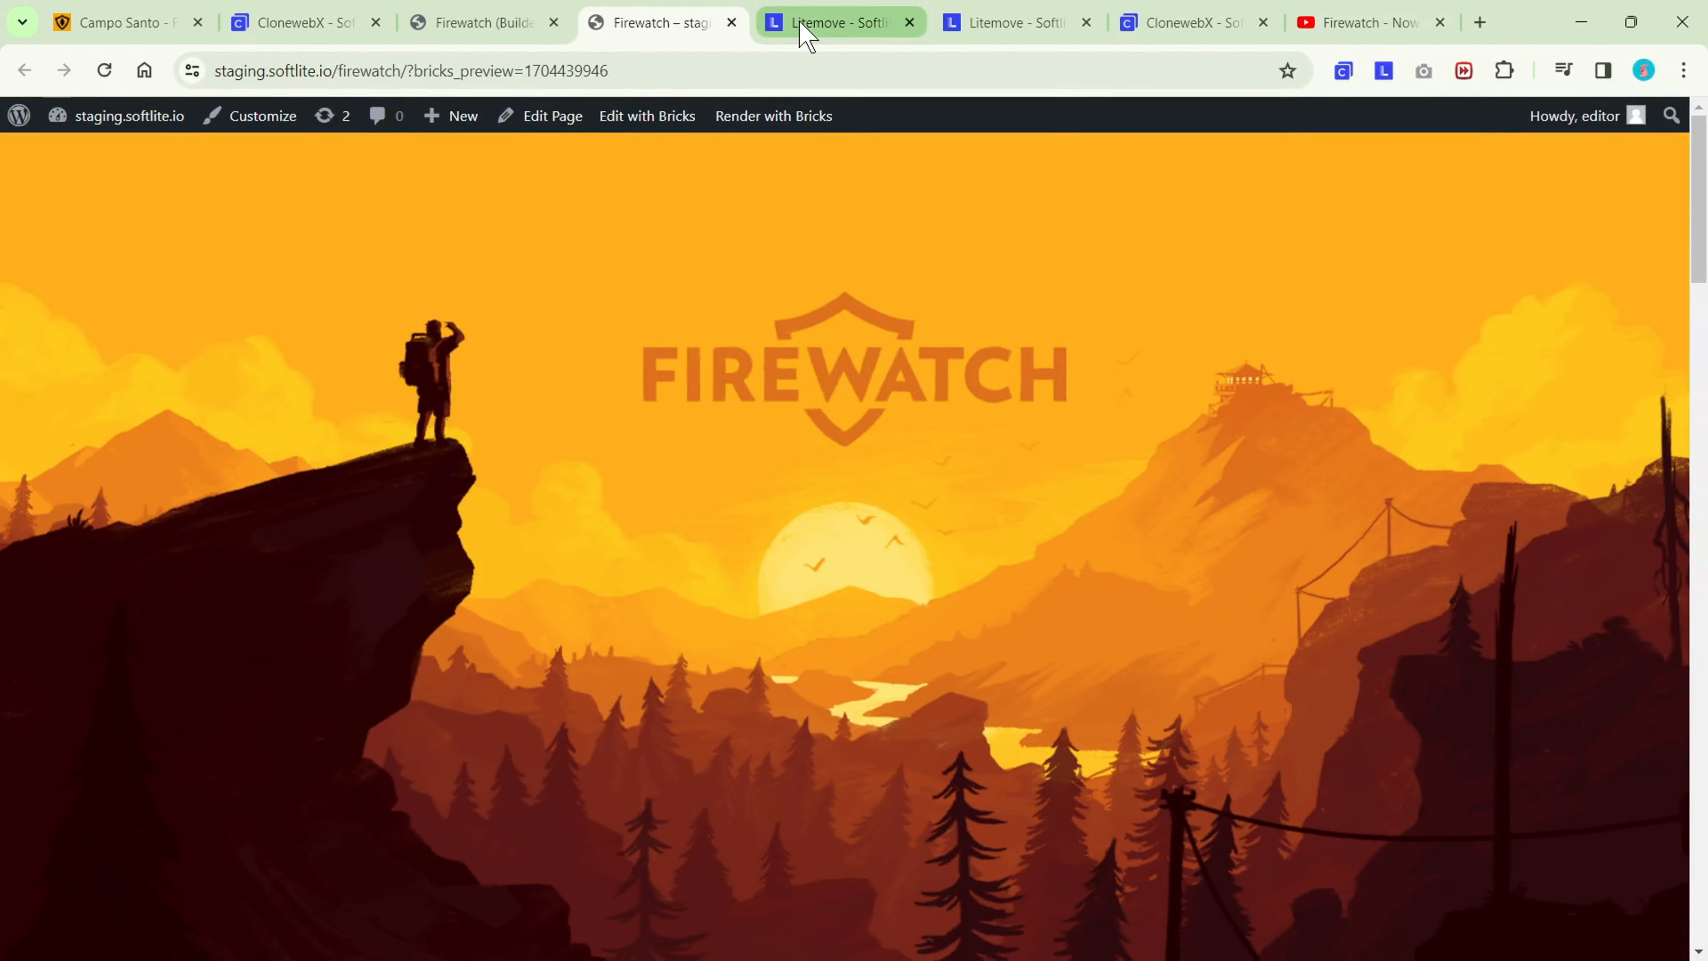
Switch to Litemove, create a new timeline named "Scoll Parallax" and set it to trigger on Scroll.
{"action": "left_click", "coordinate": [807, 27]}
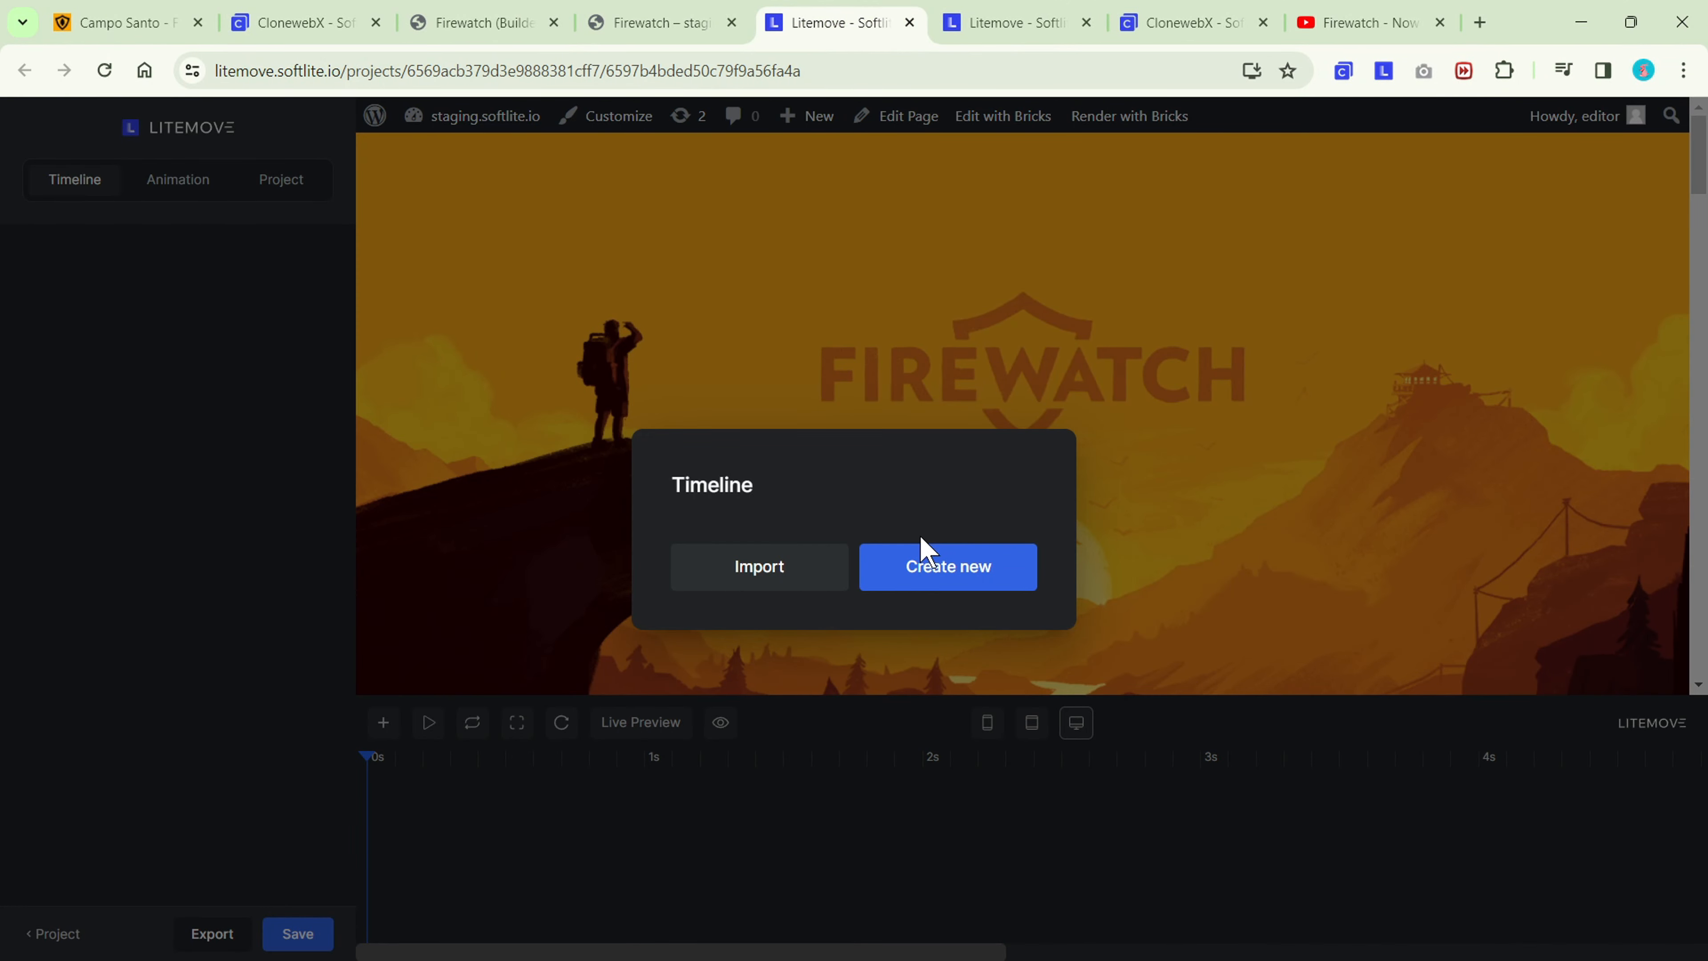
{"action": "left_click", "coordinate": [935, 575]}
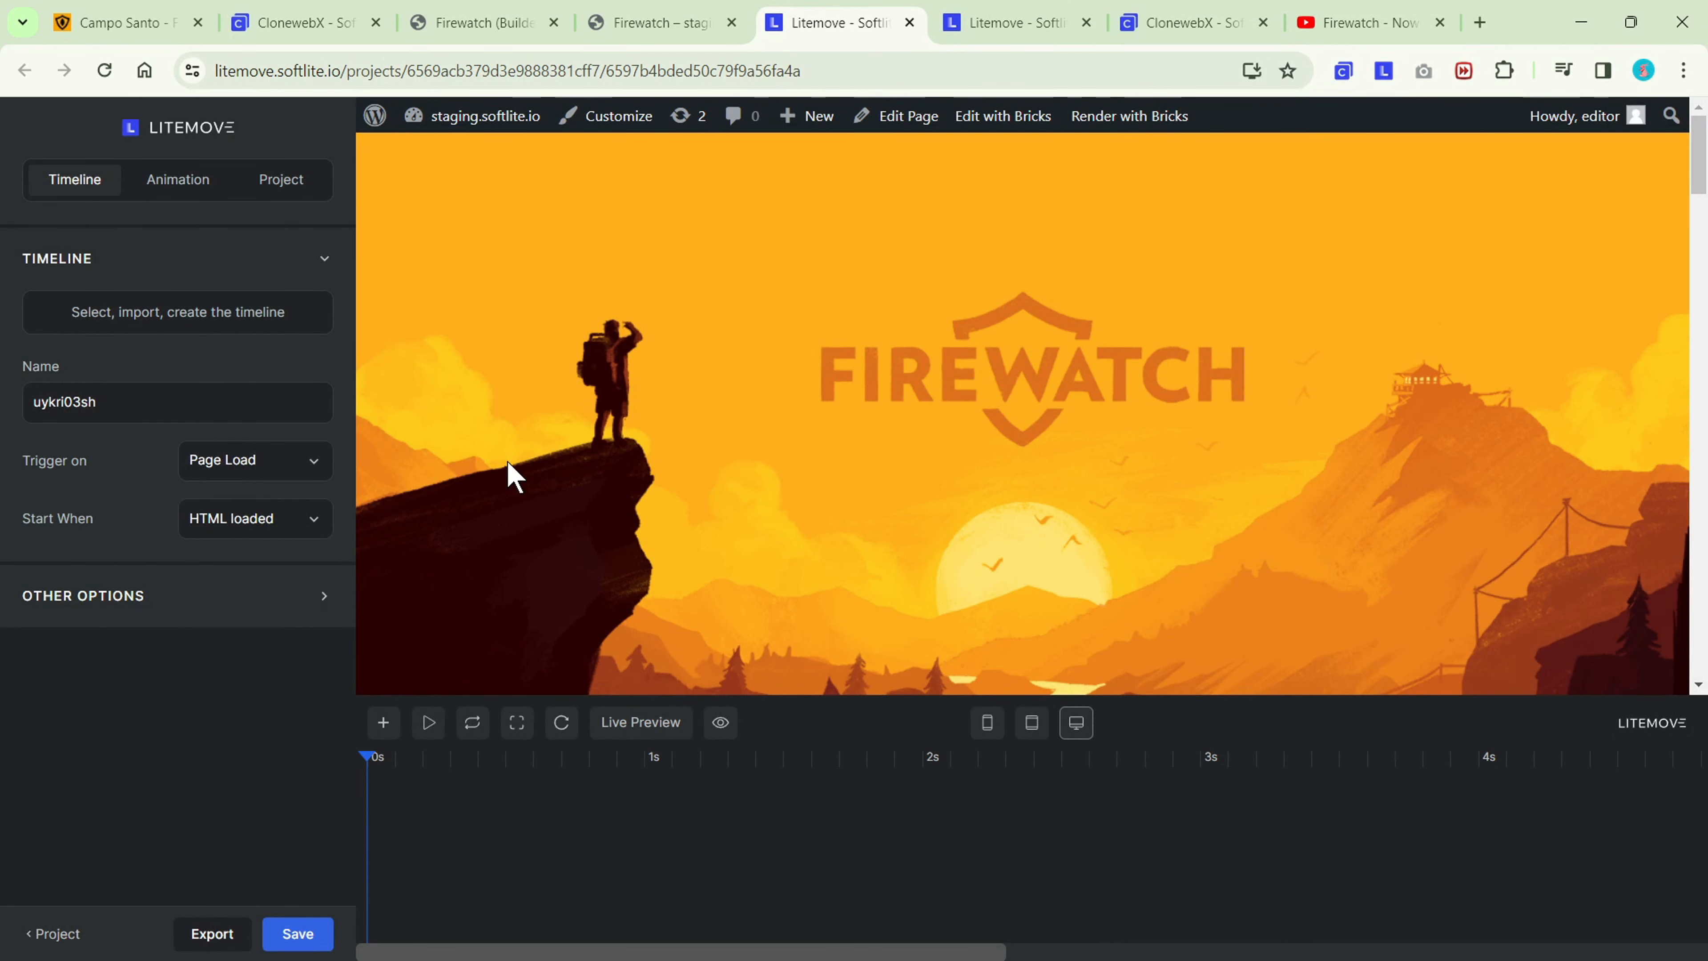
{"action": "left_click_drag", "start_coordinate": [101, 402], "coordinate": [48, 401]}
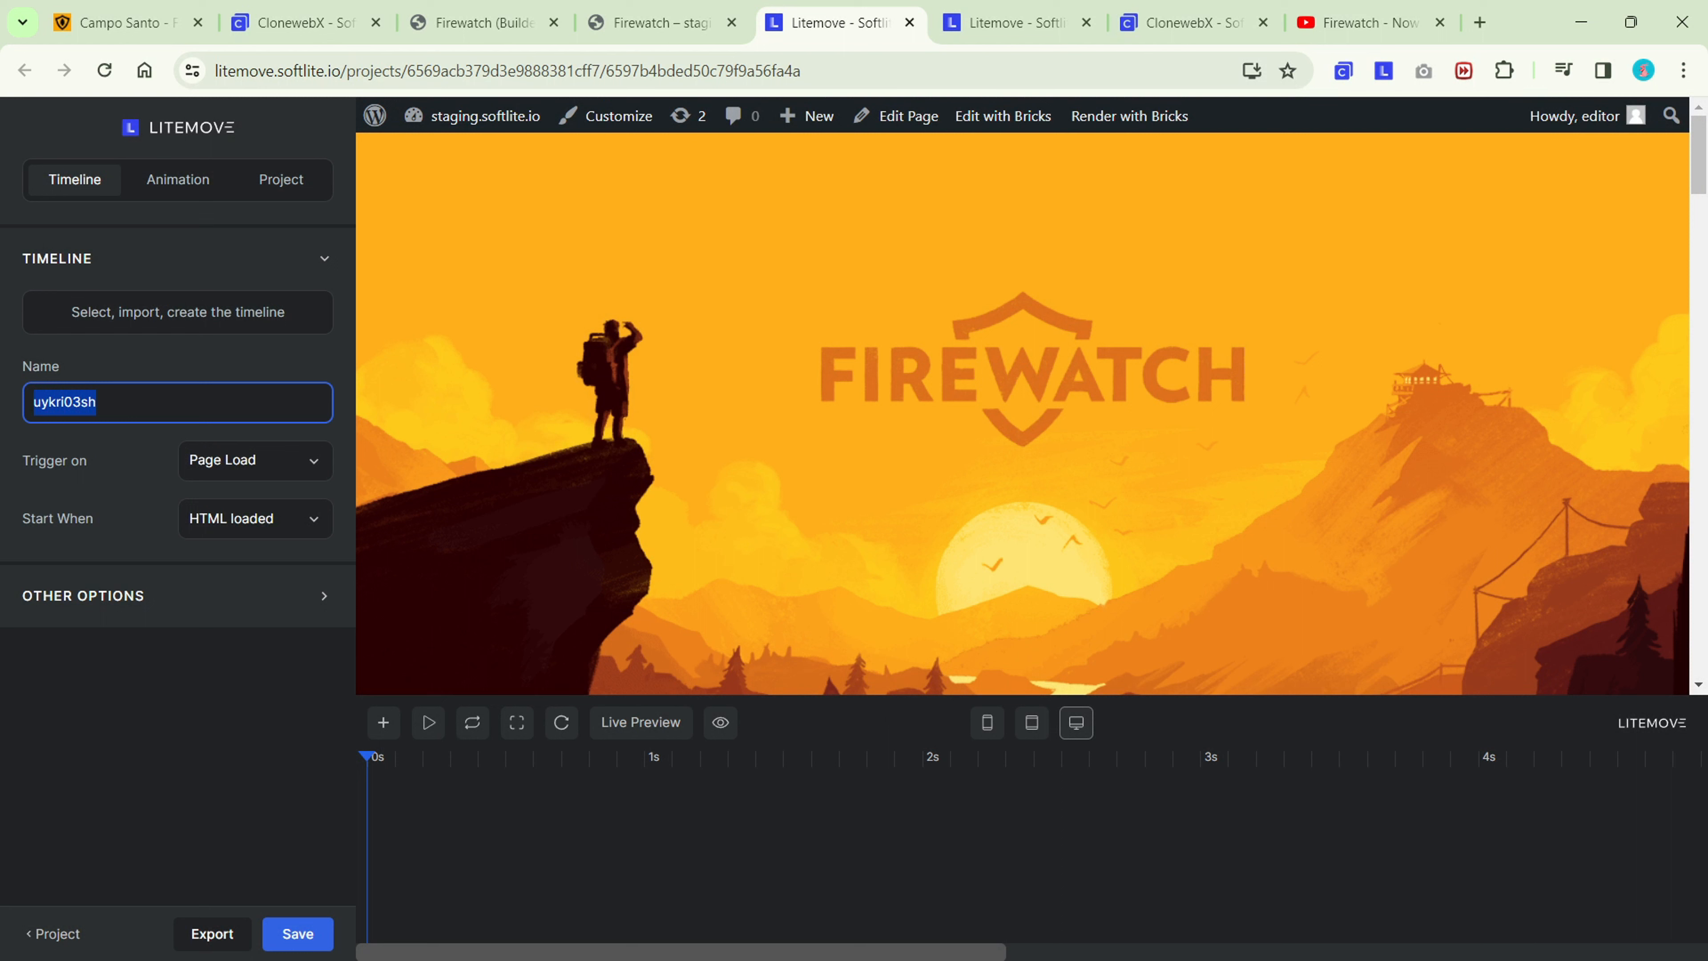
{"action": "type", "text": "Scoll Parallax"}
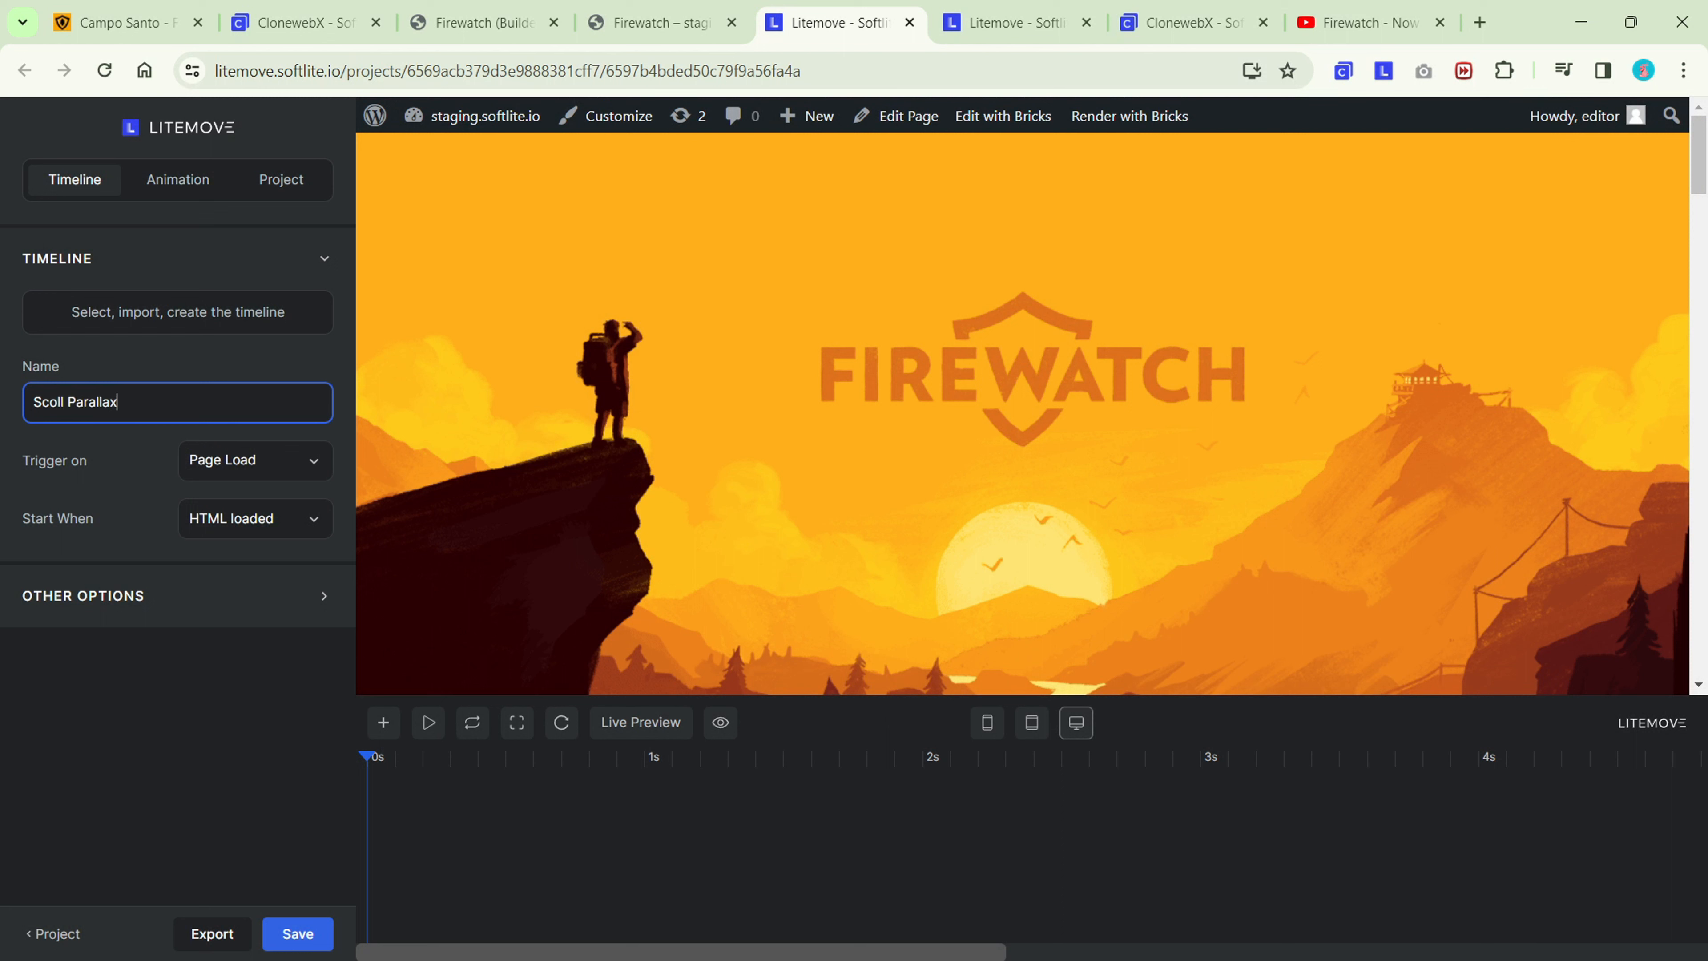
{"action": "left_click", "coordinate": [313, 476]}
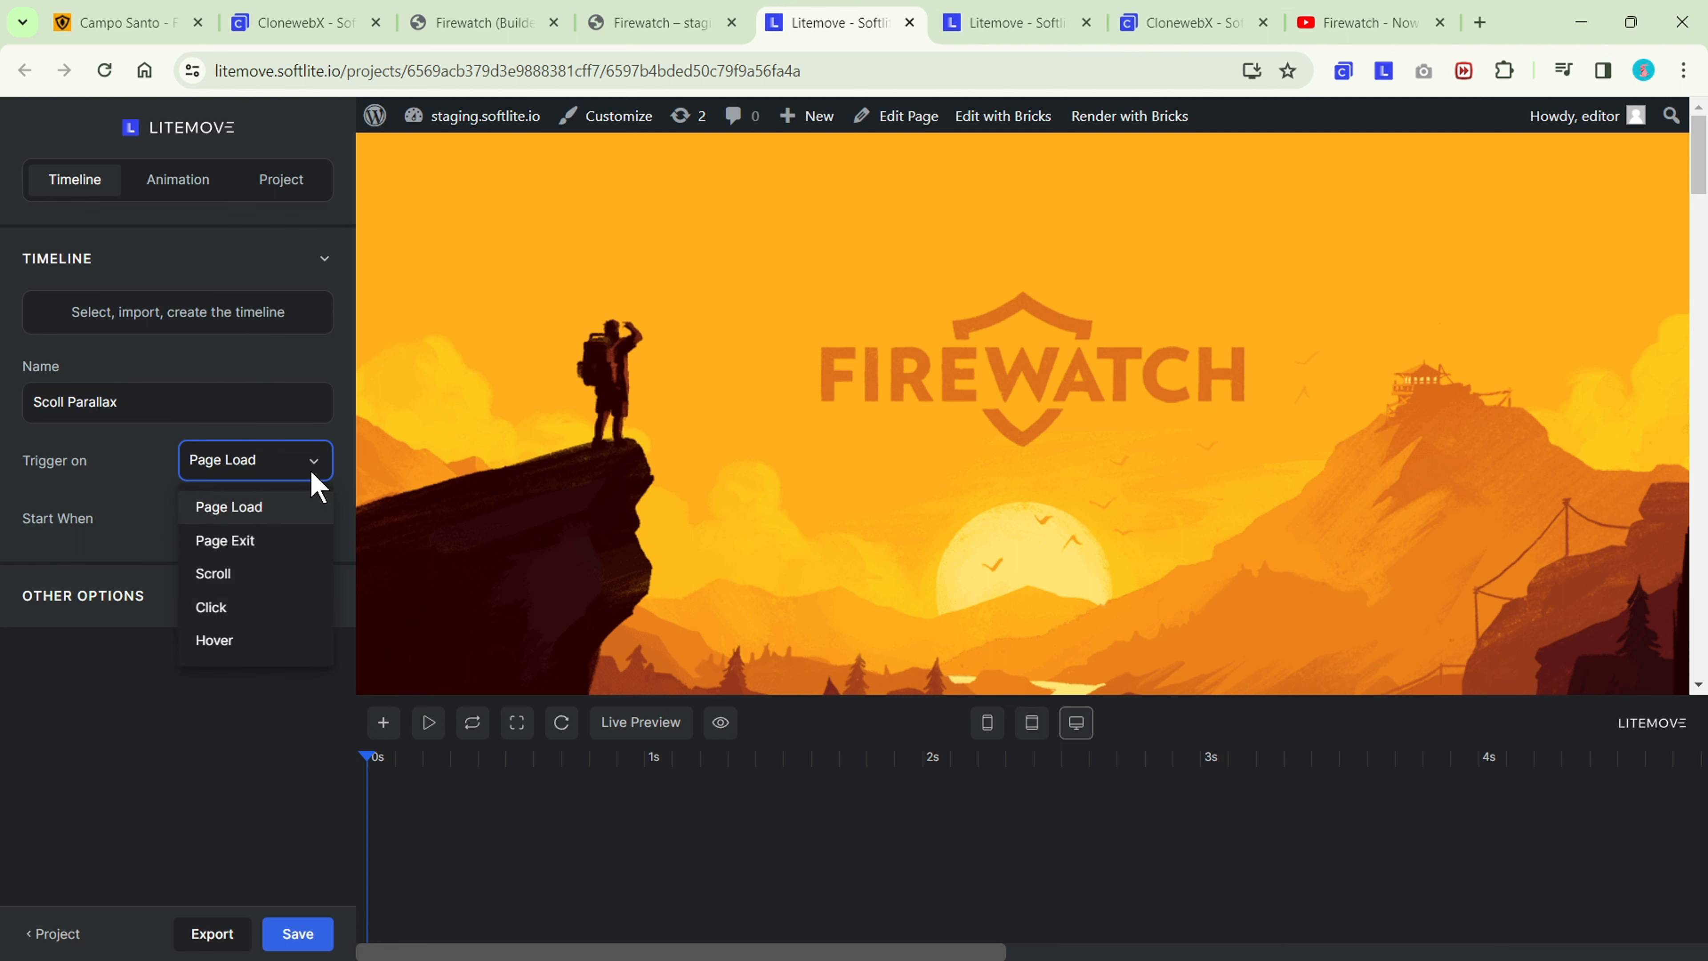
{"action": "left_click", "coordinate": [266, 586]}
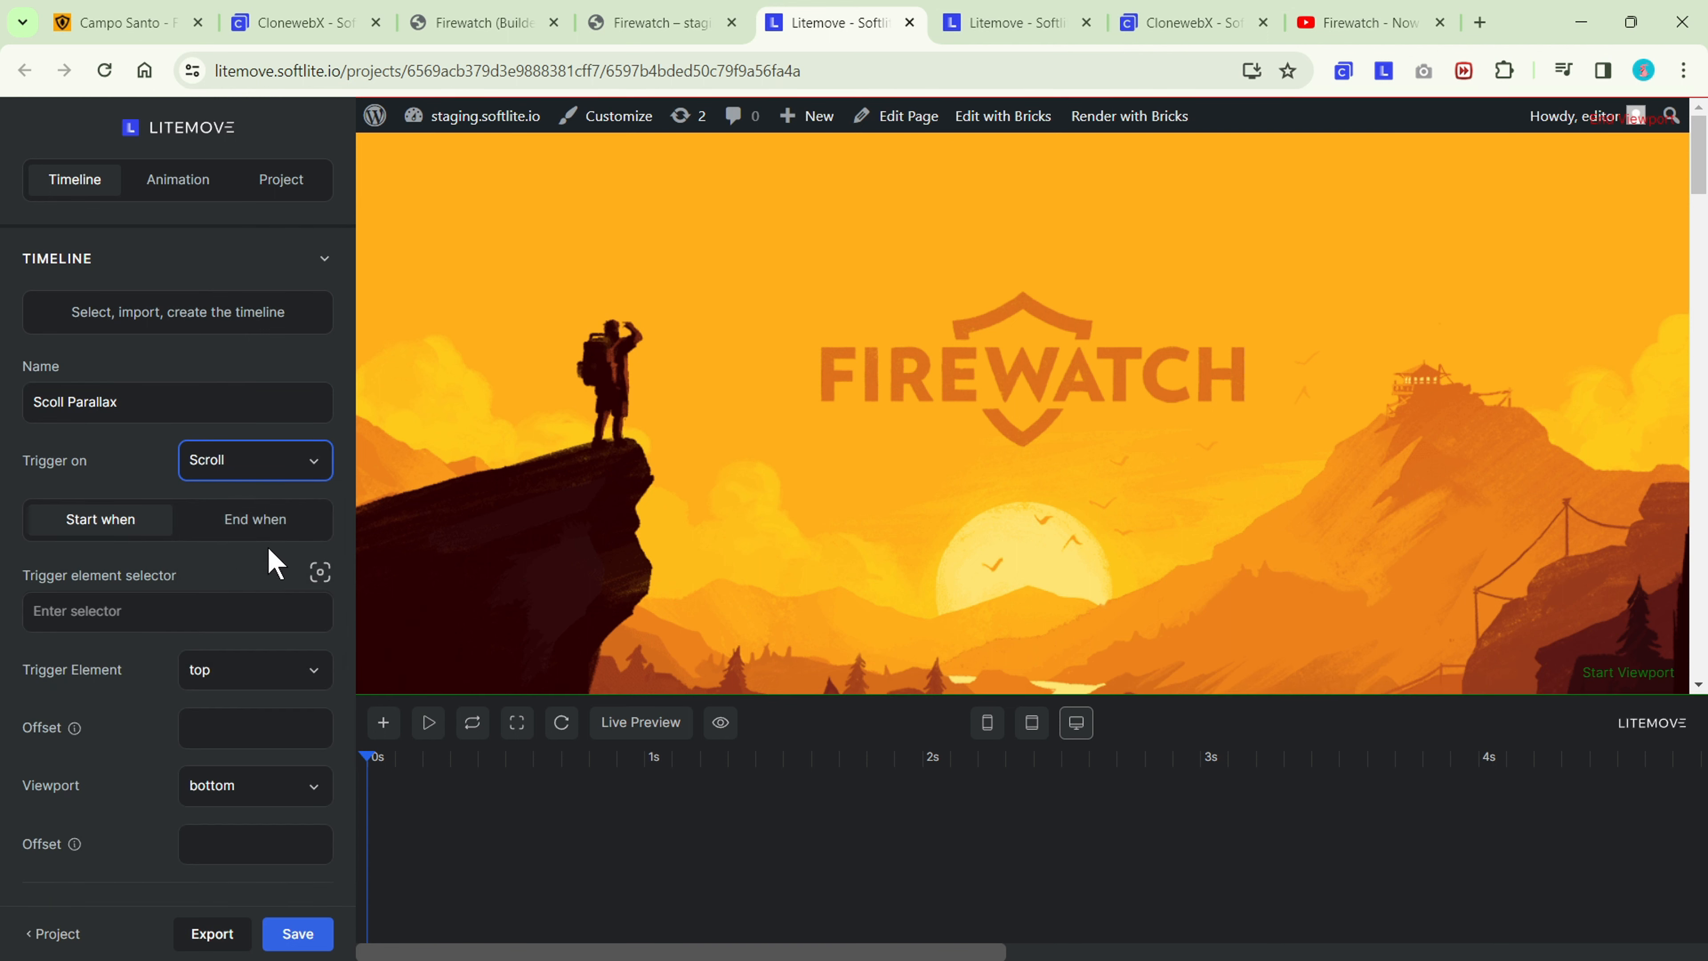
Copy the Main-wrapper element ID from the Bricks builder and enter #main-wrapper as the timeline's start trigger element selector in Litemove.
{"action": "scroll", "coordinate": [268, 547], "scroll_direction": "down", "scroll_amount": 3}
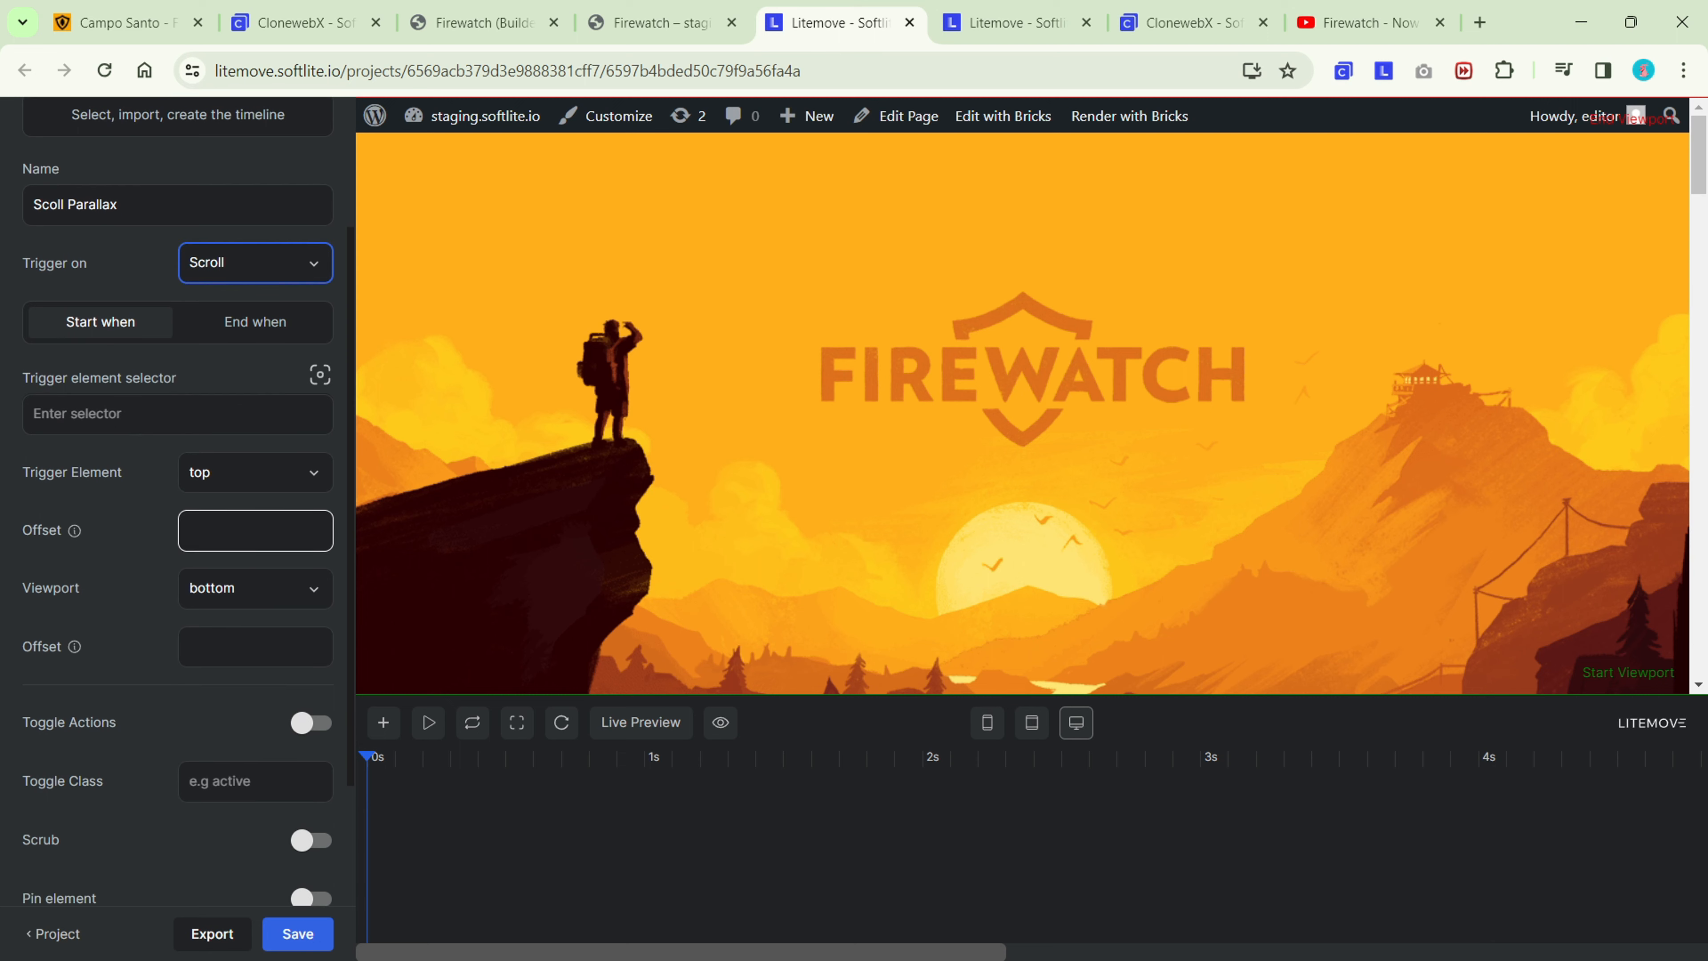
{"action": "scroll", "coordinate": [255, 503], "scroll_direction": "up", "scroll_amount": 1}
{"action": "left_click", "coordinate": [255, 501]}
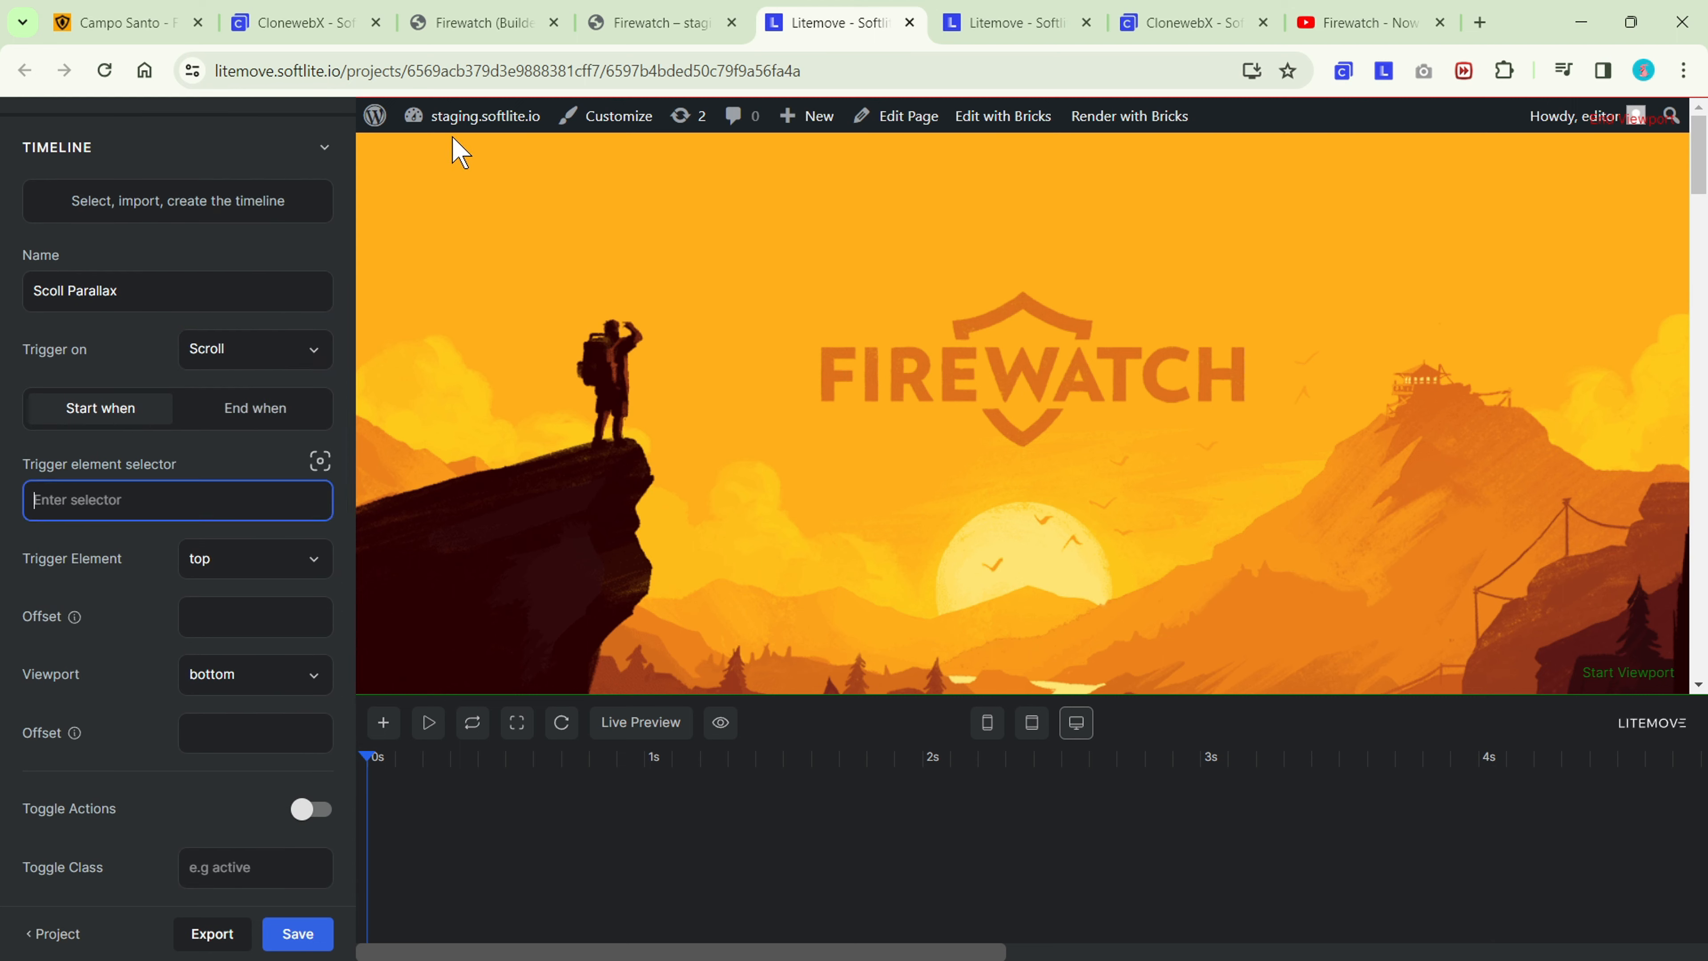
{"action": "left_click", "coordinate": [666, 20]}
{"action": "left_click", "coordinate": [486, 23]}
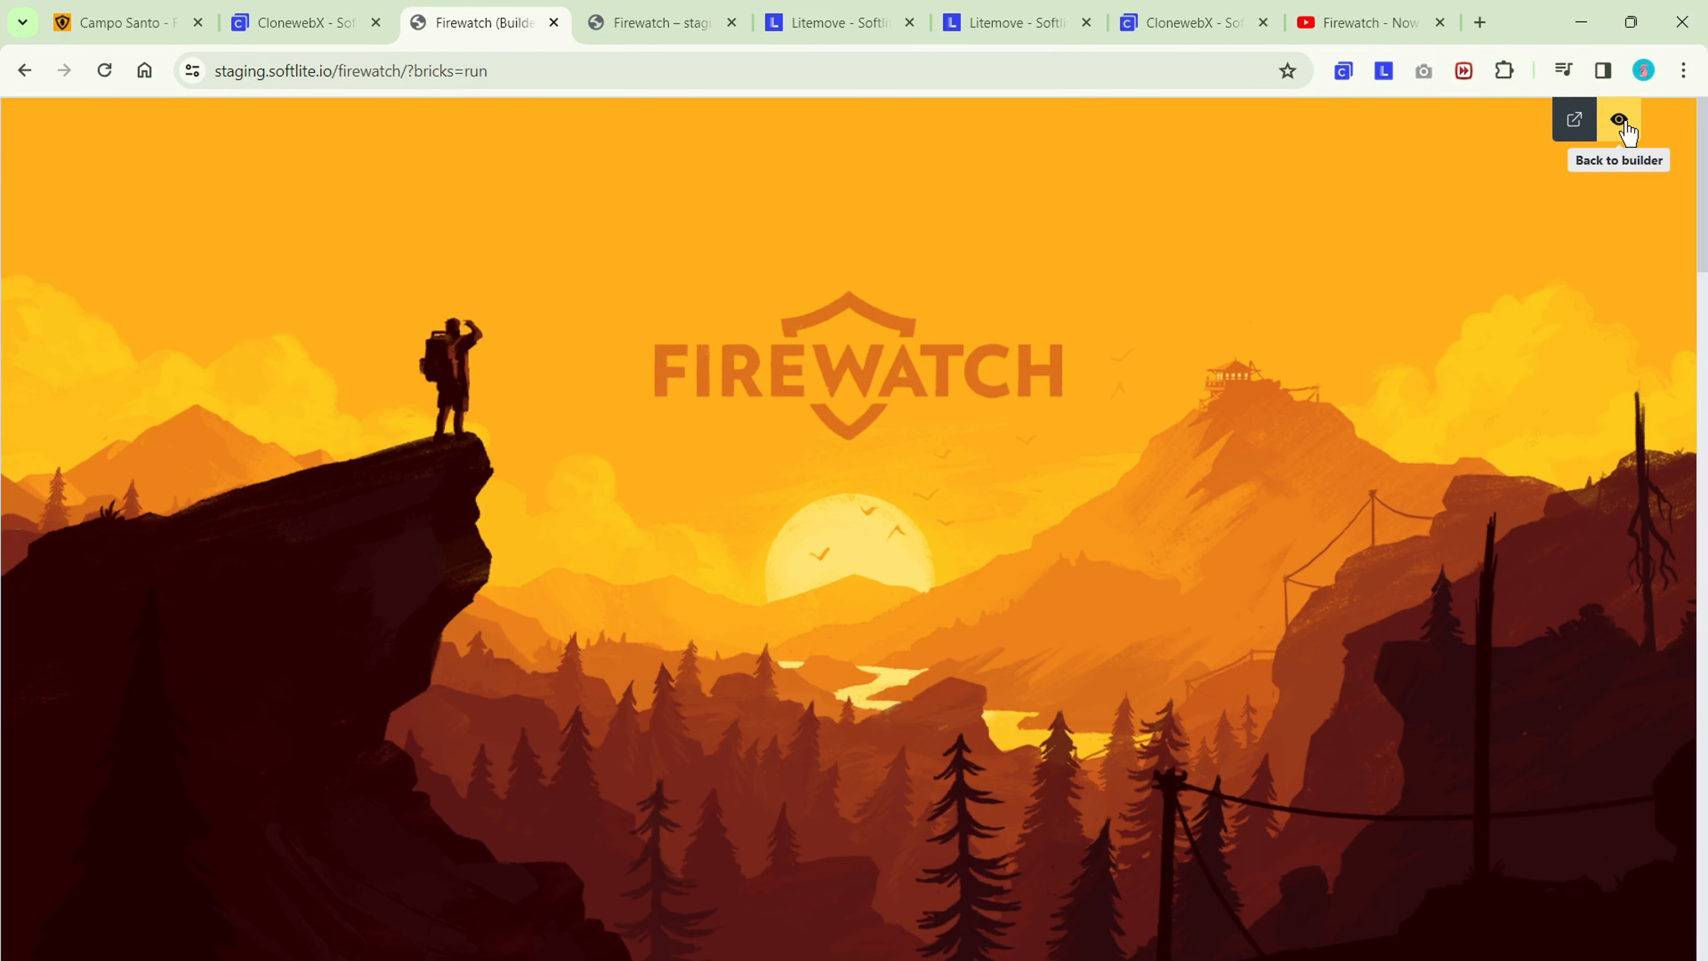
{"action": "left_click", "coordinate": [1619, 121]}
{"action": "left_click_drag", "start_coordinate": [485, 23], "coordinate": [662, 27]}
{"action": "left_click", "coordinate": [1559, 251]}
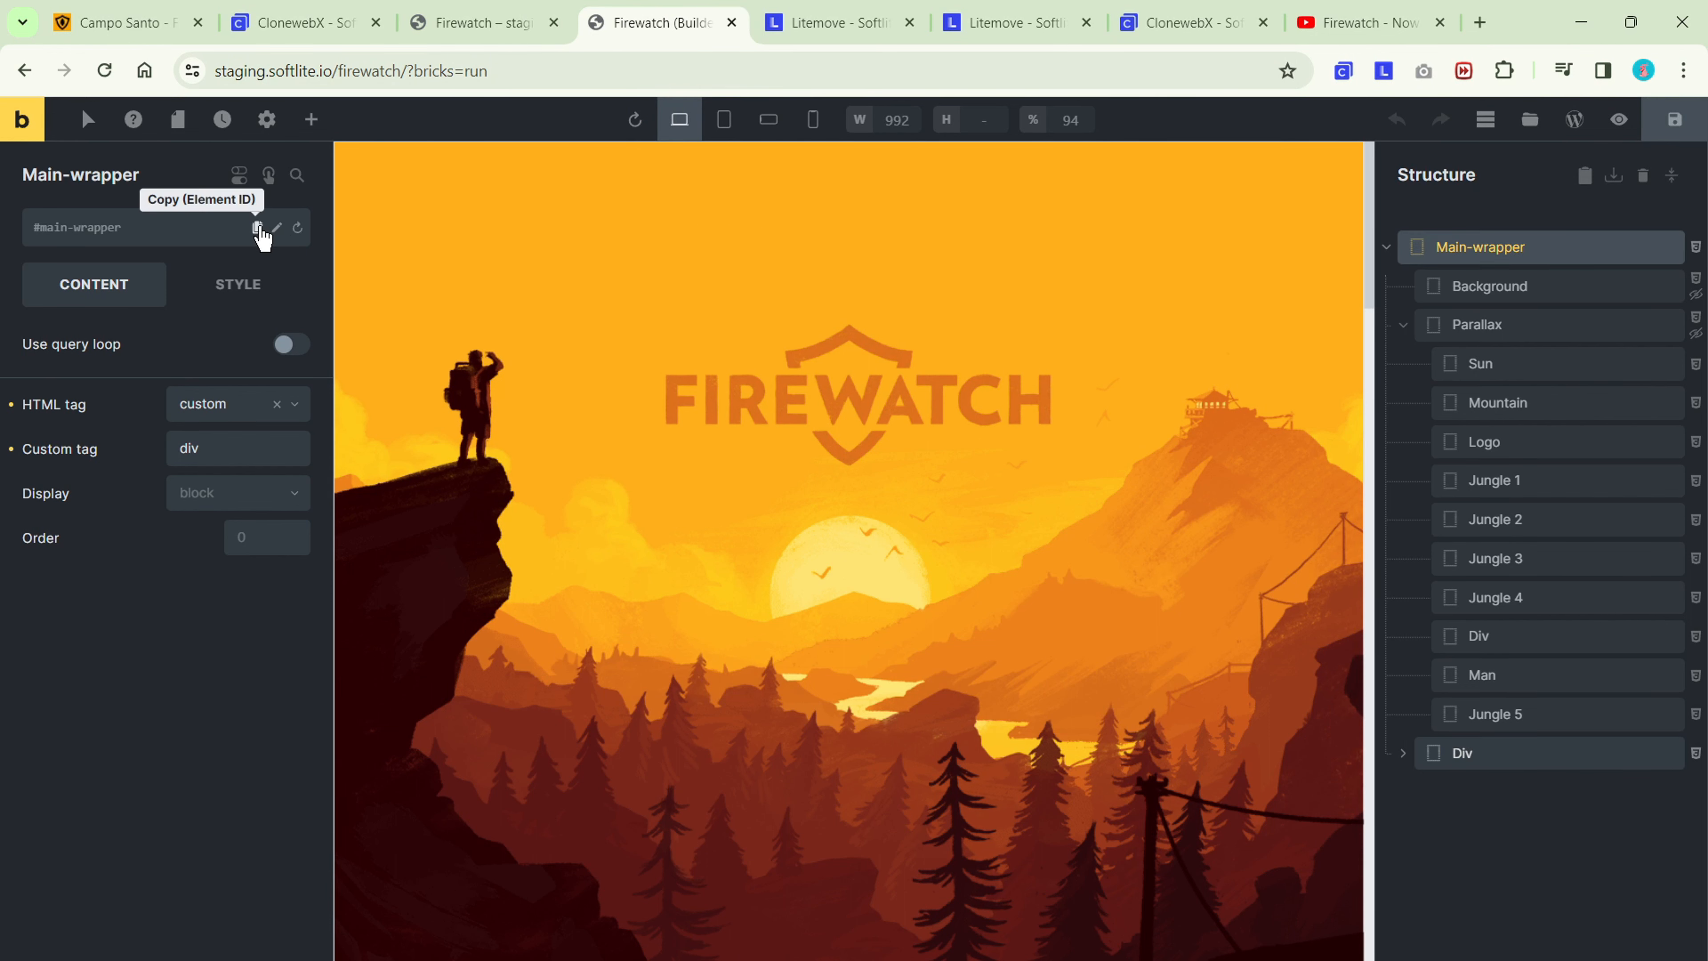
{"action": "left_click", "coordinate": [259, 229]}
{"action": "left_click", "coordinate": [834, 26]}
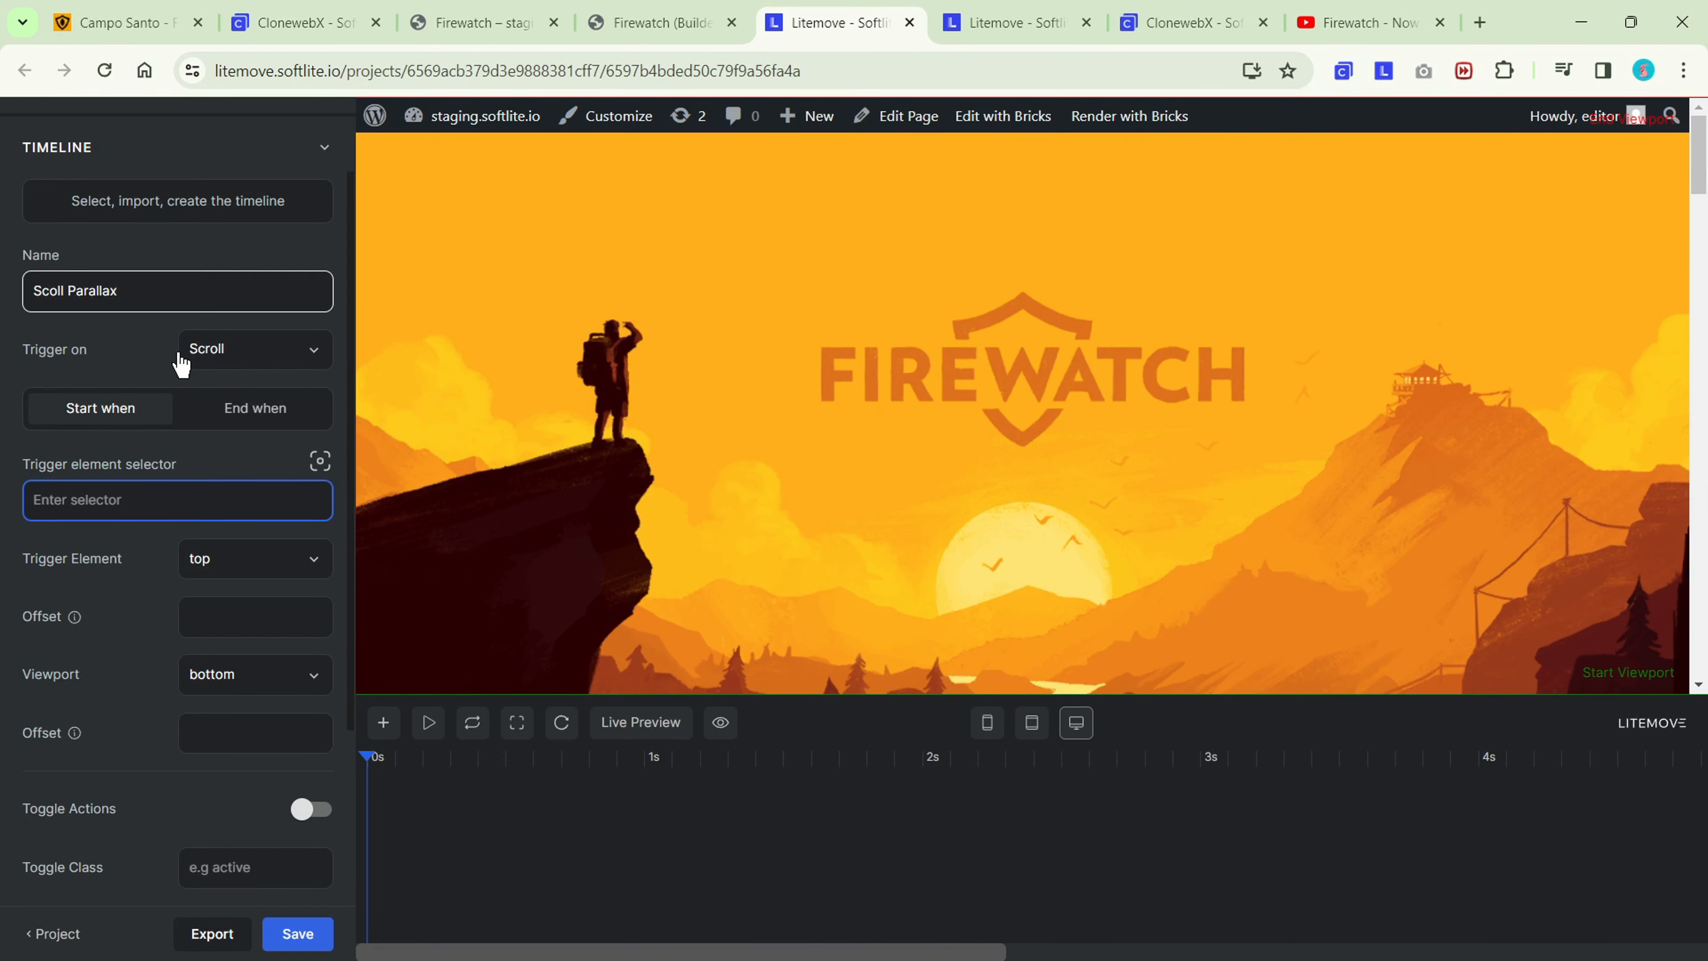
{"action": "type", "text": "#main-wrapper"}
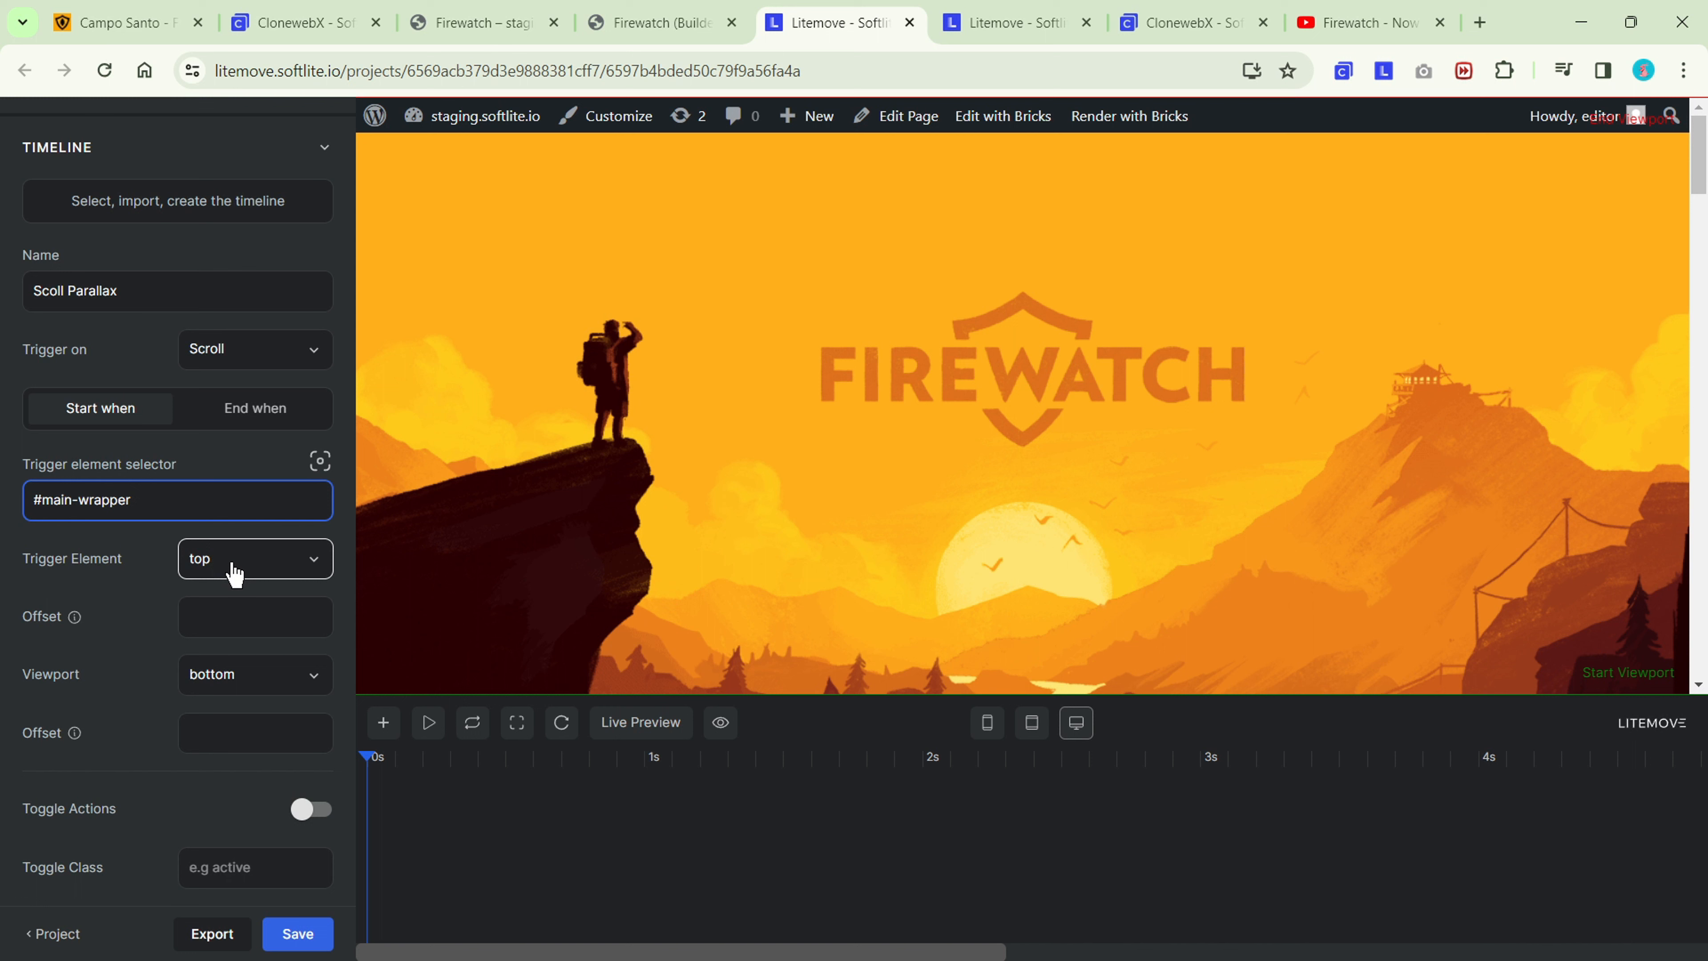
Set the scroll trigger's start viewport to top and its end trigger element position to center.
{"action": "left_click", "coordinate": [235, 685]}
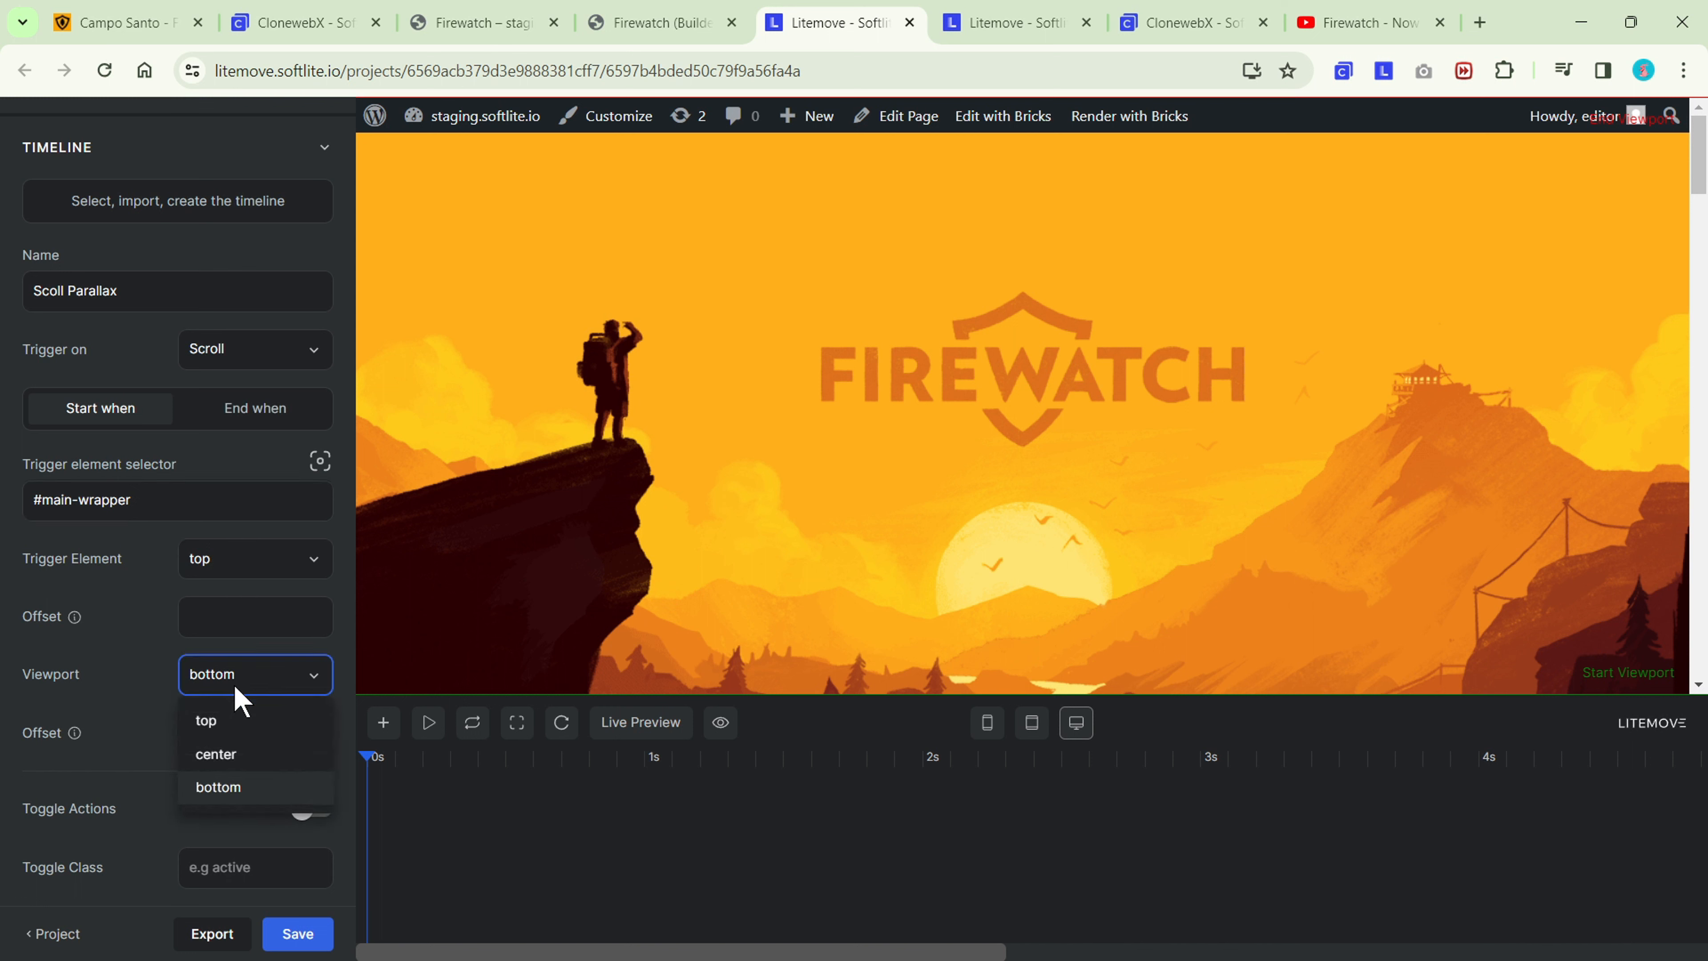
{"action": "left_click", "coordinate": [235, 724]}
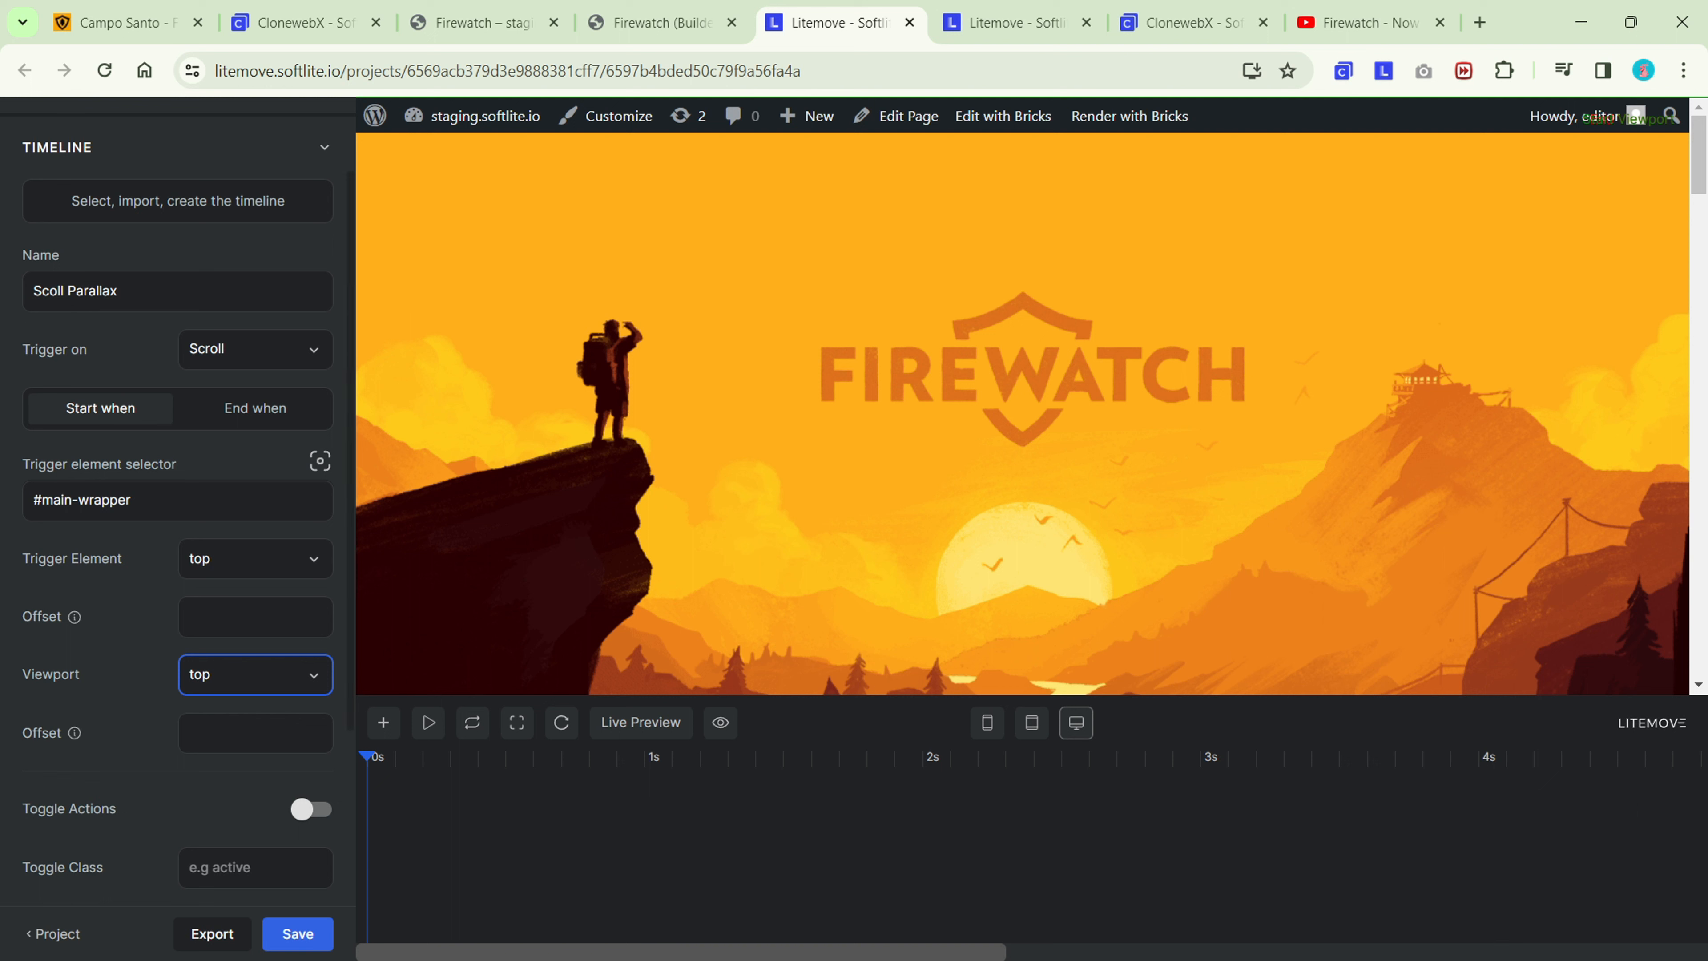
{"action": "left_click", "coordinate": [277, 412]}
{"action": "left_click", "coordinate": [266, 500]}
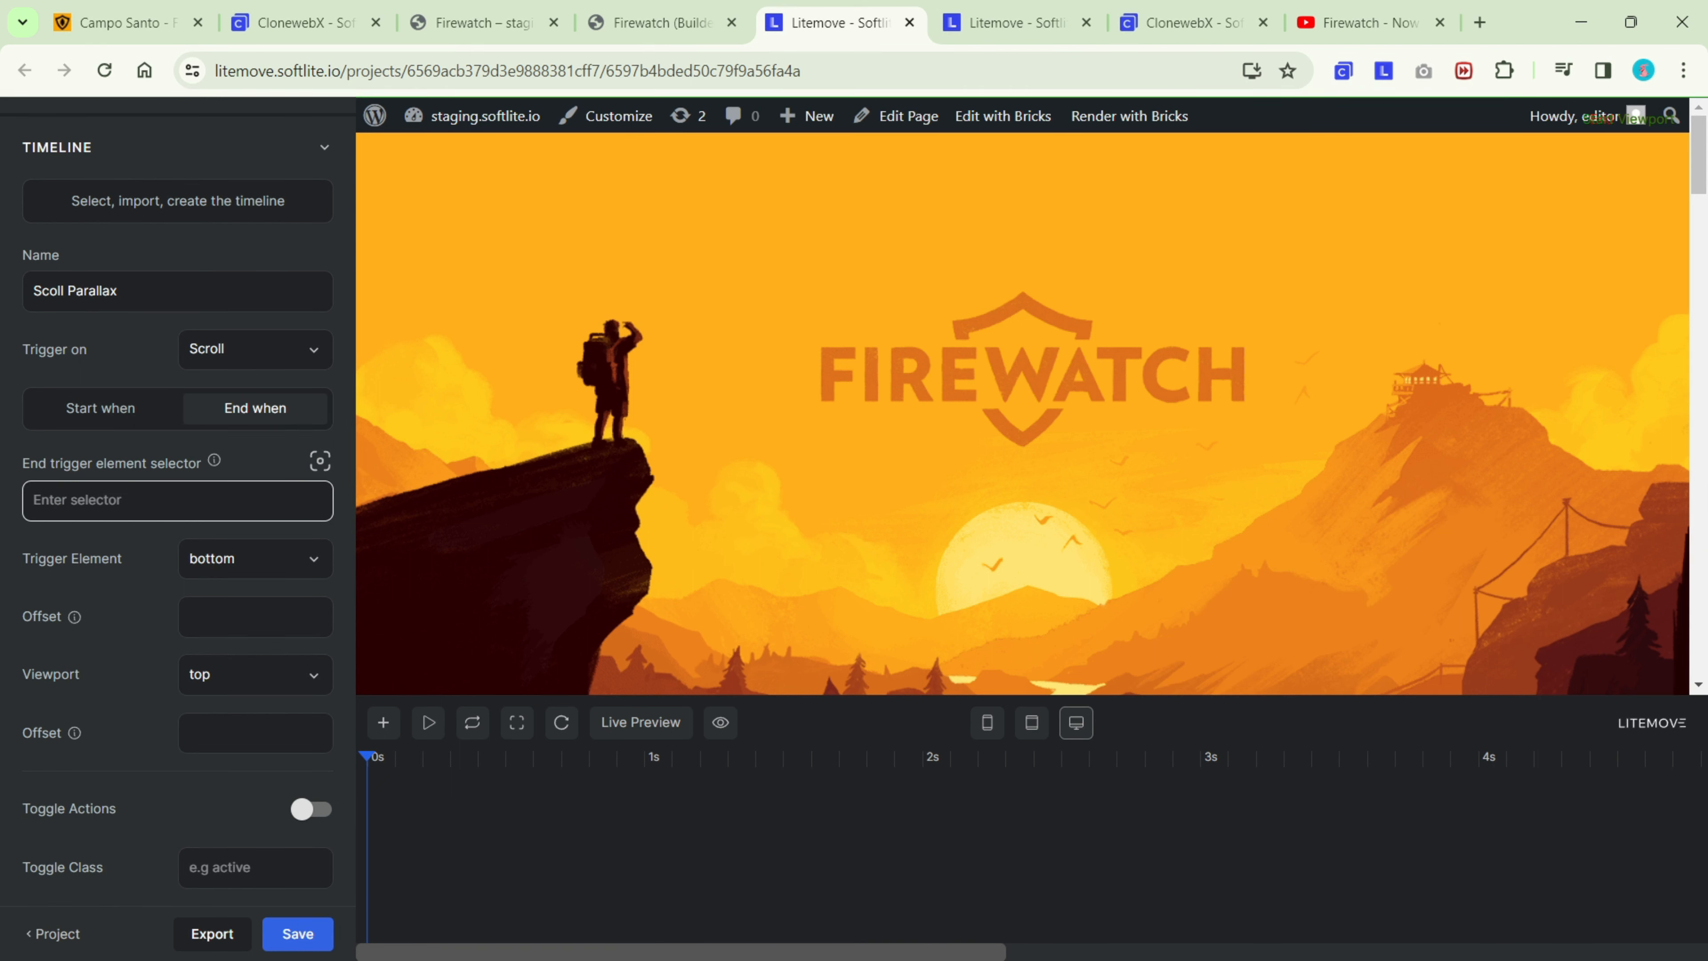
{"action": "left_click", "coordinate": [239, 558]}
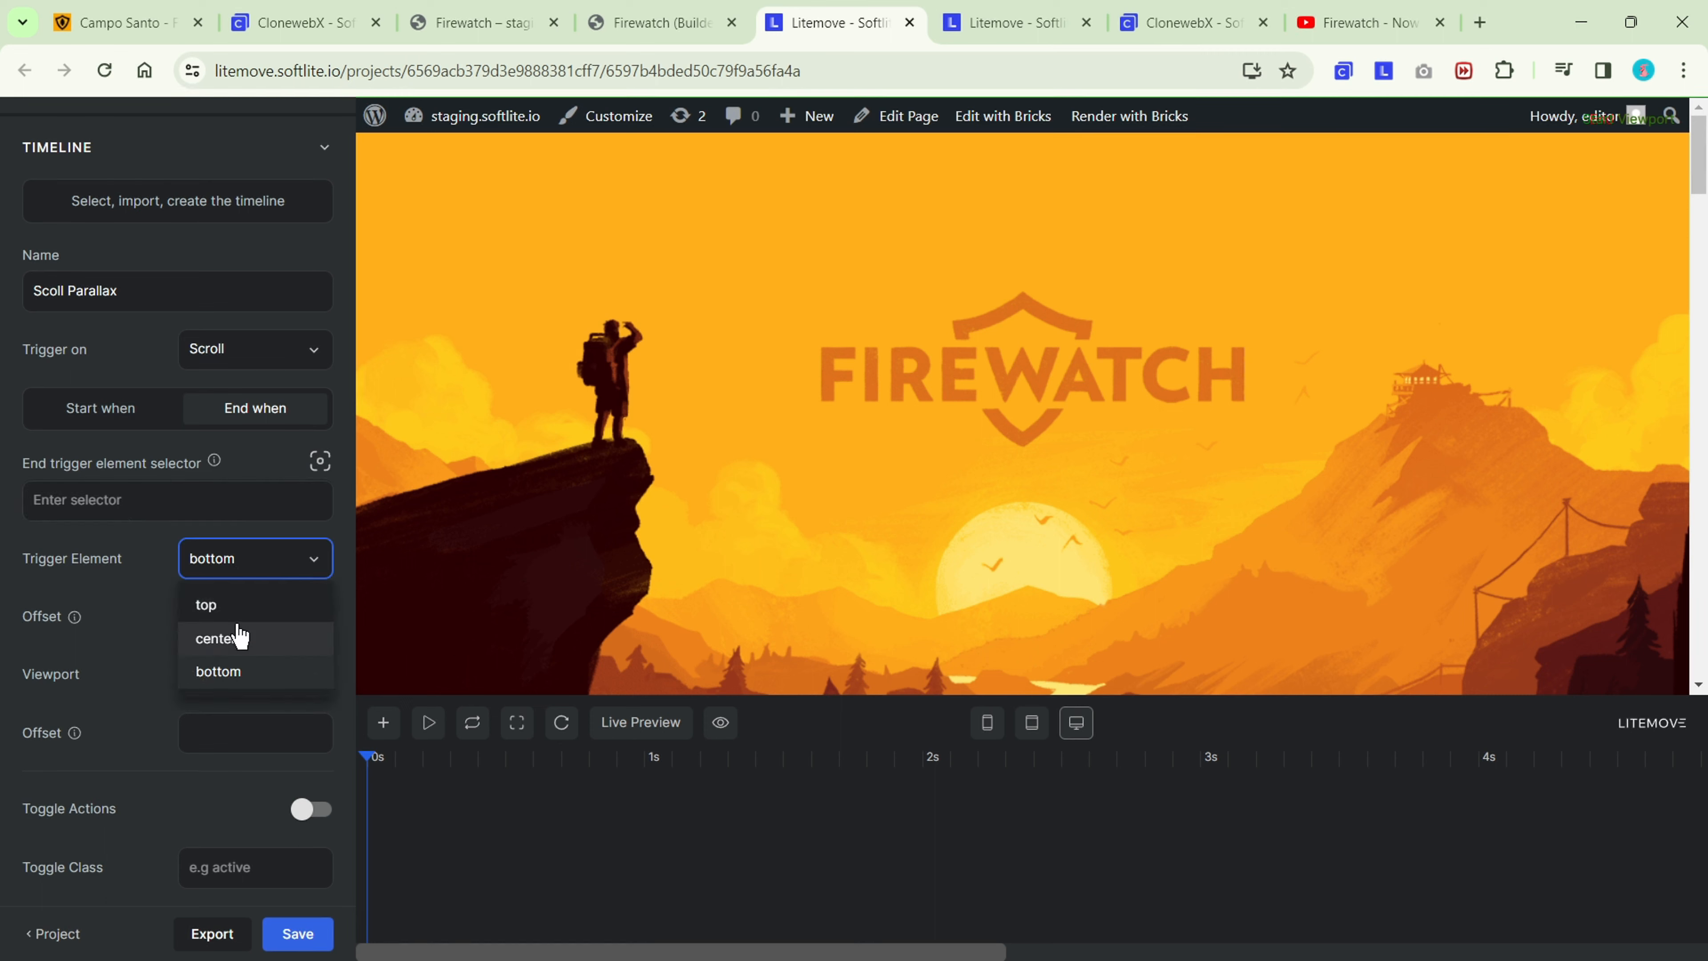
{"action": "left_click", "coordinate": [239, 643]}
Examine the Firewatch page preview from the hero scene down to the purchase section to judge the scroll range.
{"action": "scroll", "coordinate": [1097, 639], "scroll_direction": "down", "scroll_amount": 5}
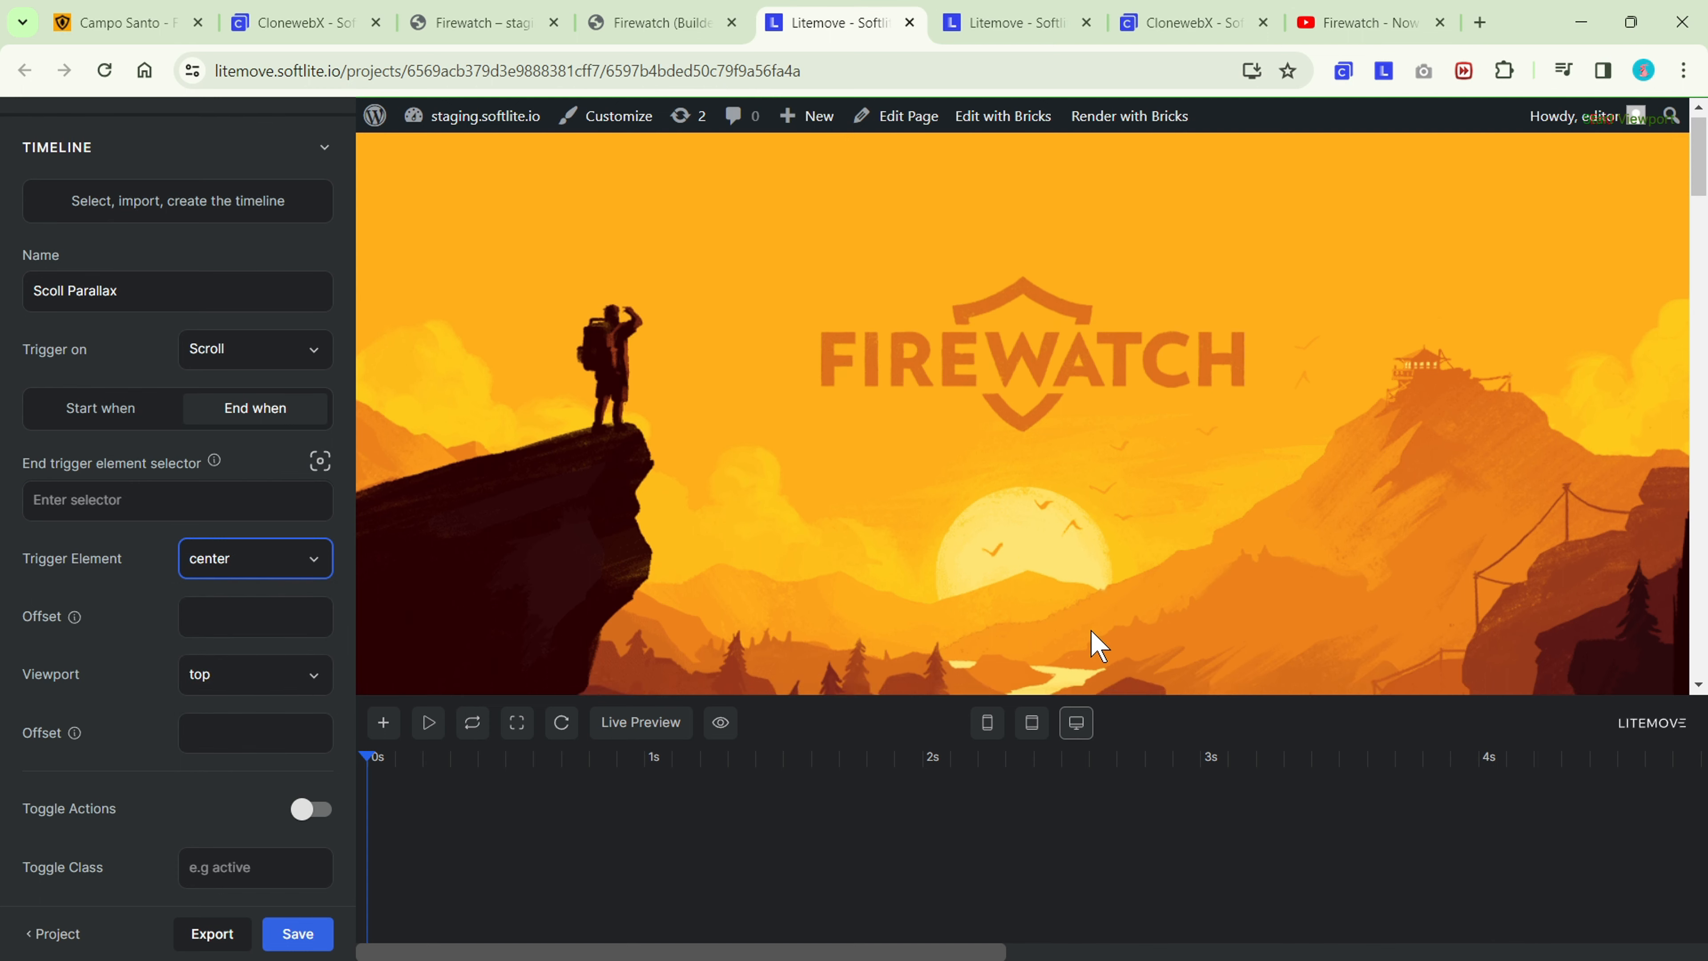
{"action": "scroll", "coordinate": [1223, 430], "scroll_direction": "up", "scroll_amount": 2}
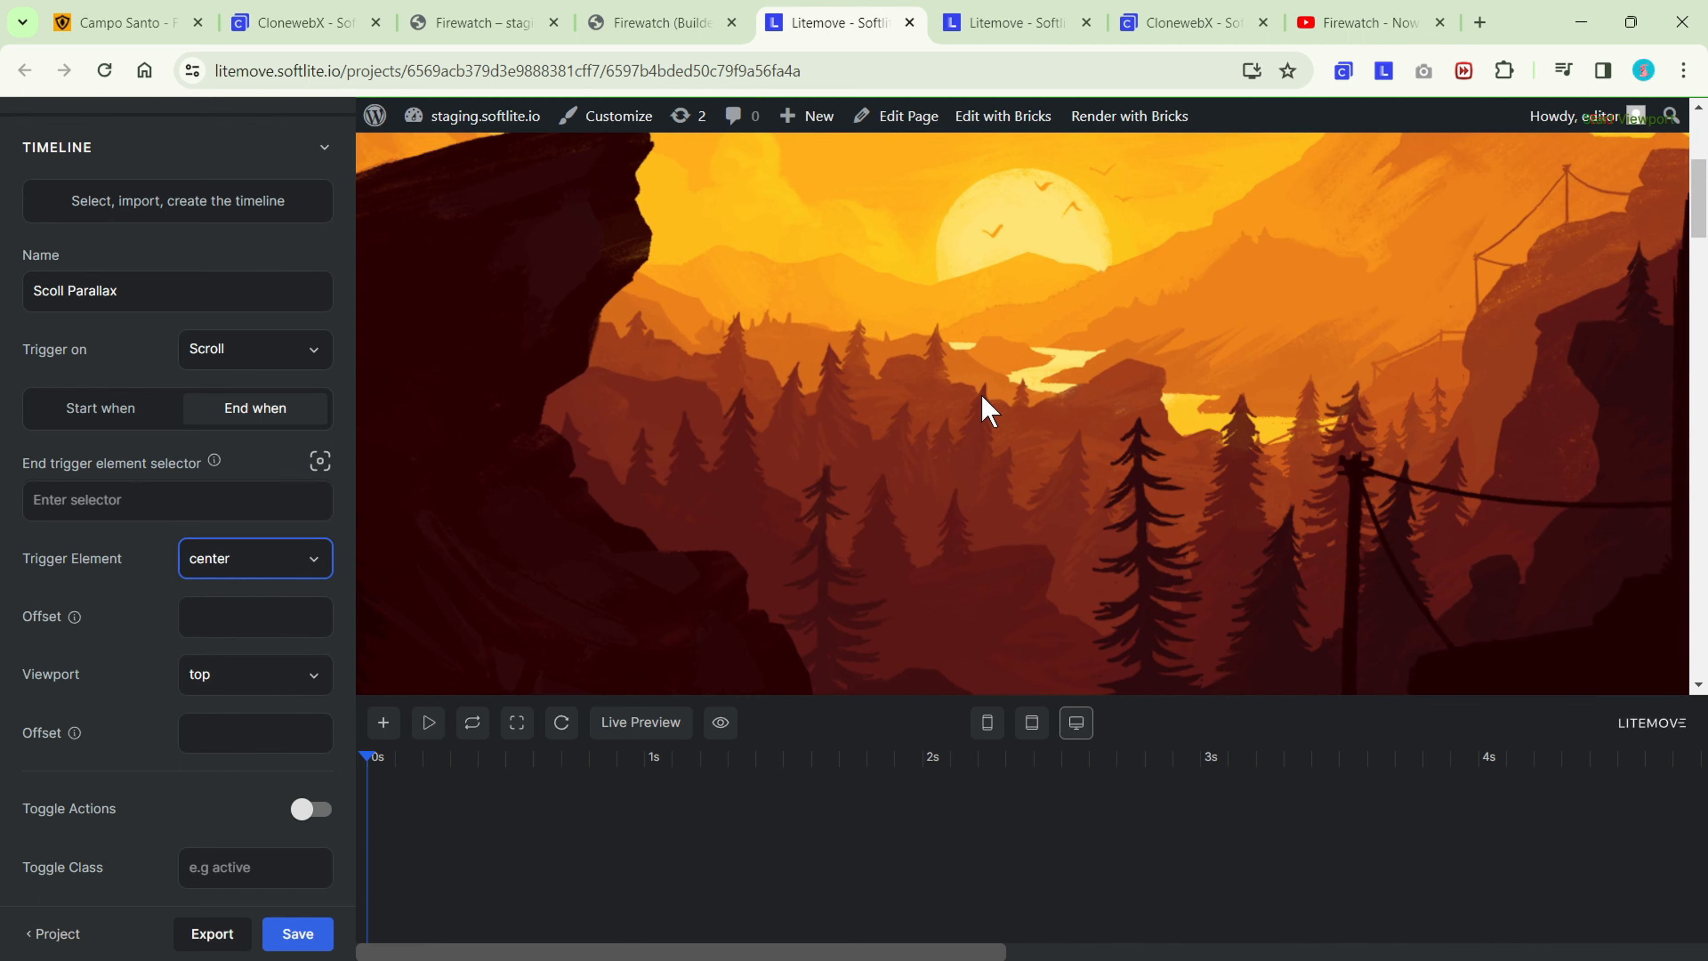
{"action": "scroll", "coordinate": [983, 407], "scroll_direction": "down", "scroll_amount": 5}
{"action": "scroll", "coordinate": [1002, 317], "scroll_direction": "up", "scroll_amount": 7}
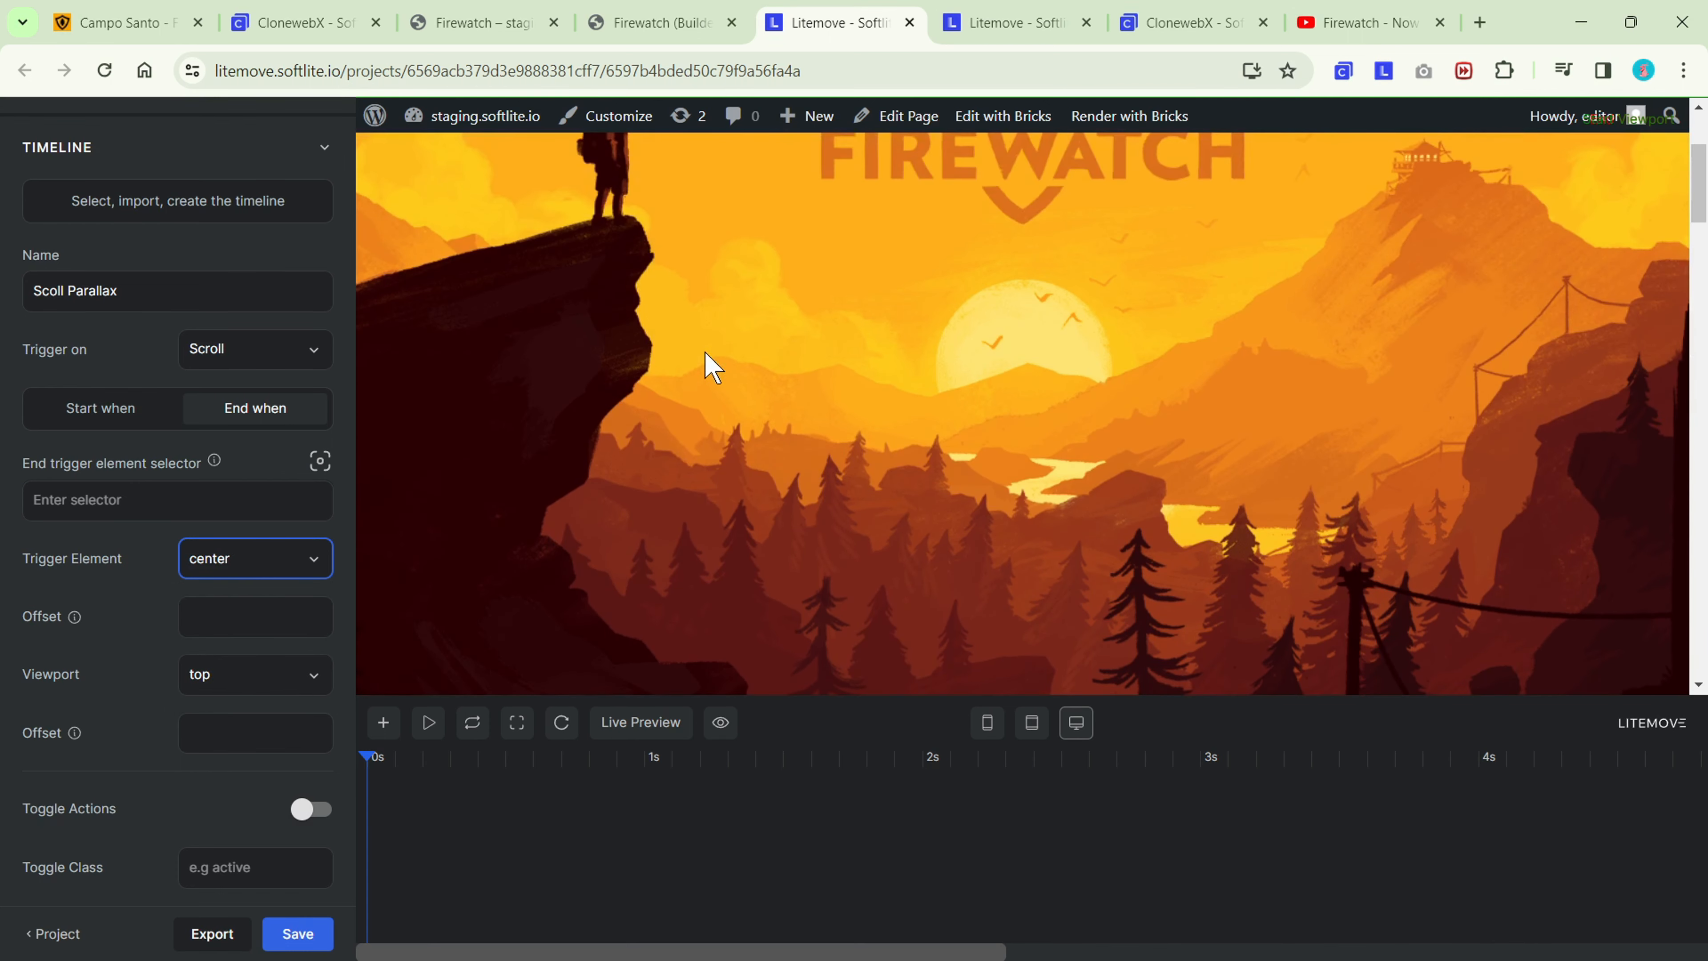
{"action": "scroll", "coordinate": [560, 473], "scroll_direction": "down", "scroll_amount": 2}
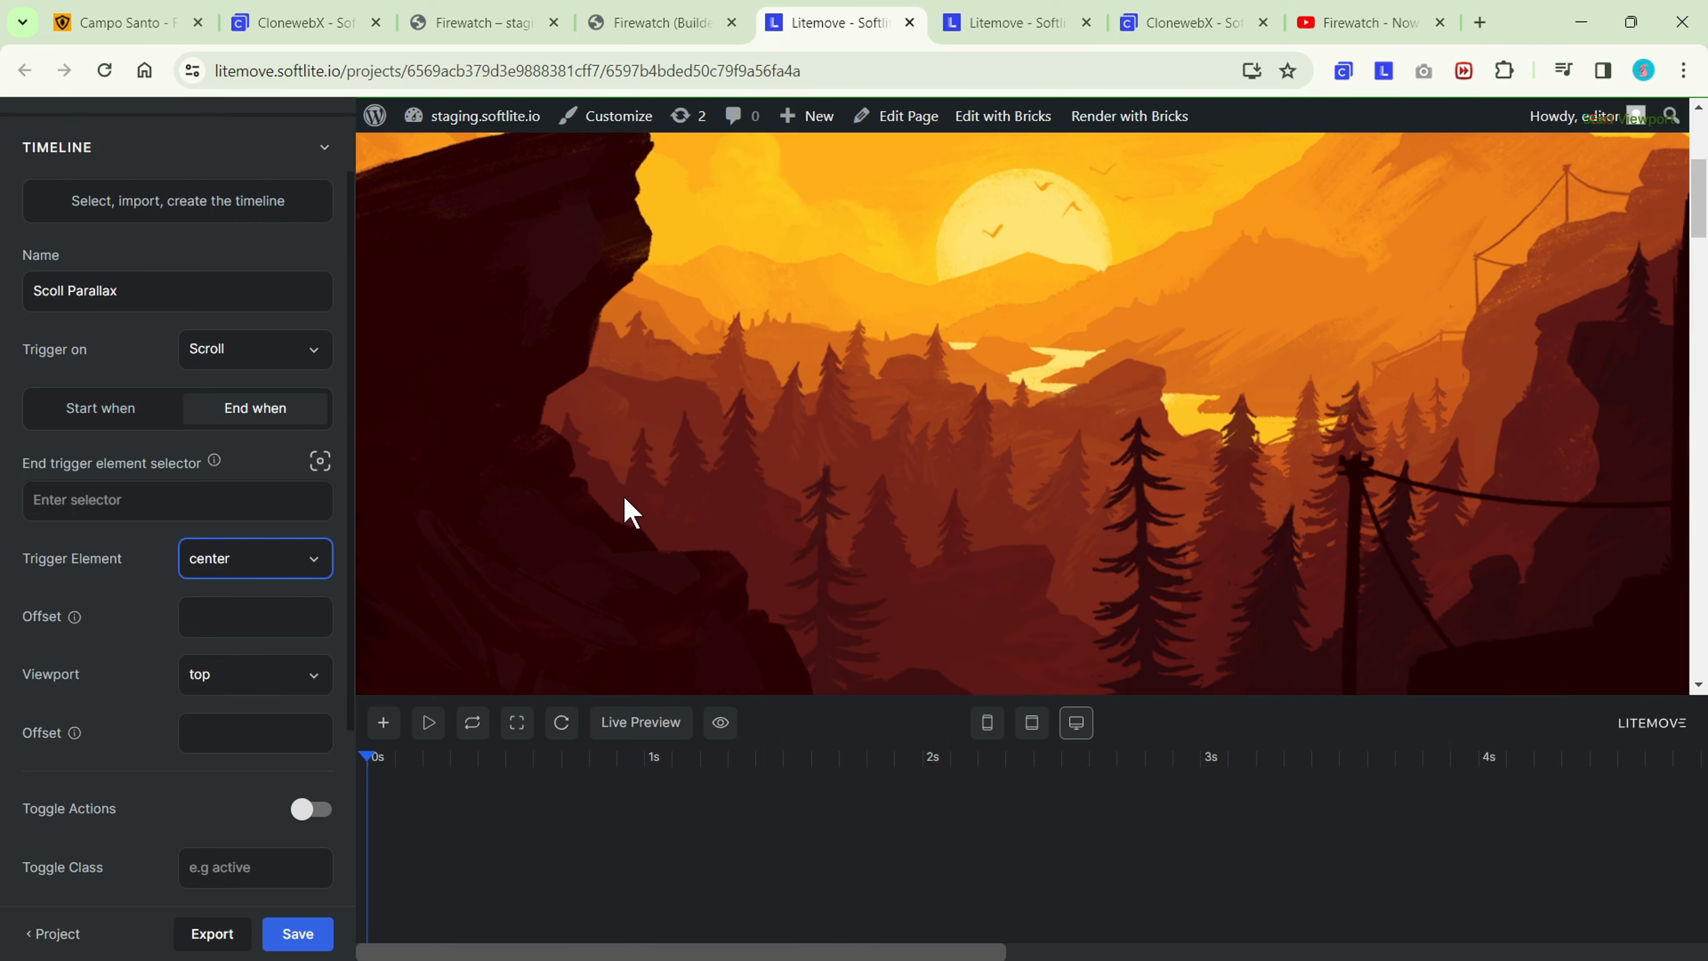
{"action": "scroll", "coordinate": [632, 511], "scroll_direction": "down", "scroll_amount": 4}
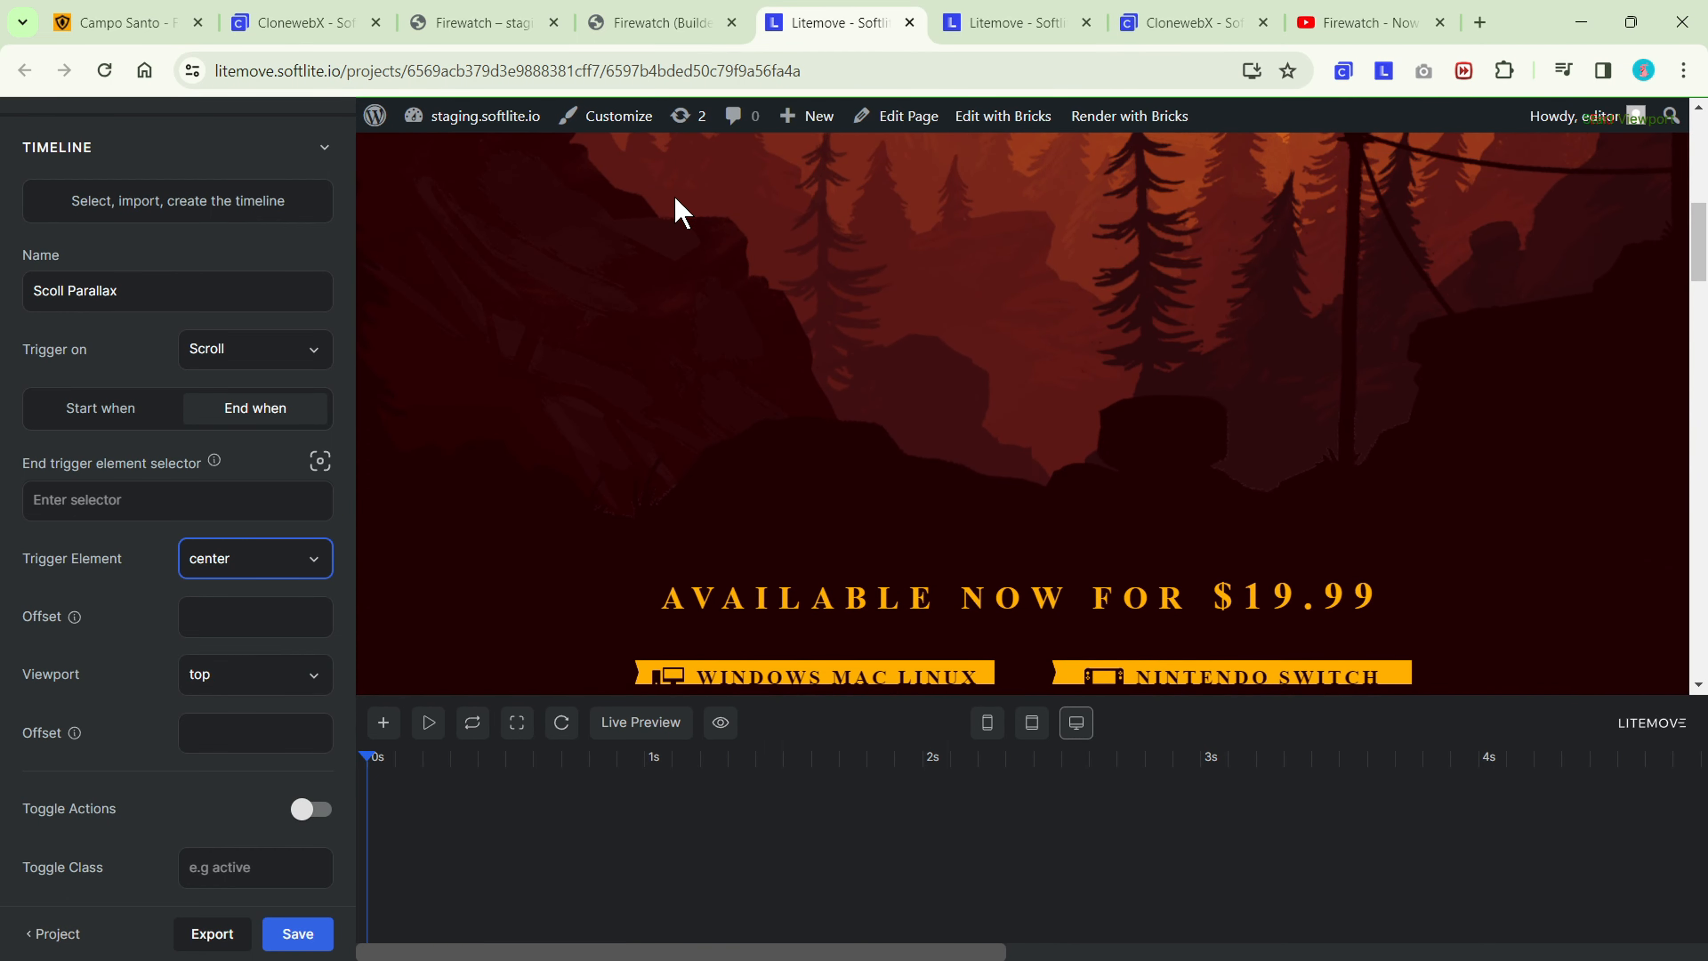
{"action": "scroll", "coordinate": [676, 211], "scroll_direction": "up", "scroll_amount": 6}
Enable Scrub for the scroll-triggered timeline.
{"action": "scroll", "coordinate": [217, 538], "scroll_direction": "down", "scroll_amount": 5}
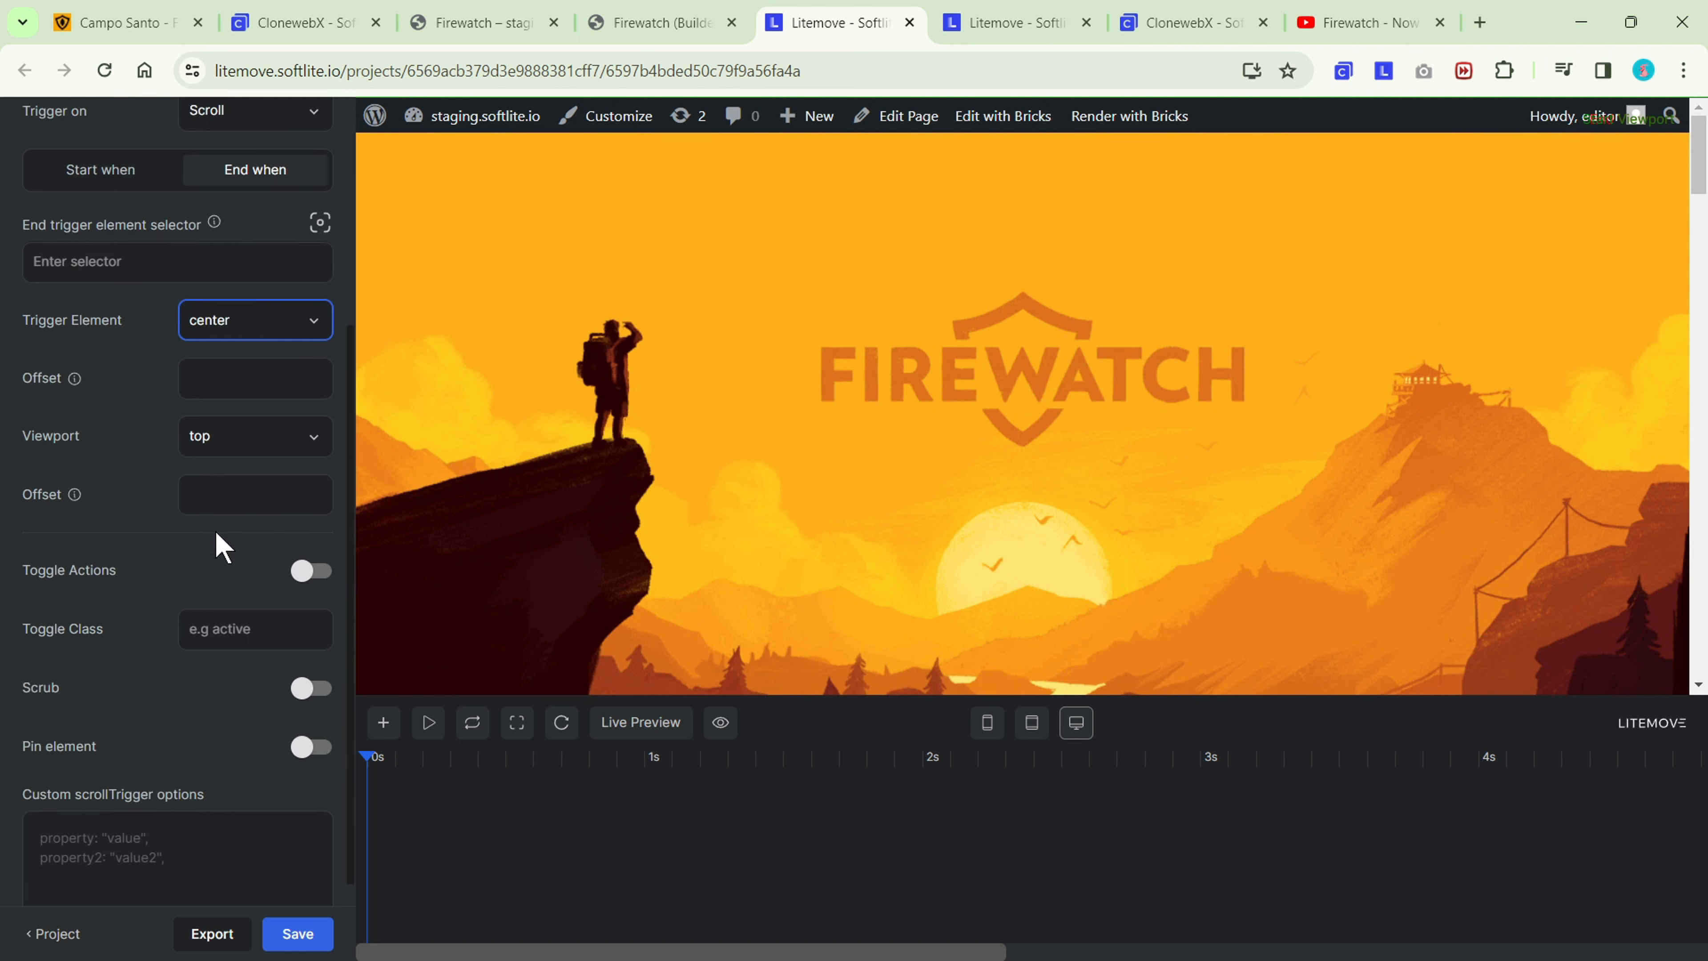
{"action": "left_click", "coordinate": [314, 593]}
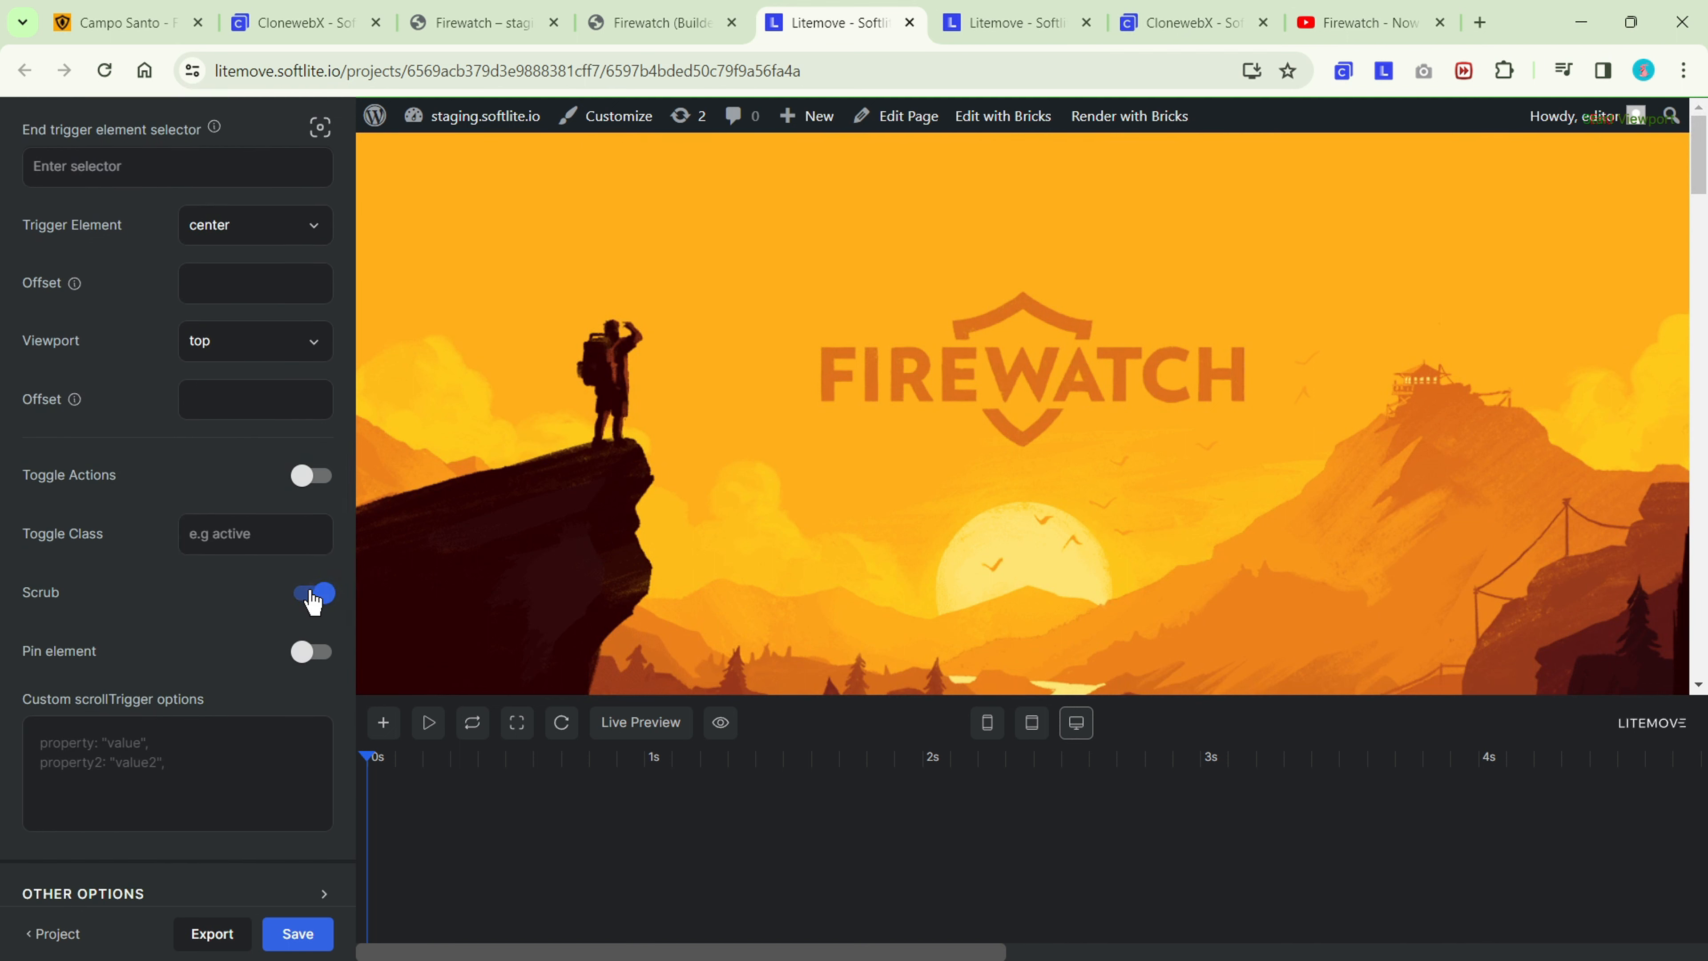
{"action": "scroll", "coordinate": [309, 592], "scroll_direction": "up", "scroll_amount": 6}
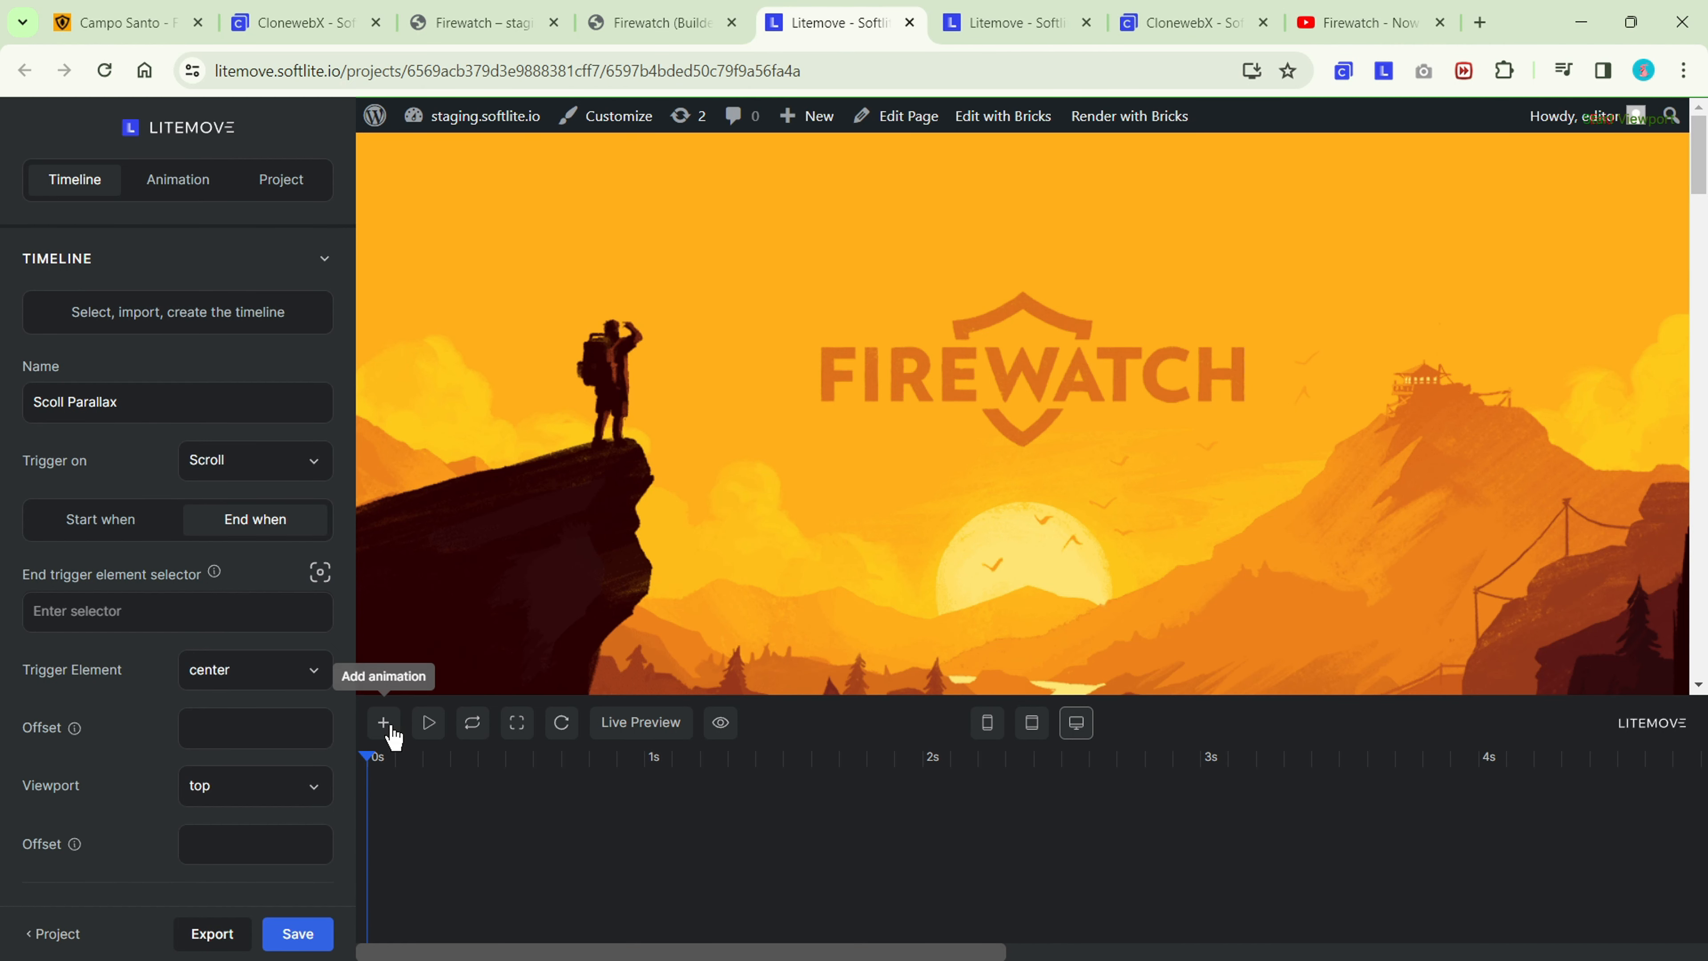
Add an animation to the timeline and set its selector to #sun, copying the Sun layer's element ID from Bricks.
{"action": "left_click", "coordinate": [384, 723]}
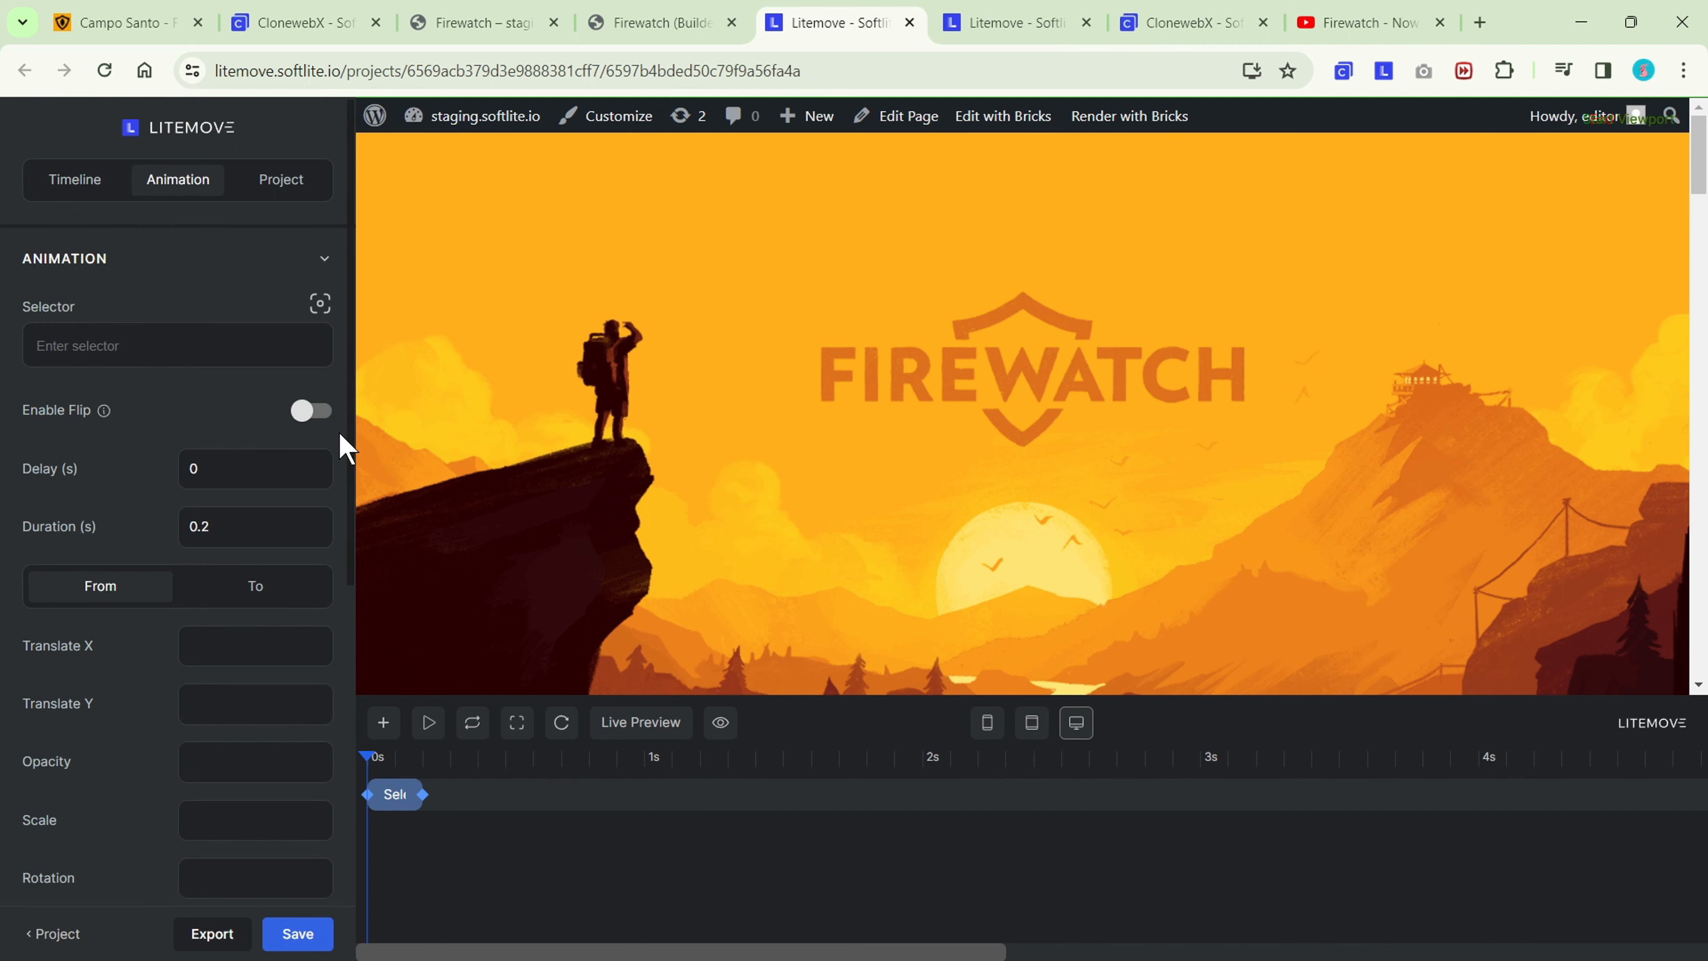
{"action": "left_click", "coordinate": [650, 24]}
{"action": "left_click", "coordinate": [1455, 357]}
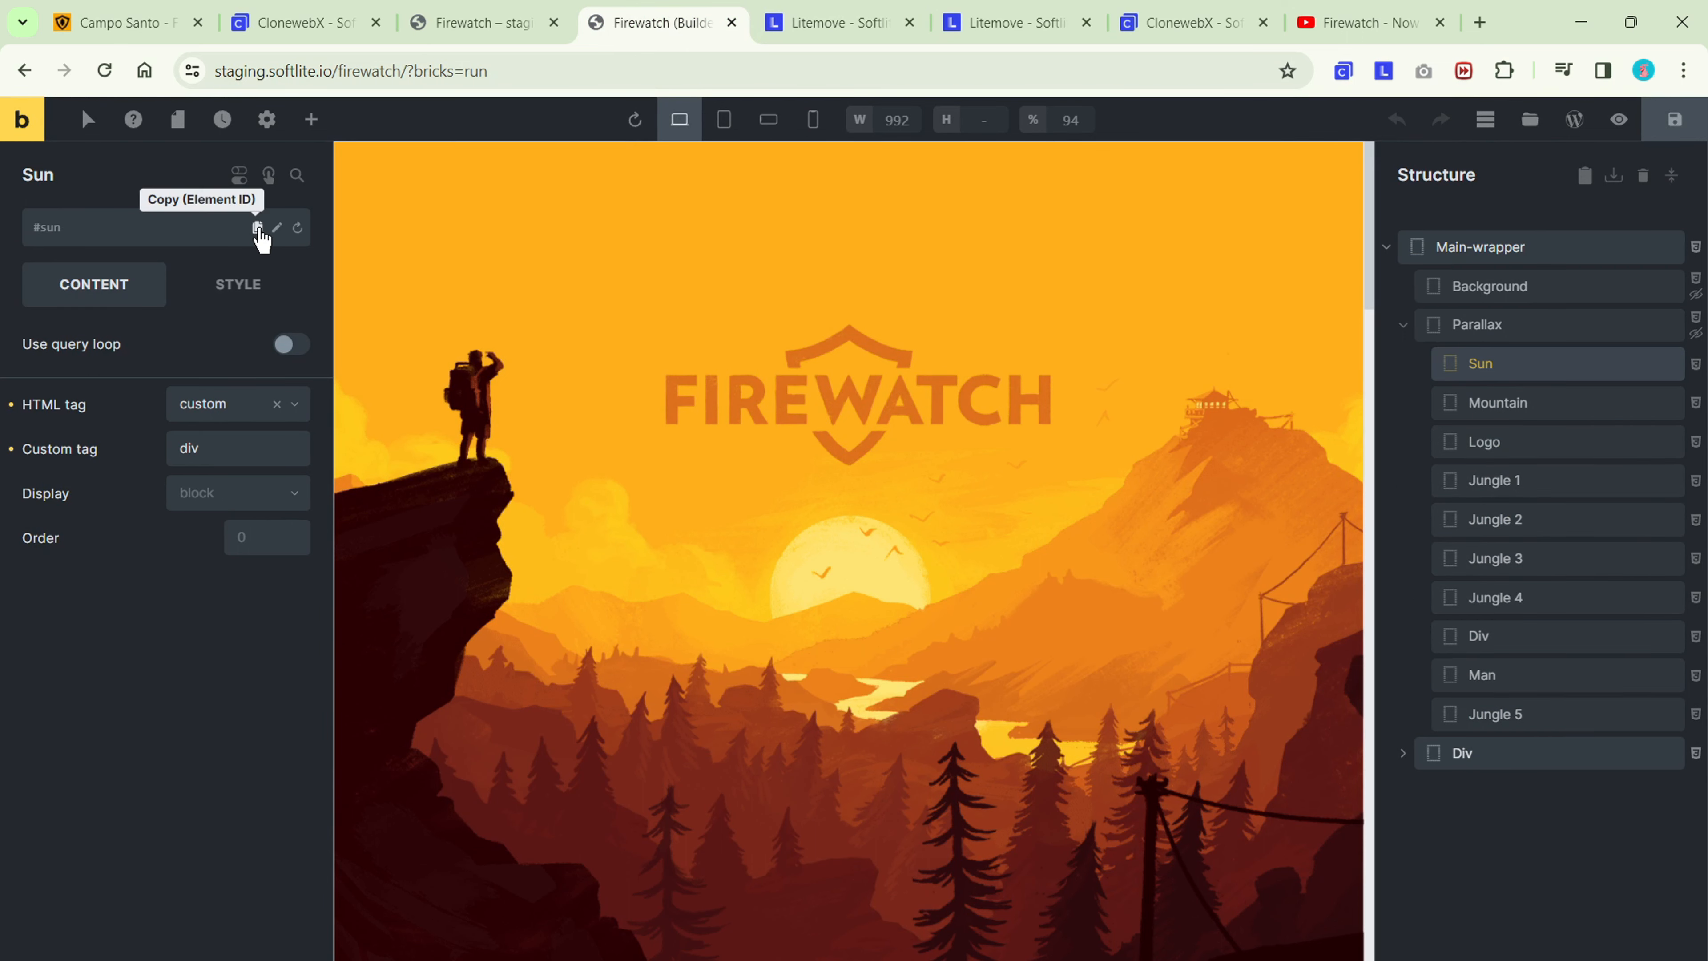
{"action": "left_click", "coordinate": [258, 228]}
{"action": "left_click", "coordinate": [819, 25]}
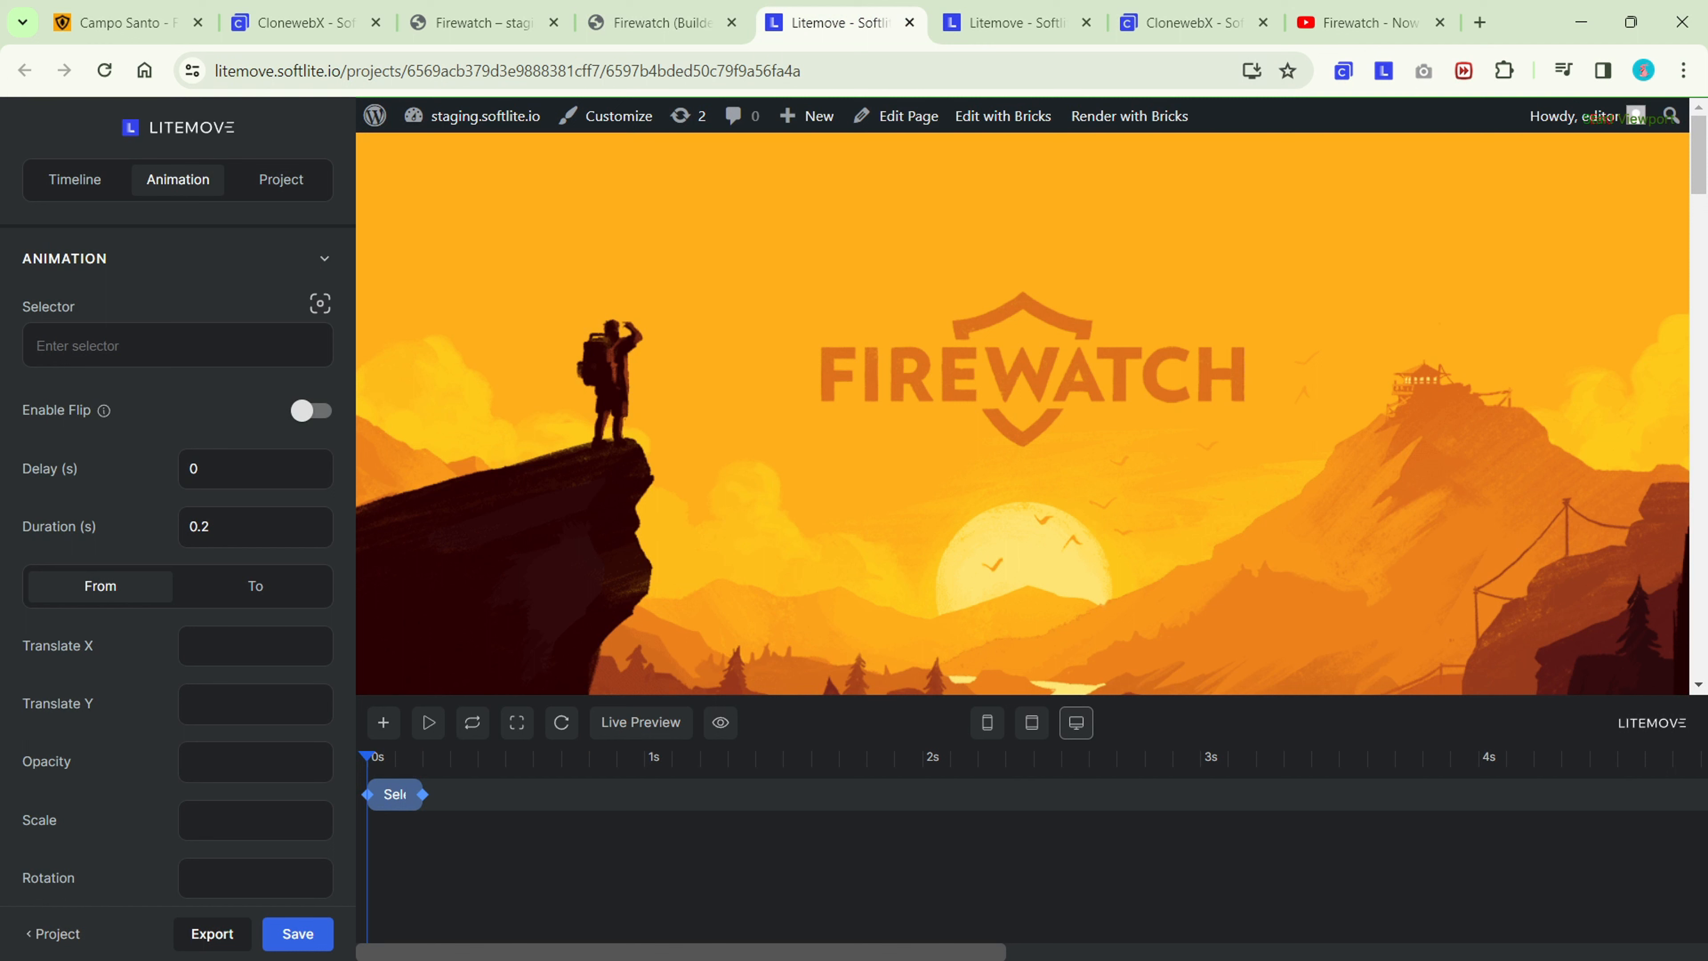
{"action": "key", "text": "ctrl+v"}
{"action": "key", "text": "Return"}
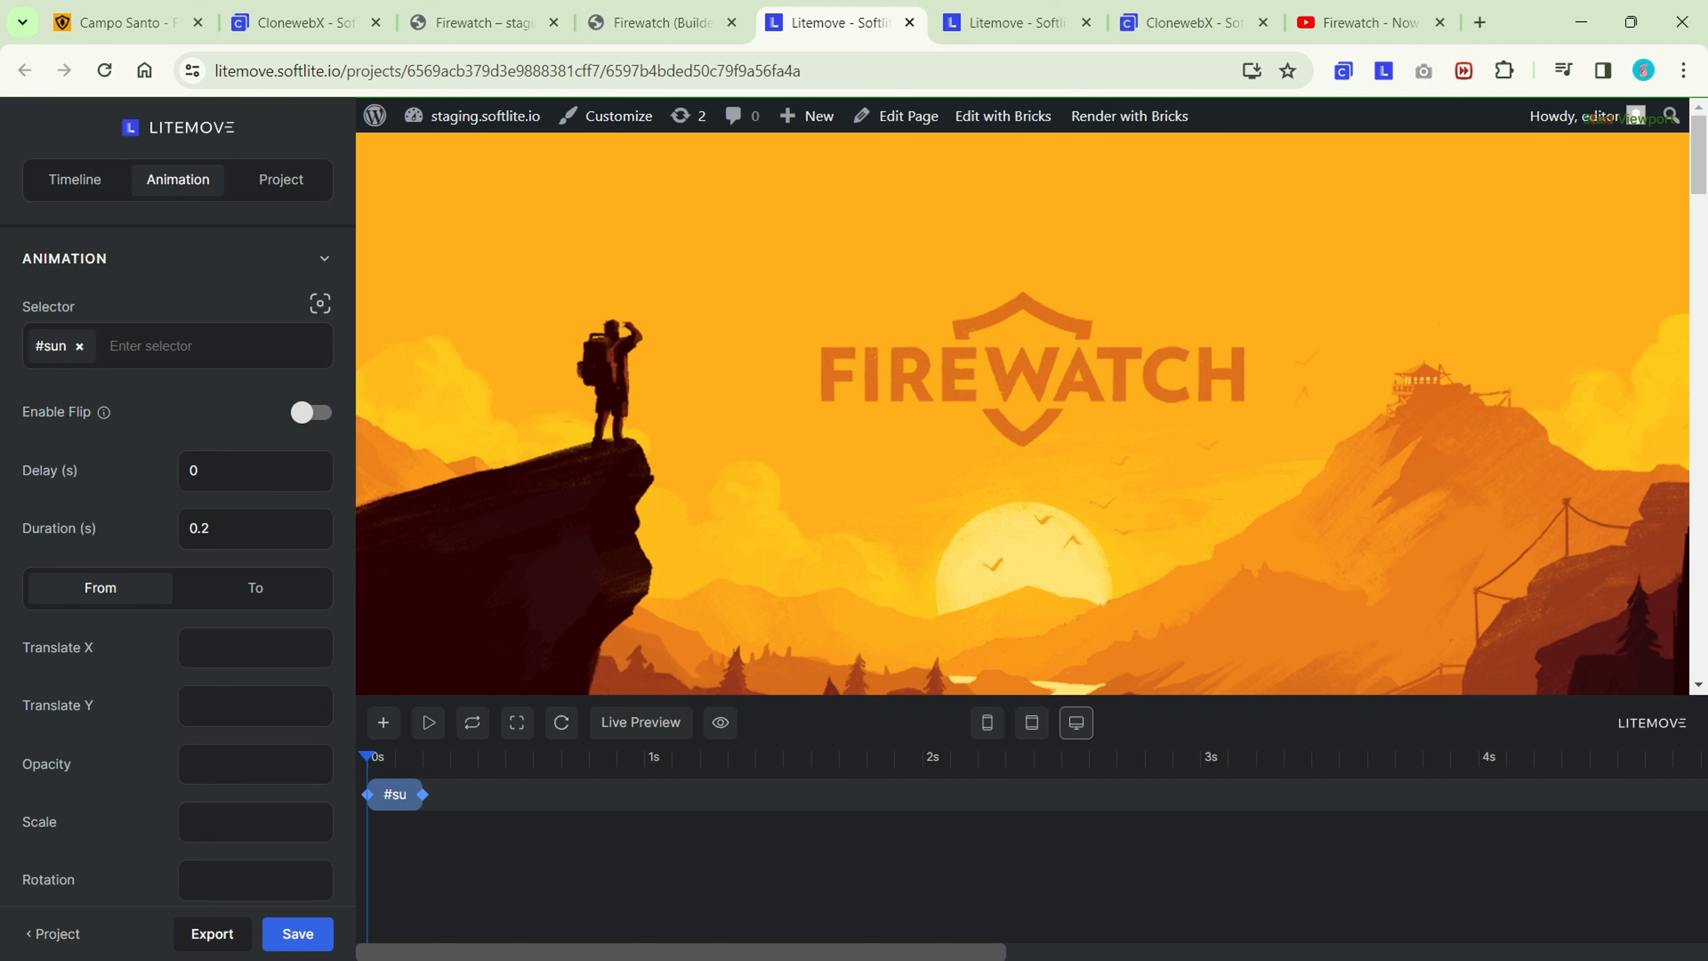
Extend the #sun animation's duration to 1.9 seconds.
{"action": "scroll", "coordinate": [190, 466], "scroll_direction": "down", "scroll_amount": 2}
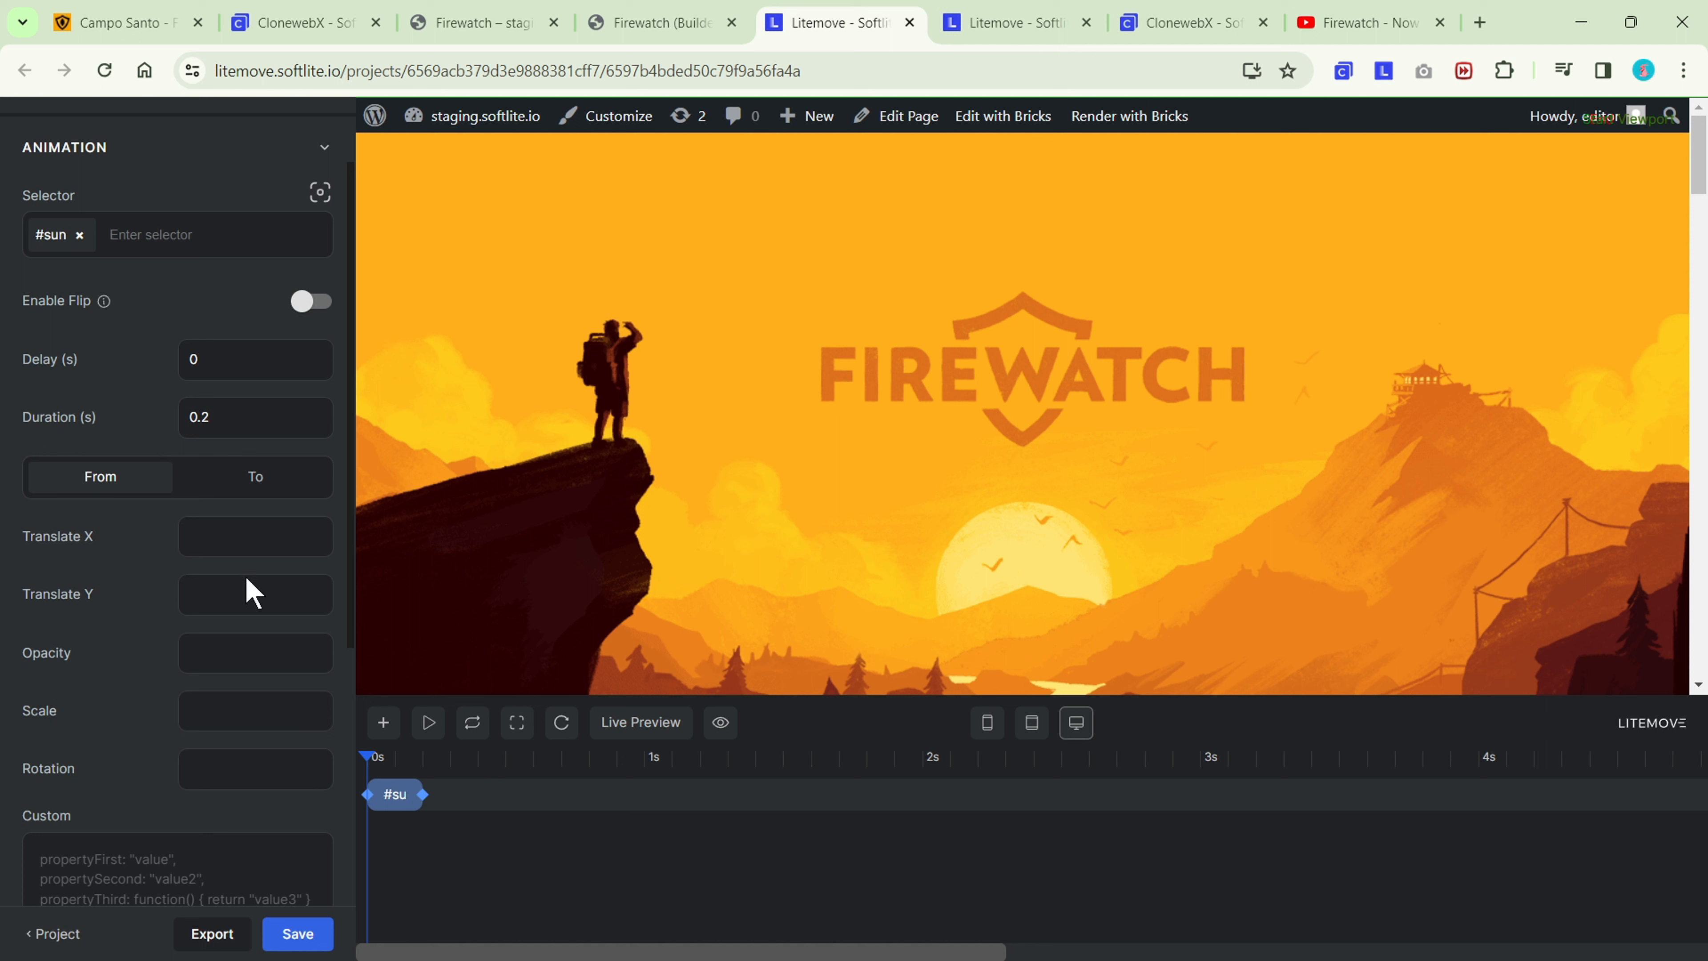
{"action": "left_click", "coordinate": [255, 417]}
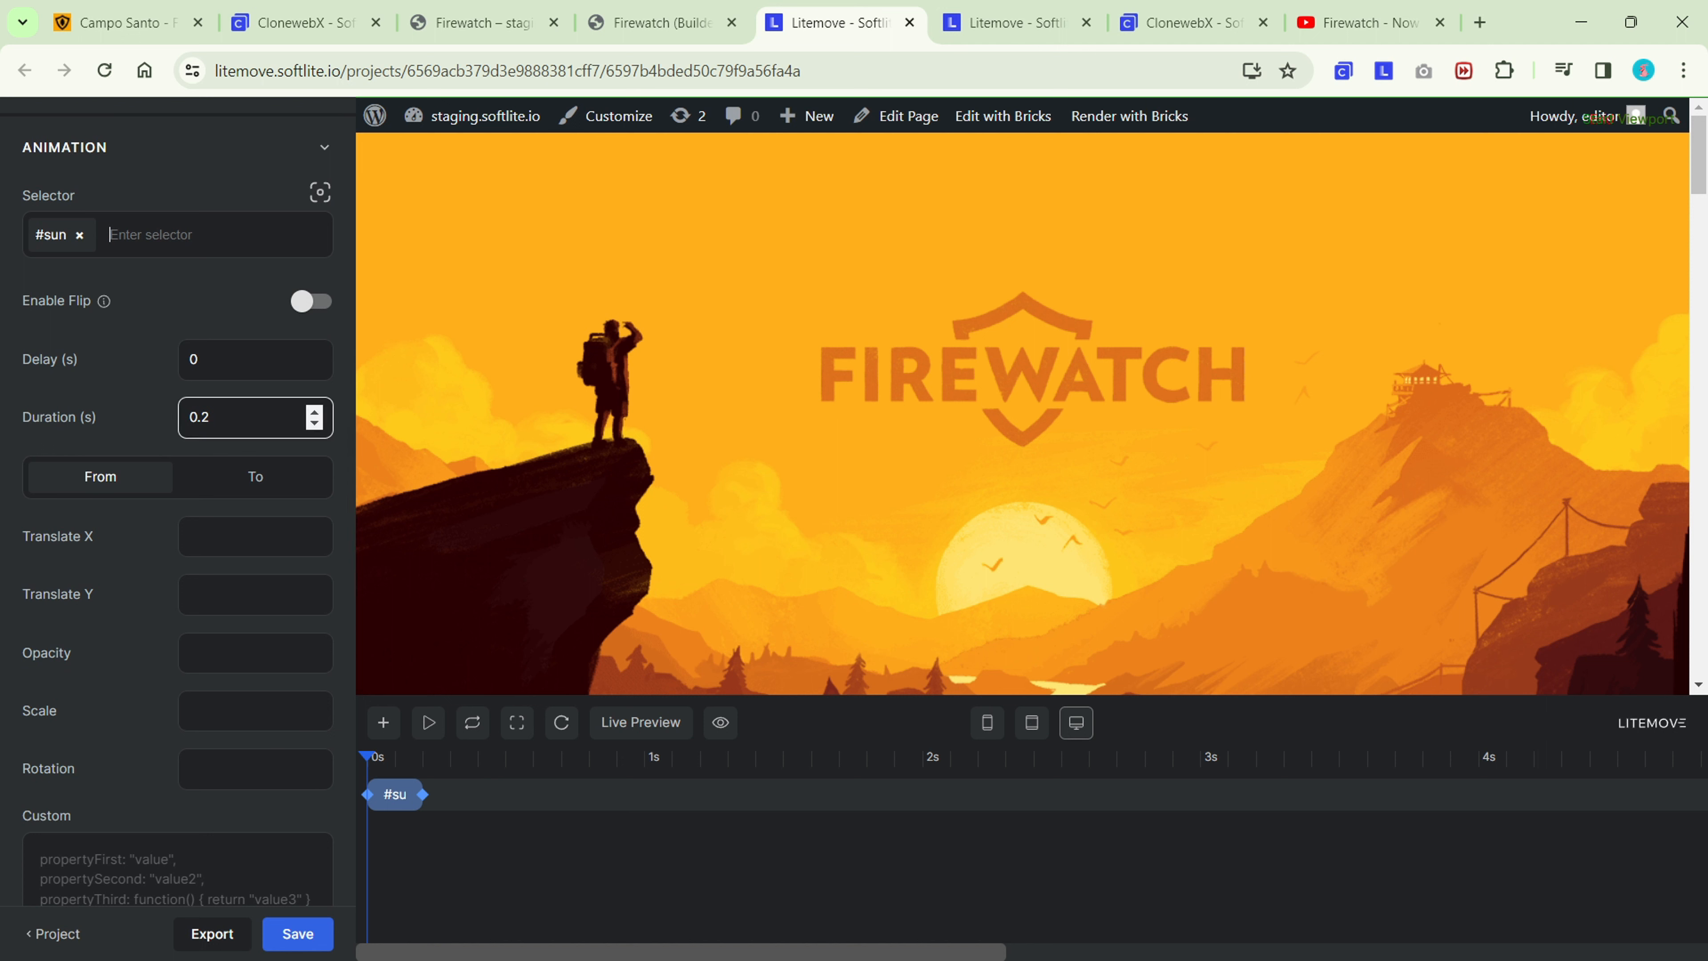
{"action": "left_click_drag", "start_coordinate": [424, 795], "coordinate": [894, 806]}
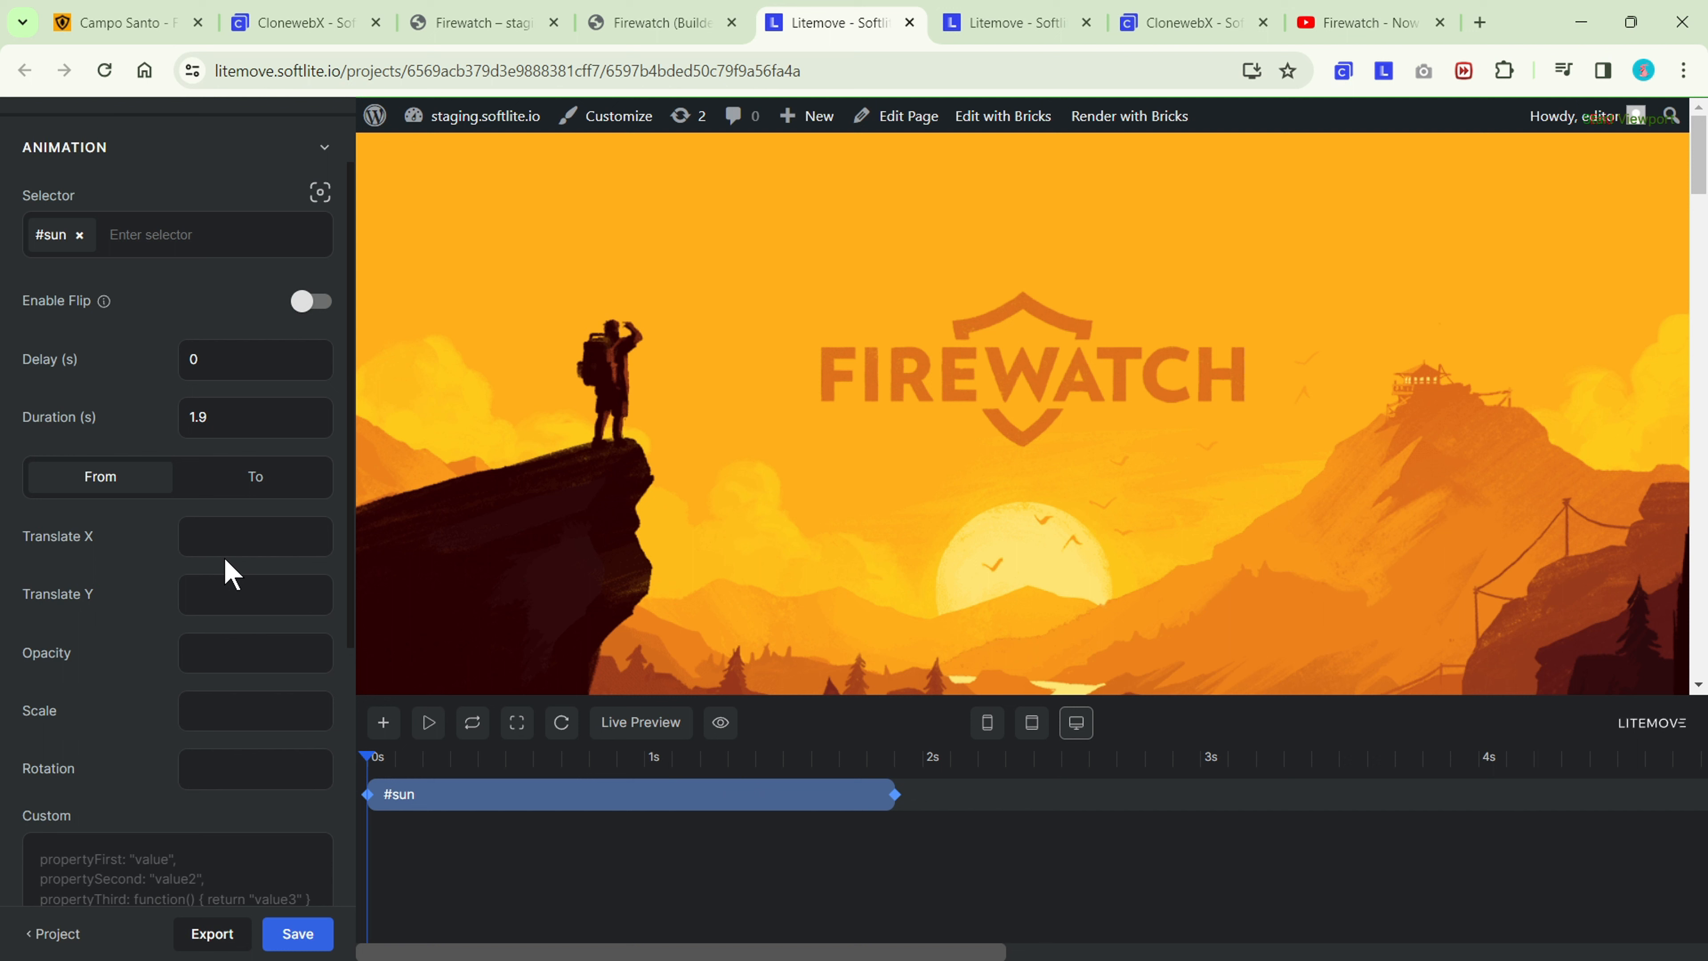
Animate #sun with Translate Y from 0 to 1800 and start the live preview.
{"action": "left_click", "coordinate": [224, 586]}
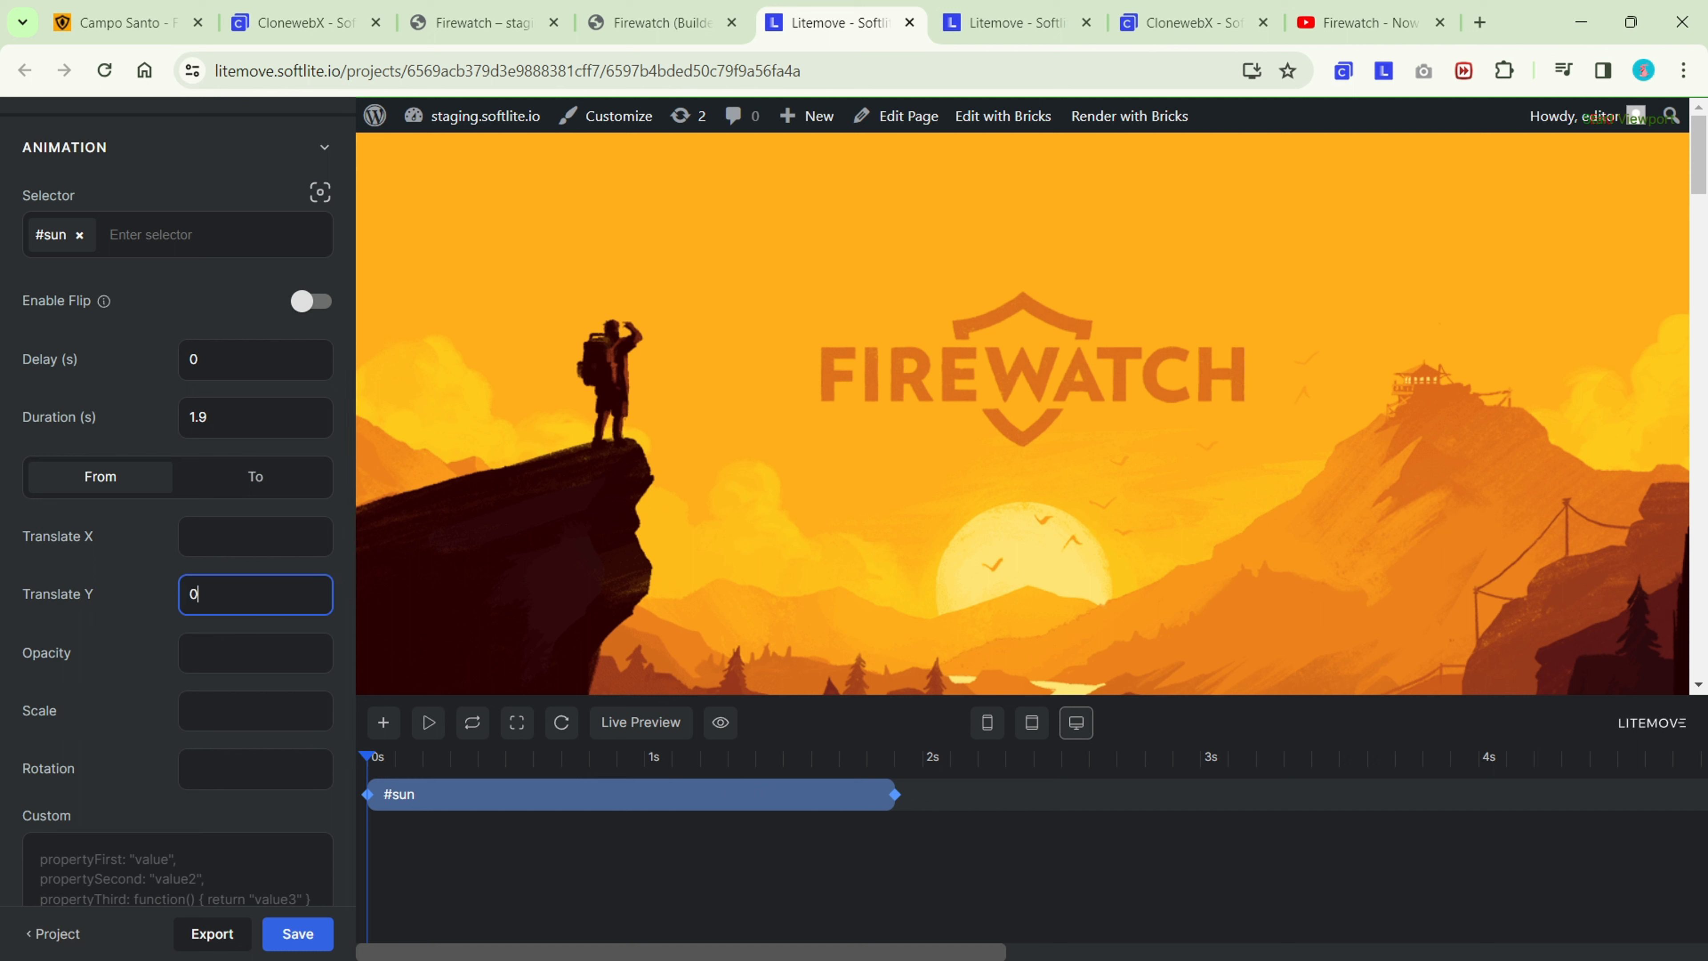
{"action": "left_click", "coordinate": [240, 480]}
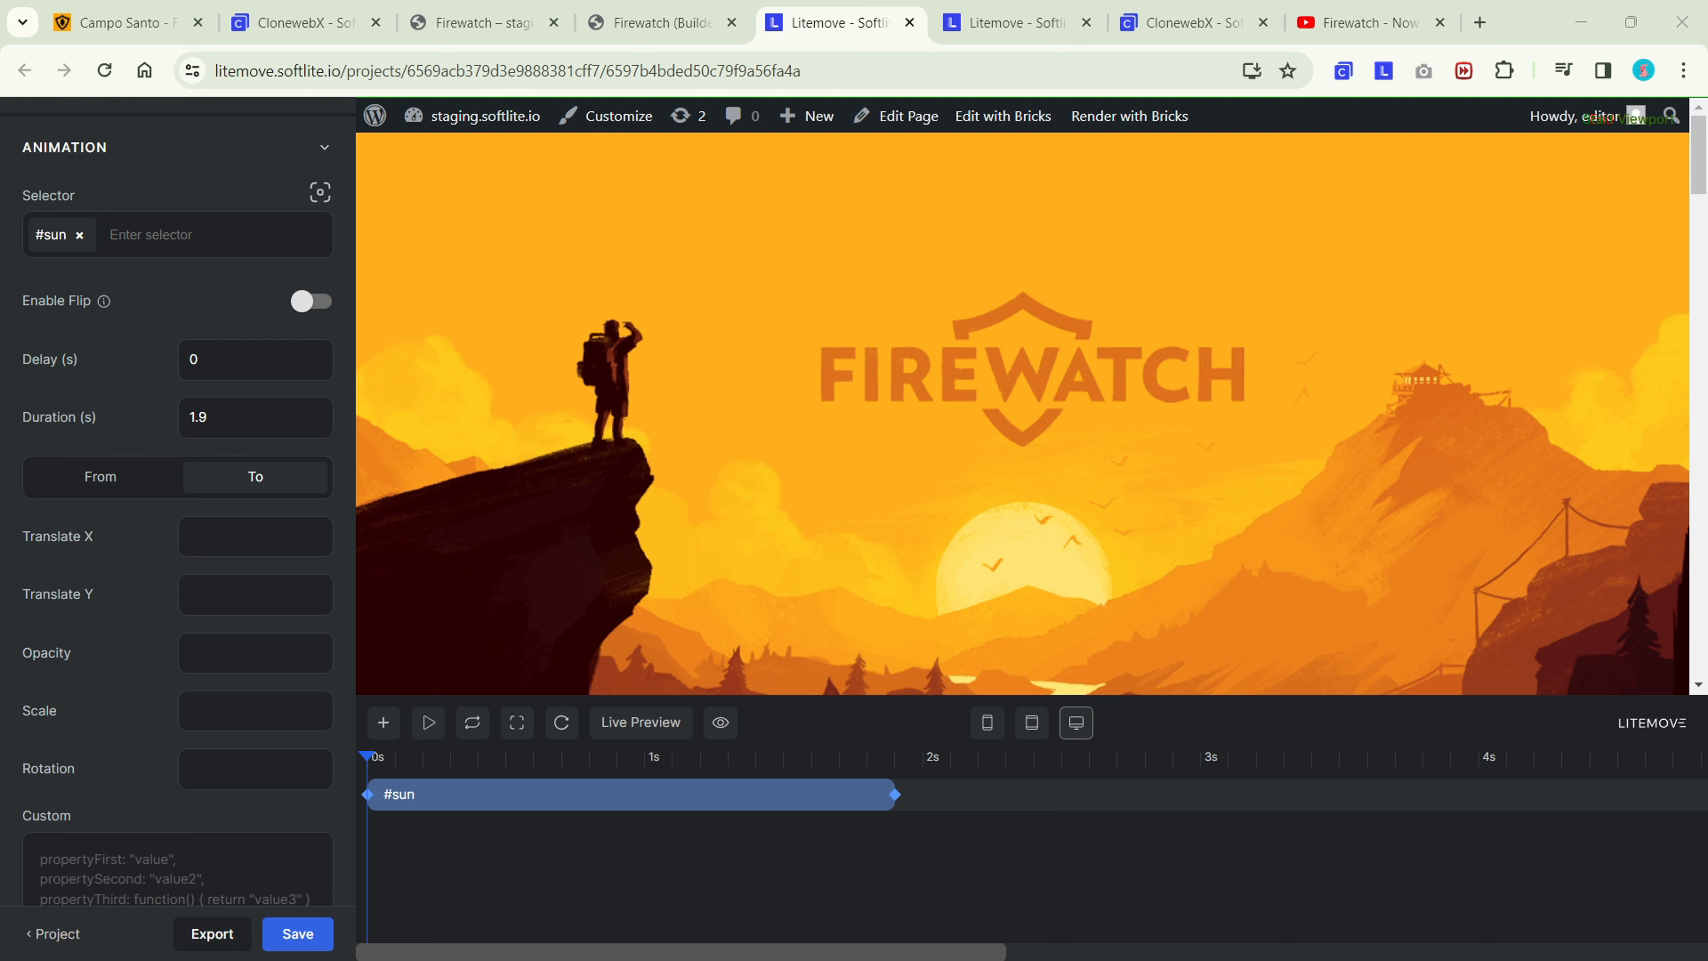
{"action": "left_click", "coordinate": [256, 595]}
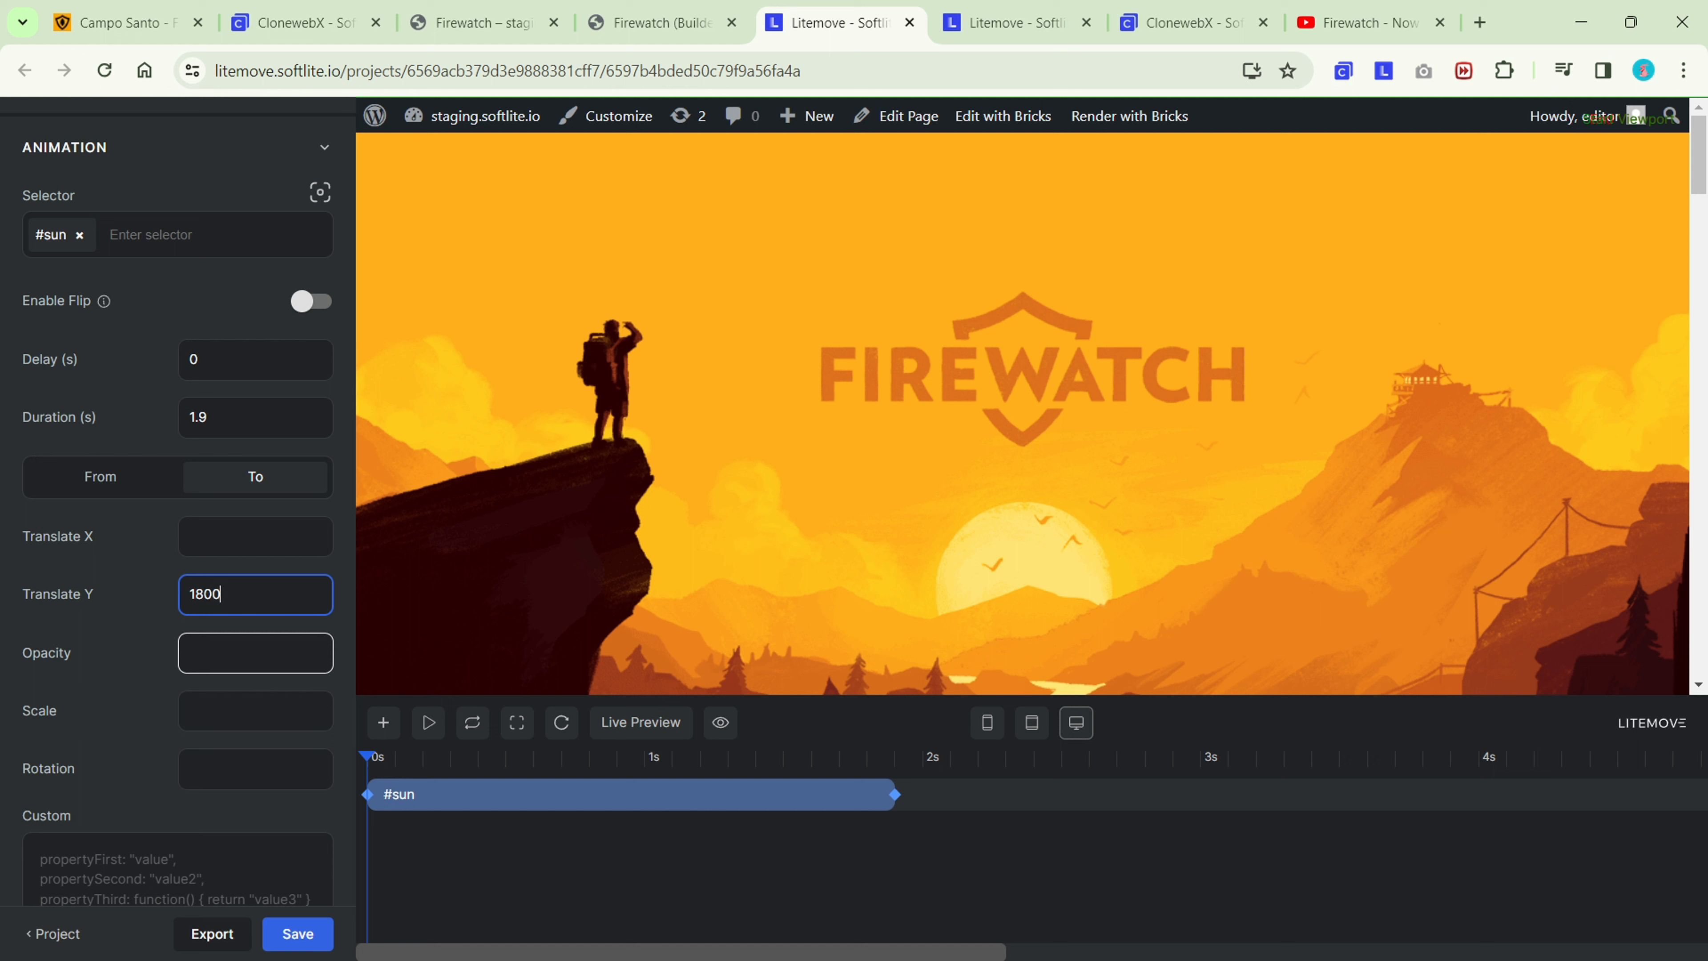
{"action": "left_click", "coordinate": [634, 727]}
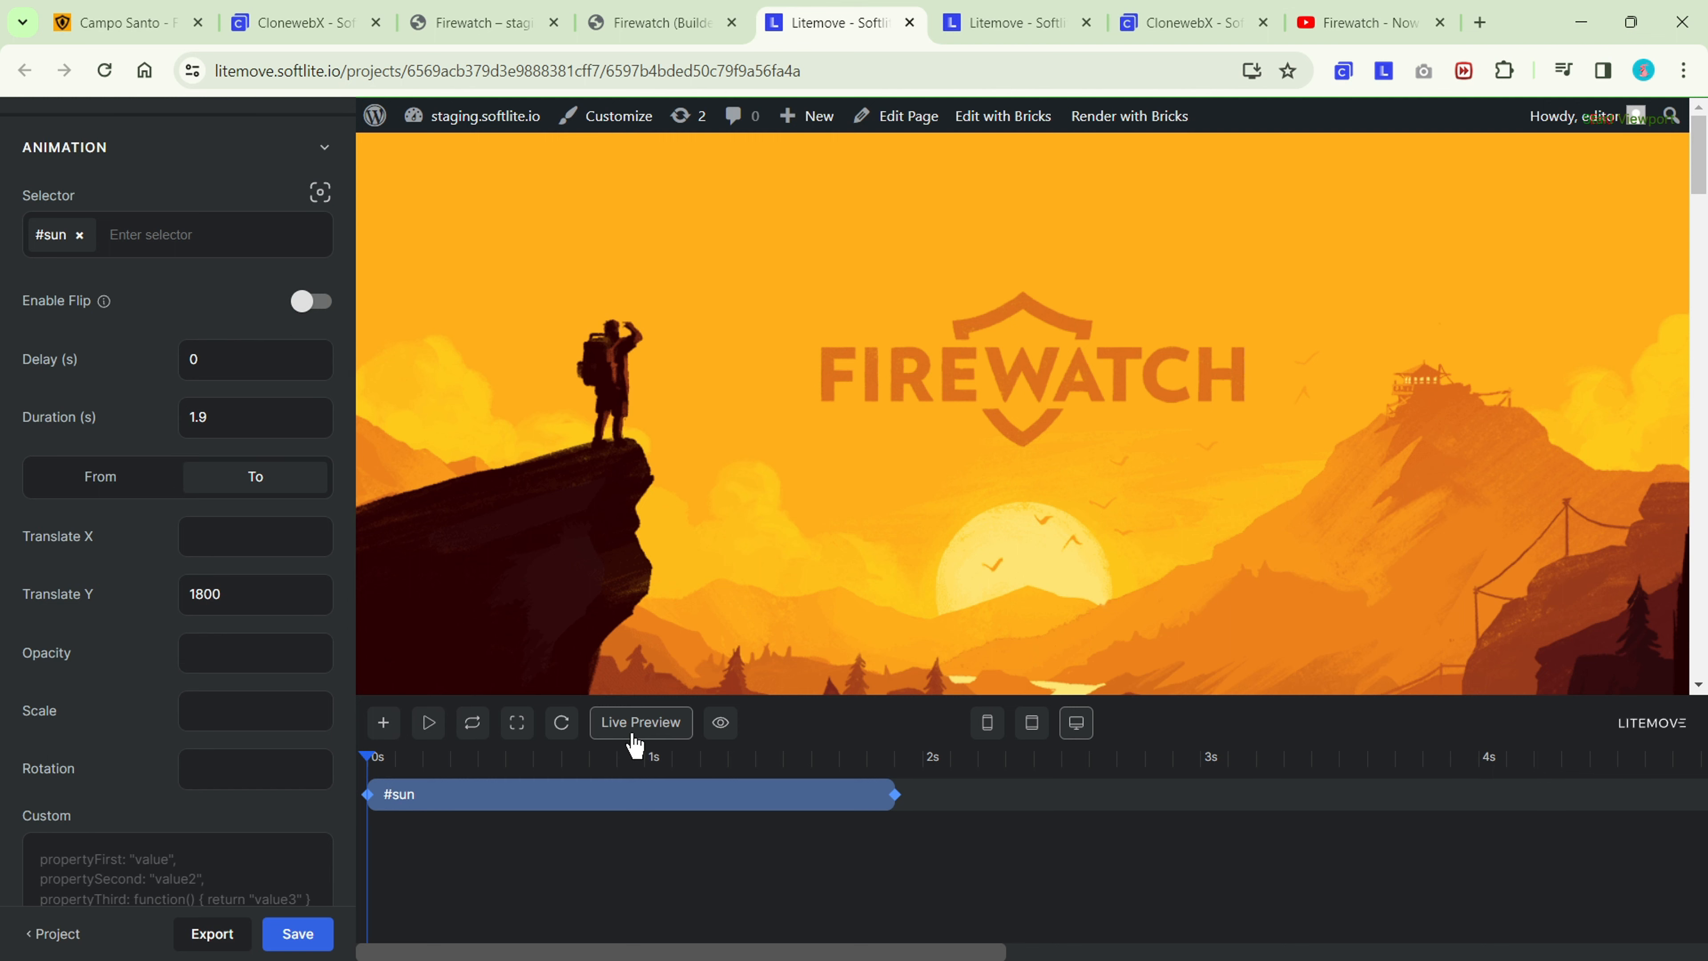
Add a second animation to the timeline and extend its duration to 1.9 seconds.
{"action": "left_click_drag", "start_coordinate": [1698, 199], "coordinate": [1703, 158]}
{"action": "left_click", "coordinate": [385, 723]}
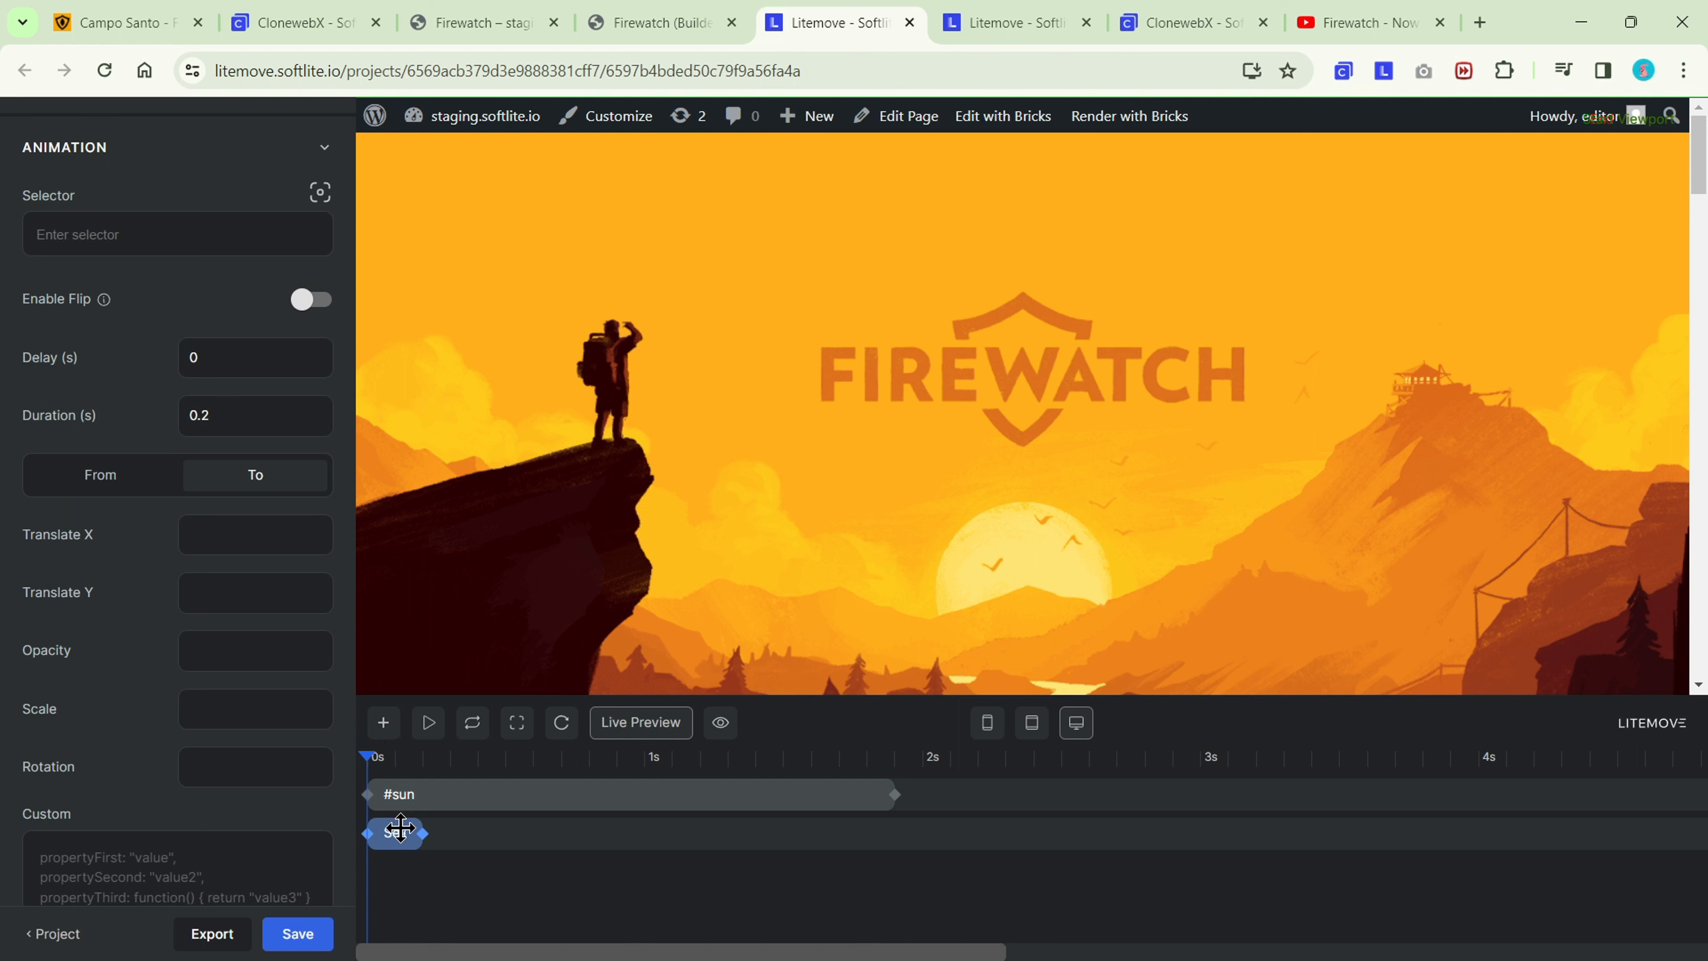
{"action": "left_click_drag", "start_coordinate": [469, 836], "coordinate": [900, 829]}
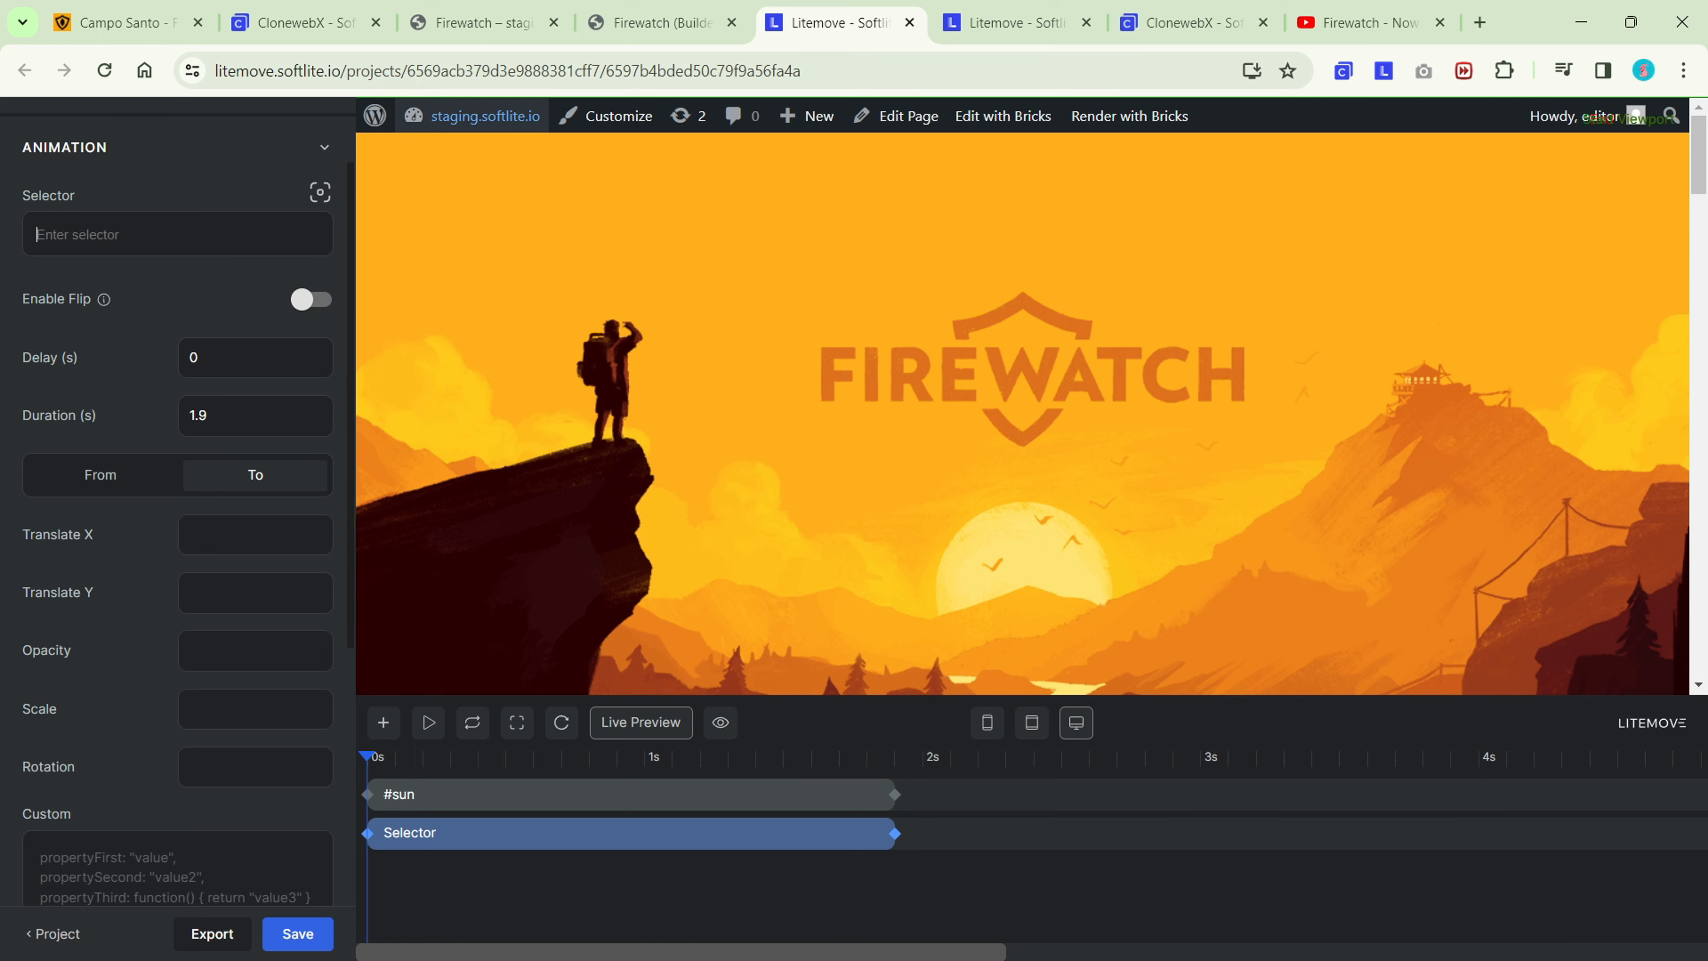
Copy the Mountain layer's element ID from Bricks and set the new Litemove animation's selector to #mountain.
{"action": "left_click", "coordinate": [647, 24]}
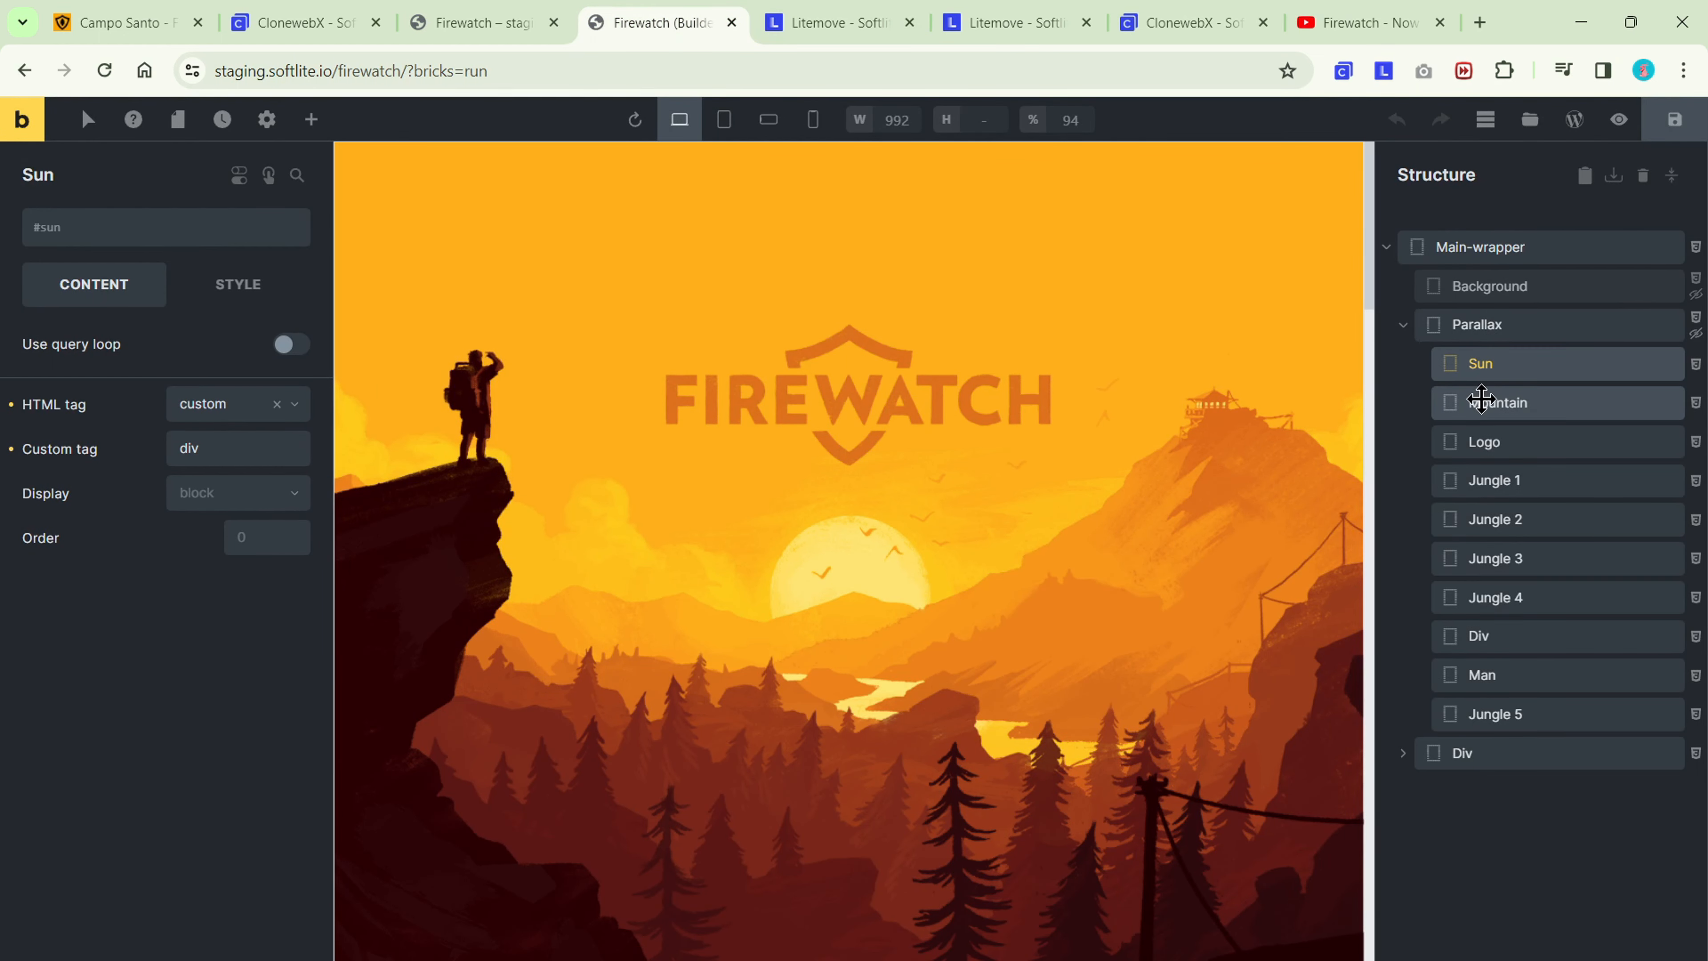
{"action": "left_click", "coordinate": [1479, 399]}
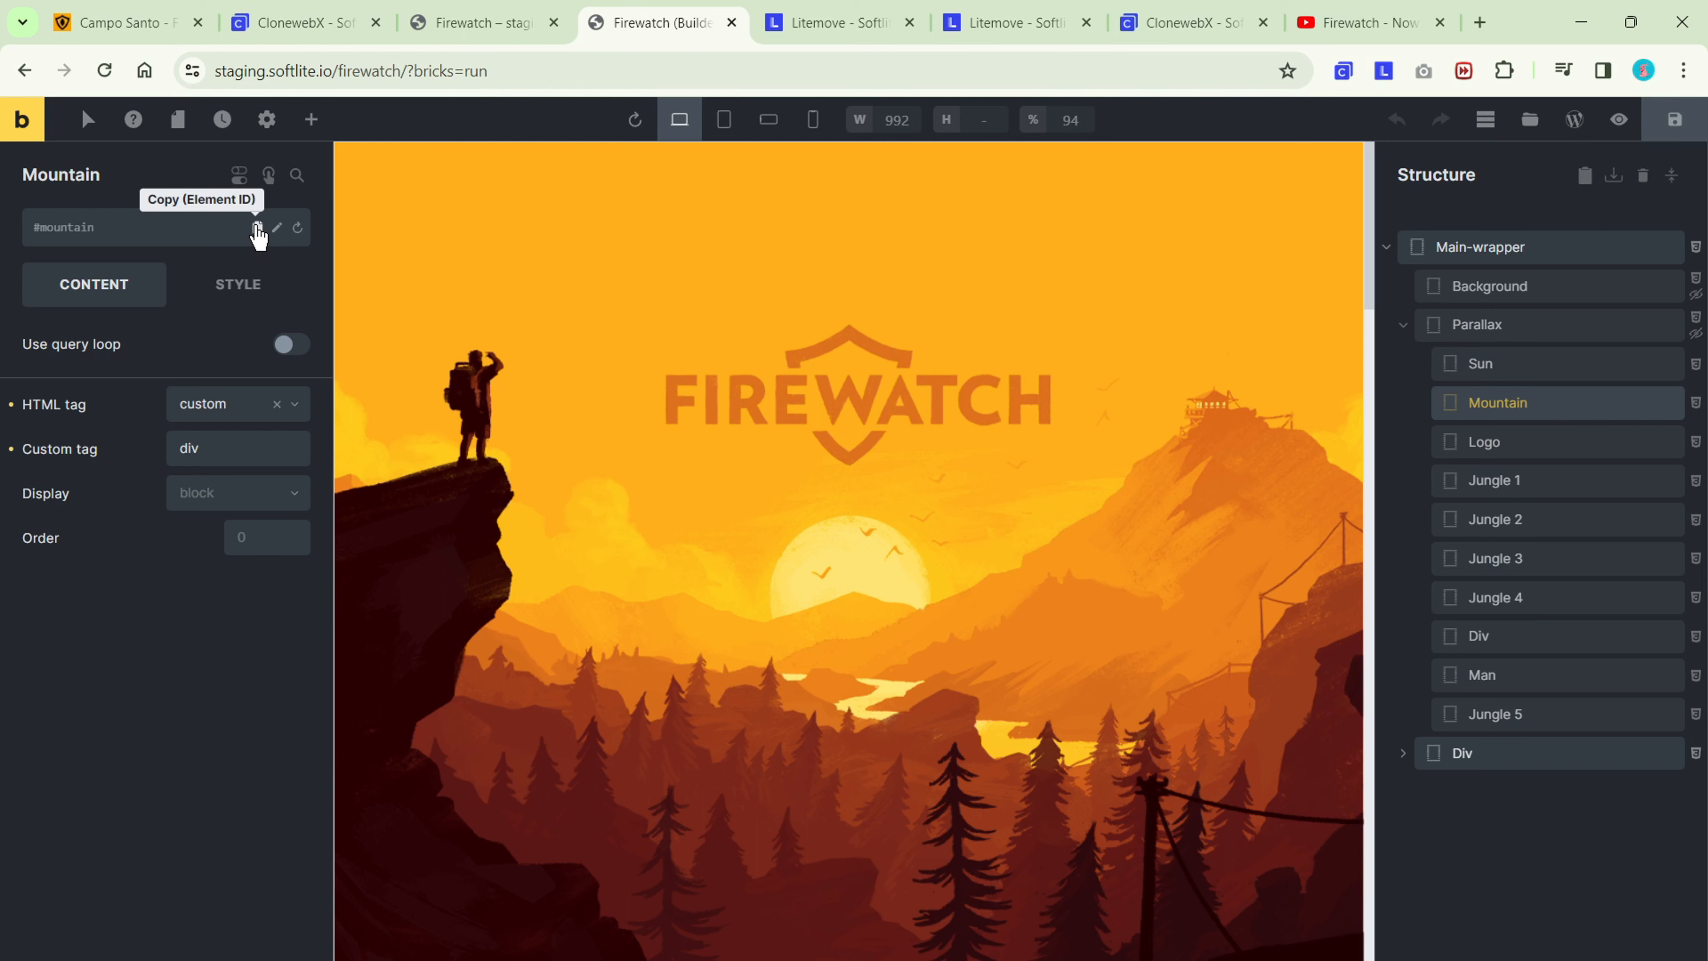
{"action": "left_click", "coordinate": [260, 229]}
{"action": "left_click", "coordinate": [801, 24]}
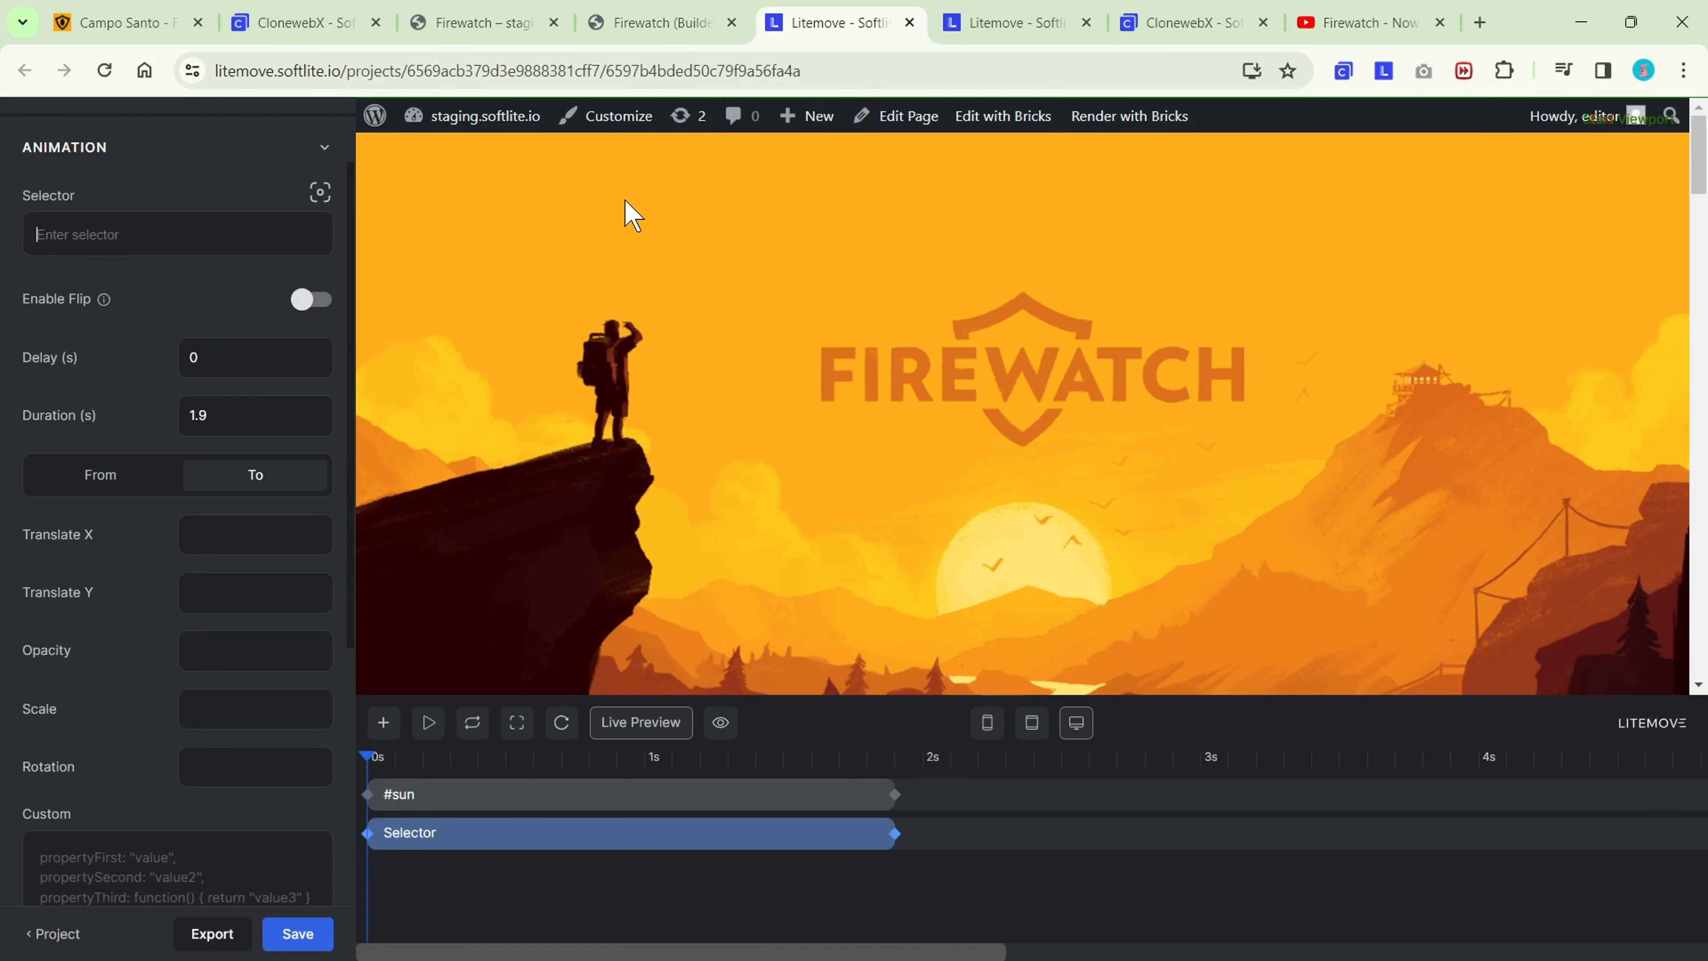
{"action": "left_click", "coordinate": [161, 247]}
{"action": "key", "text": "ctrl+v"}
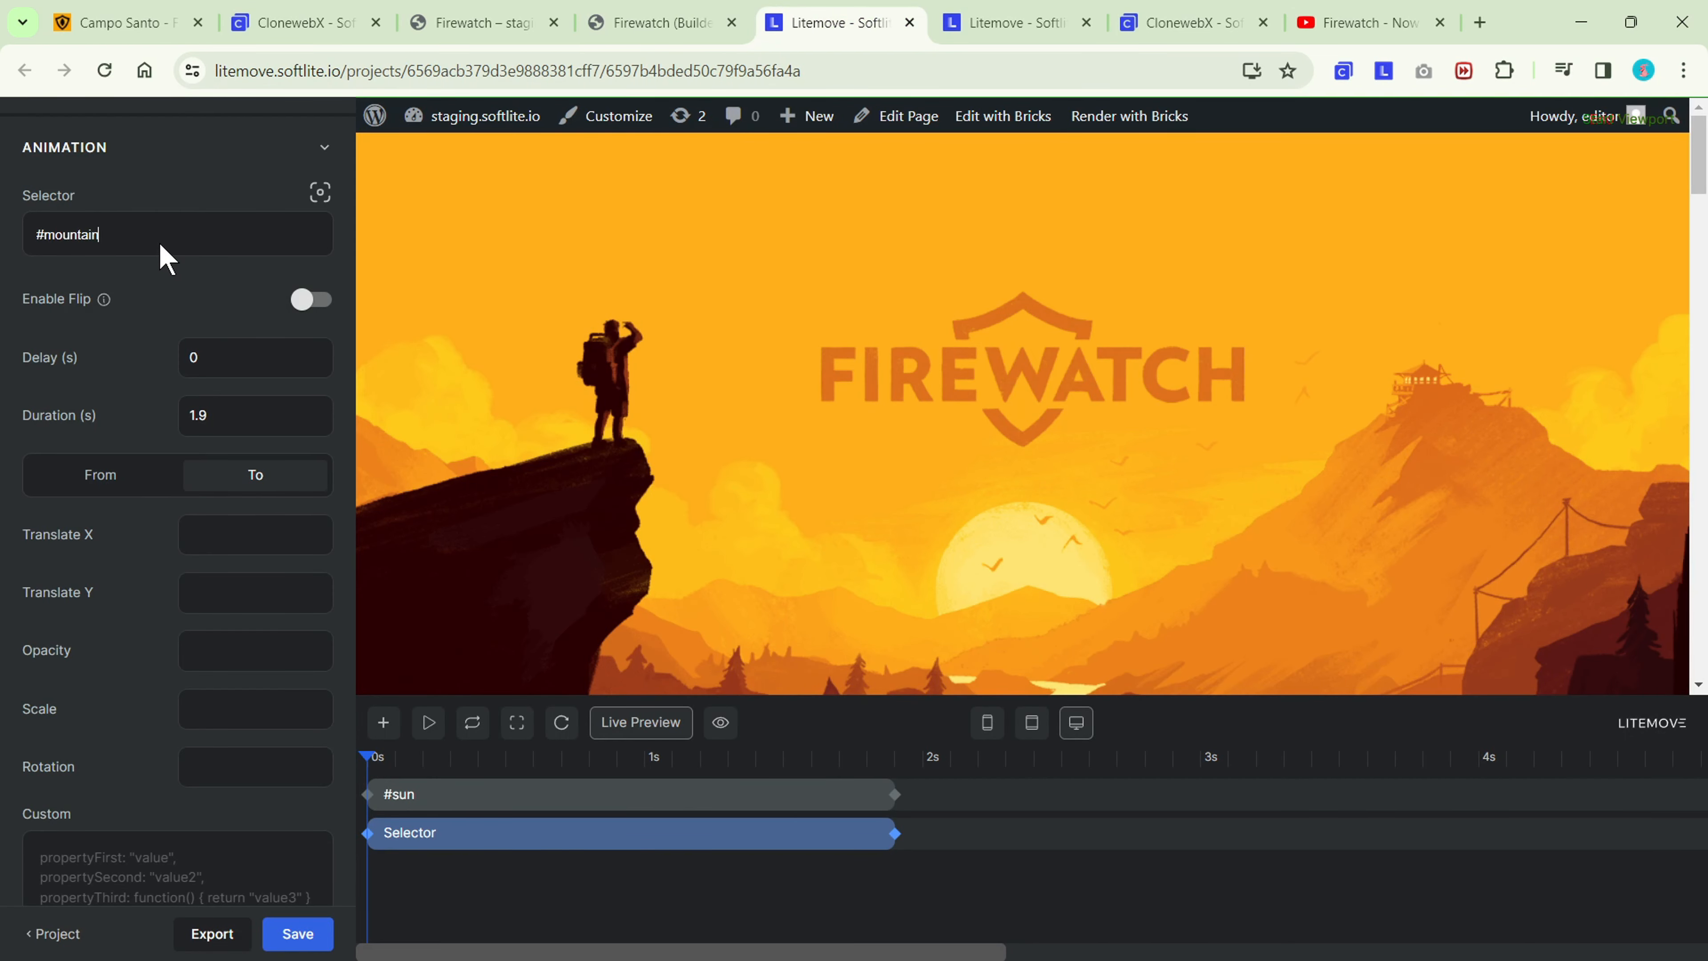
{"action": "key", "text": "Return"}
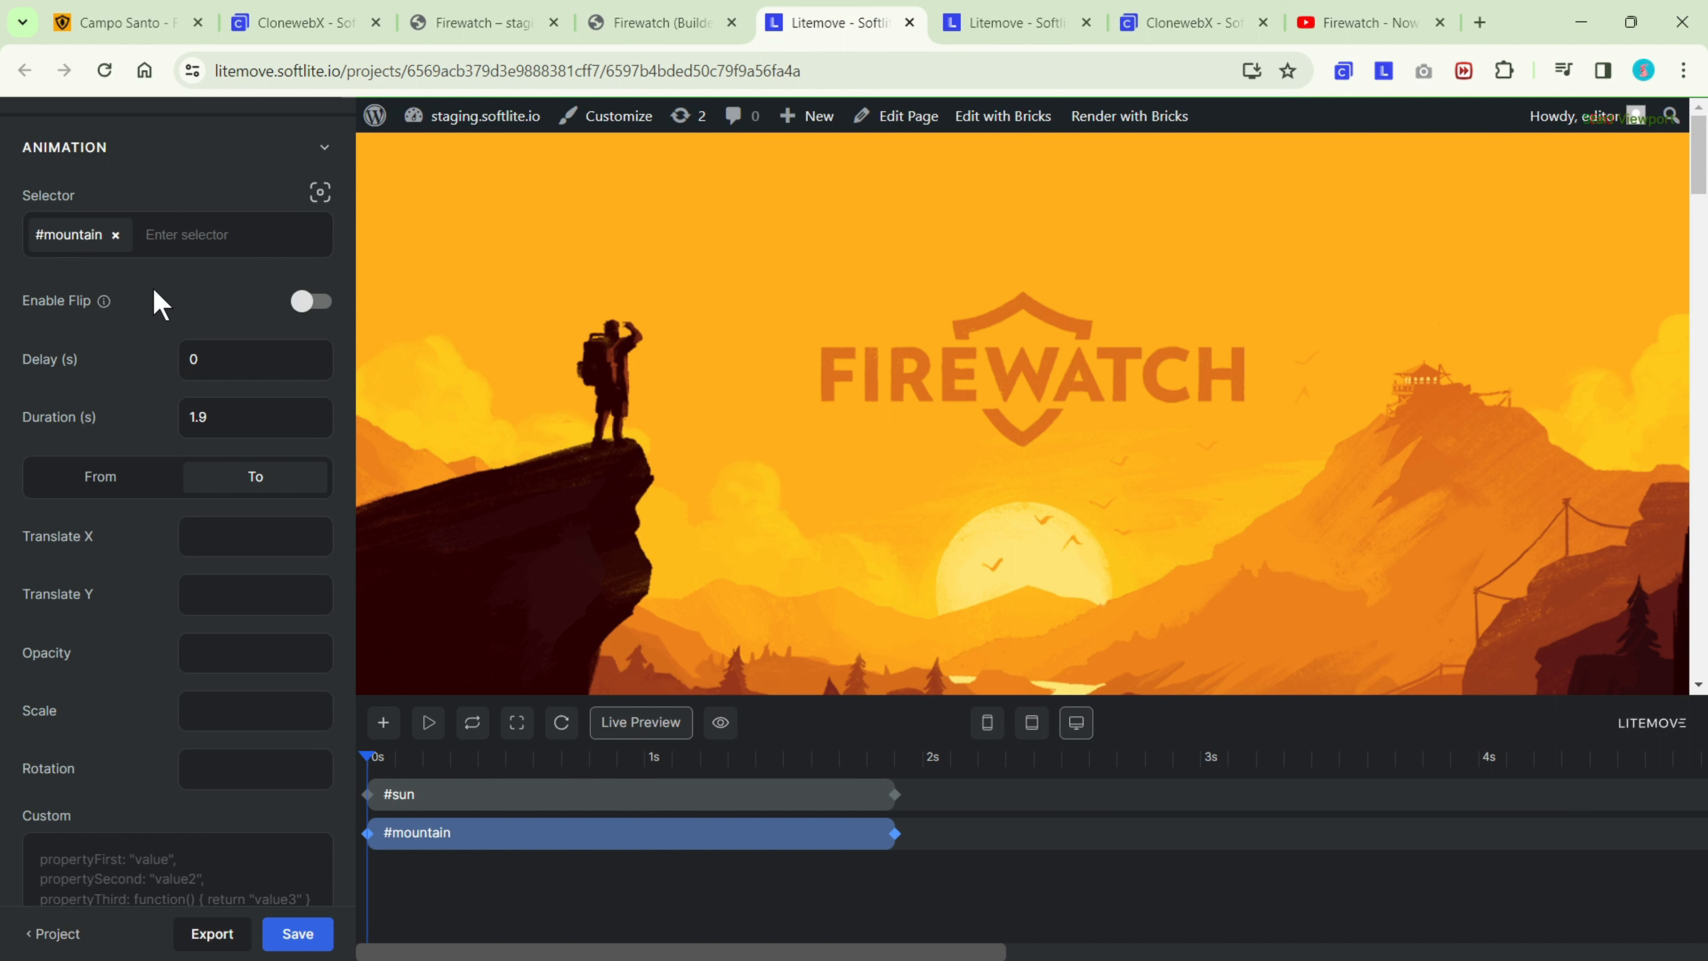
Animate #mountain with Translate Y from 0 to 1600.
{"action": "left_click", "coordinate": [110, 489]}
{"action": "left_click", "coordinate": [189, 594]}
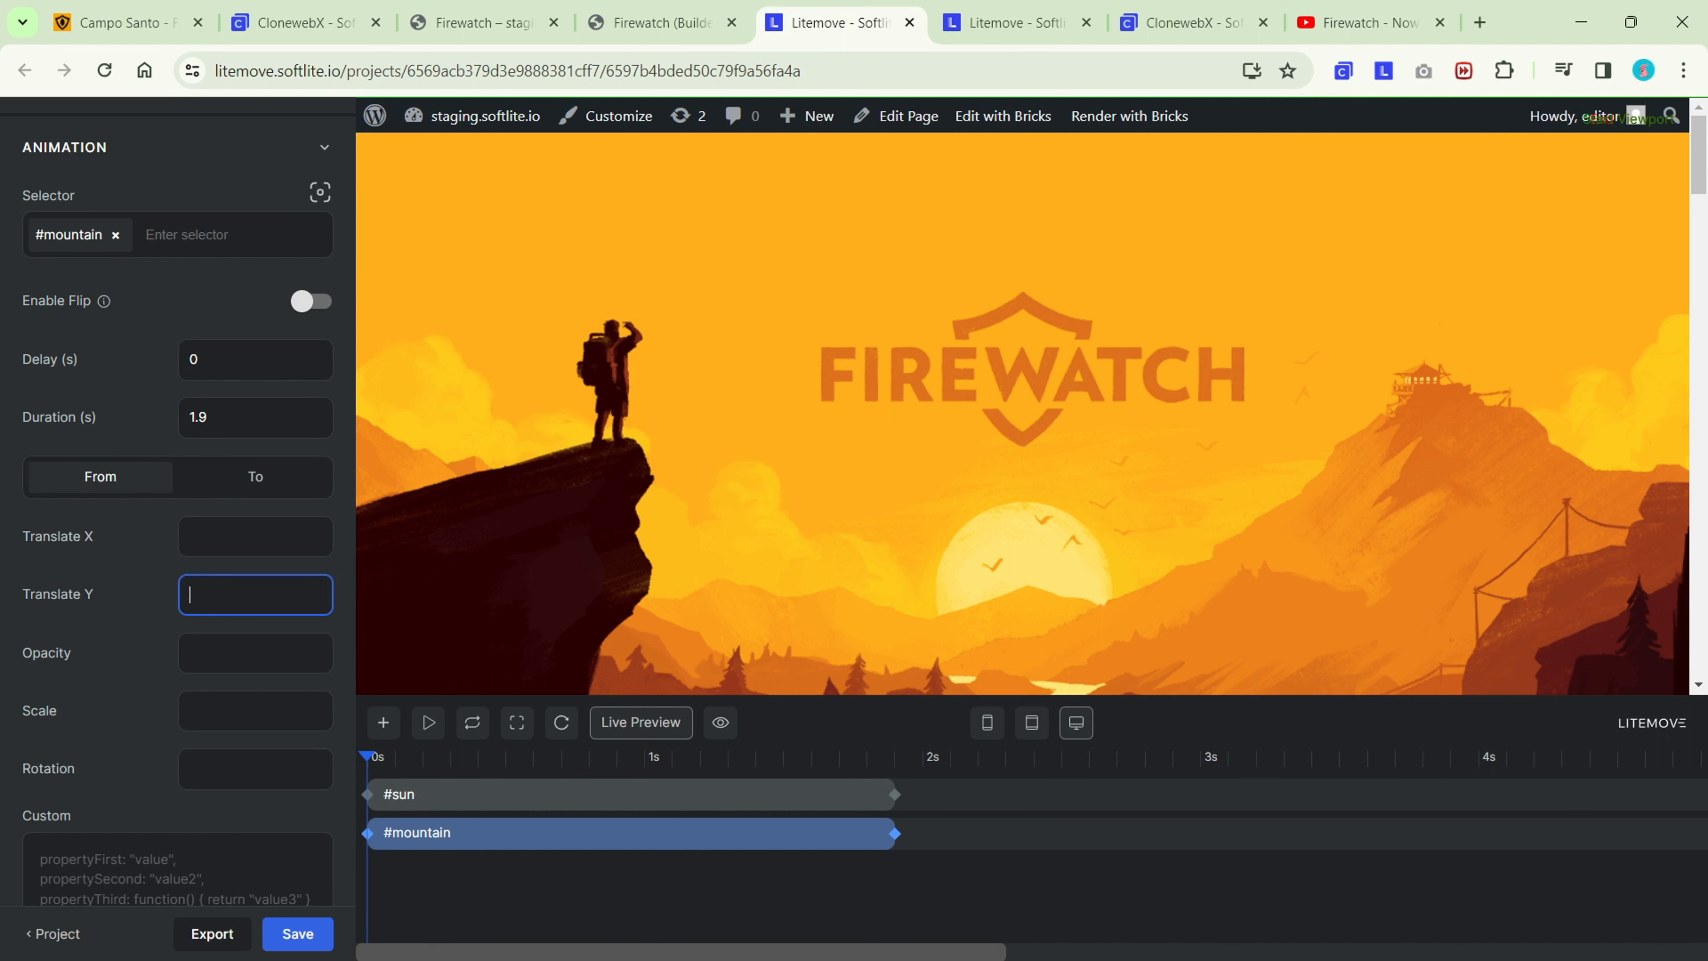
{"action": "left_click", "coordinate": [264, 485]}
{"action": "left_click", "coordinate": [256, 594]}
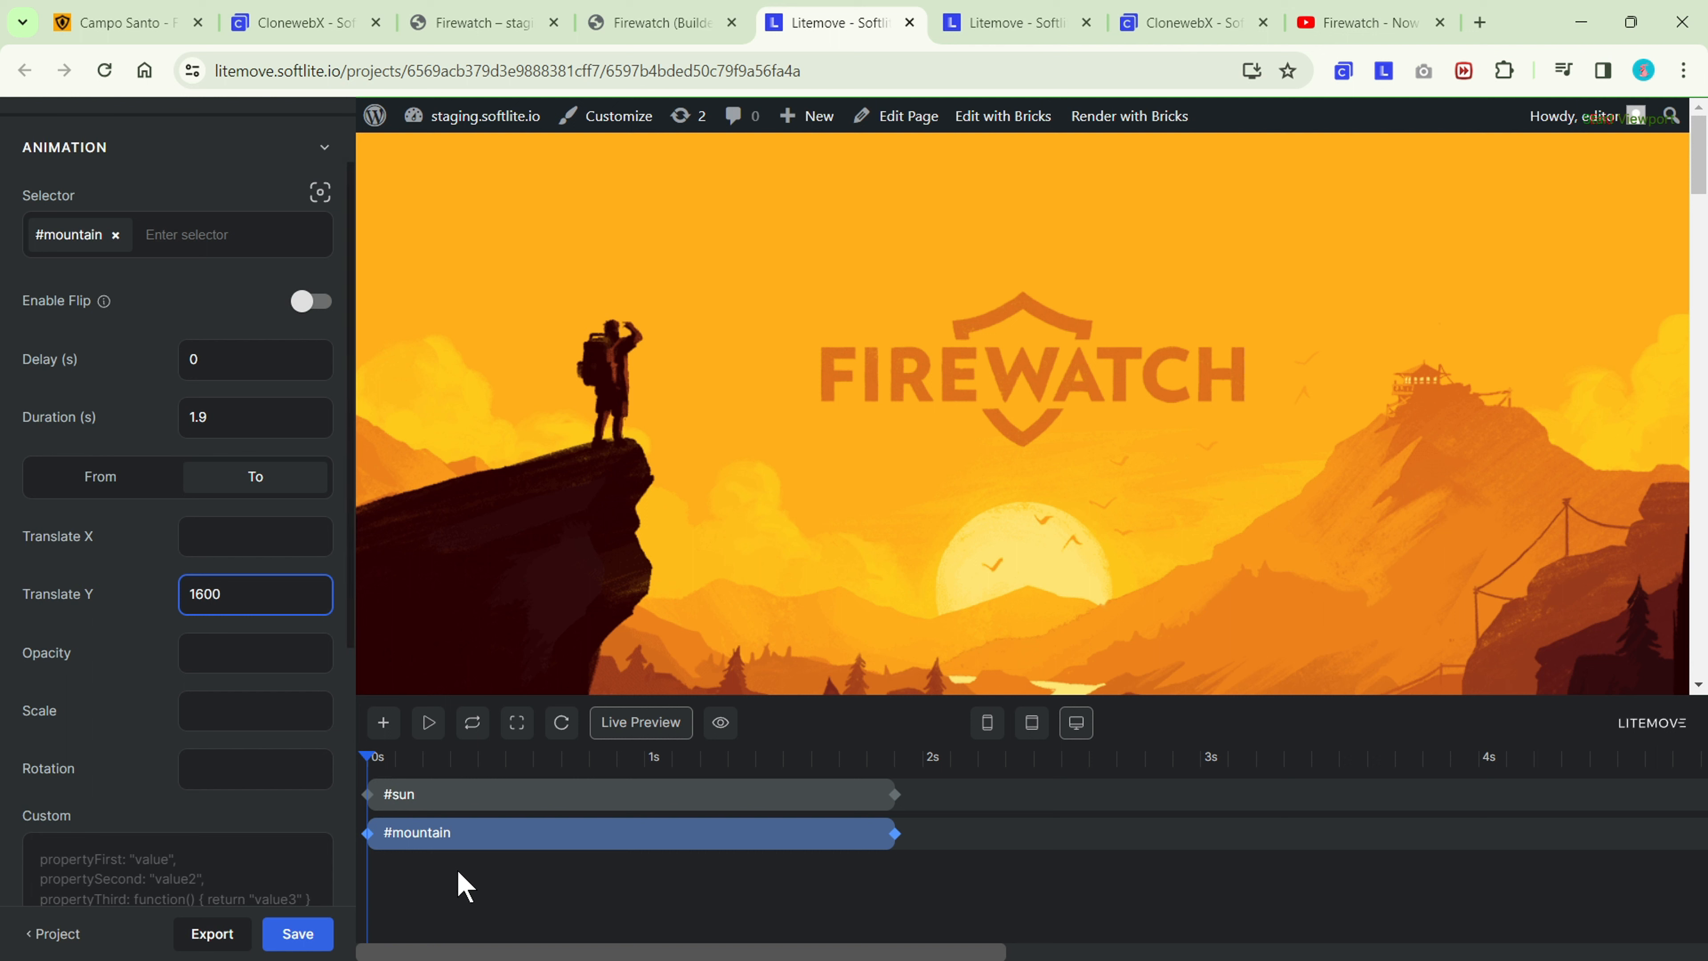
{"action": "left_click", "coordinate": [447, 892]}
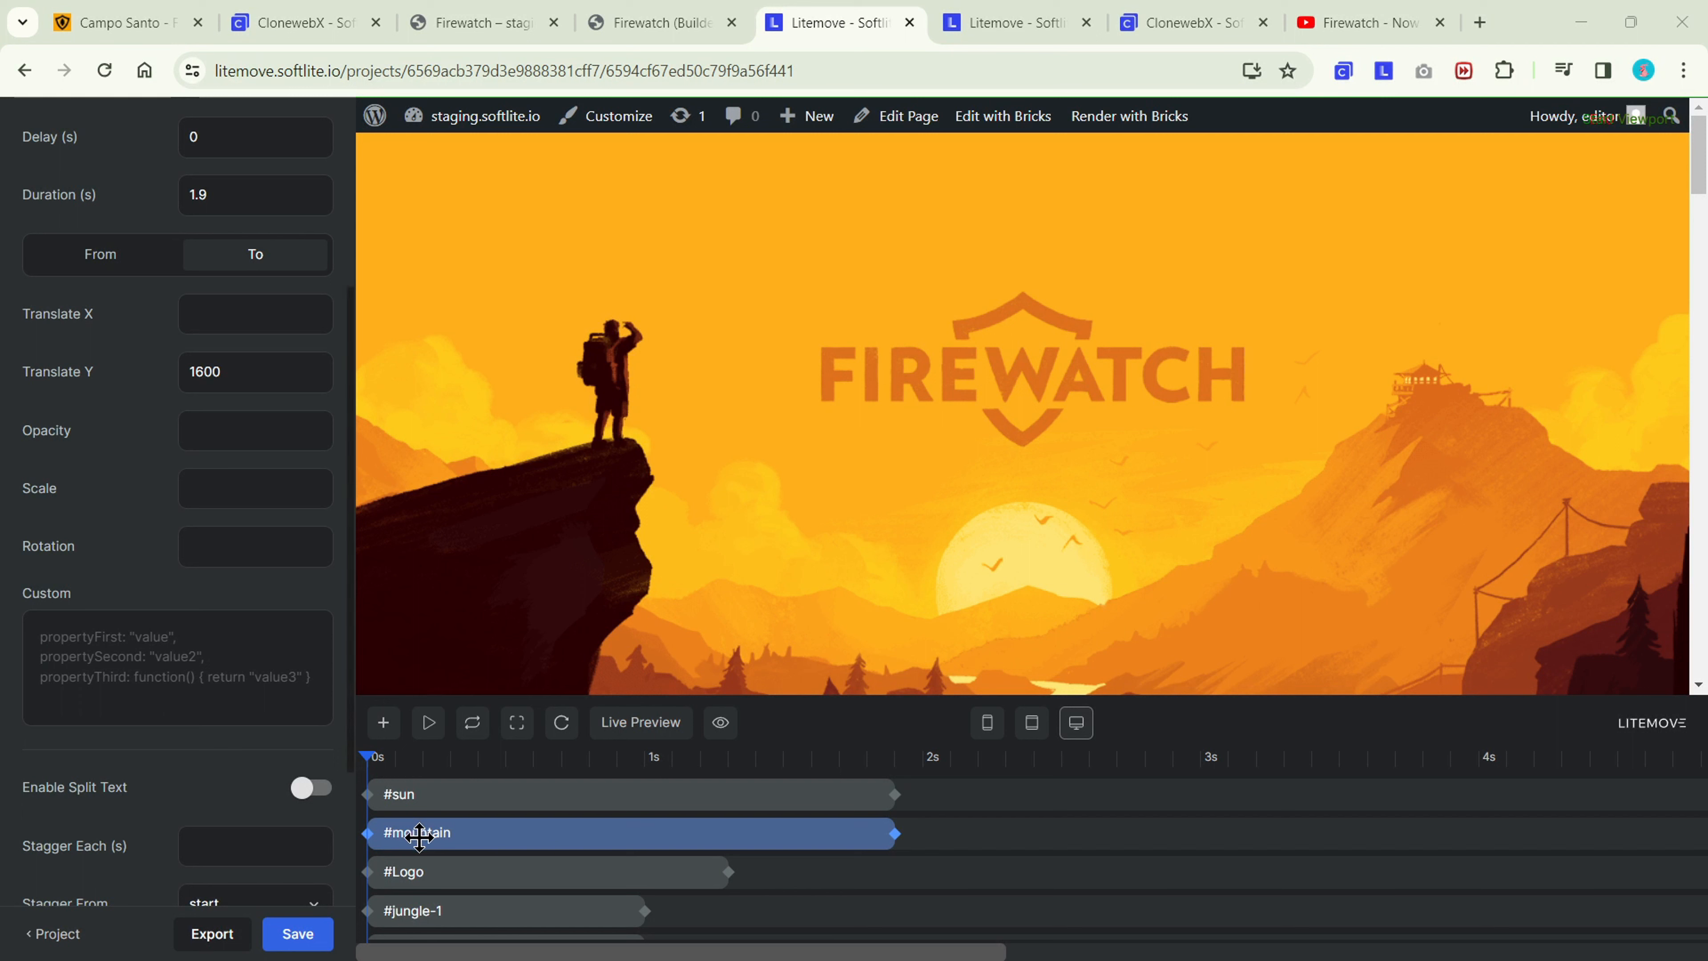
Review all layer tracks in the completed Scroll Parallax timeline and check the parallax motion in the full-page preview.
{"action": "scroll", "coordinate": [447, 861], "scroll_direction": "down", "scroll_amount": 3}
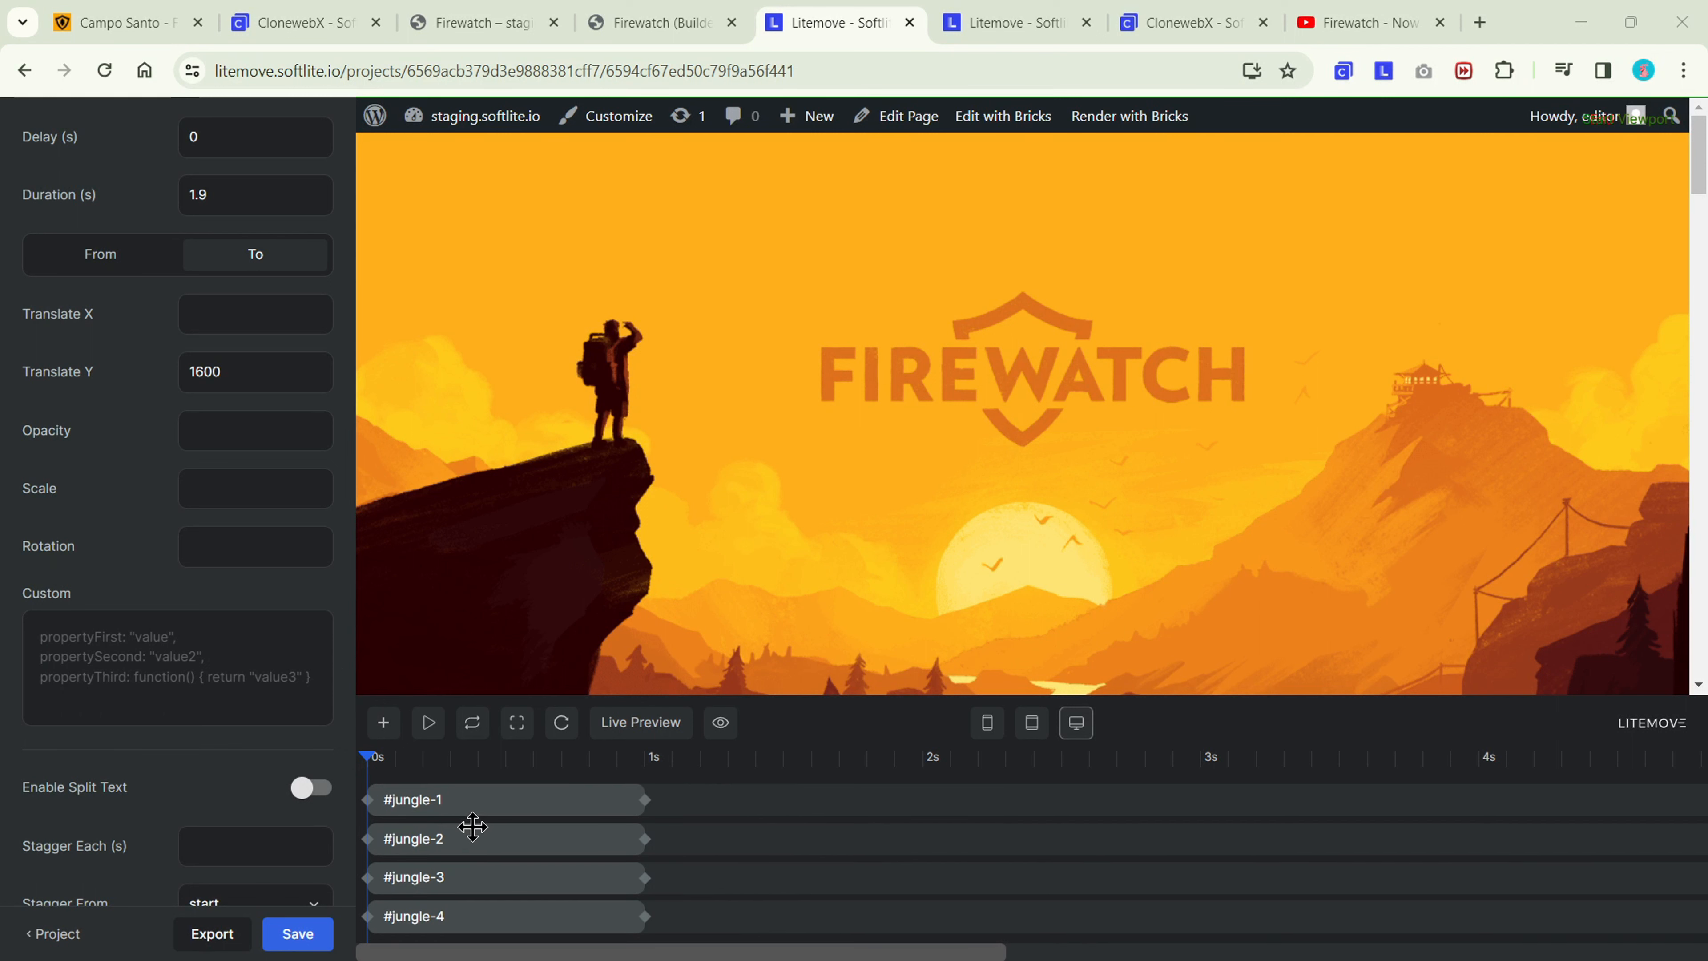
{"action": "scroll", "coordinate": [473, 826], "scroll_direction": "down", "scroll_amount": 2}
{"action": "scroll", "coordinate": [473, 832], "scroll_direction": "up", "scroll_amount": 5}
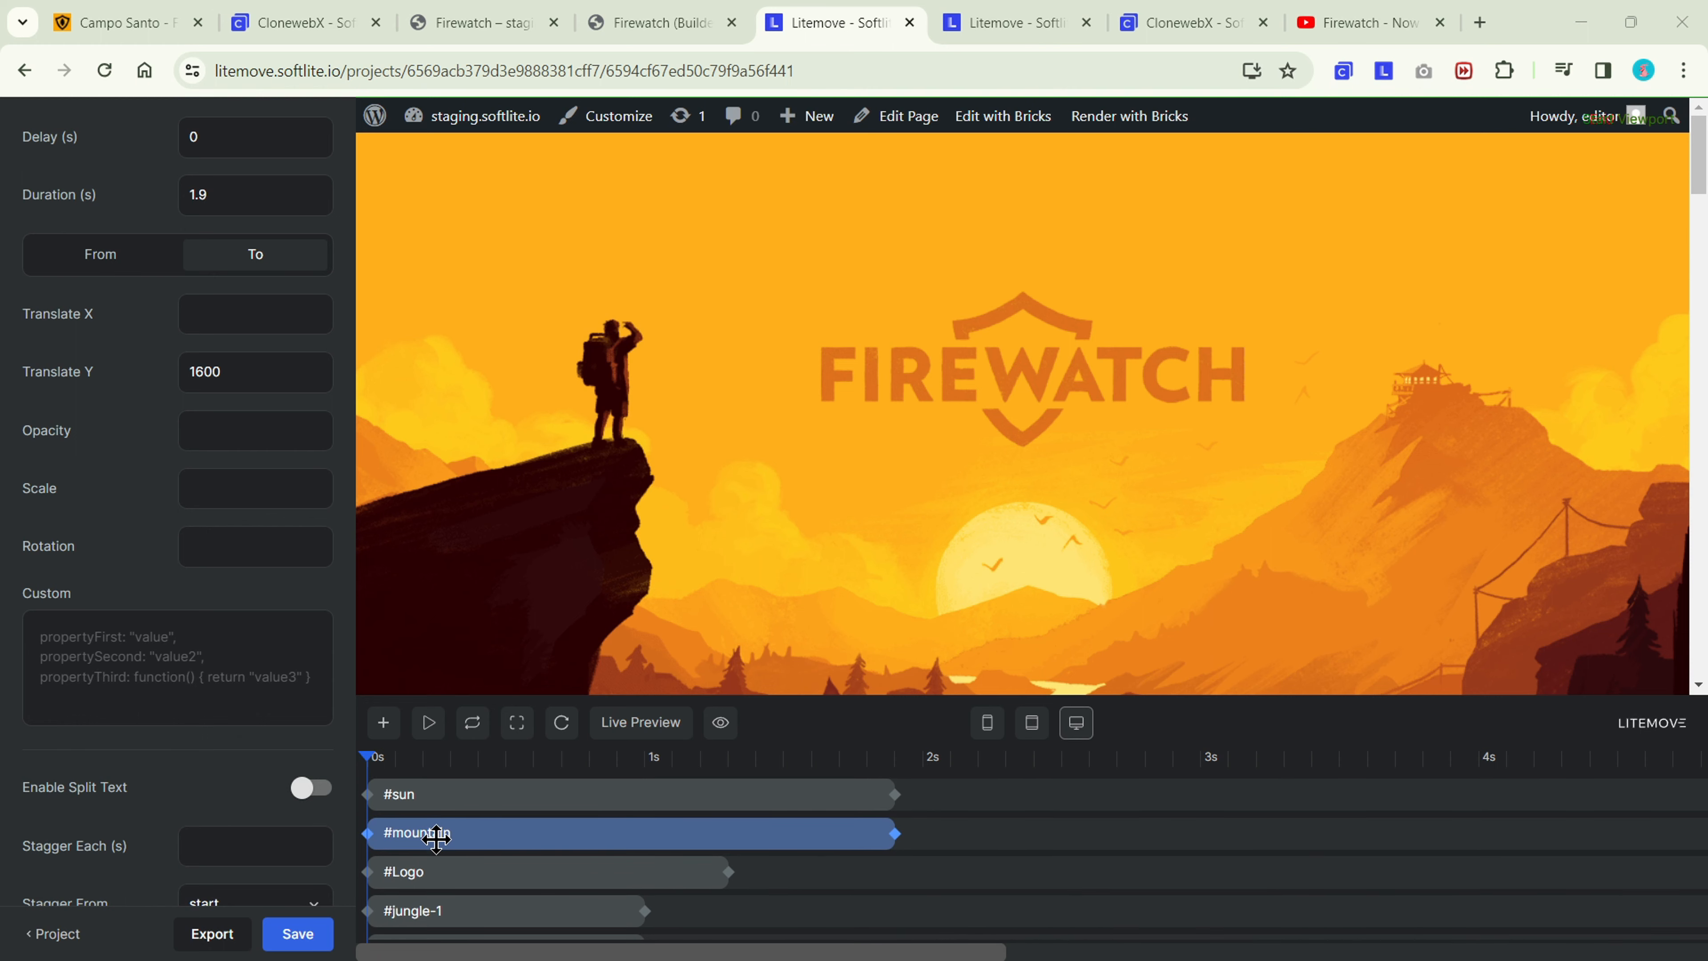
{"action": "left_click", "coordinate": [721, 723]}
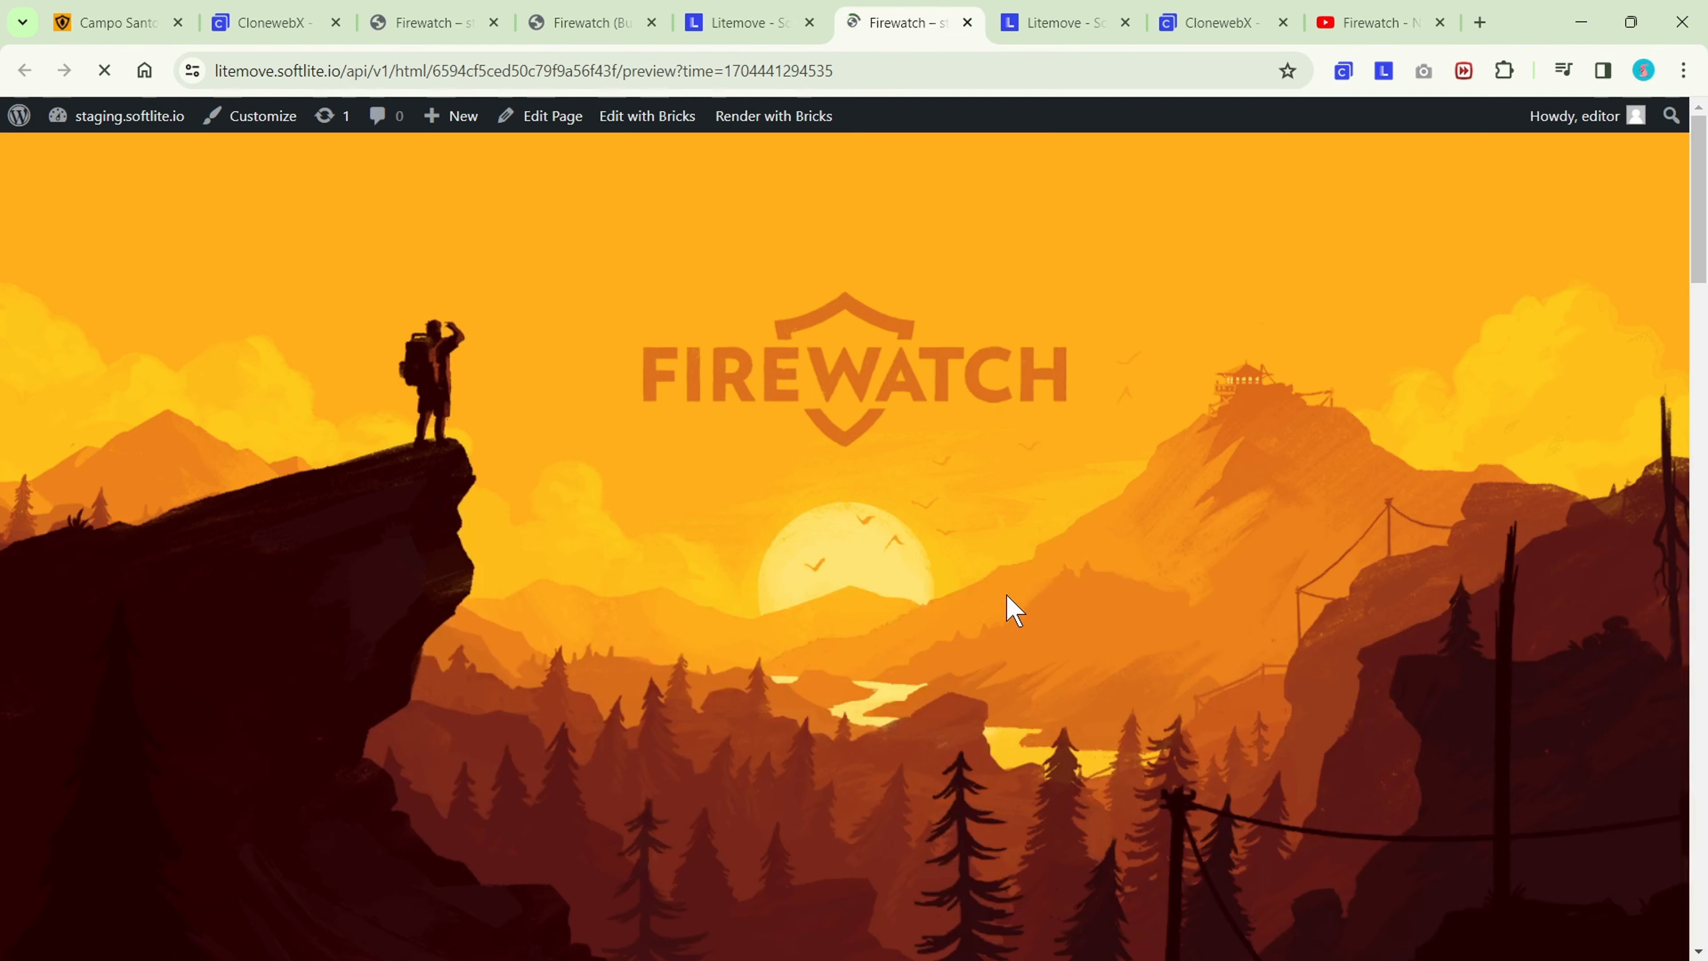
{"action": "scroll", "coordinate": [1424, 399], "scroll_direction": "down", "scroll_amount": 10}
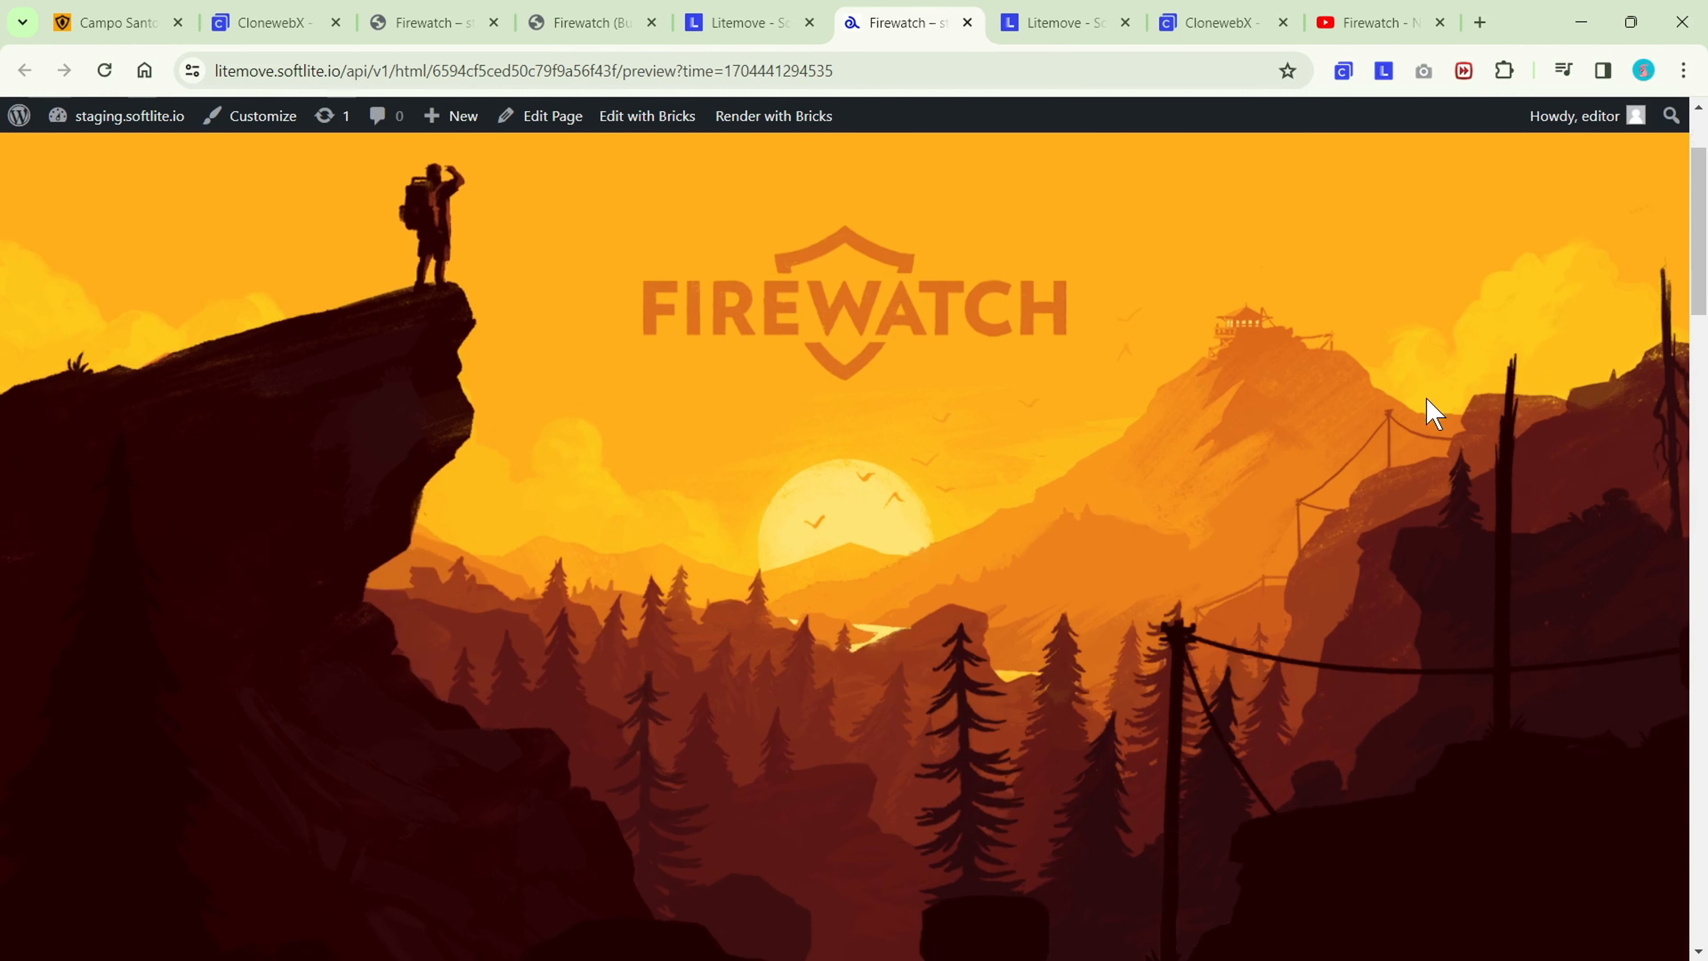
{"action": "scroll", "coordinate": [1427, 398], "scroll_direction": "down", "scroll_amount": 10}
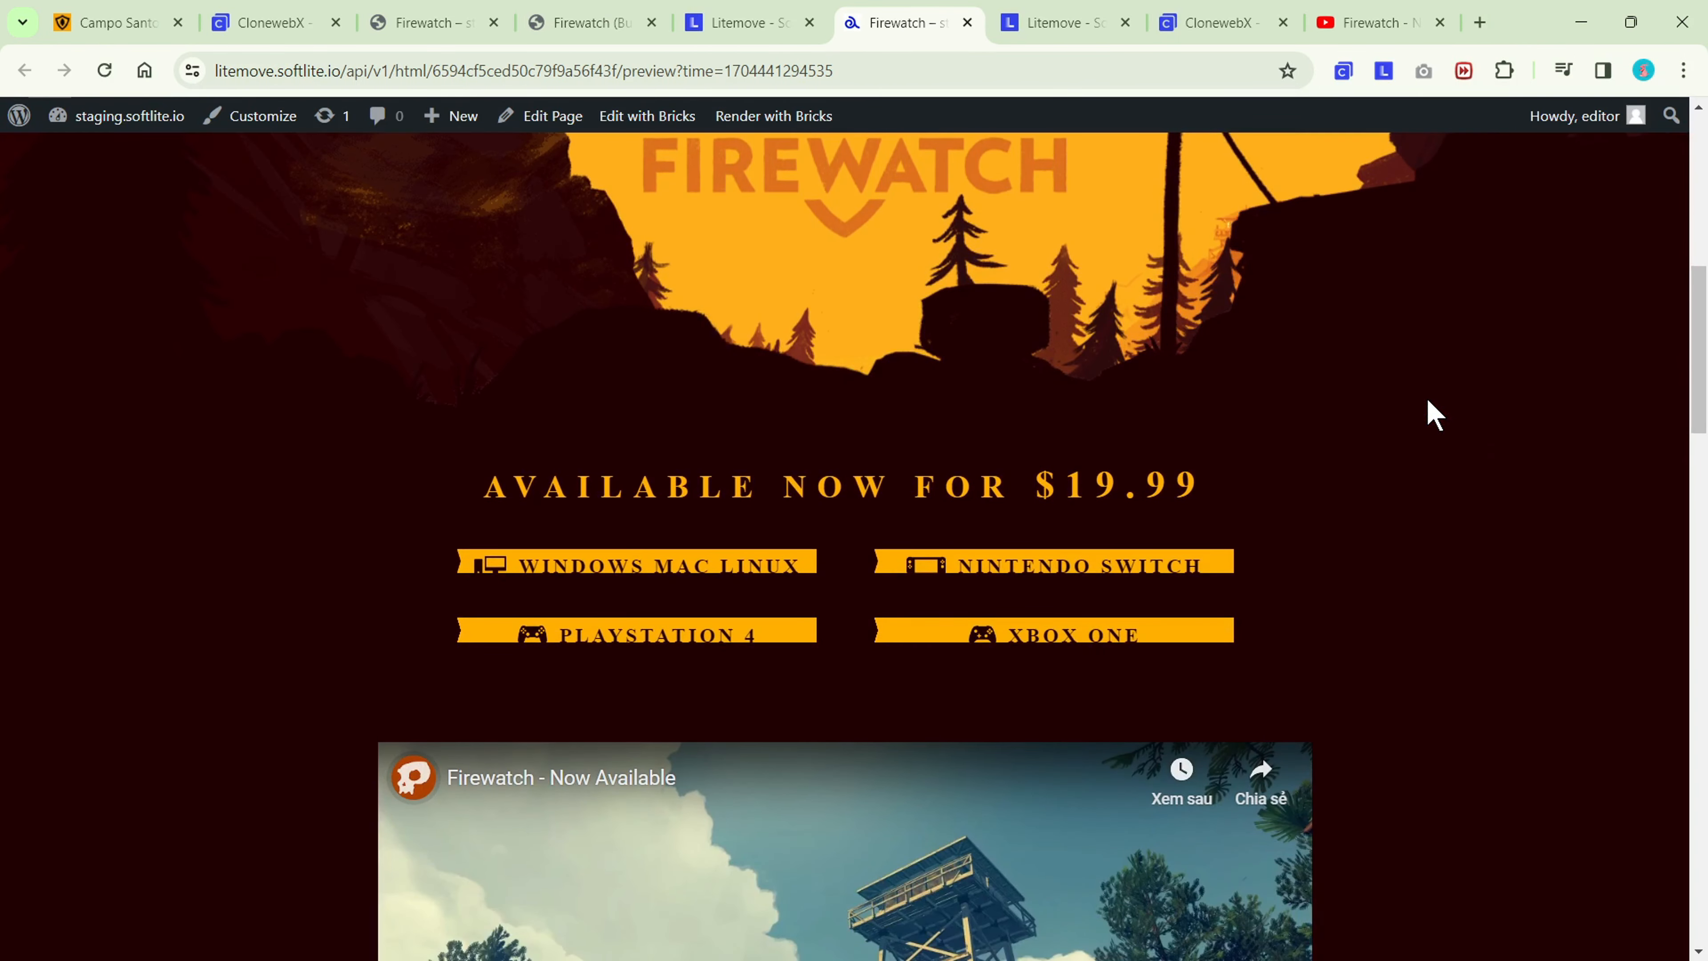
{"action": "scroll", "coordinate": [1427, 400], "scroll_direction": "down", "scroll_amount": 5}
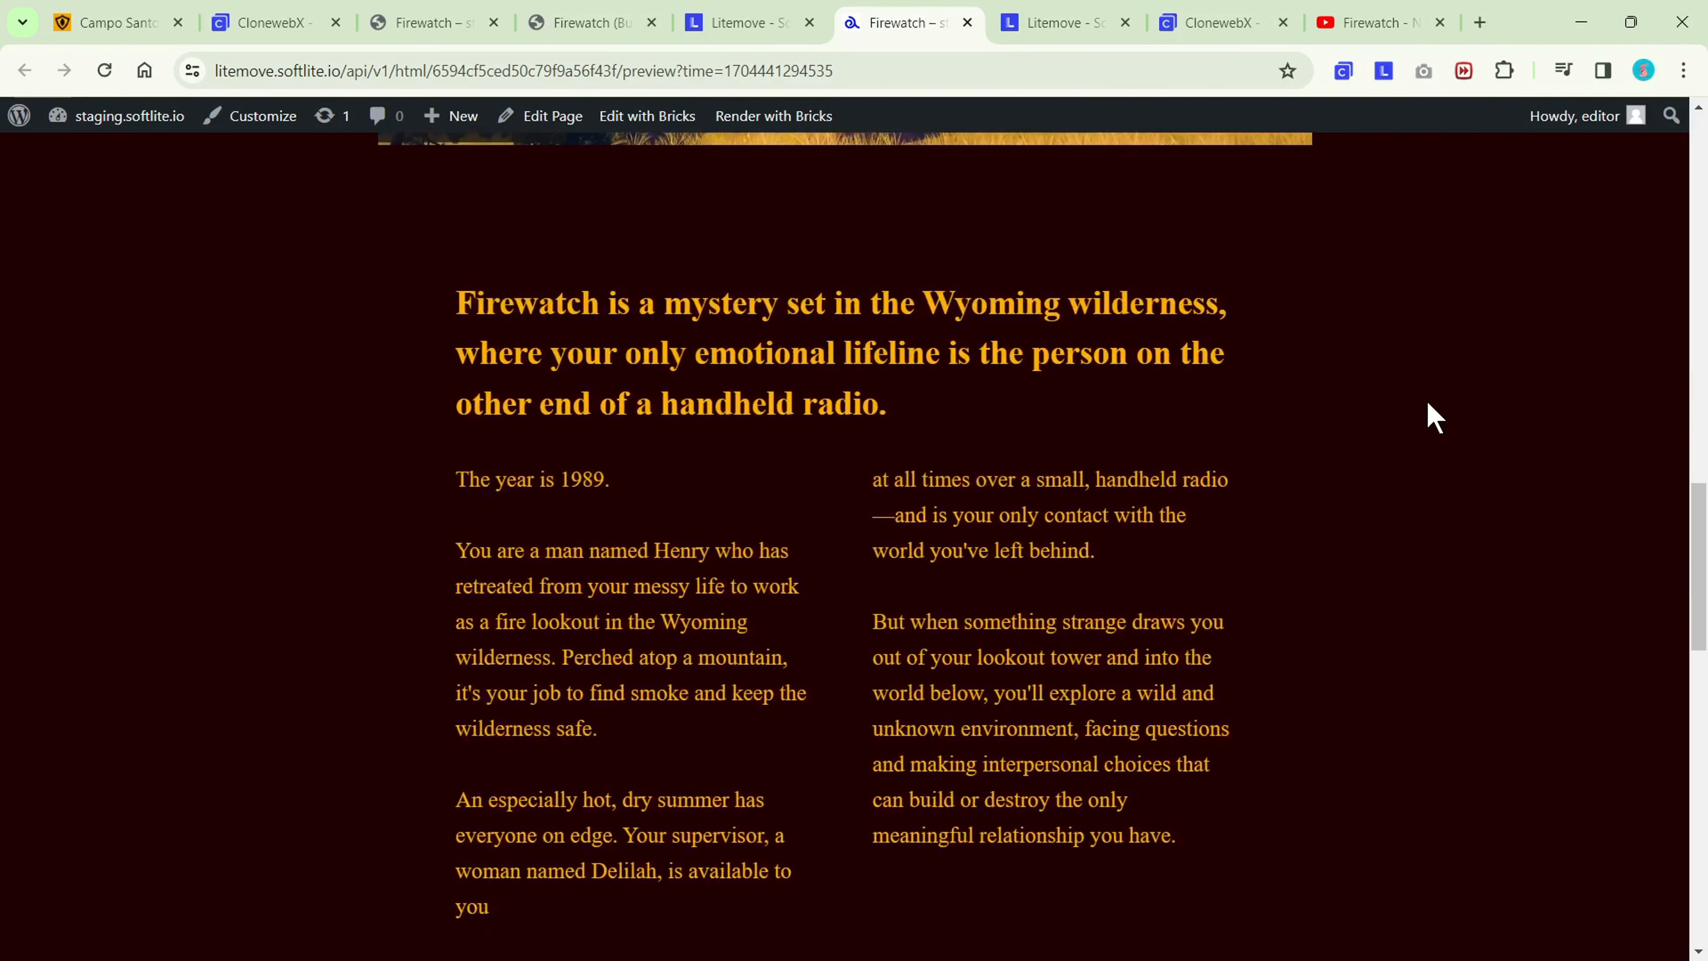
{"action": "scroll", "coordinate": [1426, 400], "scroll_direction": "up", "scroll_amount": 8}
{"action": "scroll", "coordinate": [1429, 405], "scroll_direction": "up", "scroll_amount": 15}
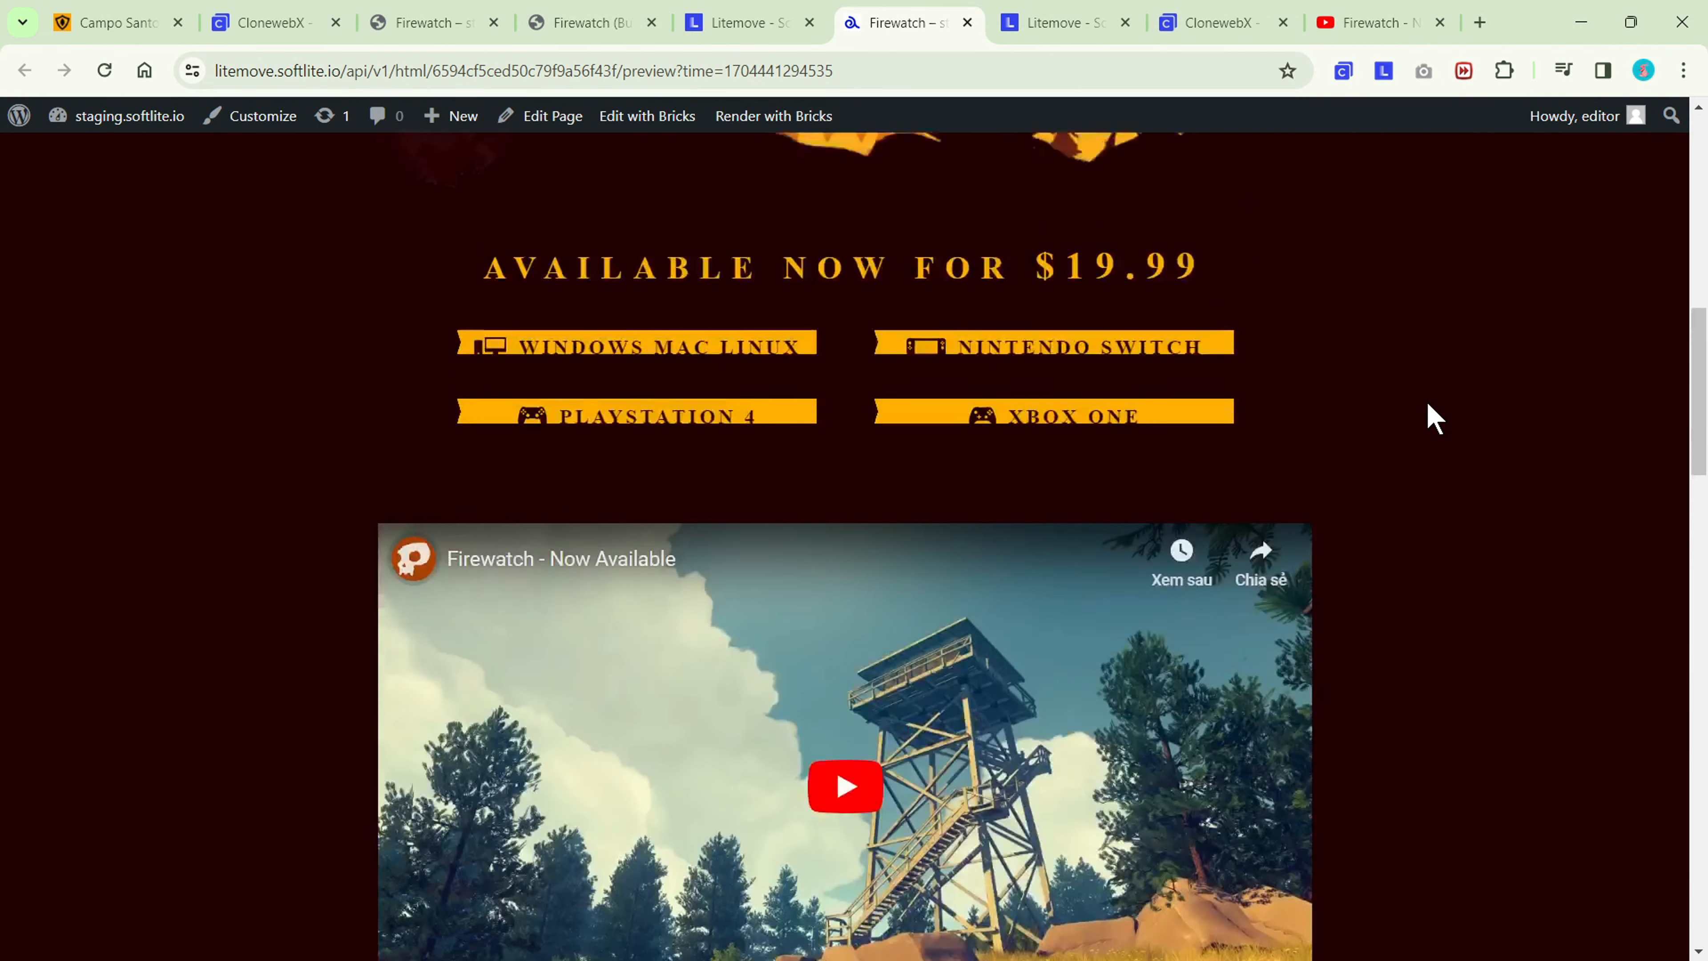
{"action": "scroll", "coordinate": [1434, 417], "scroll_direction": "down", "scroll_amount": 10}
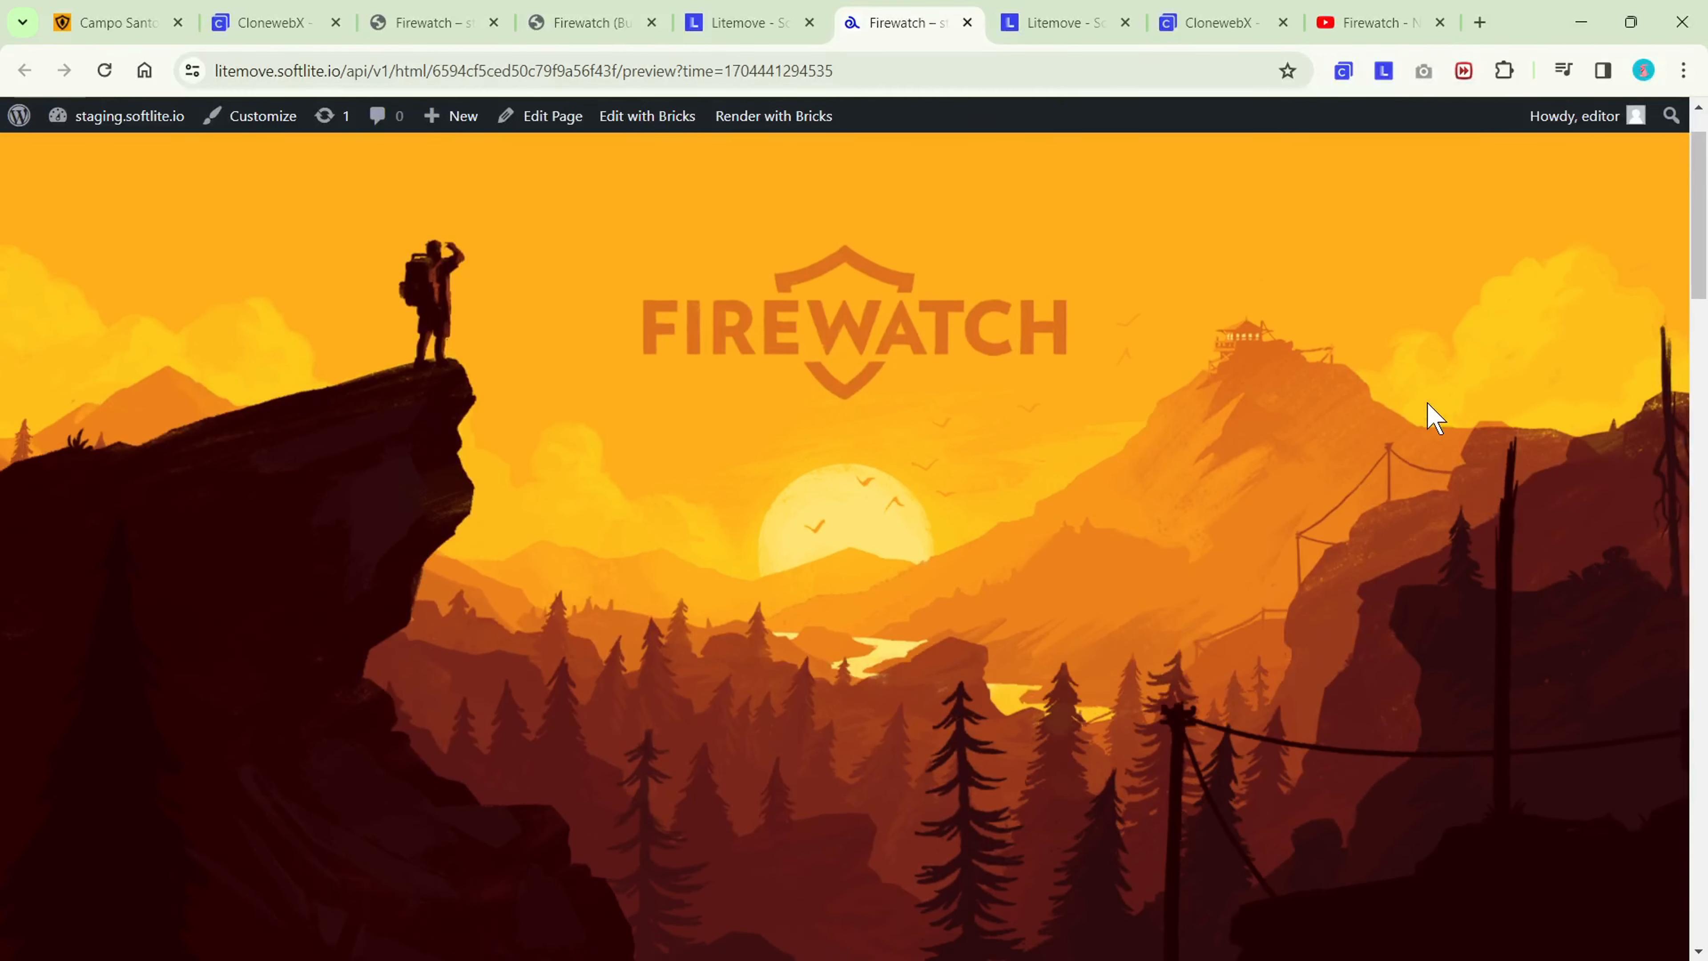
{"action": "scroll", "coordinate": [1434, 418], "scroll_direction": "up", "scroll_amount": 8}
{"action": "scroll", "coordinate": [1435, 417], "scroll_direction": "up", "scroll_amount": 2}
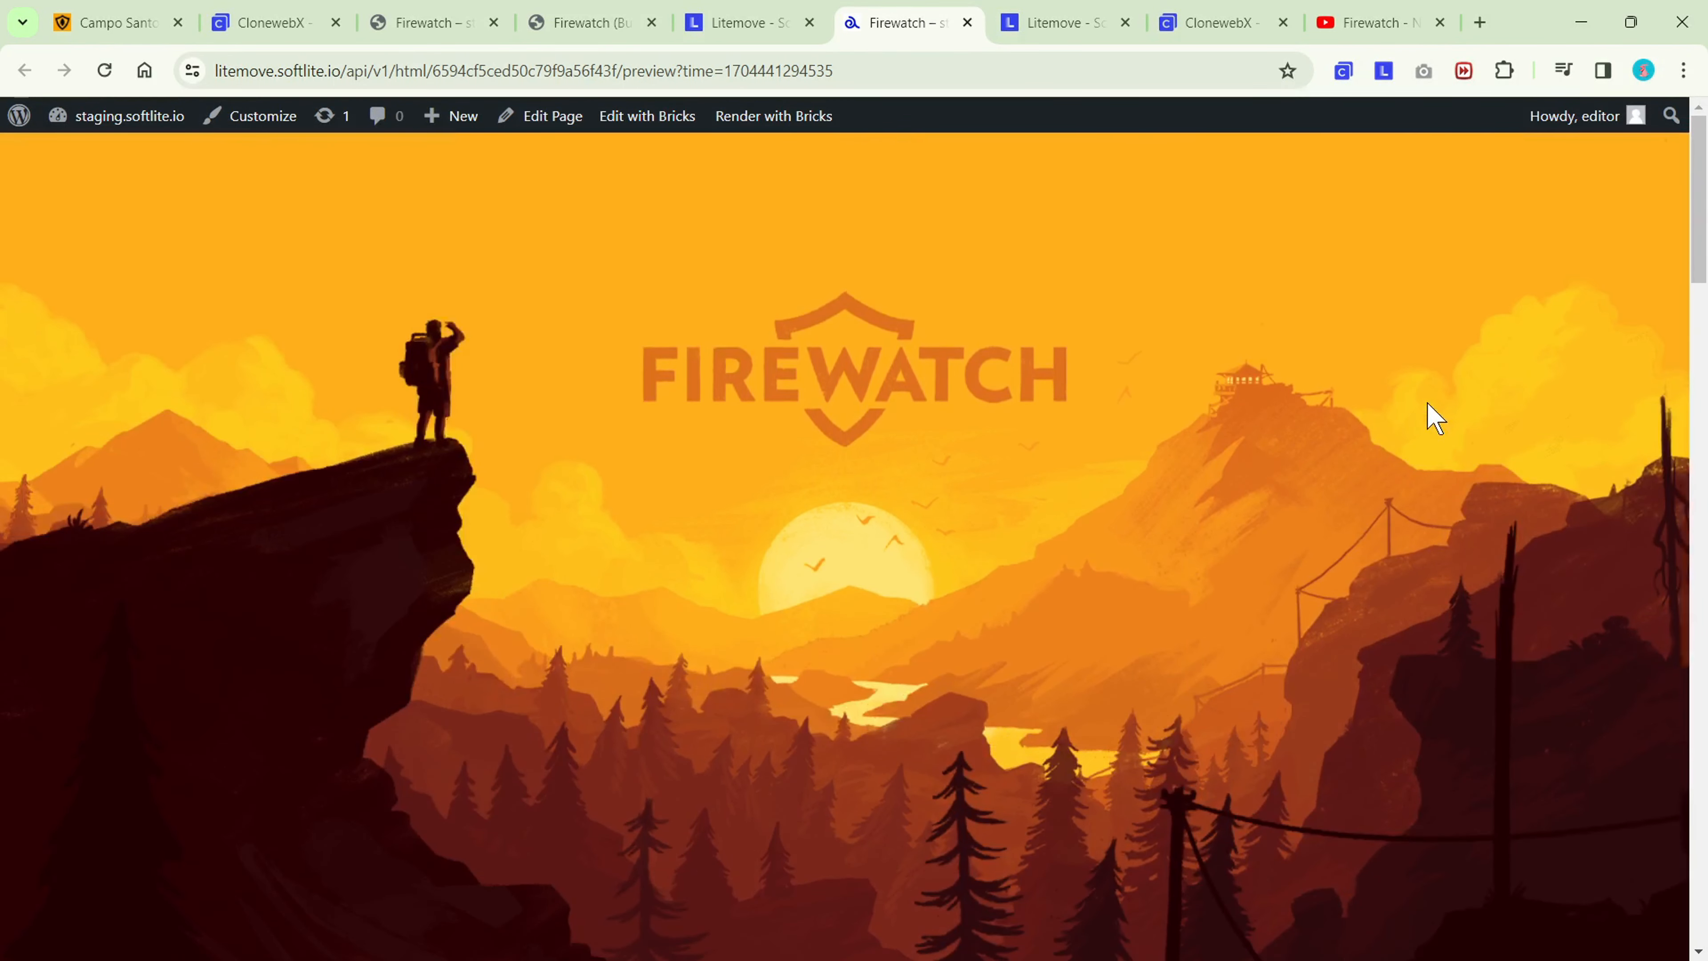
Return to the Litemove timeline, open its JavaScript export and copy the Javascript Library snippet.
{"action": "left_click", "coordinate": [754, 27]}
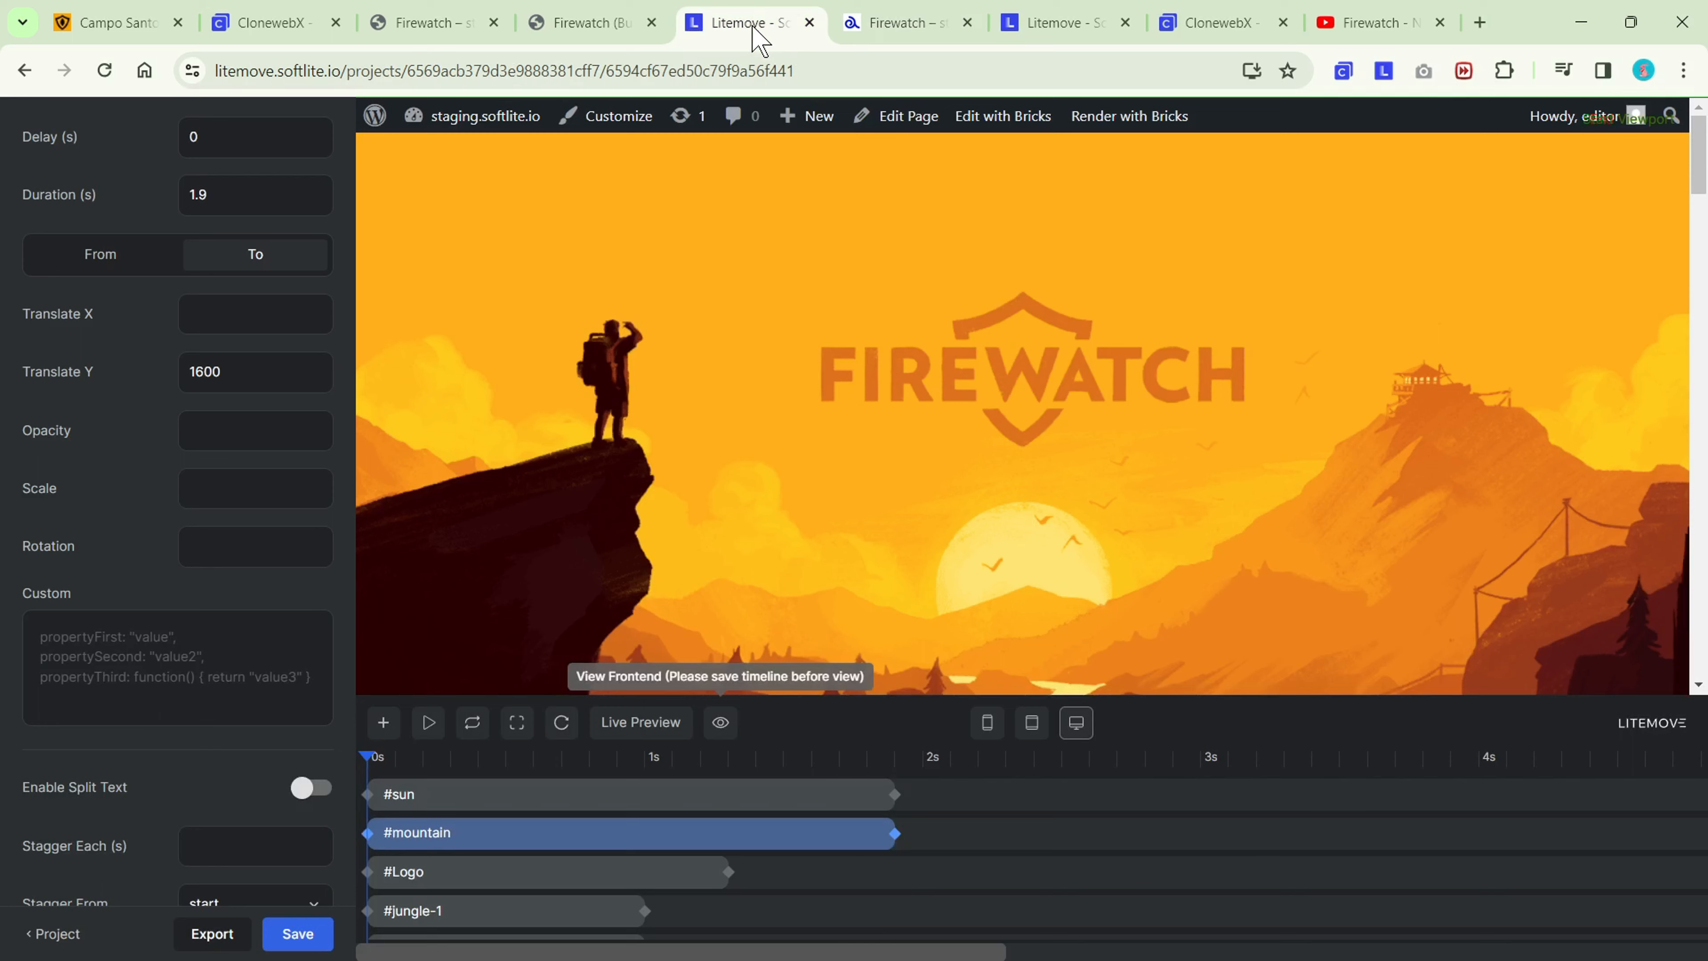
{"action": "left_click", "coordinate": [205, 935]}
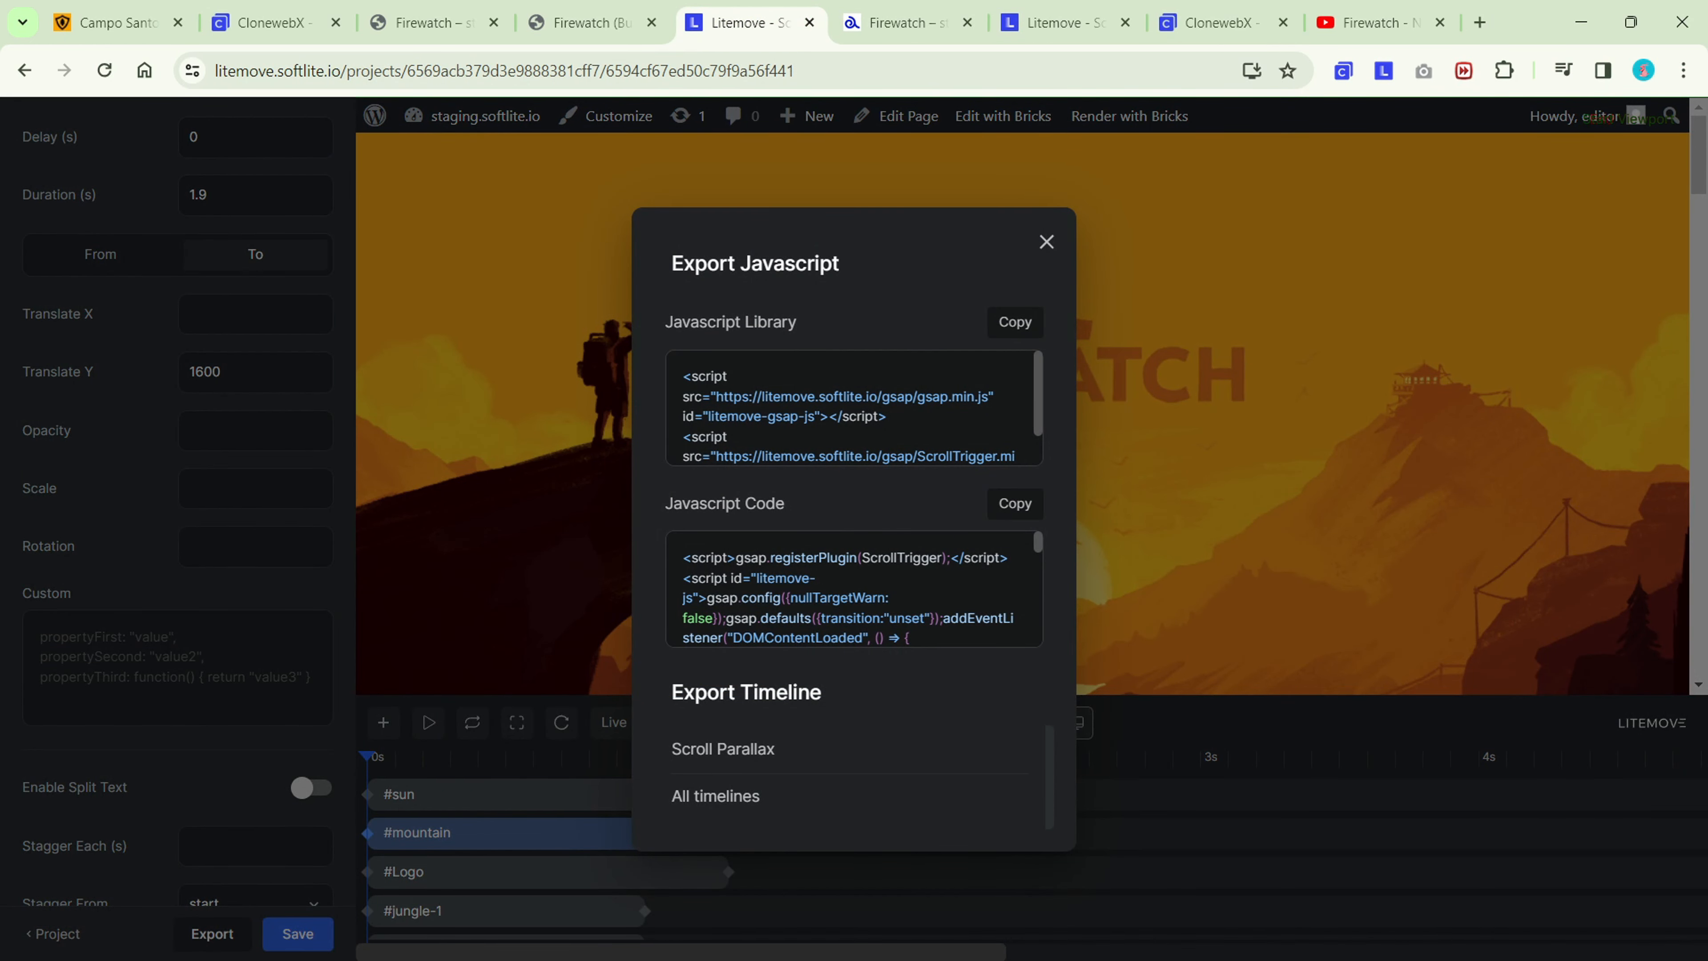
{"action": "left_click", "coordinate": [1021, 326]}
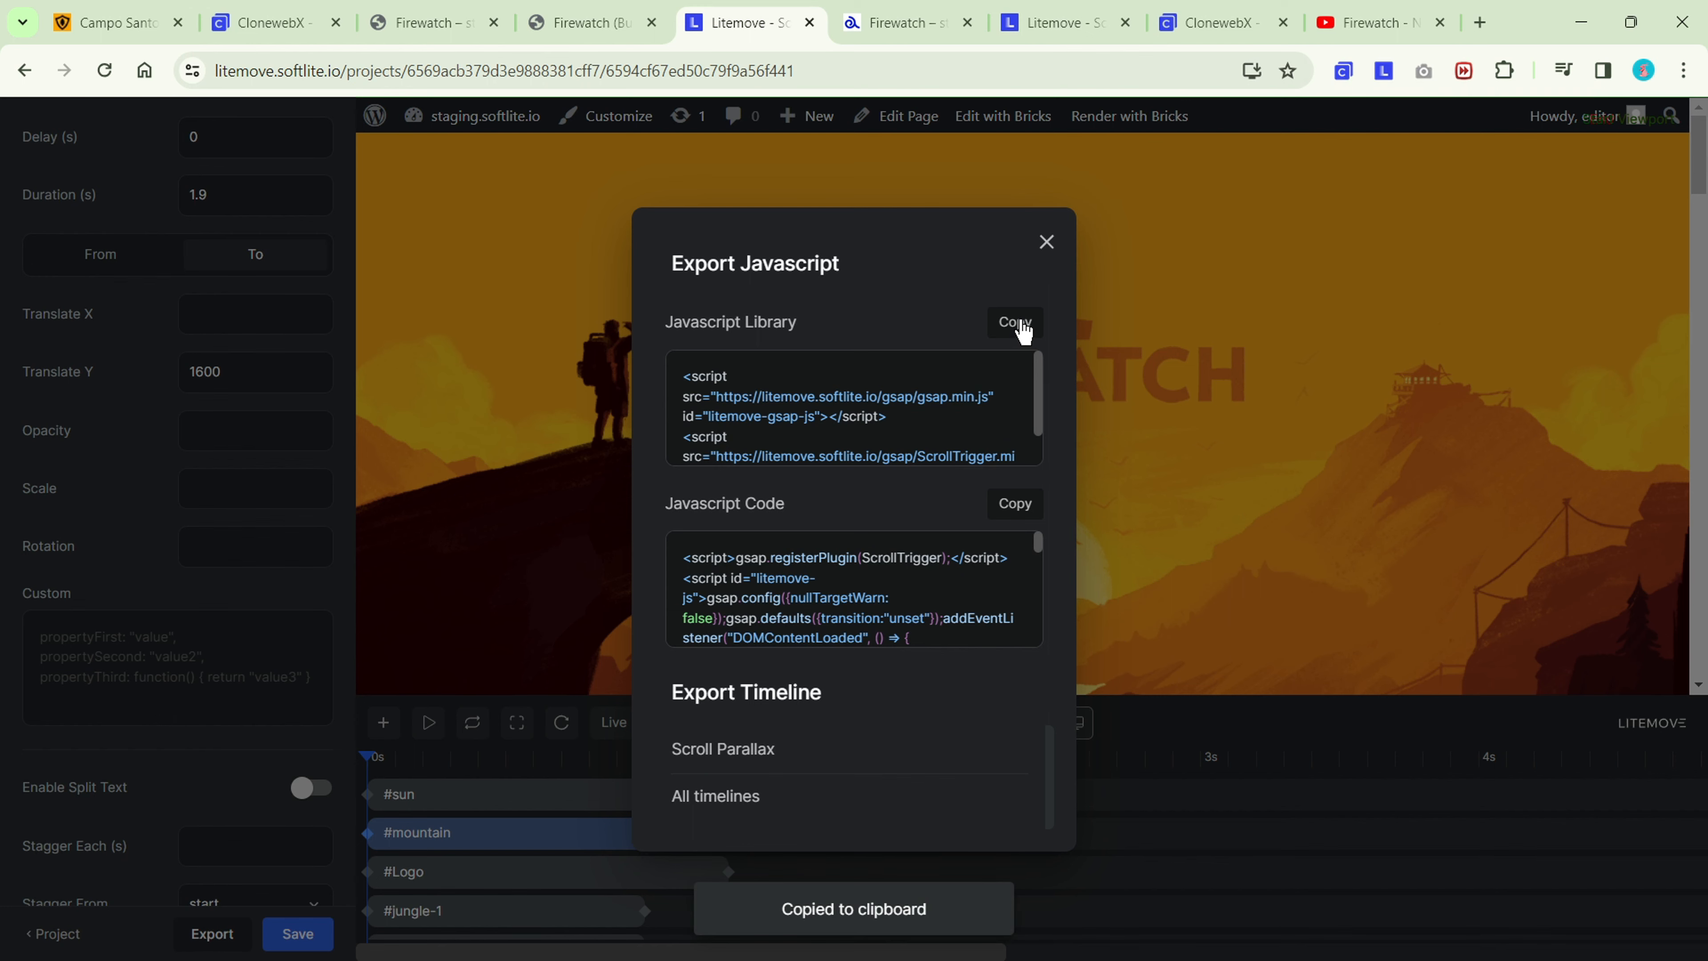
In the Bricks builder, add a Code element inside Main-wrapper.
{"action": "left_click", "coordinate": [590, 25]}
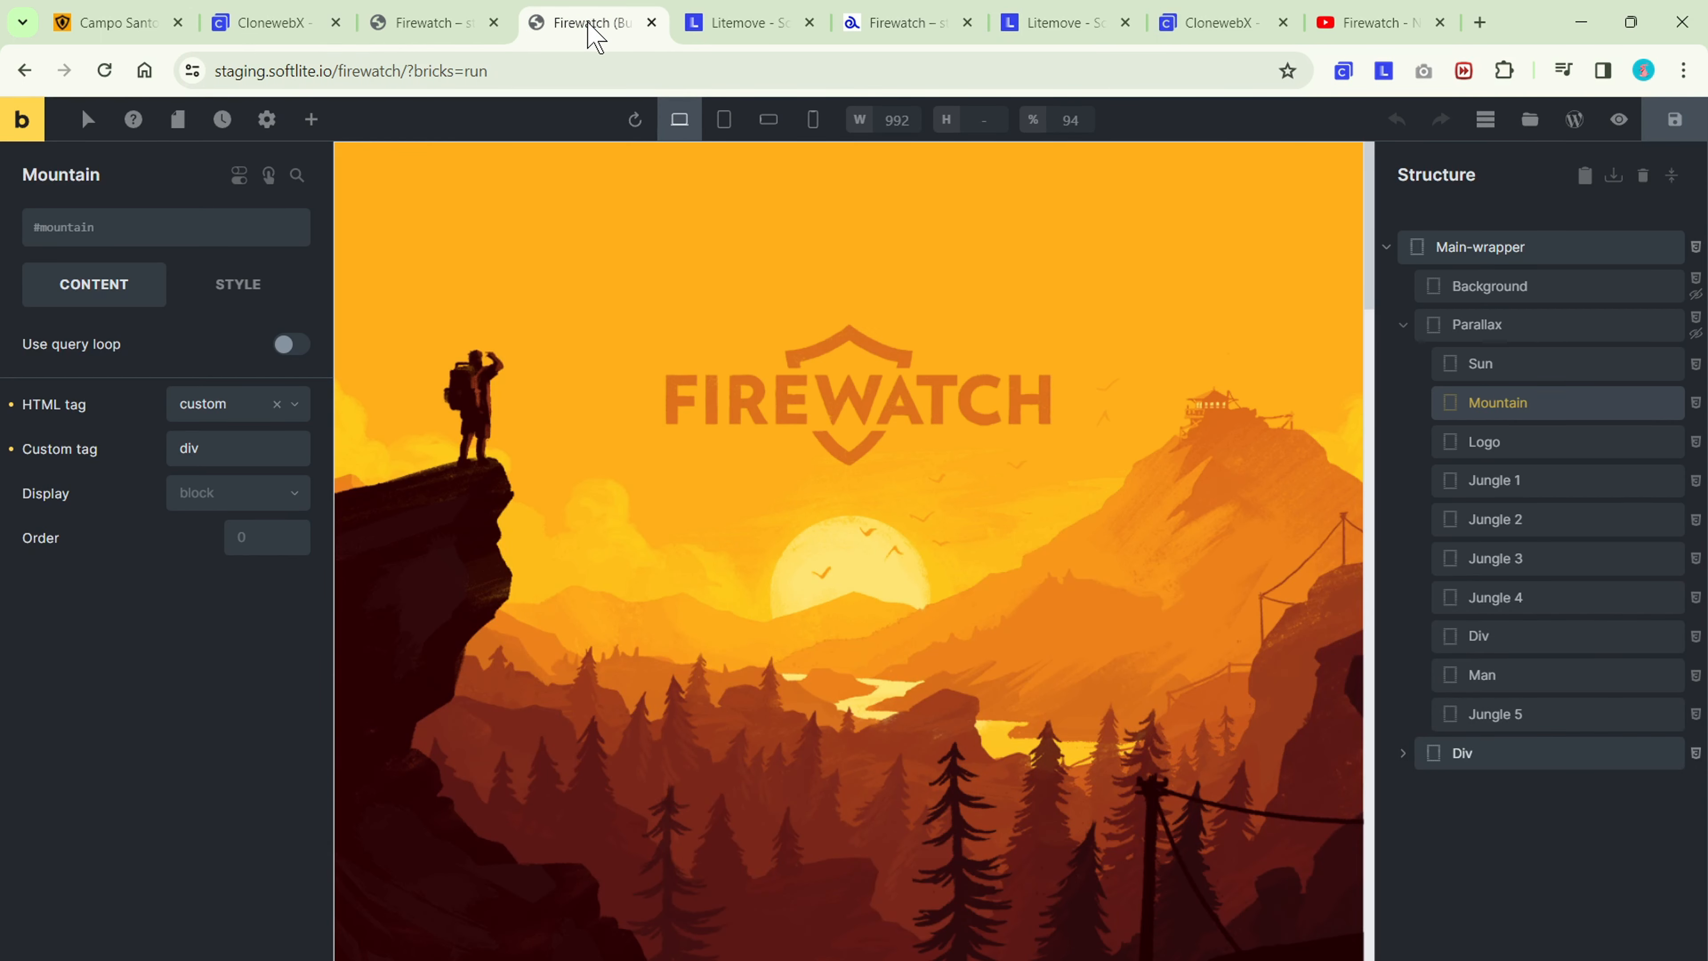
{"action": "left_click", "coordinate": [1486, 250]}
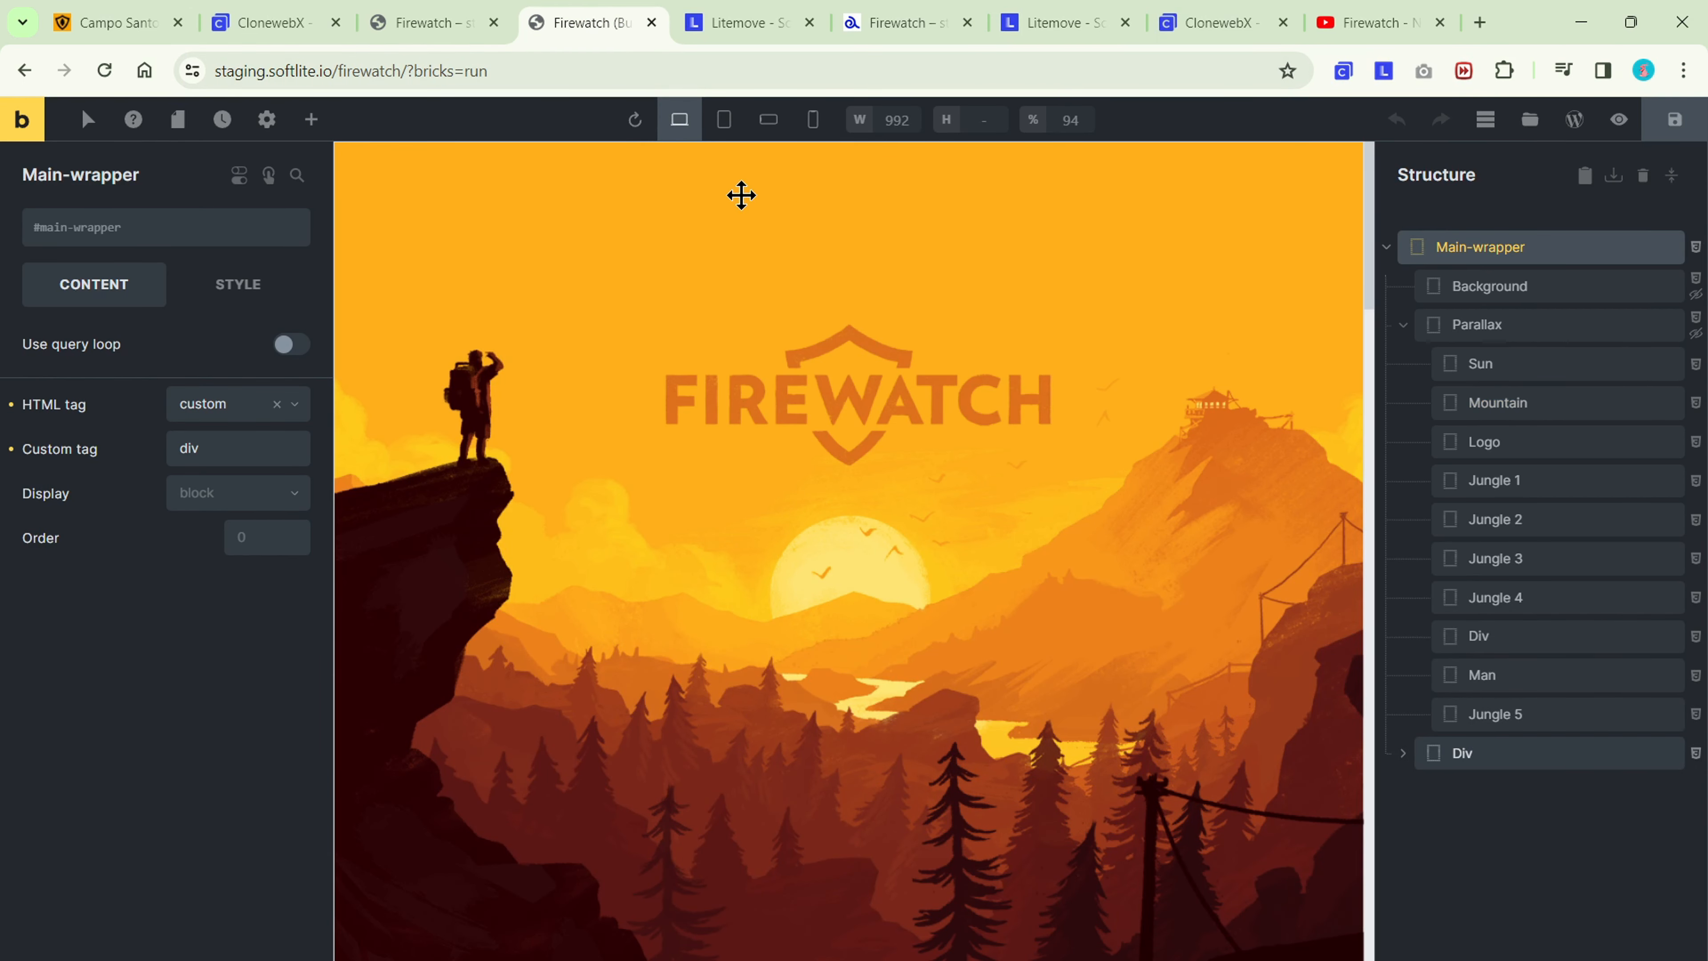
{"action": "left_click", "coordinate": [310, 120]}
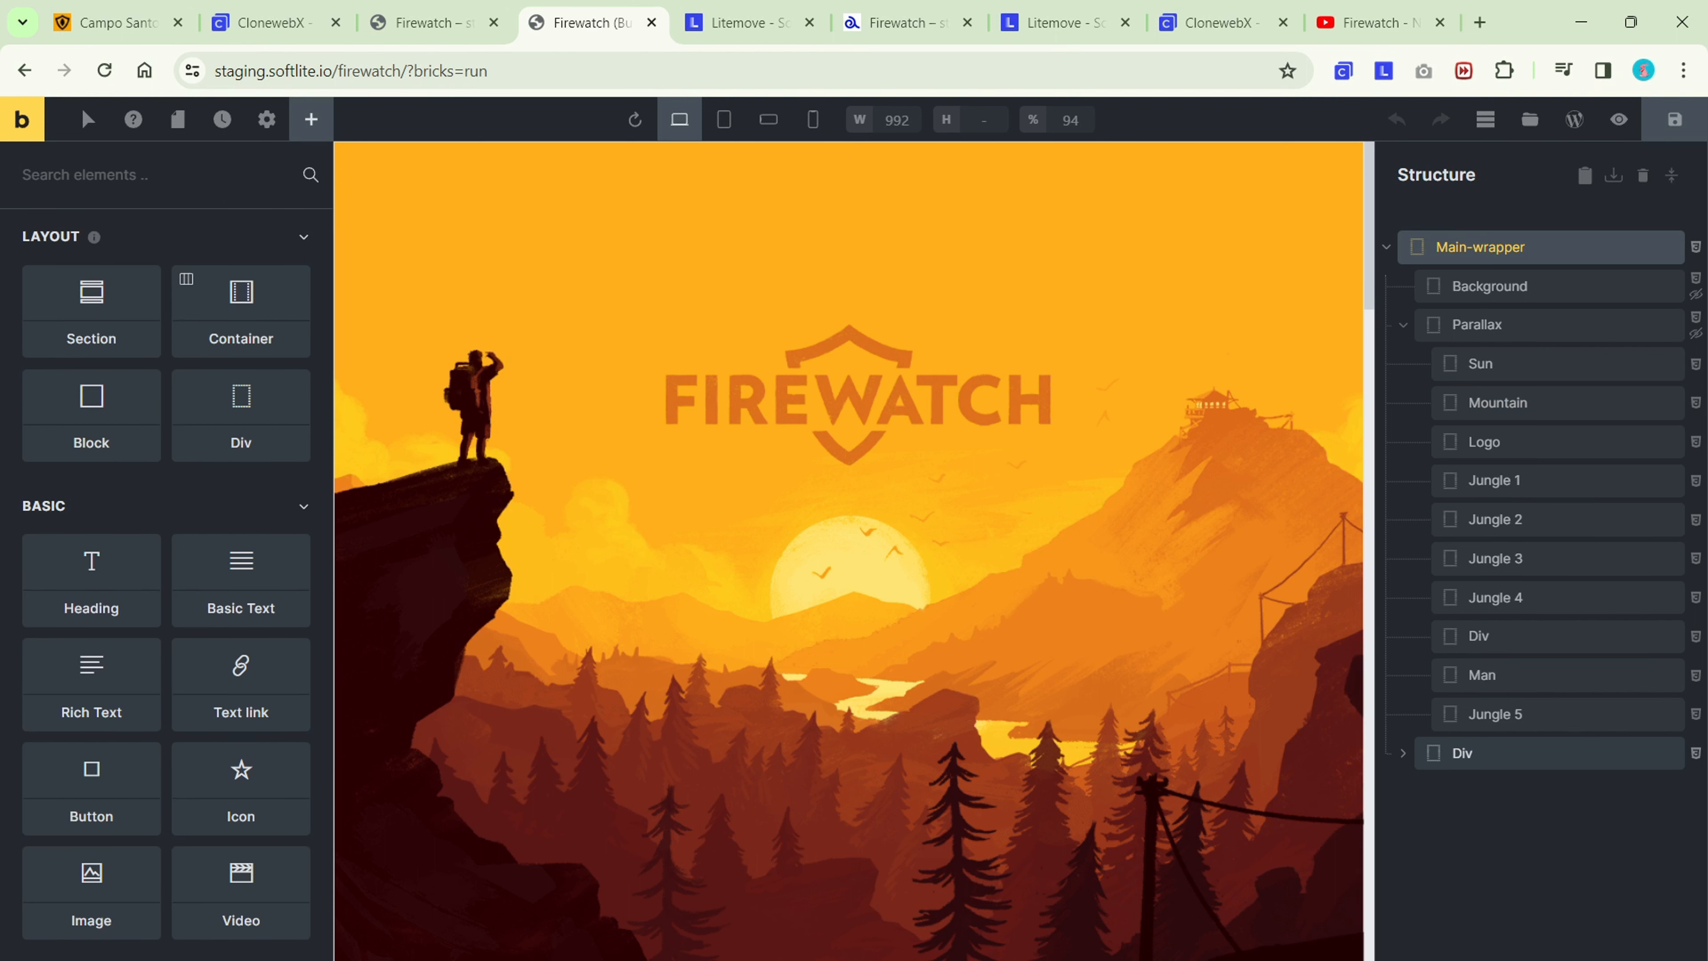
{"action": "type", "text": "code"}
{"action": "left_click", "coordinate": [103, 293]}
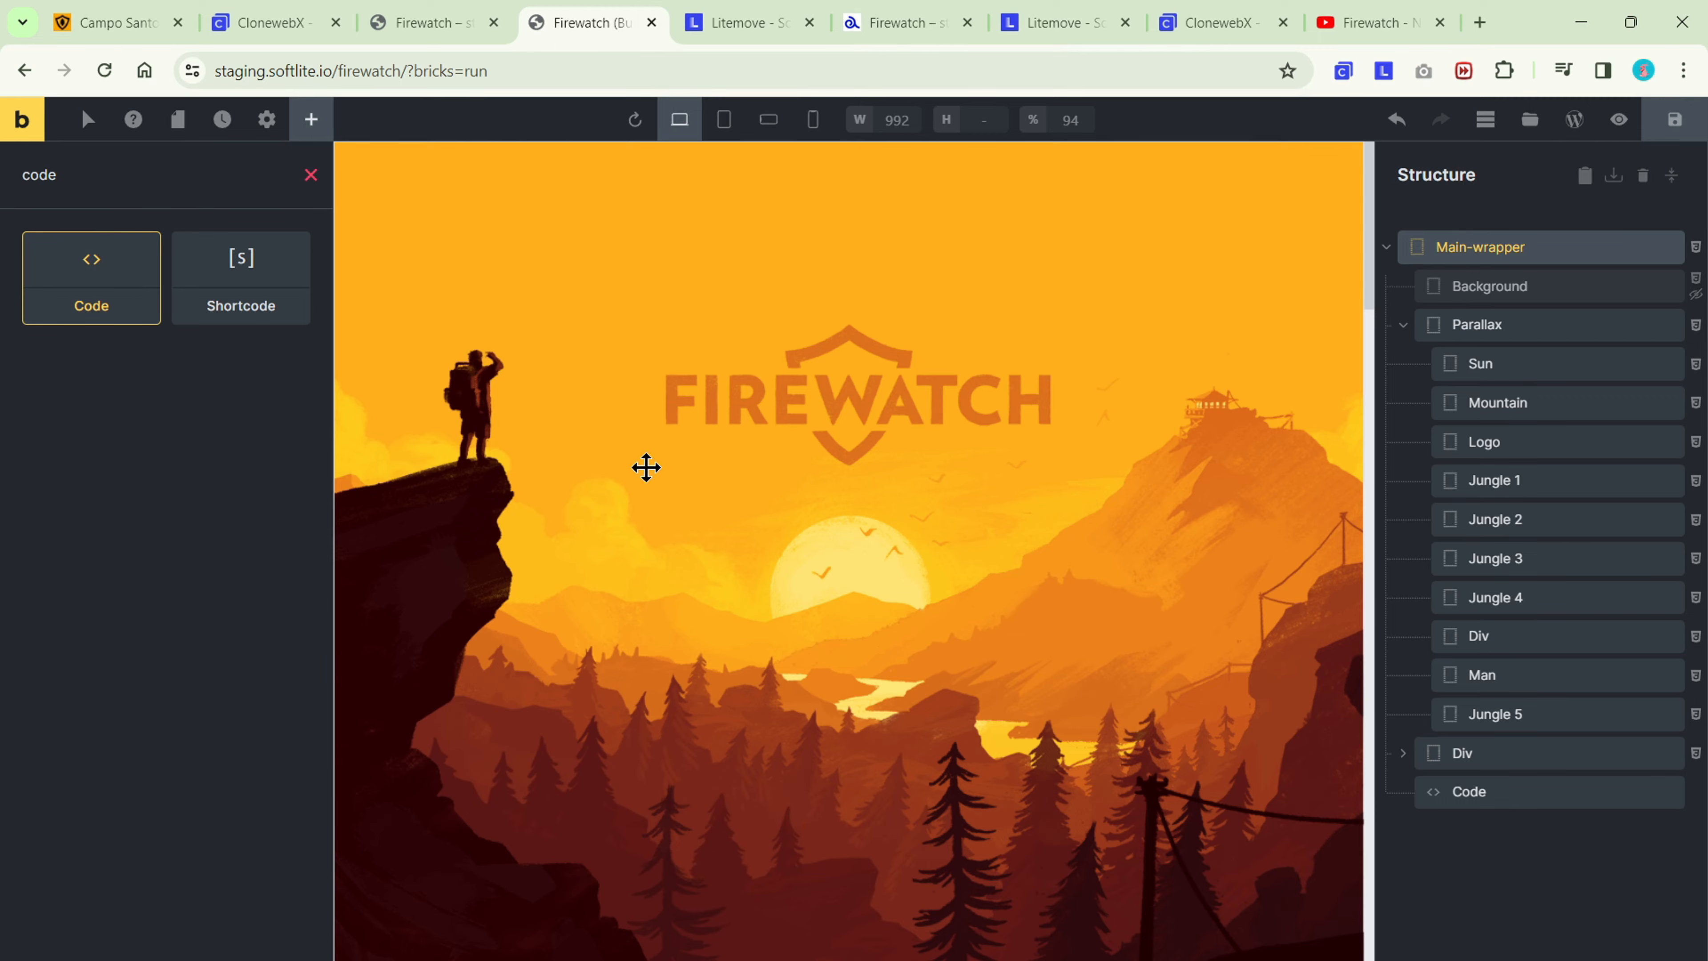
Replace the Code element's placeholder code with the copied GSAP and ScrollTrigger library scripts.
{"action": "left_click", "coordinate": [1425, 789]}
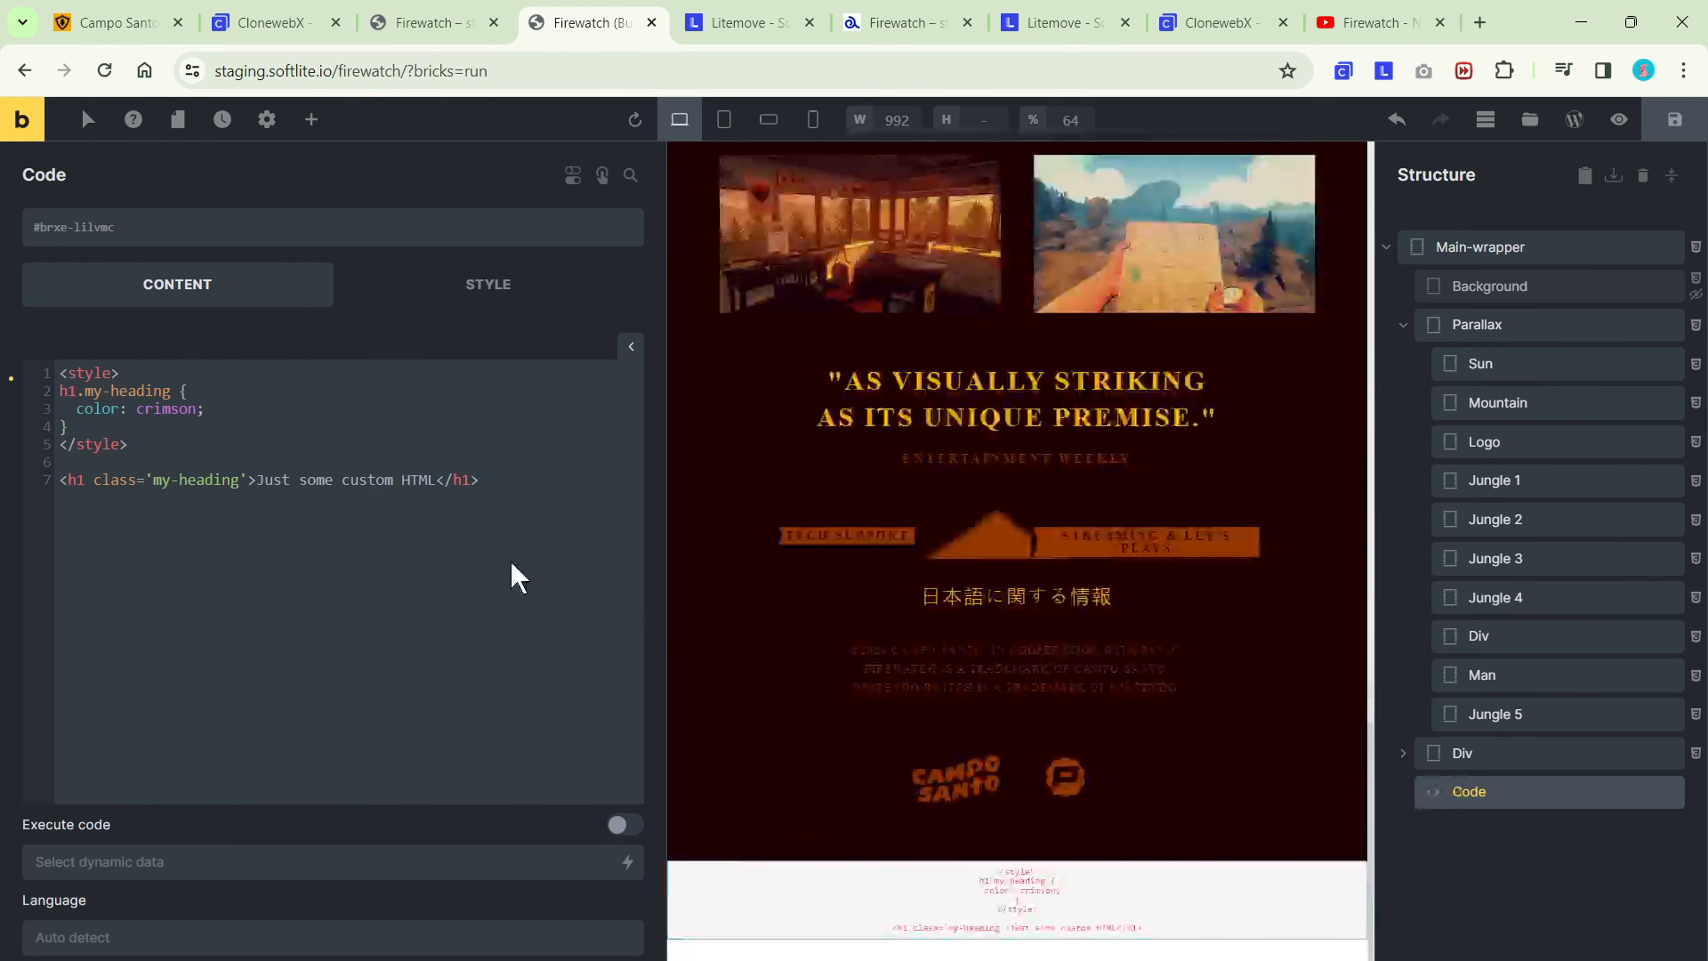
{"action": "left_click_drag", "start_coordinate": [518, 578], "coordinate": [50, 379]}
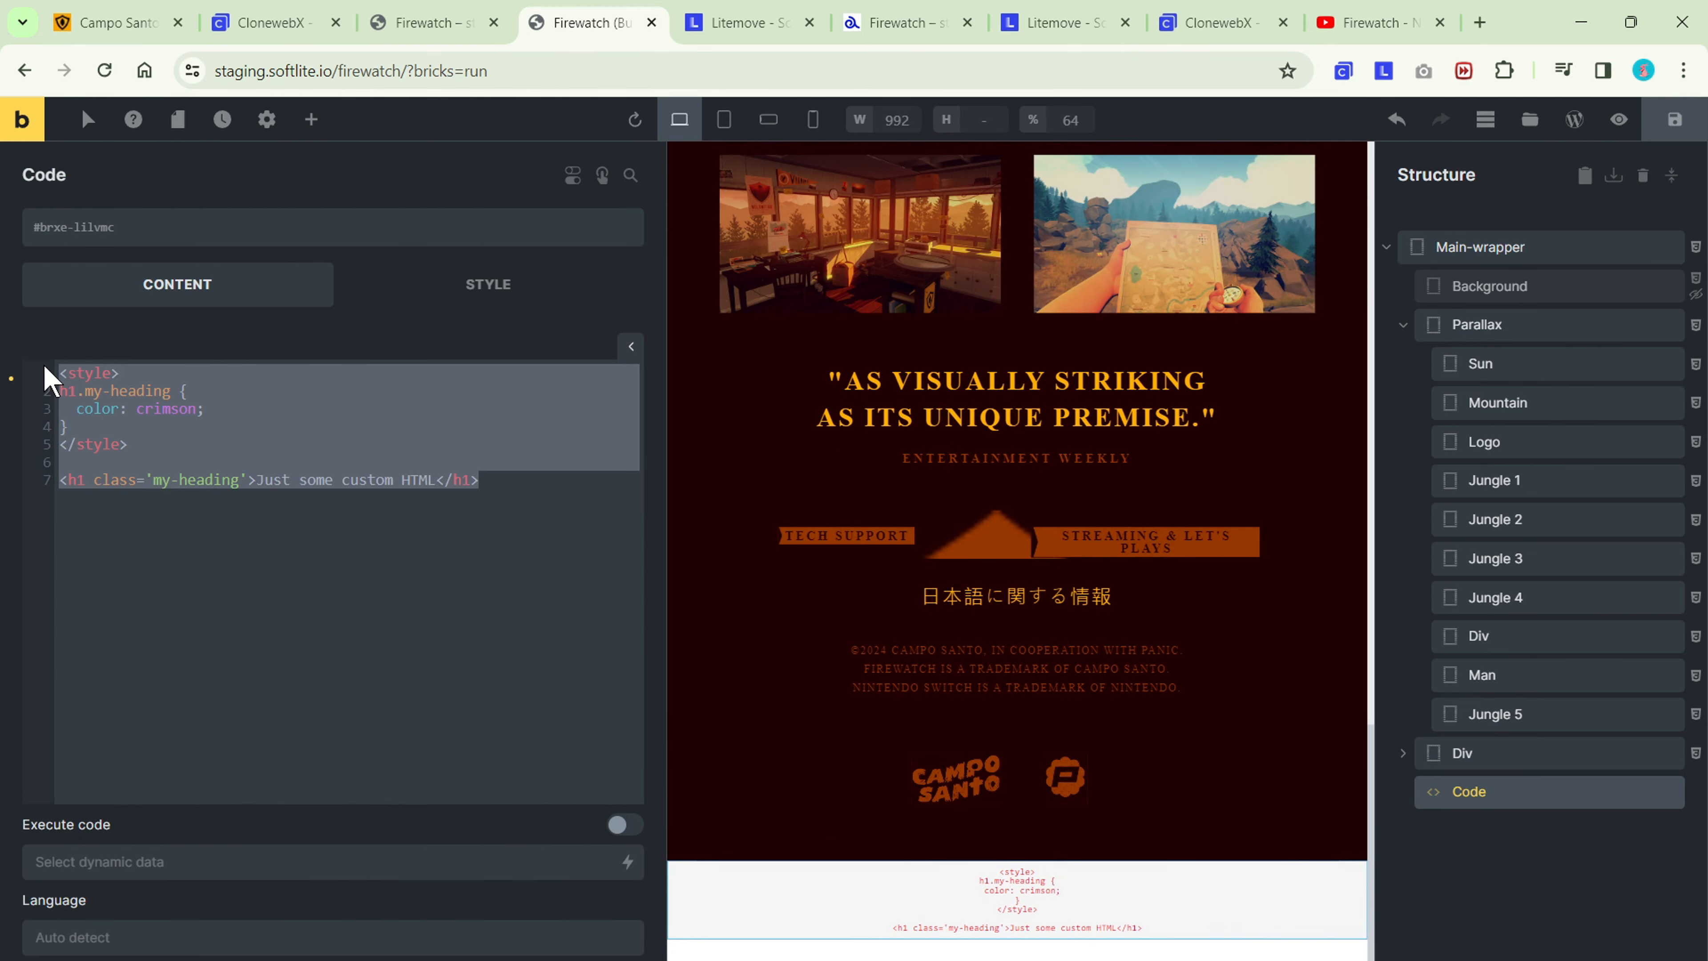
{"action": "key", "text": "ctrl+v"}
Copy the Javascript Code from the Litemove export and append it below the library scripts in the Bricks Code element.
{"action": "left_click", "coordinate": [894, 27]}
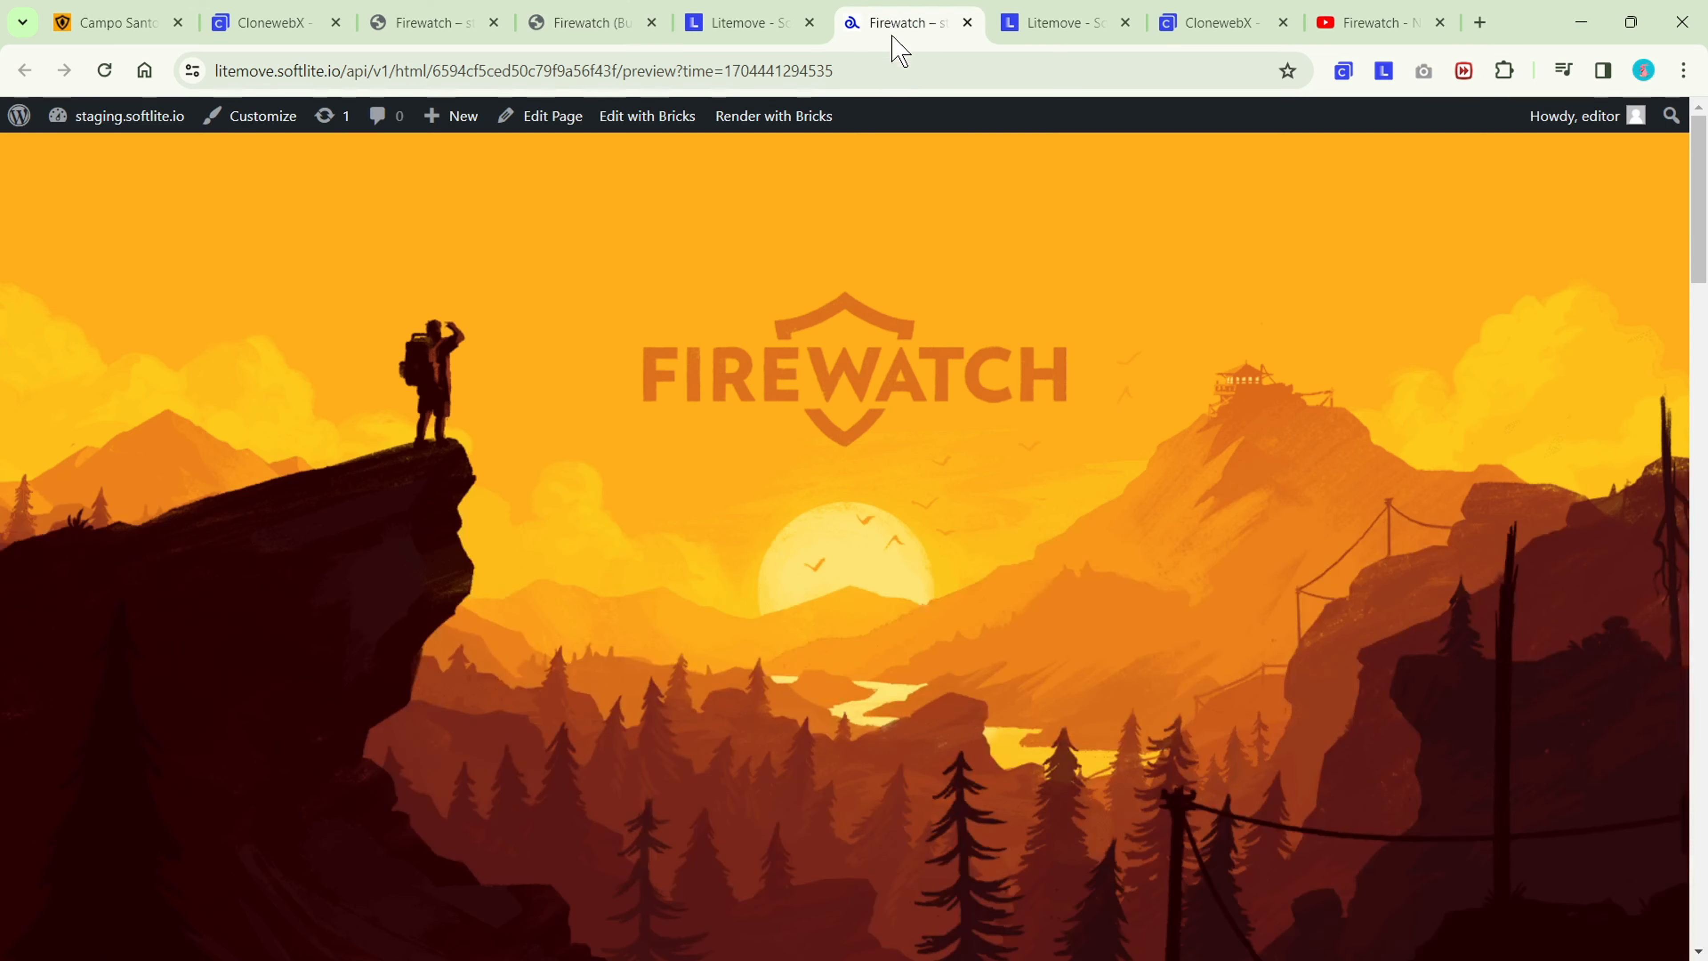
{"action": "left_click", "coordinate": [784, 22]}
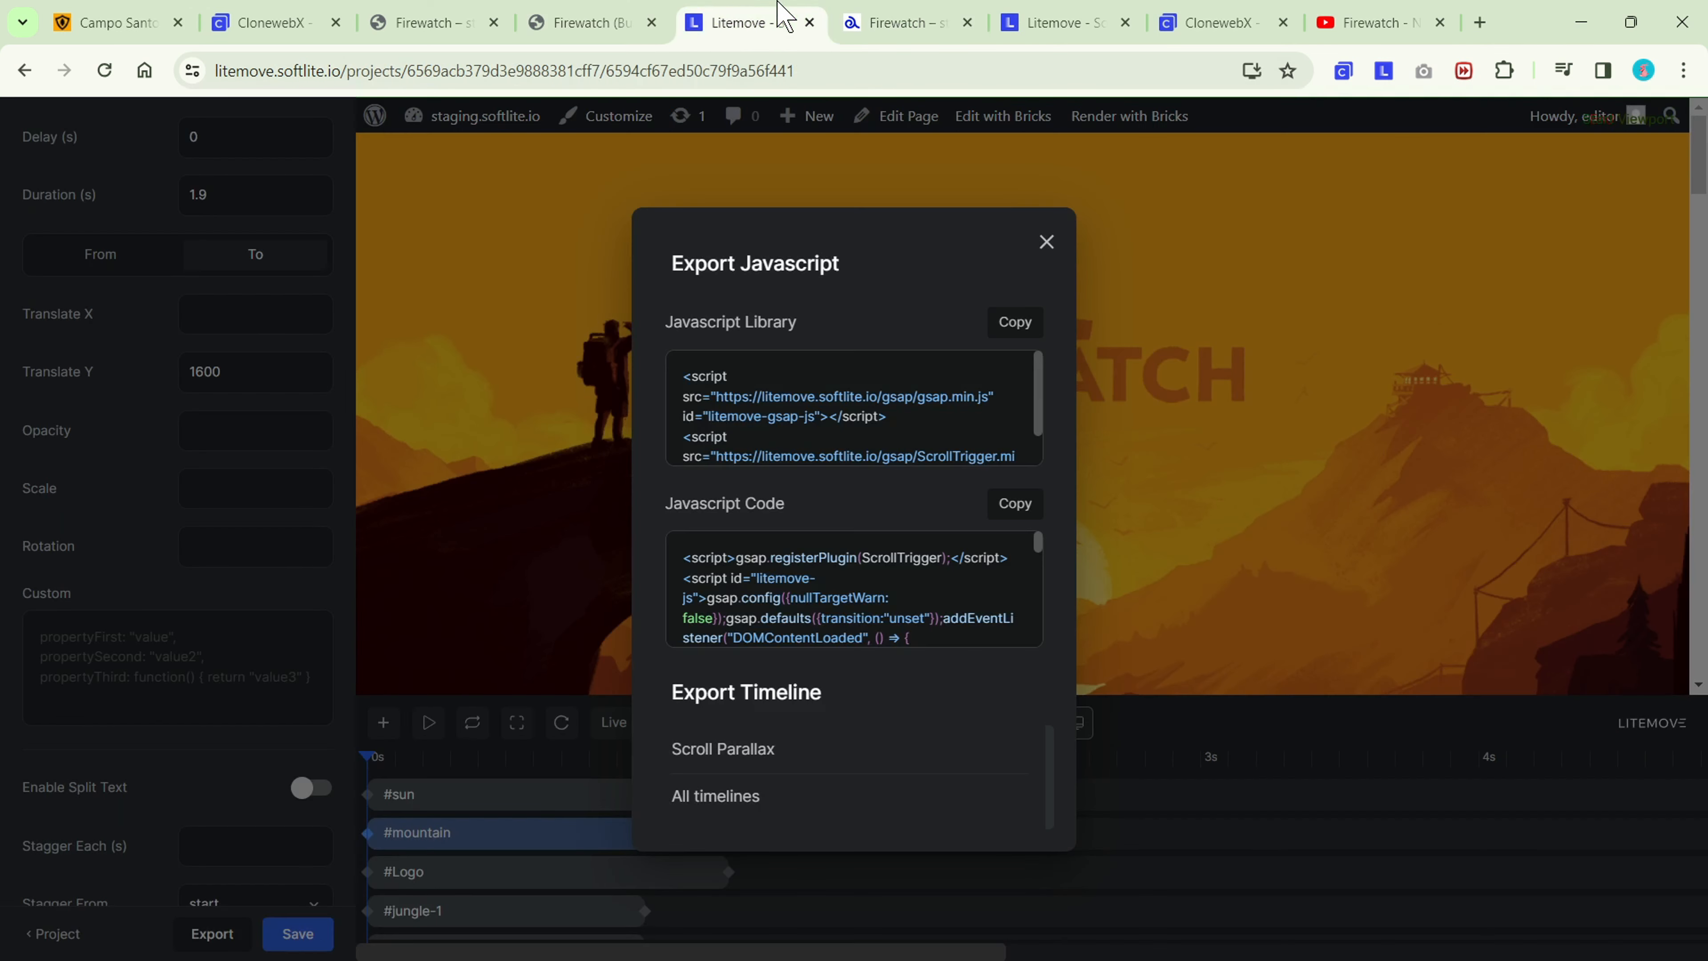
{"action": "left_click", "coordinate": [1015, 505]}
{"action": "left_click", "coordinate": [582, 23]}
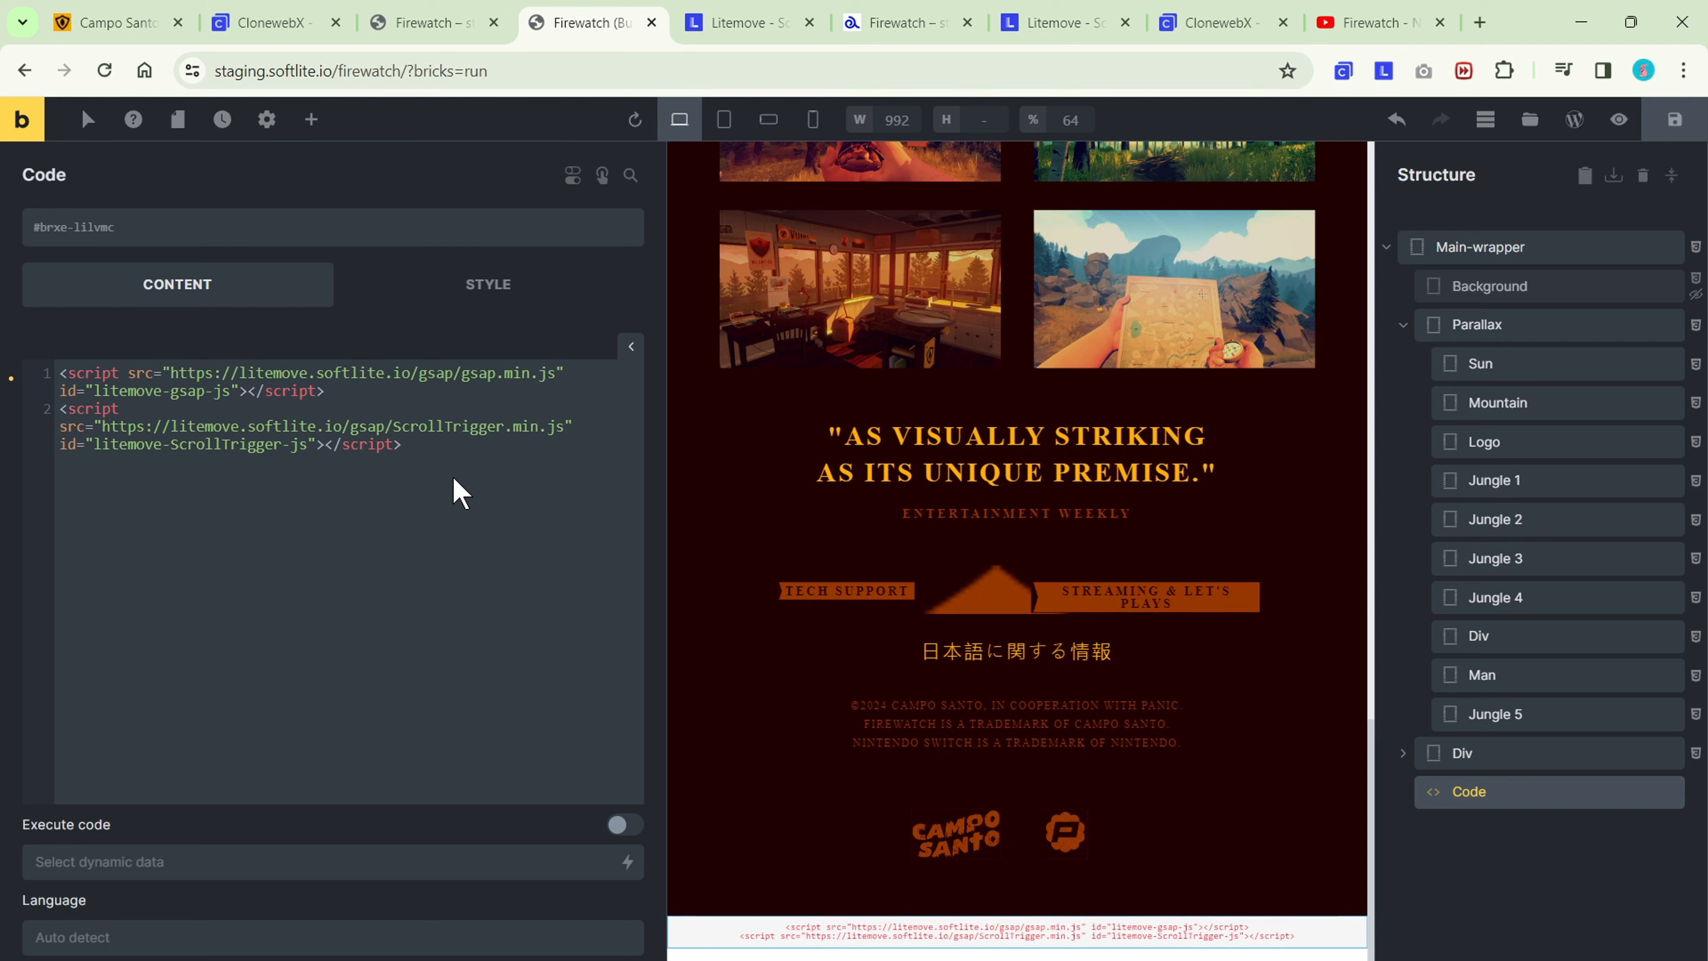
{"action": "key", "text": "ctrl+v"}
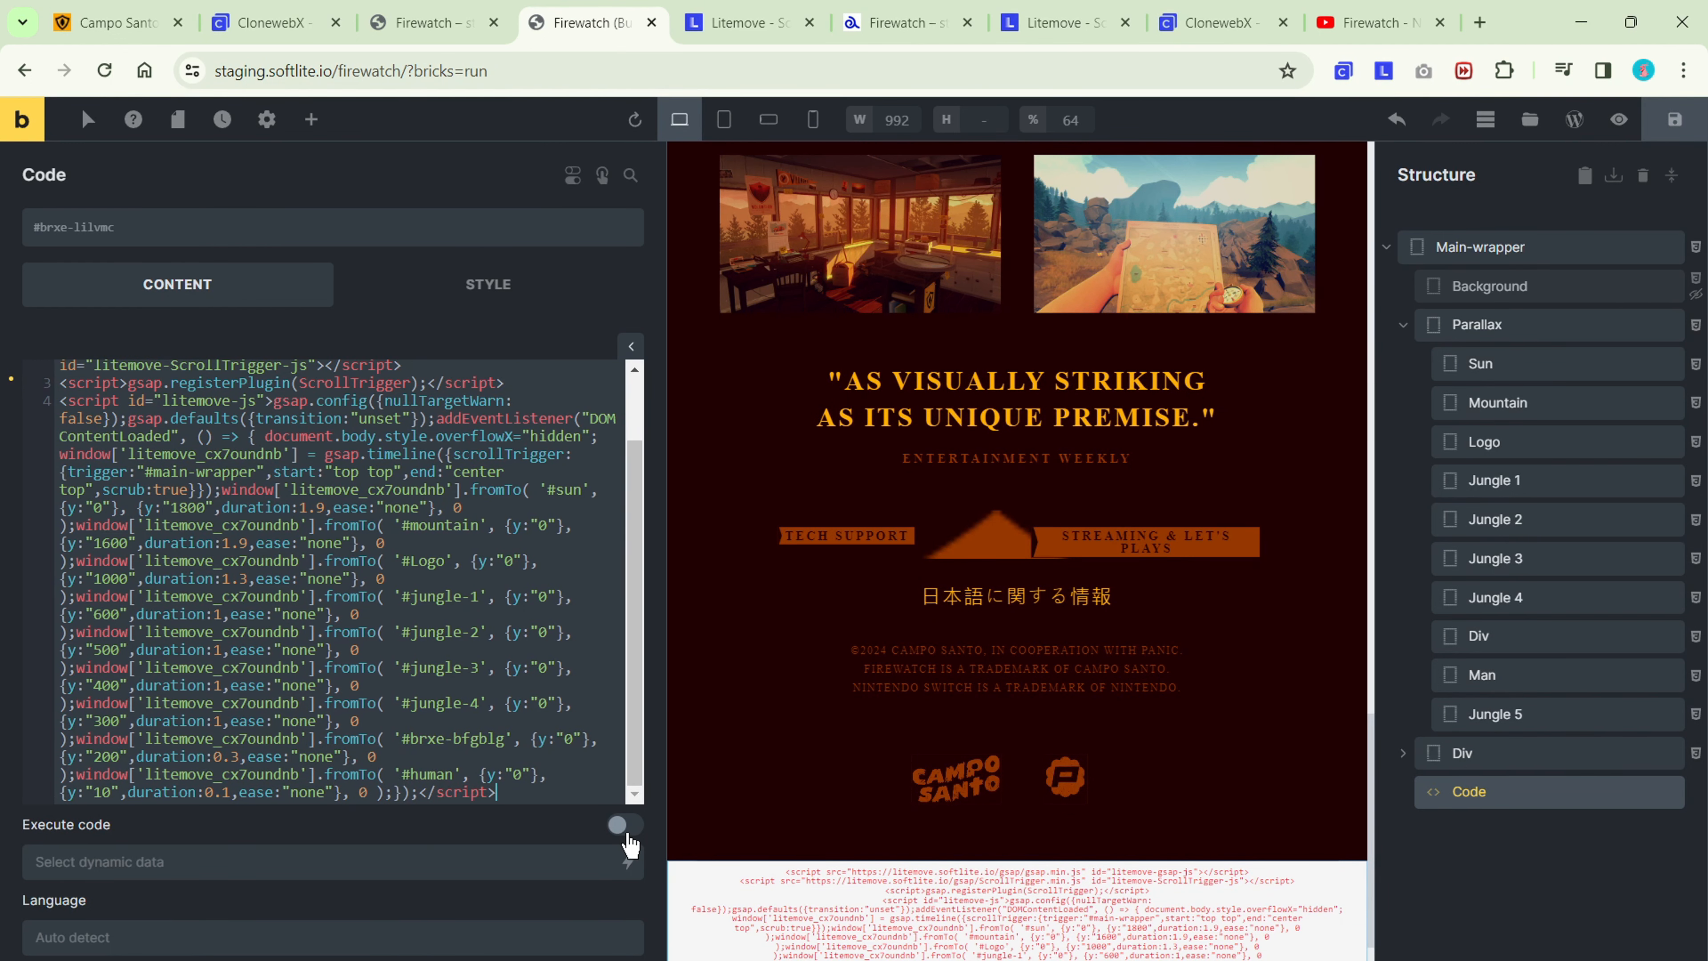
Enable Execute code and Render without wrapper for the Code element, and save the page.
{"action": "left_click", "coordinate": [626, 825]}
{"action": "left_click", "coordinate": [625, 856]}
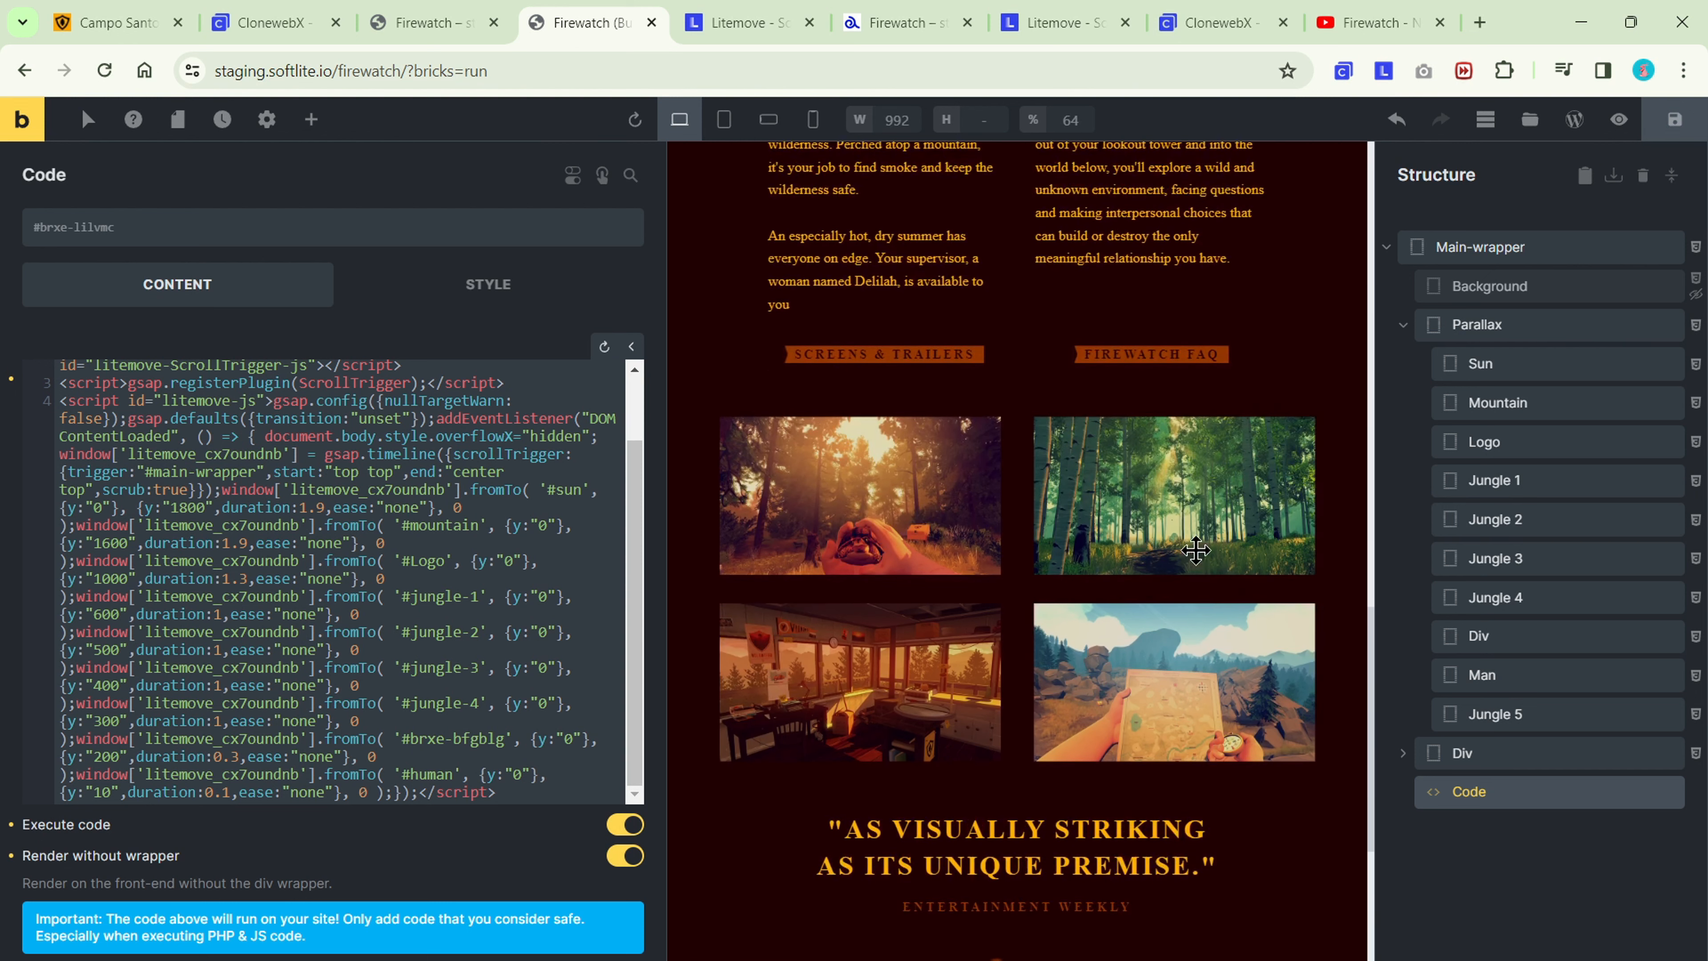
{"action": "scroll", "coordinate": [1196, 550], "scroll_direction": "up", "scroll_amount": 10}
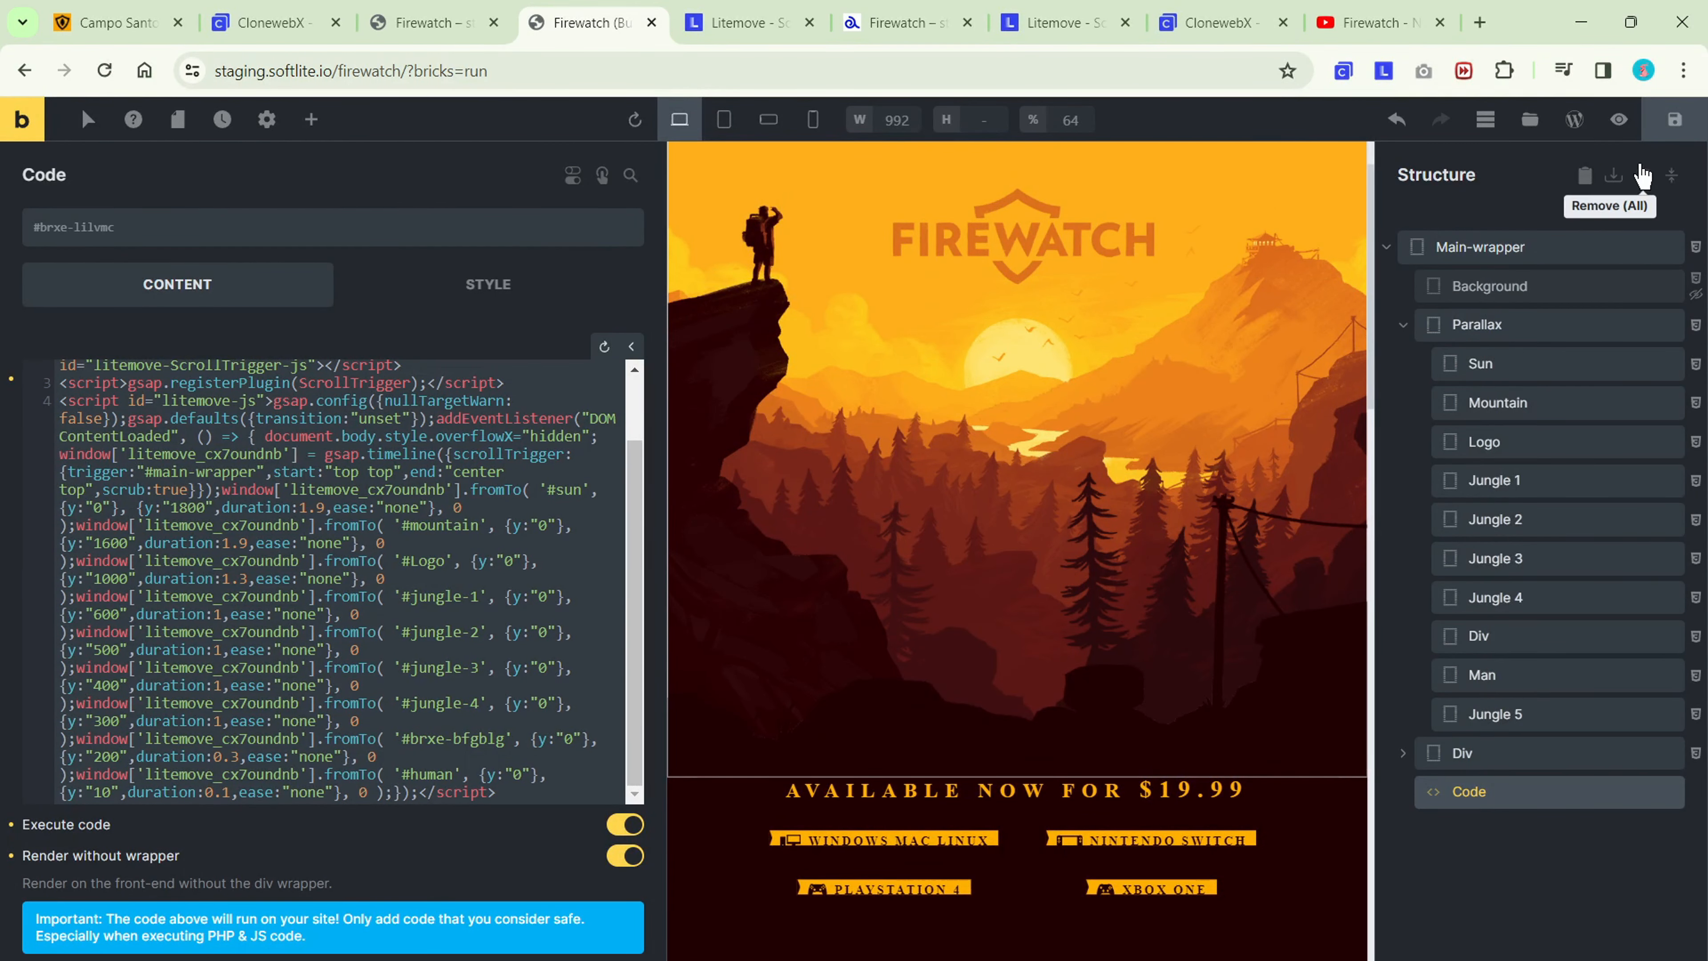
{"action": "left_click", "coordinate": [1672, 132]}
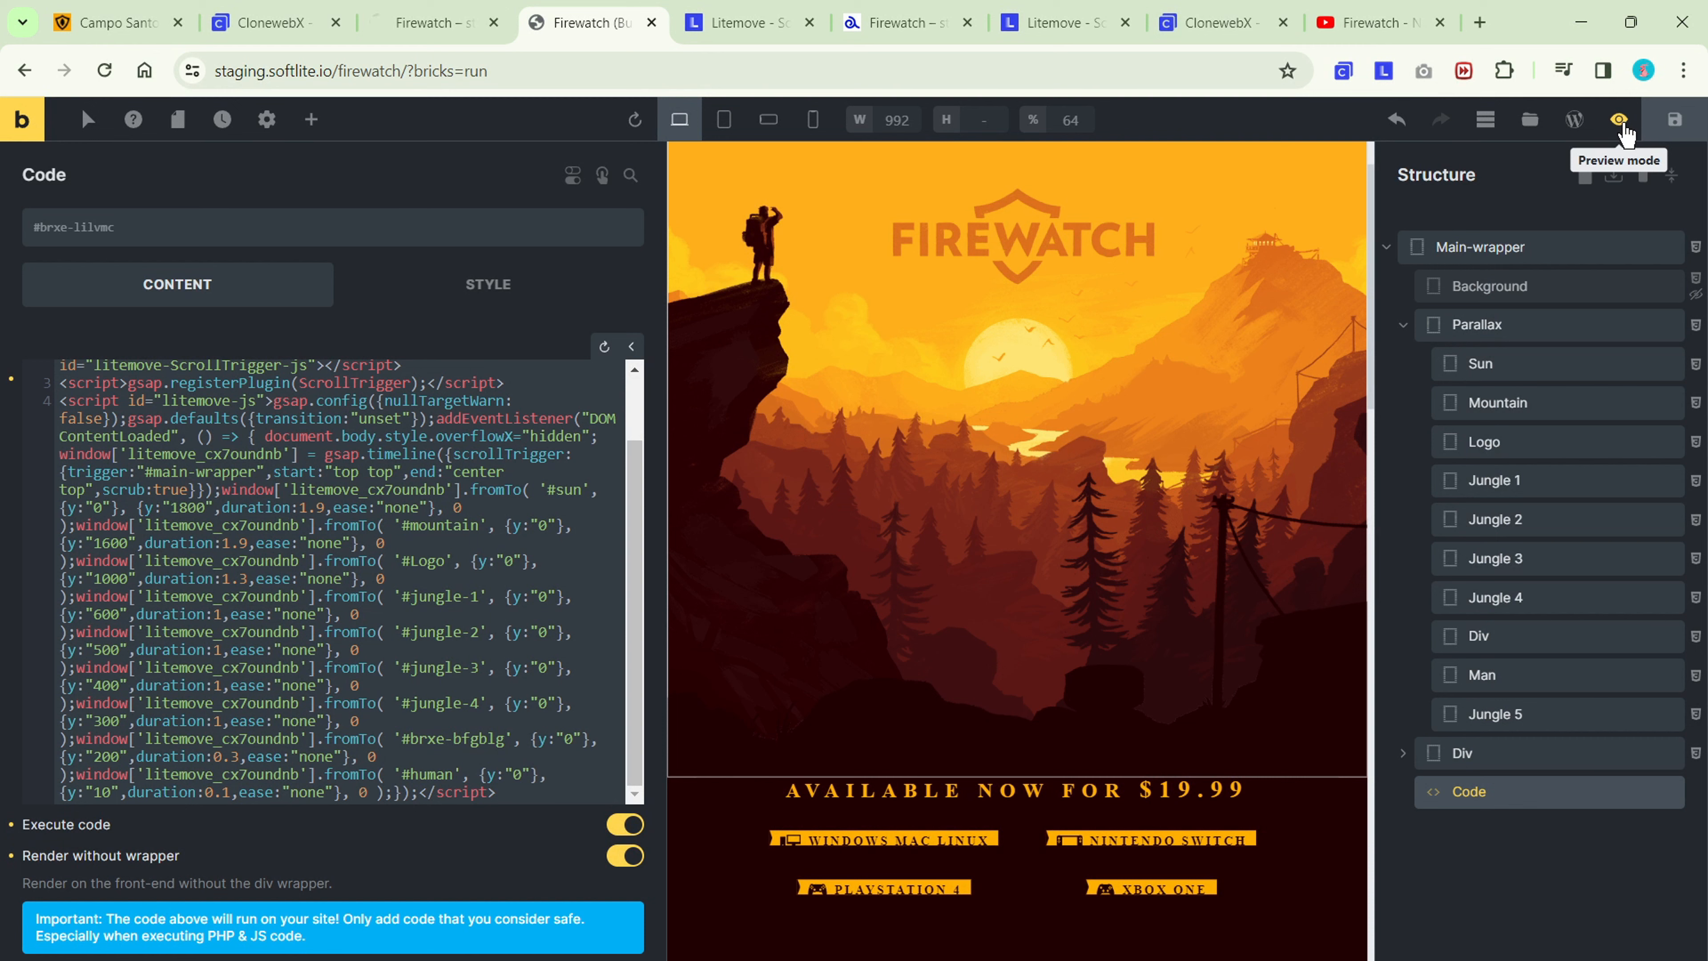
Open the Firewatch page on the frontend and check the parallax effect while scrolling.
{"action": "left_click", "coordinate": [1626, 132]}
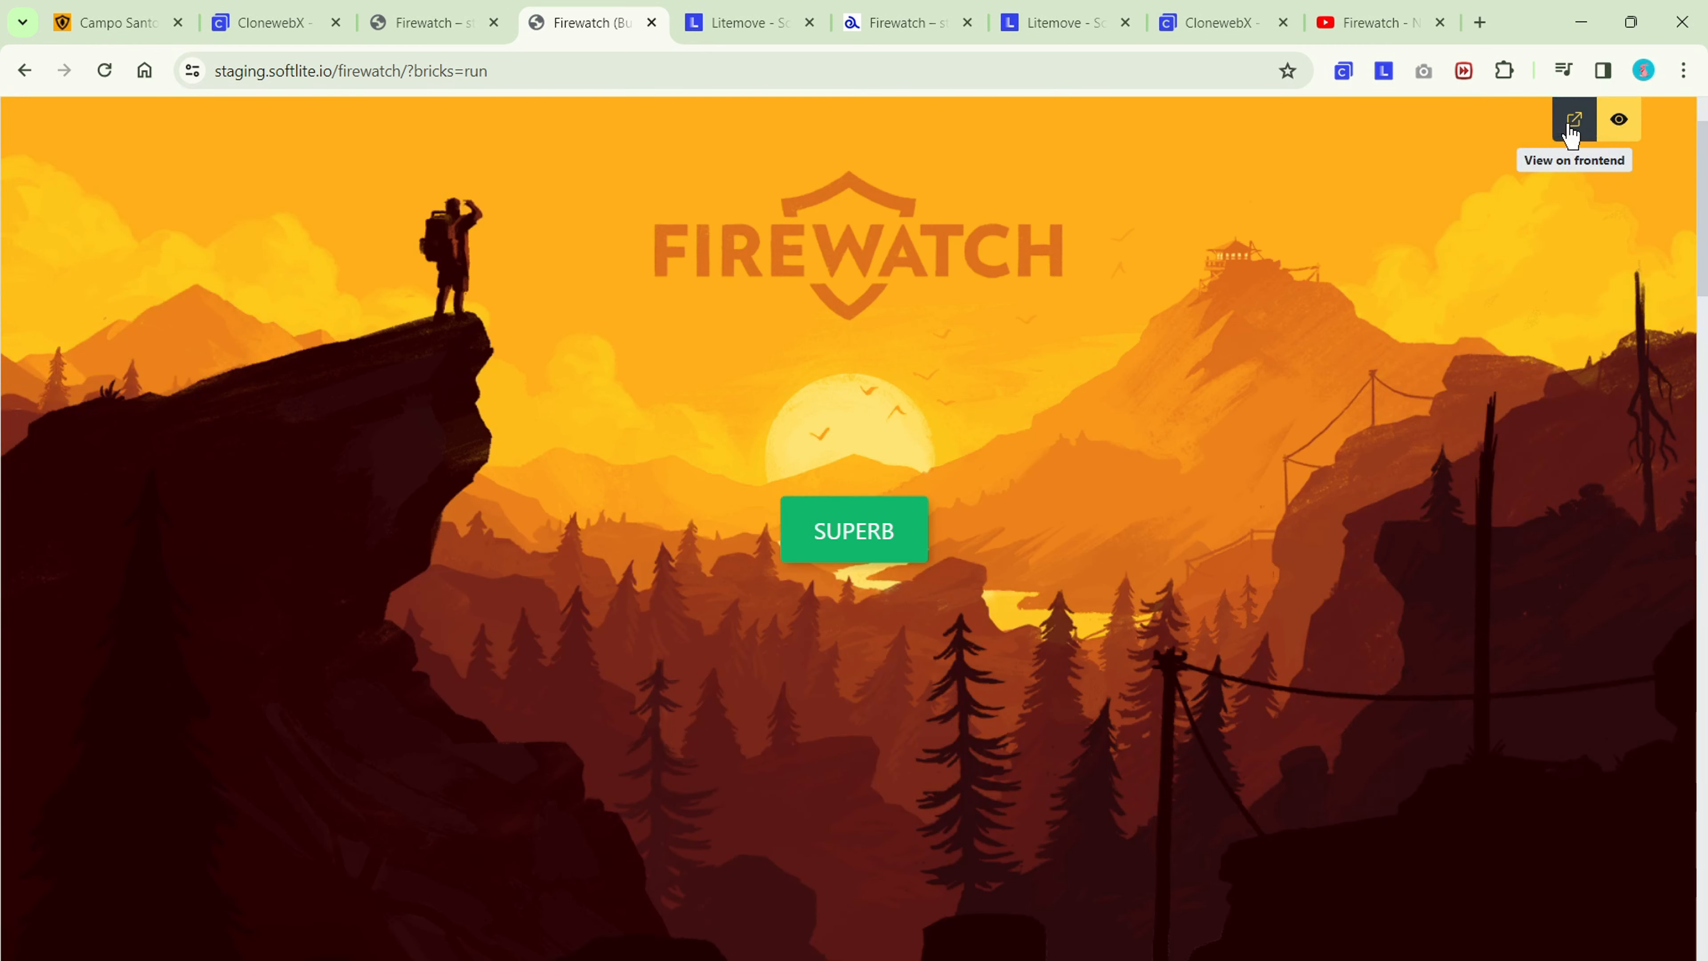
{"action": "left_click", "coordinate": [1574, 126]}
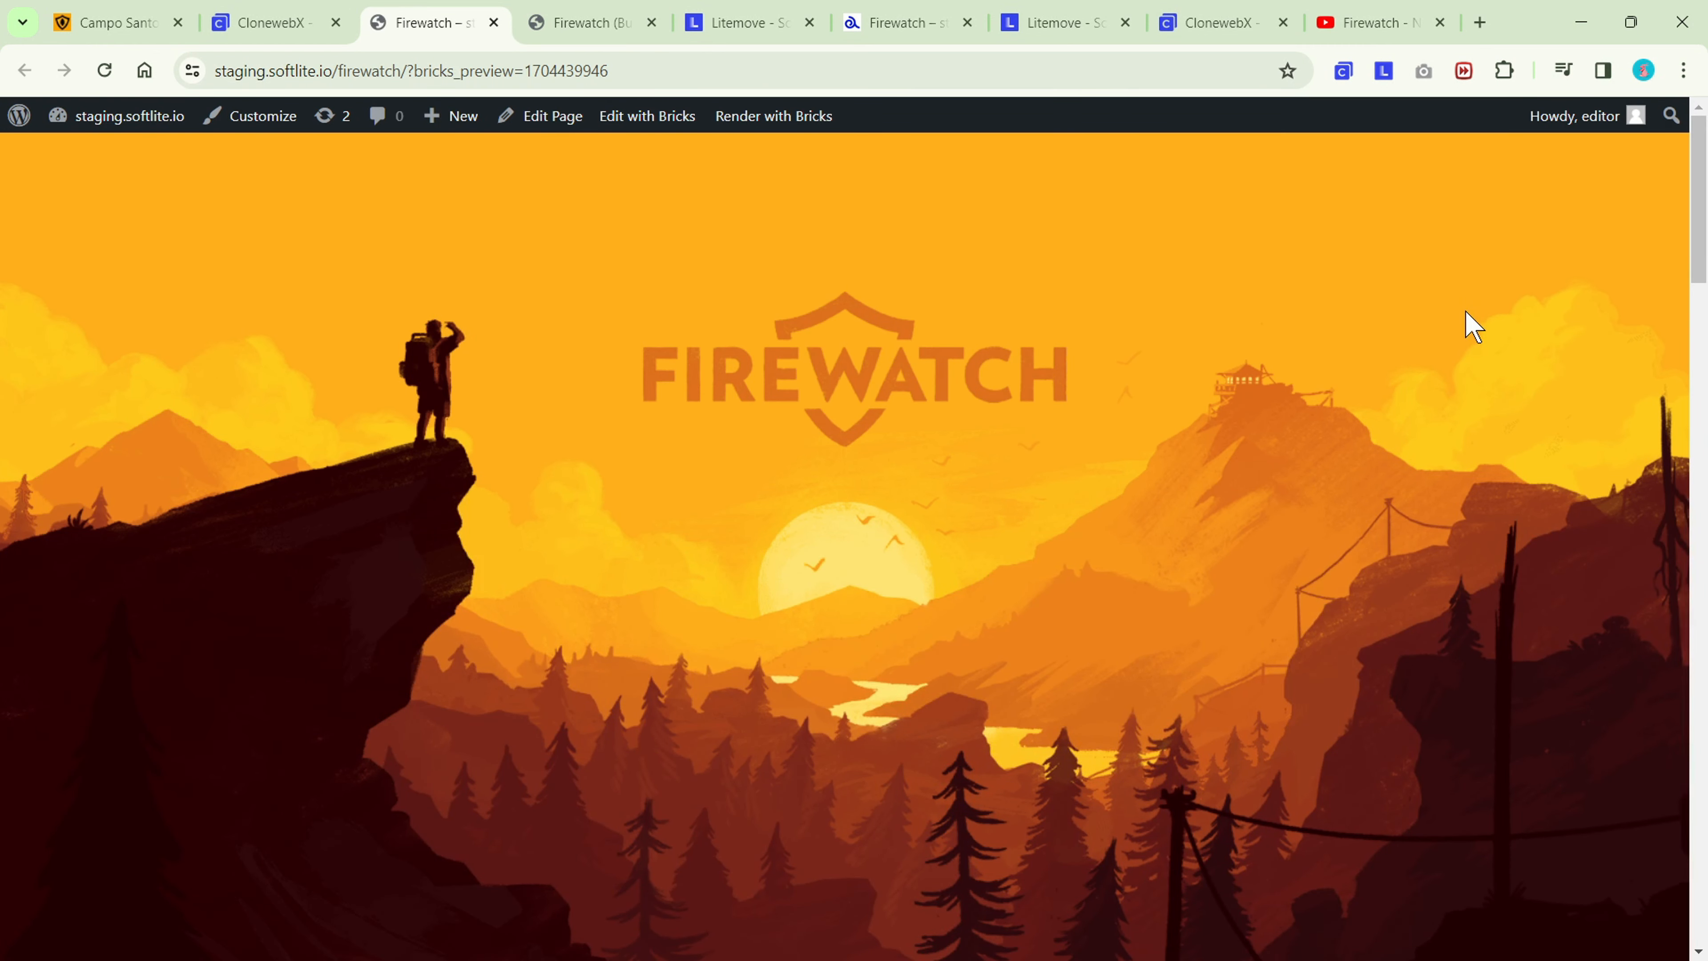
{"action": "scroll", "coordinate": [1466, 311], "scroll_direction": "down", "scroll_amount": 8}
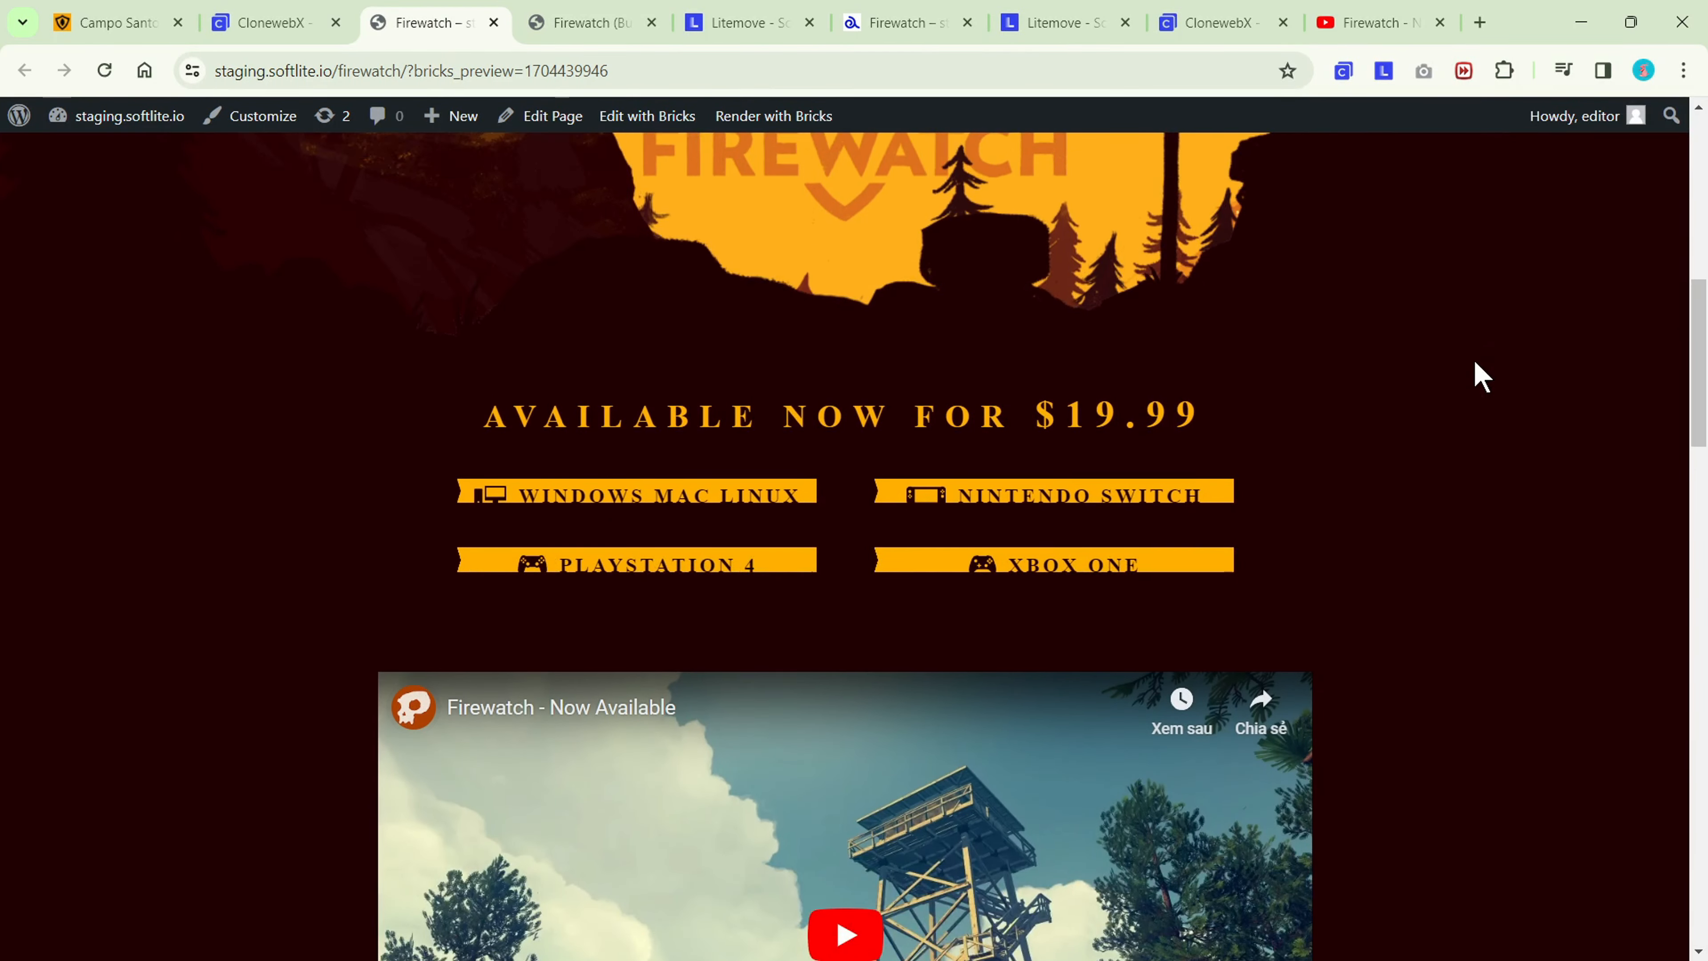
{"action": "scroll", "coordinate": [1479, 370], "scroll_direction": "up", "scroll_amount": 7}
{"action": "scroll", "coordinate": [1484, 377], "scroll_direction": "down", "scroll_amount": 2}
{"action": "scroll", "coordinate": [1479, 386], "scroll_direction": "down", "scroll_amount": 5}
{"action": "scroll", "coordinate": [1479, 385], "scroll_direction": "up", "scroll_amount": 7}
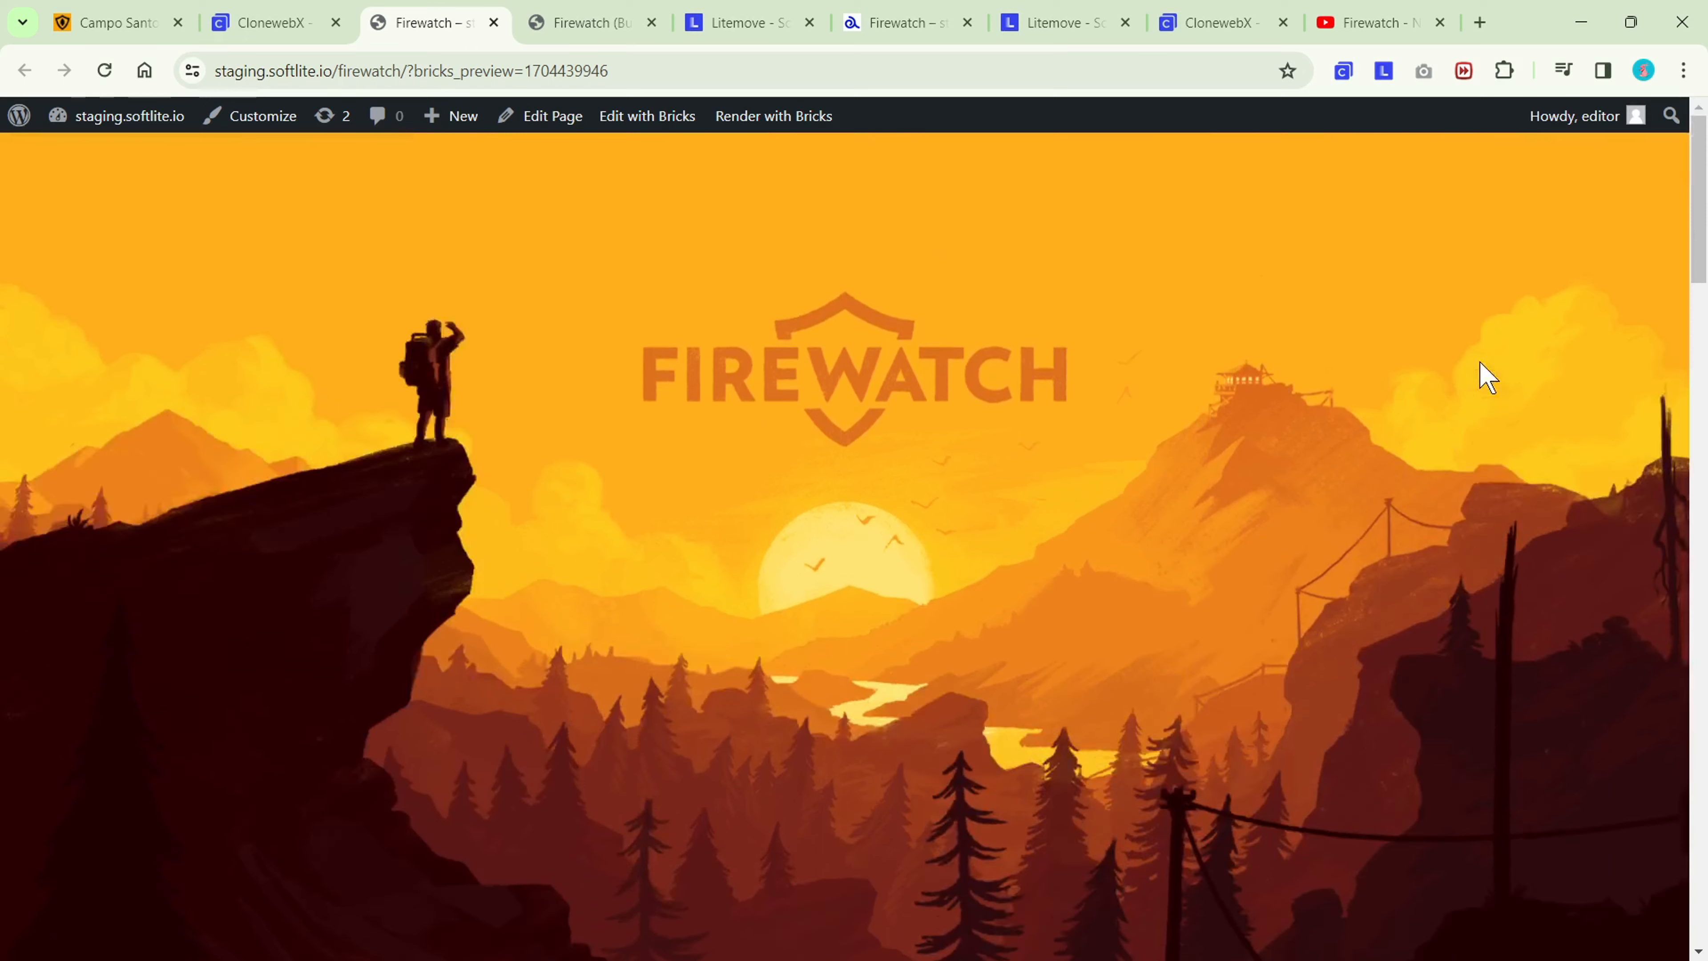